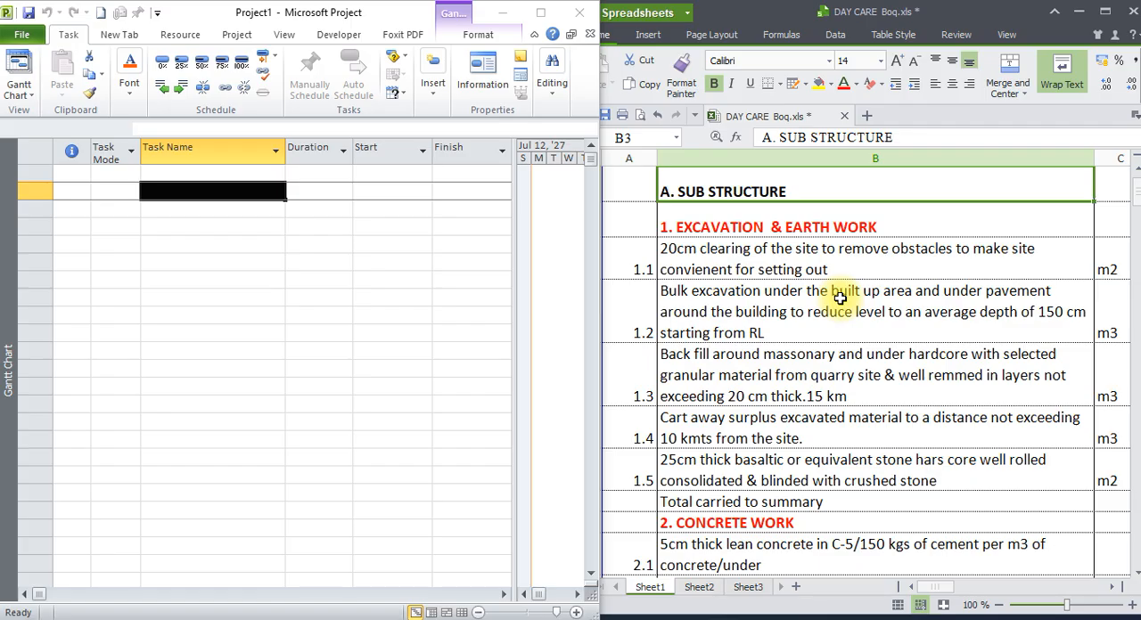
# Look through the work items in the day care bill of quantities, from the sub structure to the painting section.
pyautogui.scroll(1, 856, 282)
pyautogui.scroll(-1, 853, 283)
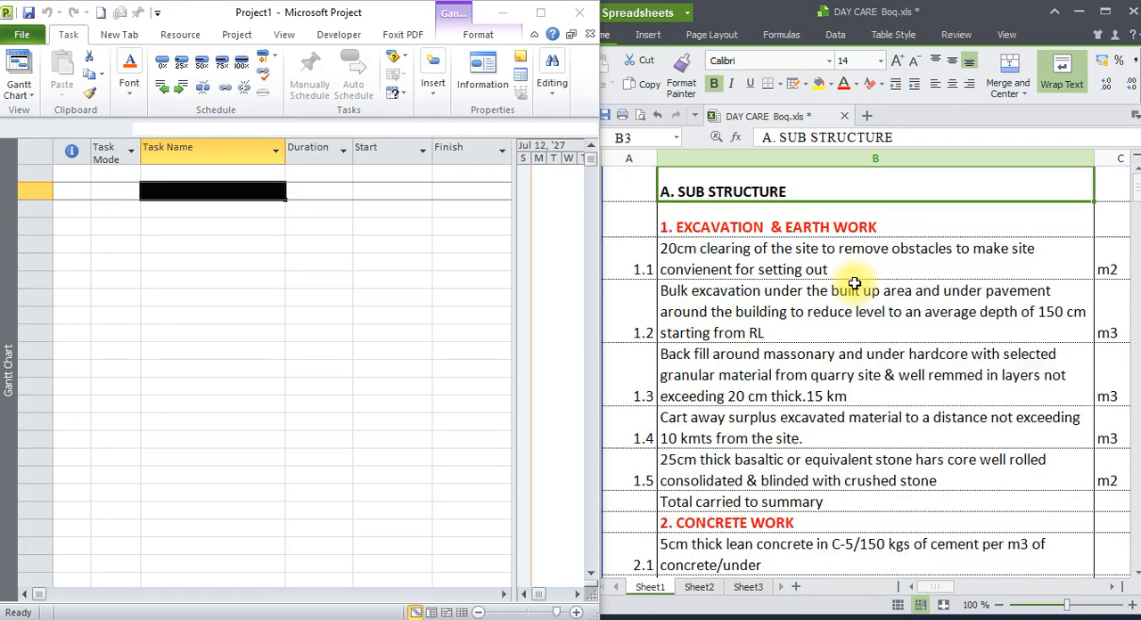
pyautogui.scroll(-15, 854, 283)
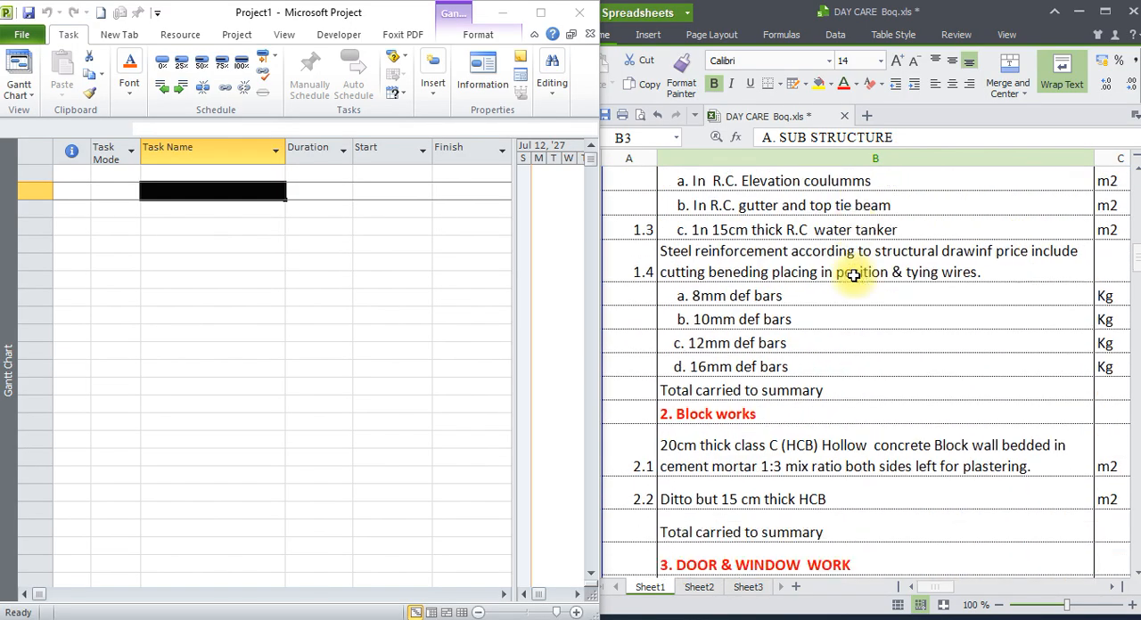
pyautogui.scroll(-20, 854, 275)
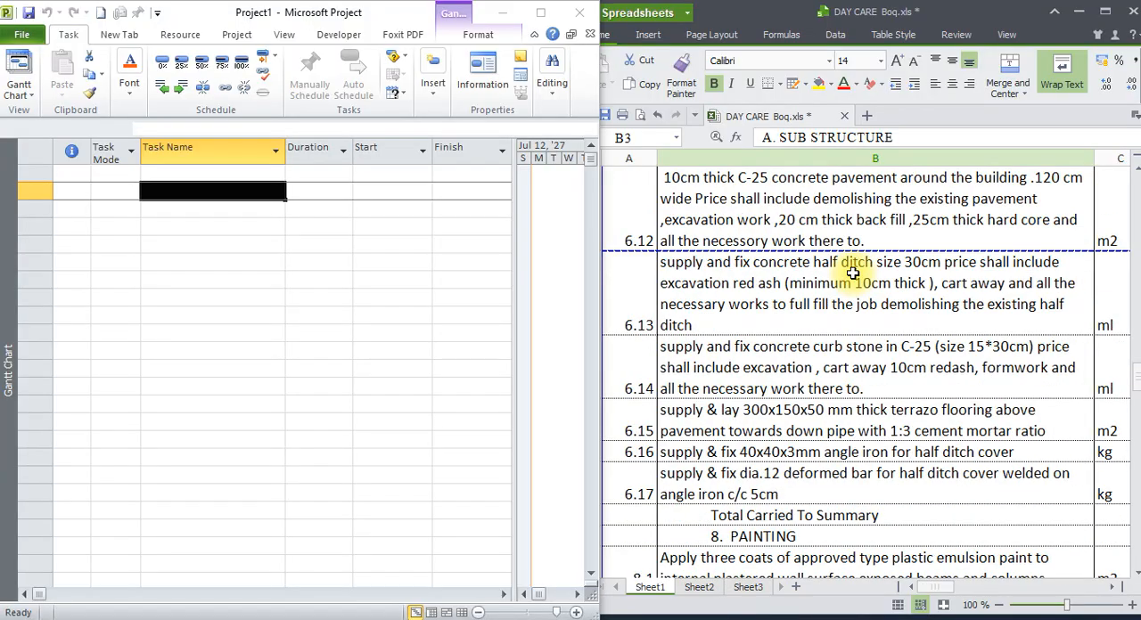
pyautogui.scroll(20, 853, 274)
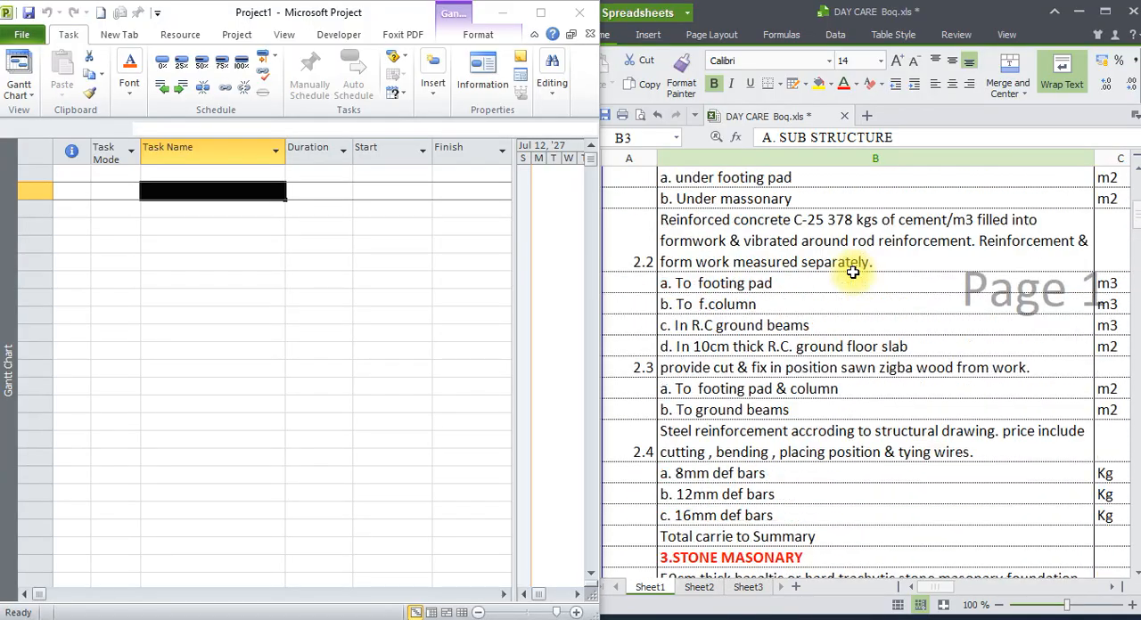
pyautogui.scroll(10, 853, 273)
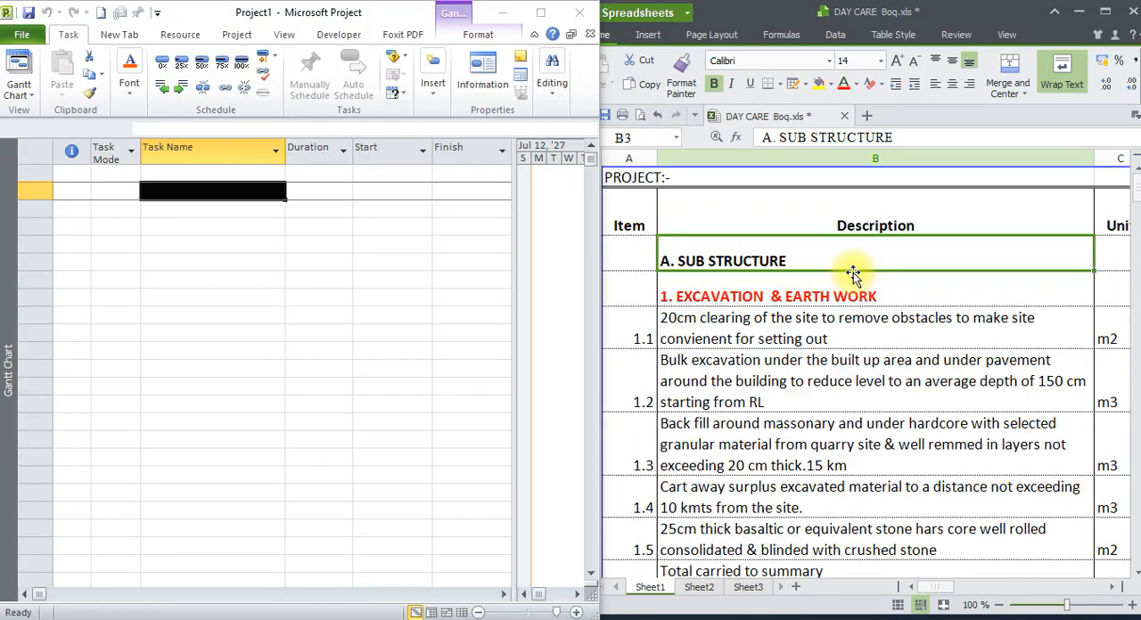
pyautogui.click(232, 192)
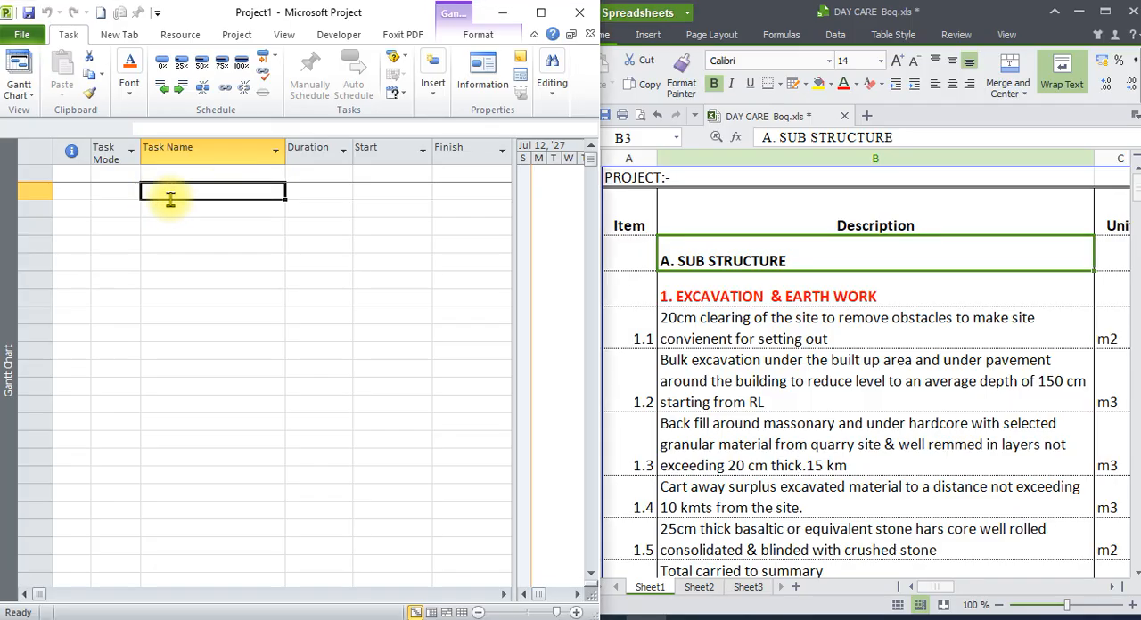
pyautogui.click(772, 298)
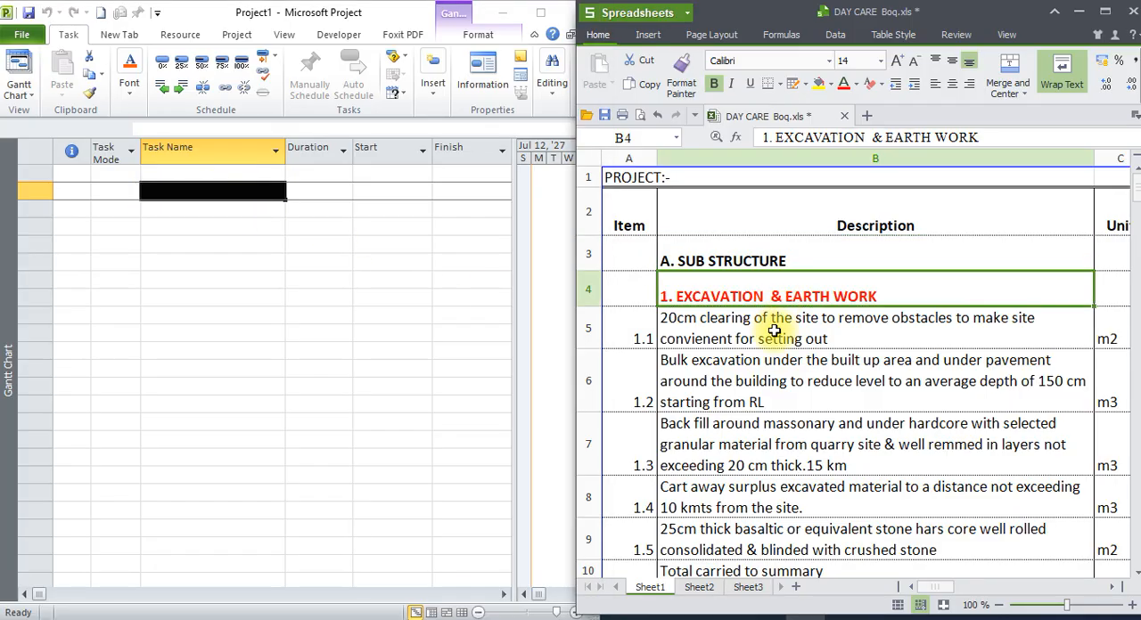
pyautogui.click(193, 180)
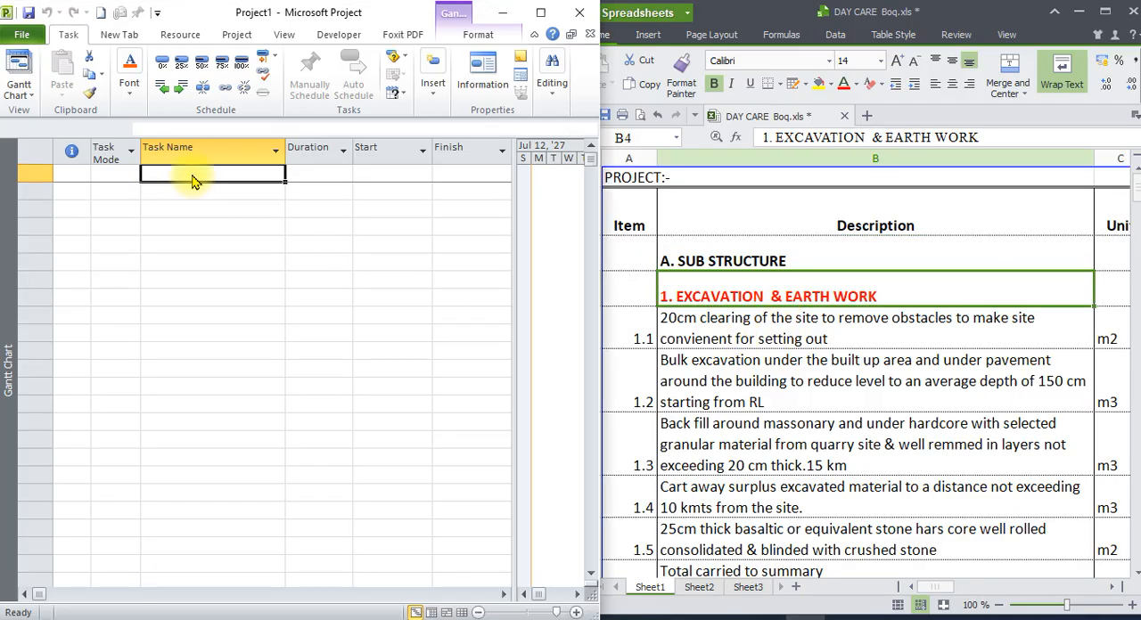
pyautogui.click(219, 196)
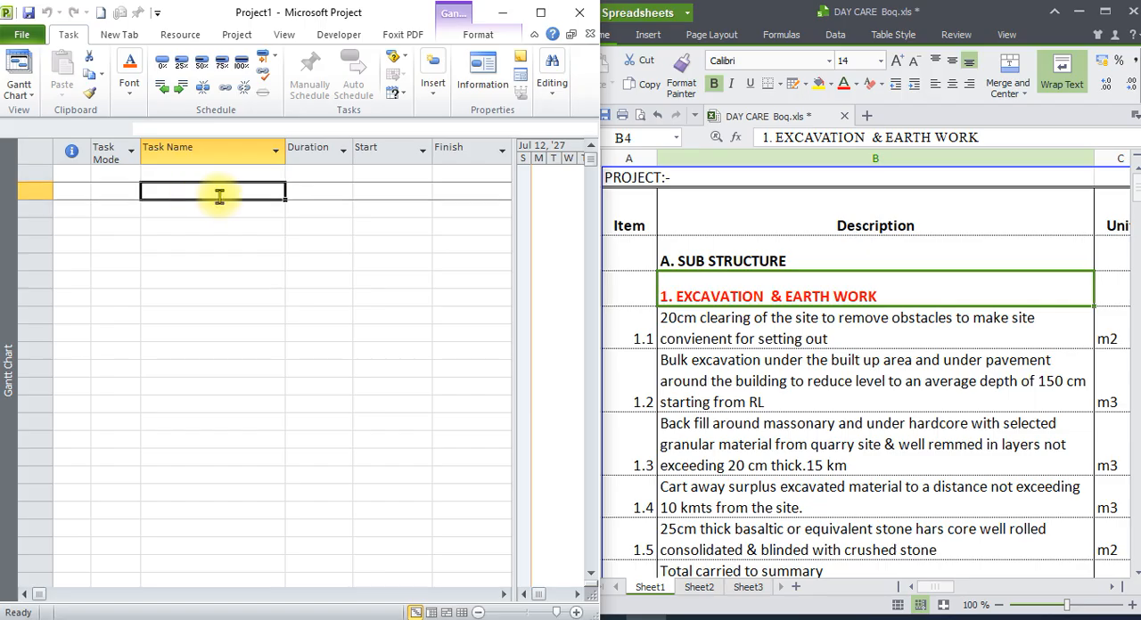
pyautogui.write('ec')
pyautogui.press('BackSpace')
pyautogui.write('x')
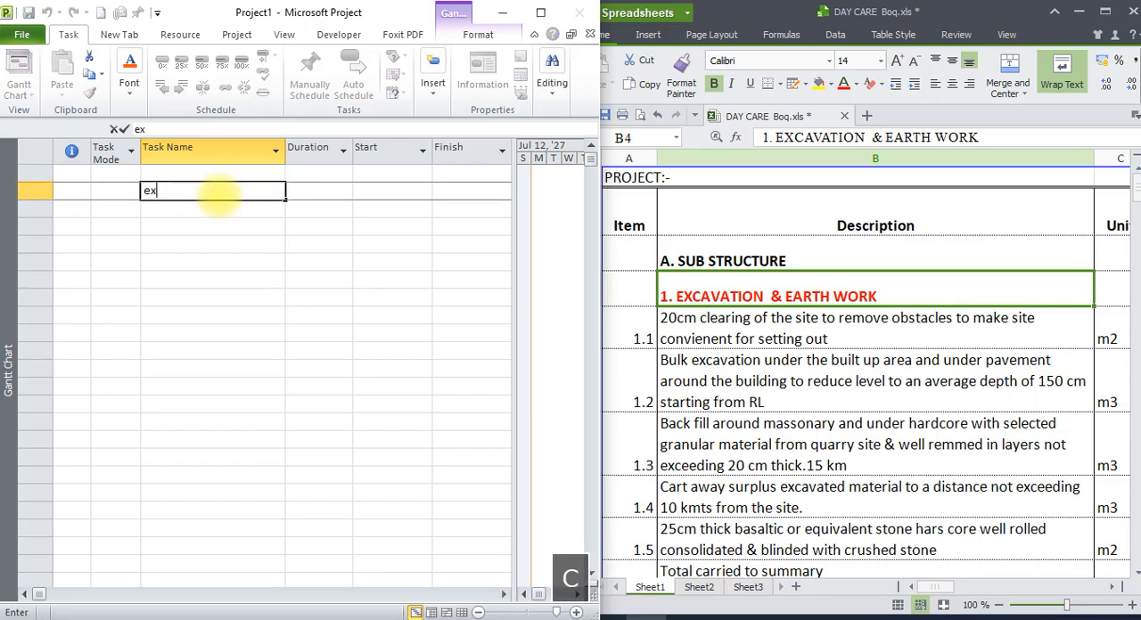
pyautogui.write('cavation ')
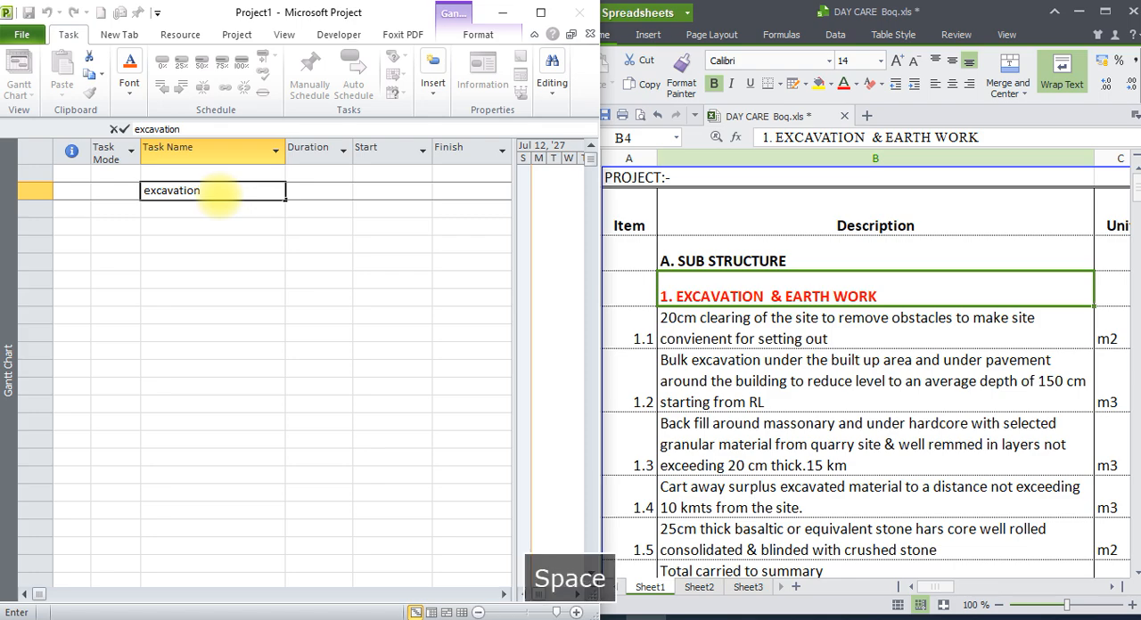
pyautogui.write('and')
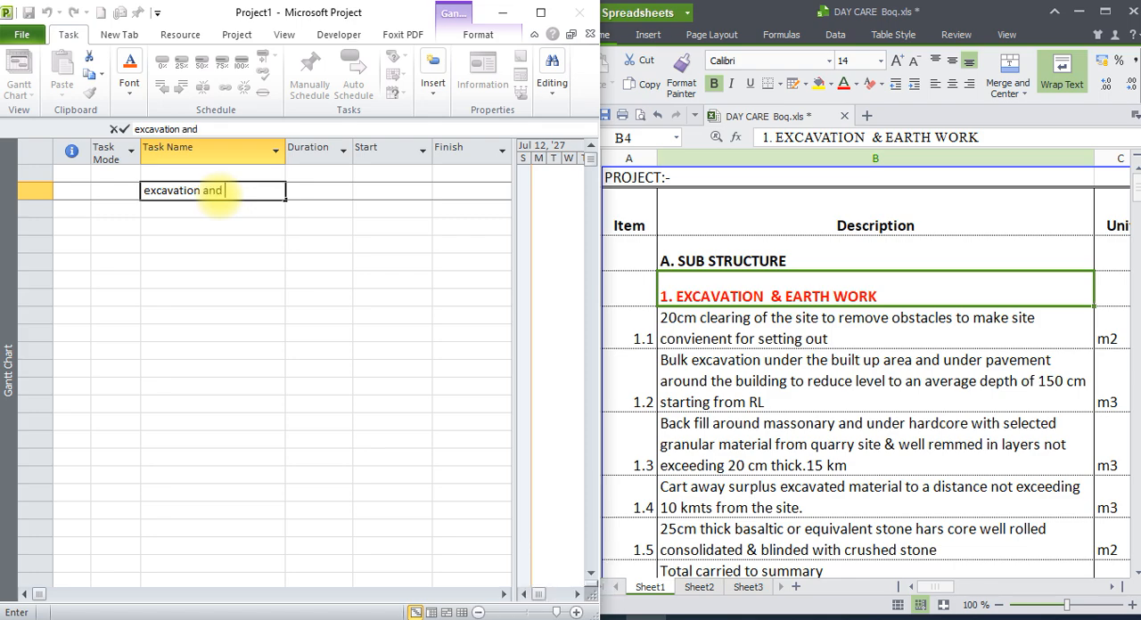
pyautogui.press('BackSpace')
pyautogui.press('BackSpace')
pyautogui.press('BackSpace')
pyautogui.press('BackSpace')
pyautogui.press('BackSpace')
pyautogui.press('BackSpace')
pyautogui.press('BackSpace')
pyautogui.press('BackSpace')
pyautogui.press('BackSpace')
pyautogui.press('BackSpace')
pyautogui.press('BackSpace')
pyautogui.press('BackSpace')
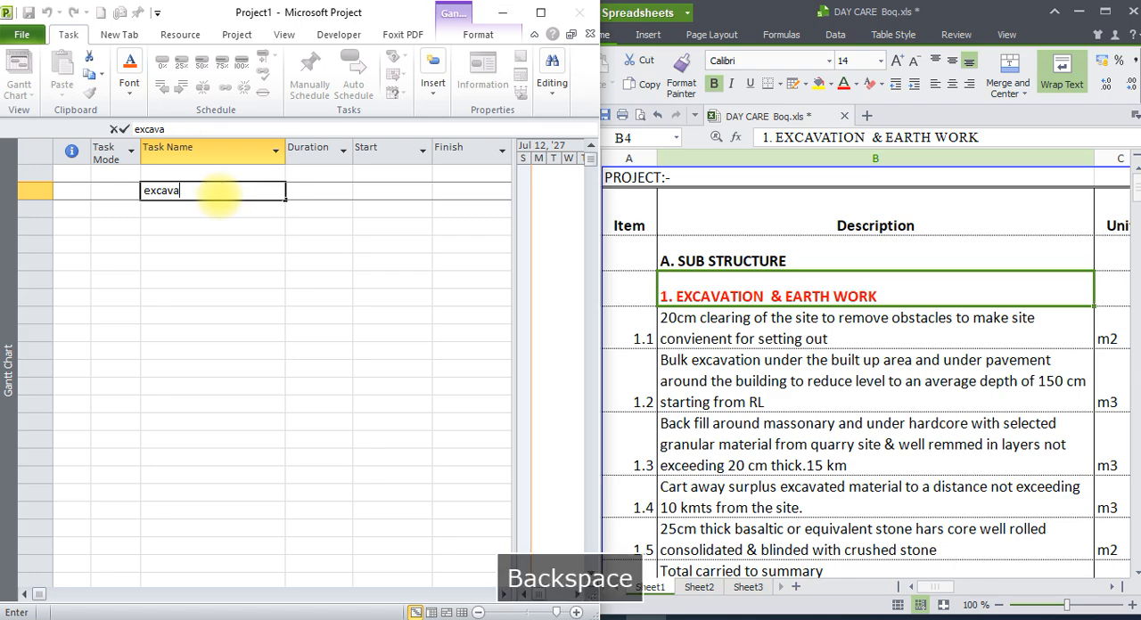
pyautogui.press('BackSpace')
pyautogui.press('BackSpace')
pyautogui.press('BackSpace')
pyautogui.moveTo(217, 233); pyautogui.dragTo(229, 237)
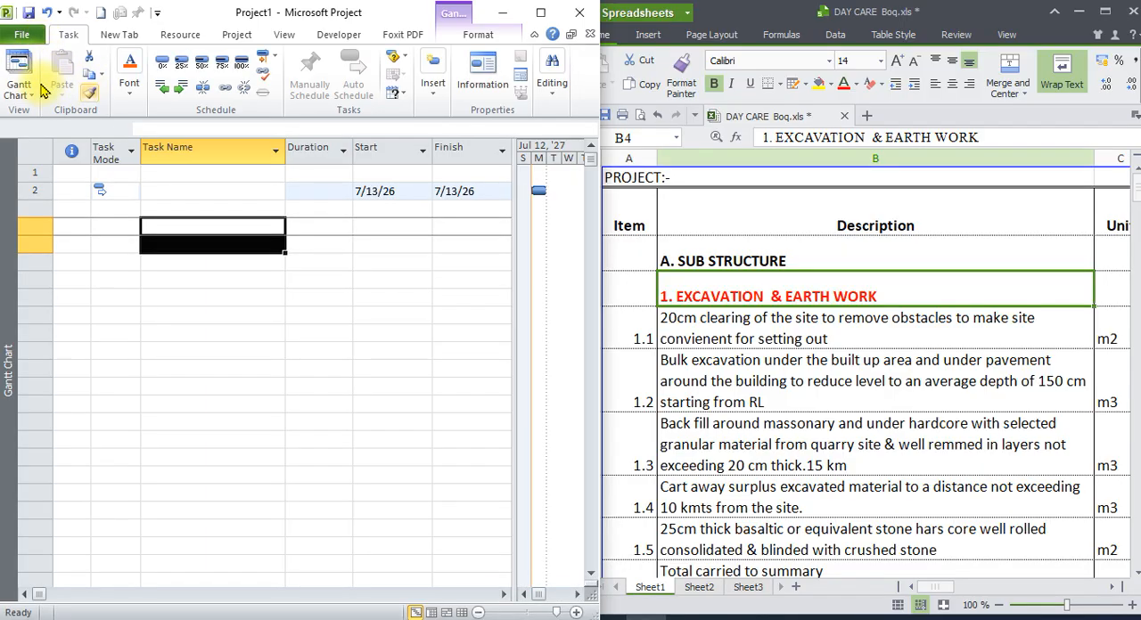
# Switch the project view from the Gantt Chart to the Resource Sheet and select the second row's resource name cell.
pyautogui.click(225, 333)
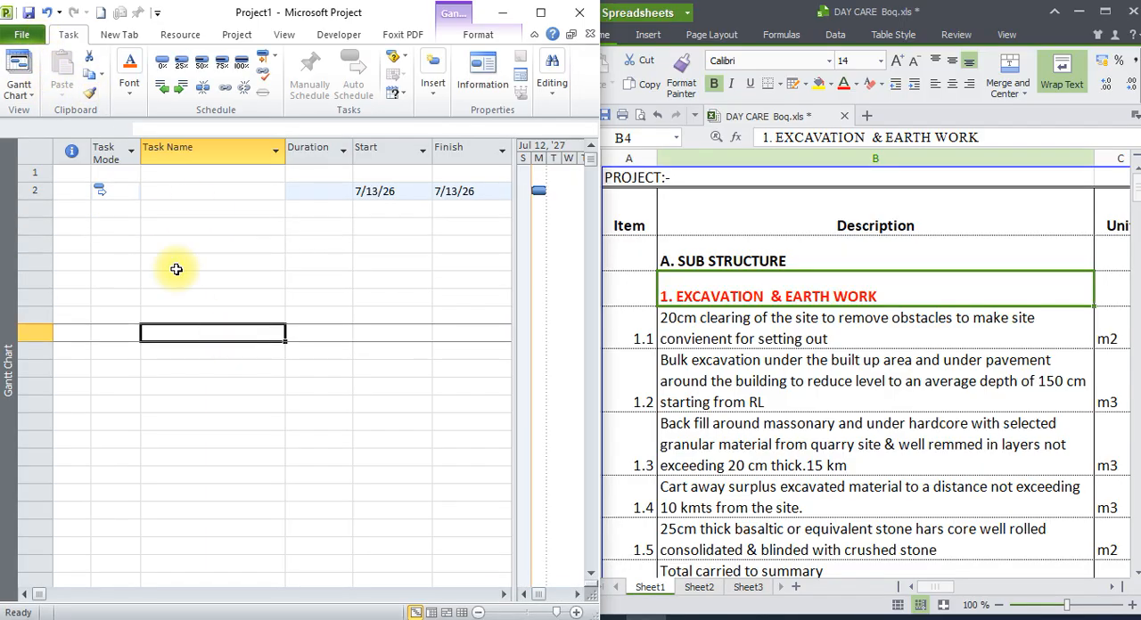
pyautogui.click(32, 102)
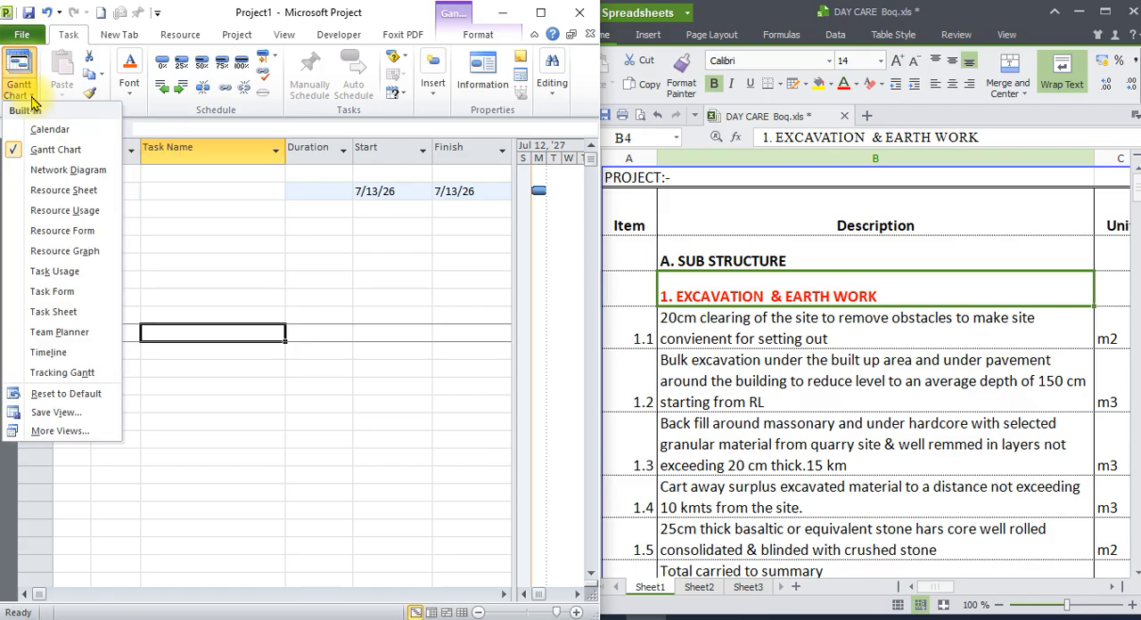
pyautogui.click(68, 193)
pyautogui.click(167, 183)
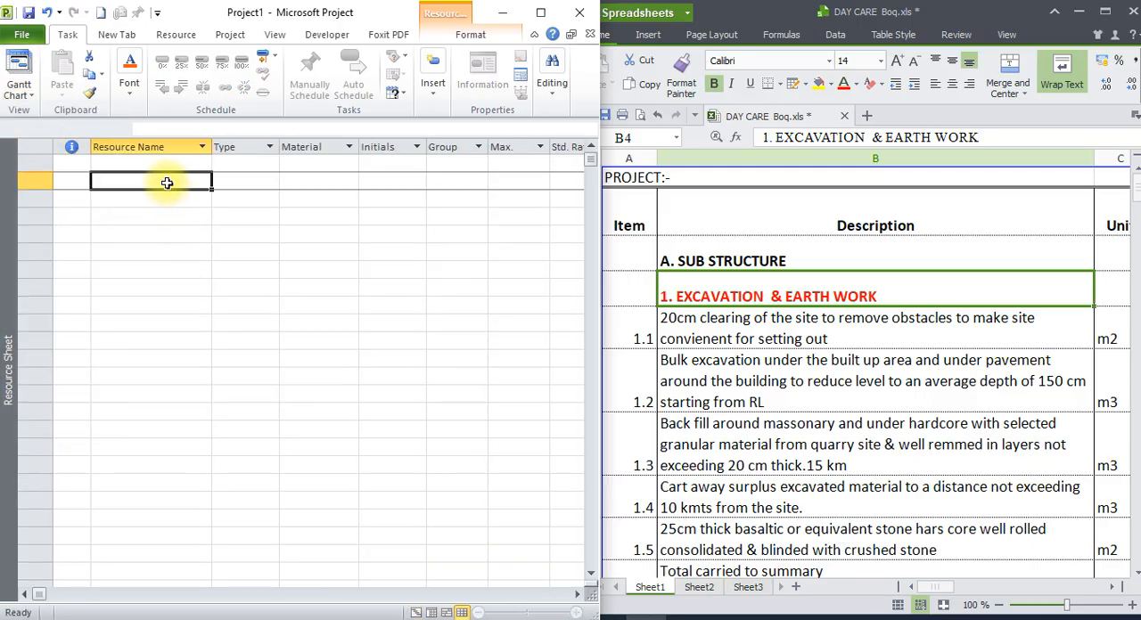
# Examine excavation and earth work items 1.1 to 1.3 for the resources they need, and dismiss the Save As dialog.
pyautogui.click(779, 328)
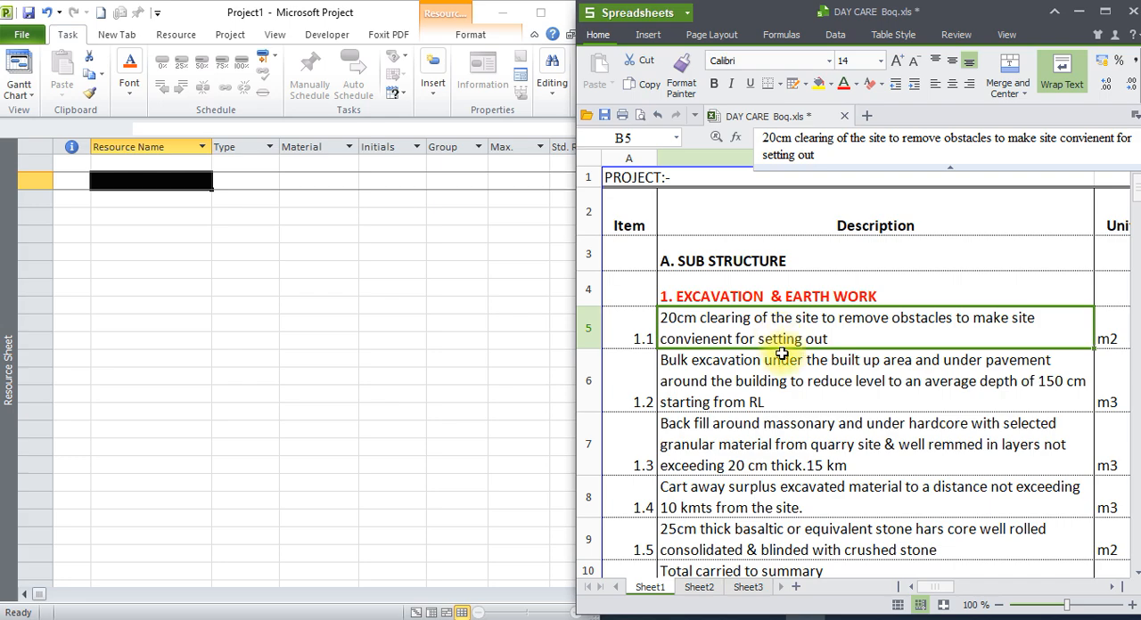
pyautogui.click(789, 362)
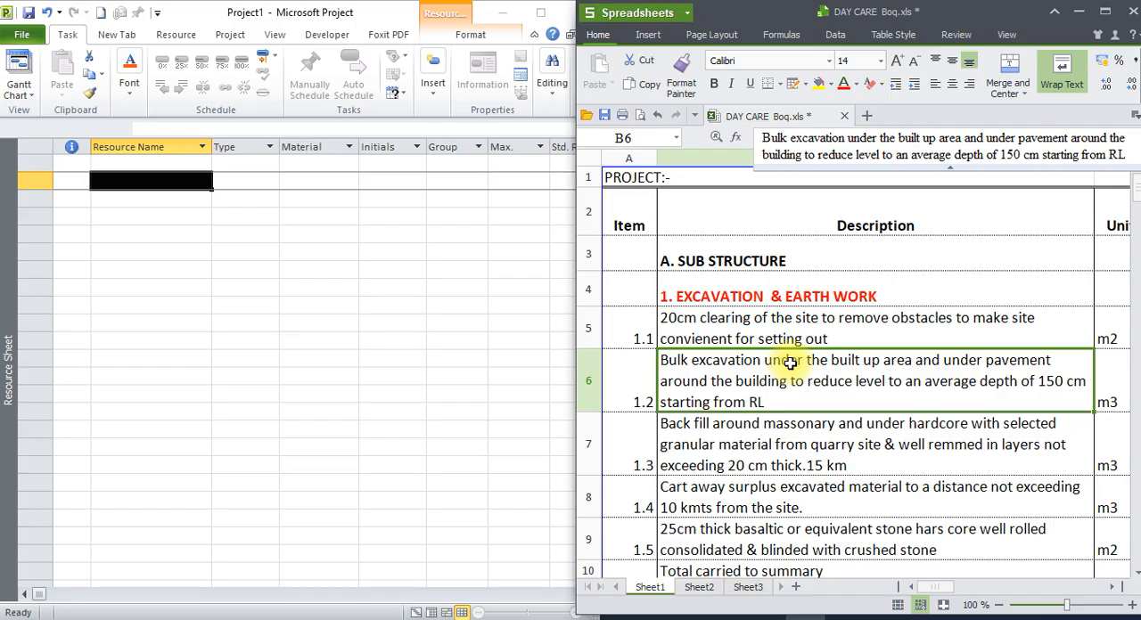
pyautogui.click(152, 177)
pyautogui.click(784, 319)
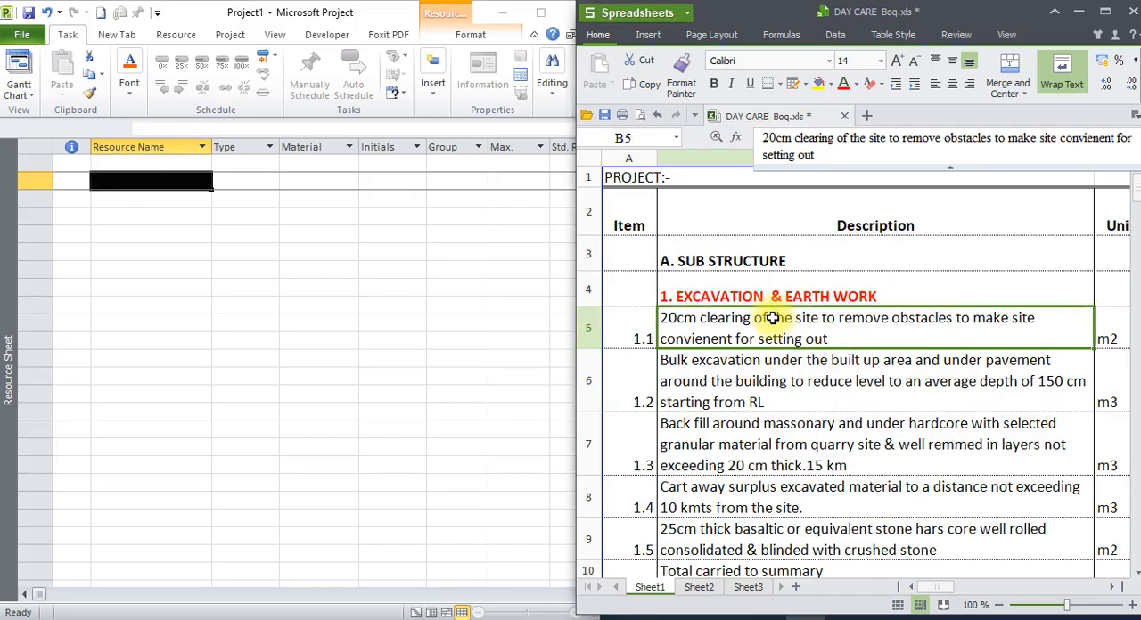
pyautogui.click(762, 378)
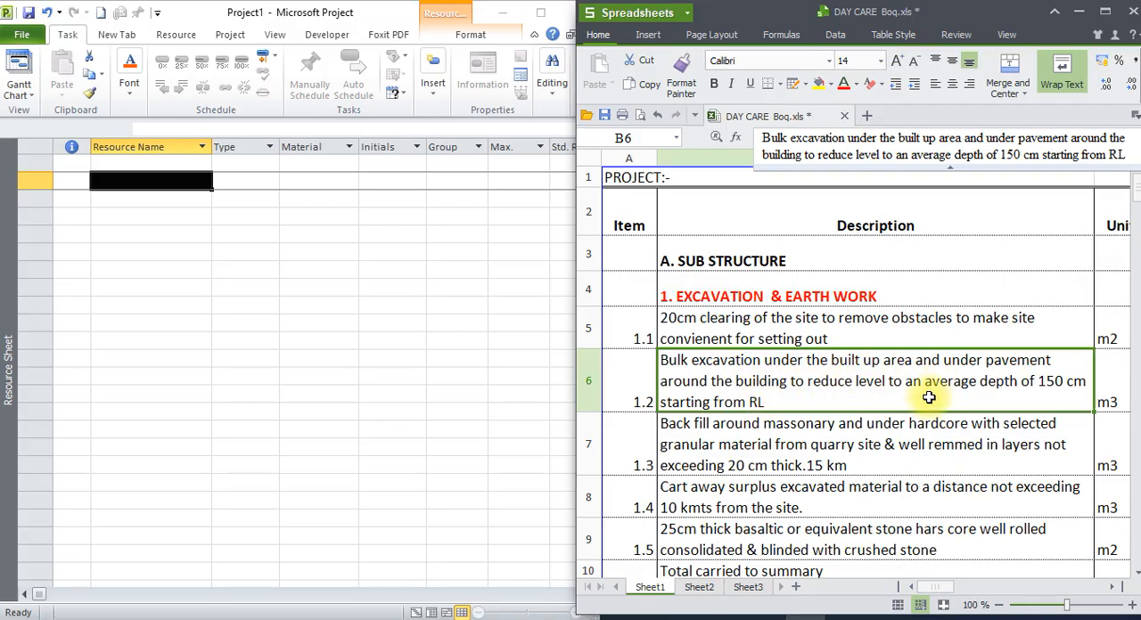
pyautogui.click(869, 438)
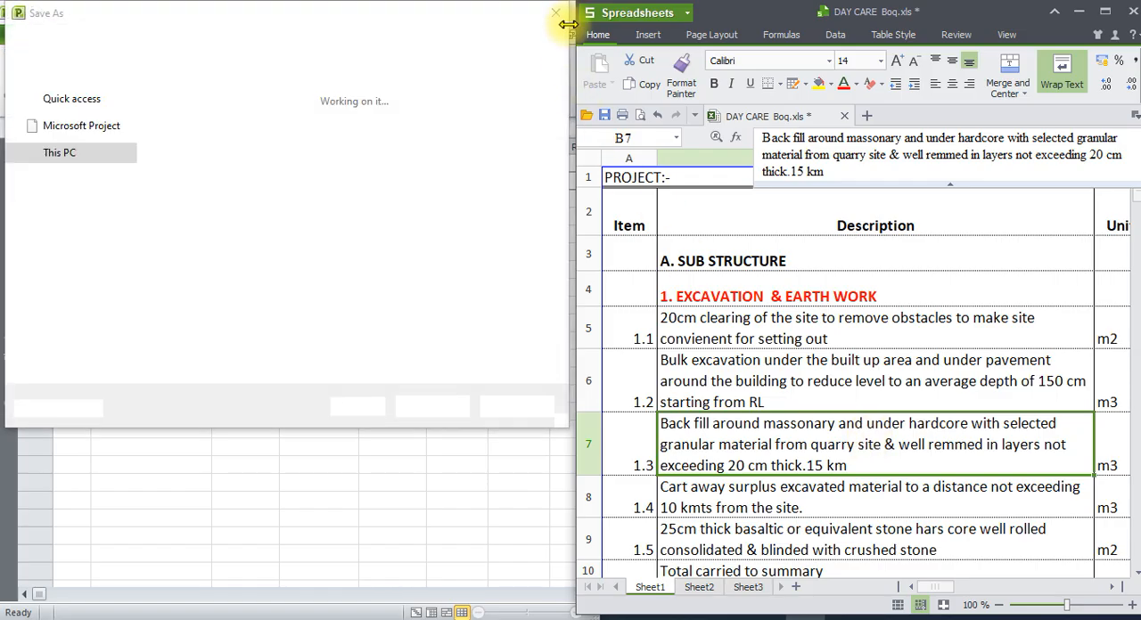
pyautogui.click(554, 14)
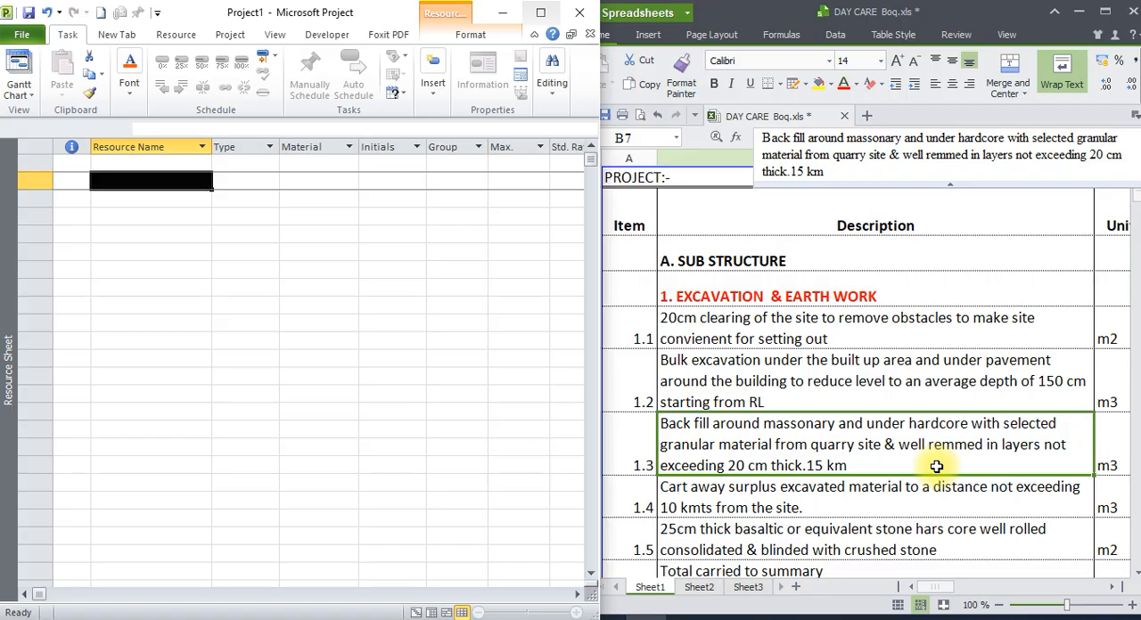
pyautogui.click(327, 375)
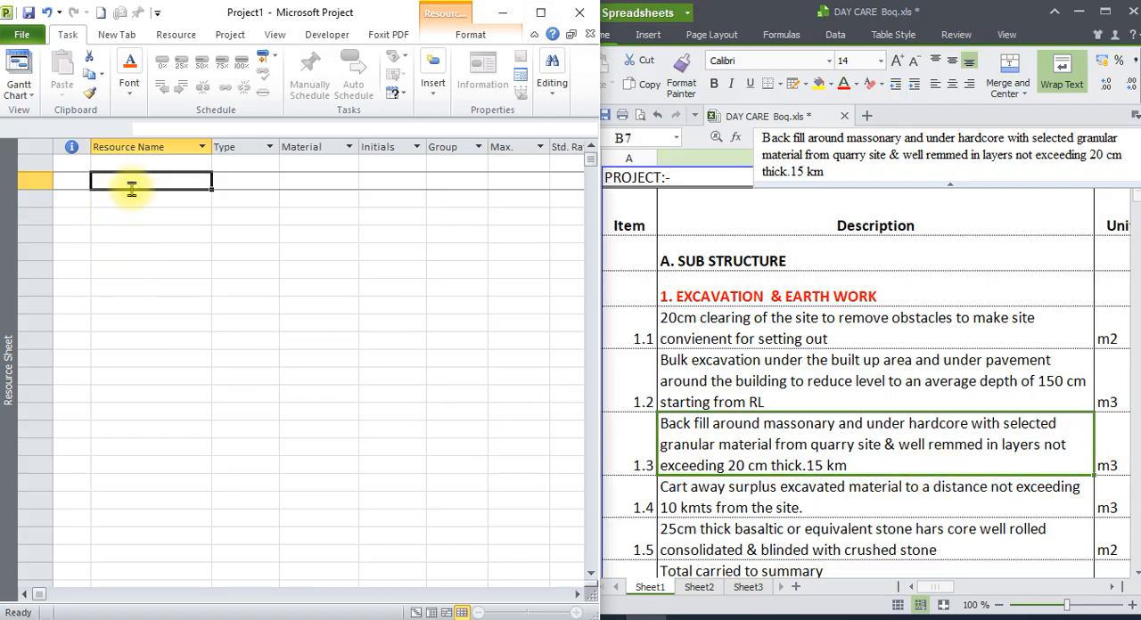
pyautogui.press('capslock')
pyautogui.press('capslock')
pyautogui.write('s')
pyautogui.press('capslock')
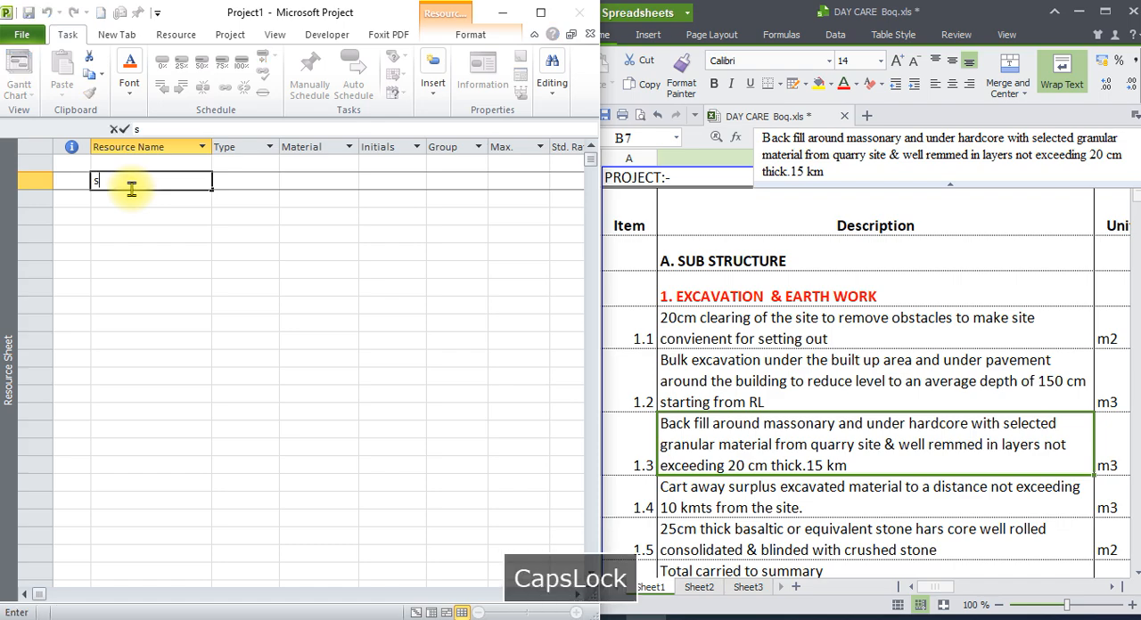
pyautogui.write('IK')
pyautogui.press('BackSpace')
pyautogui.press('BackSpace')
pyautogui.press('BackSpace')
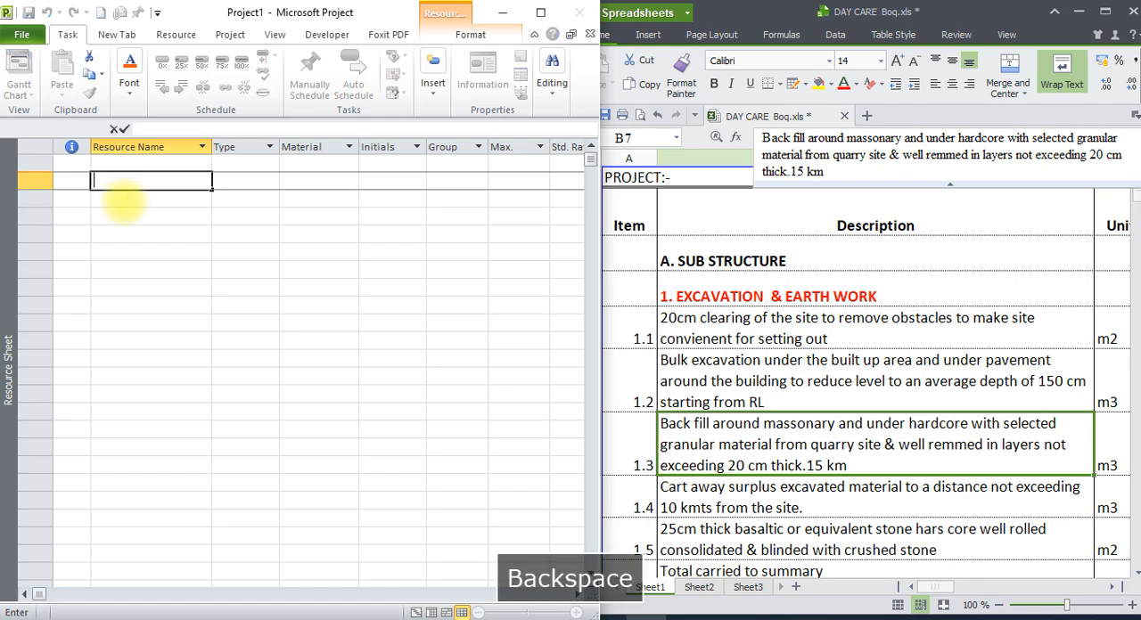
pyautogui.press('capslock')
pyautogui.write('s')
pyautogui.press('BackSpace')
pyautogui.press('capslock')
# Enter "Selected Granualr backfill material" as the resource name in row 2 of the Resource Sheet.
pyautogui.write('S')
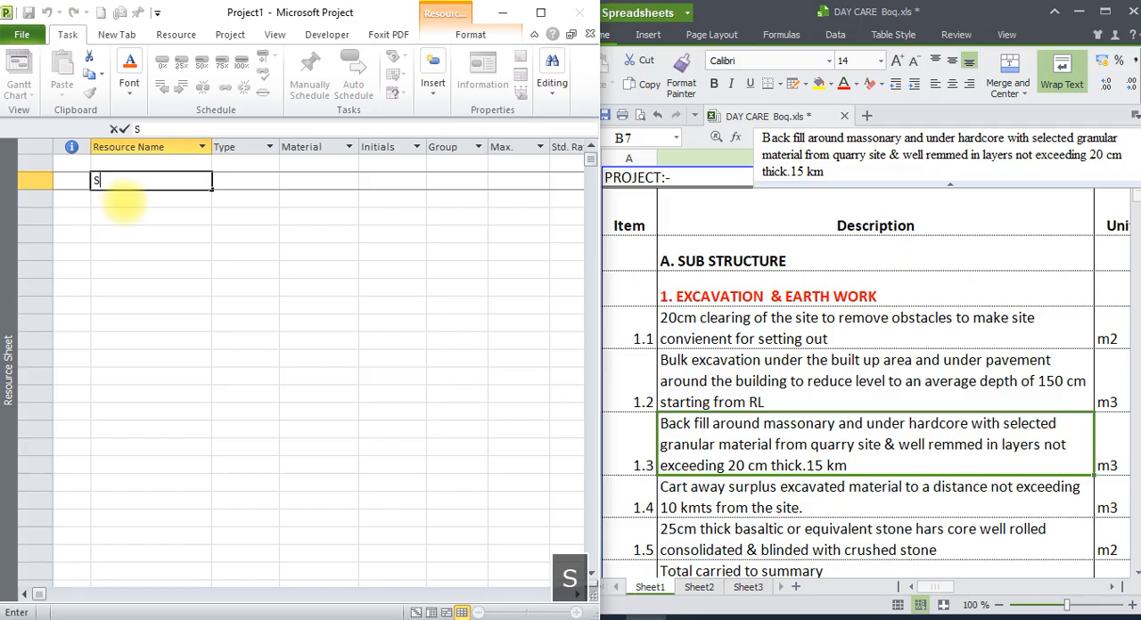
pyautogui.write('IL')
pyautogui.press('BackSpace')
pyautogui.press('BackSpace')
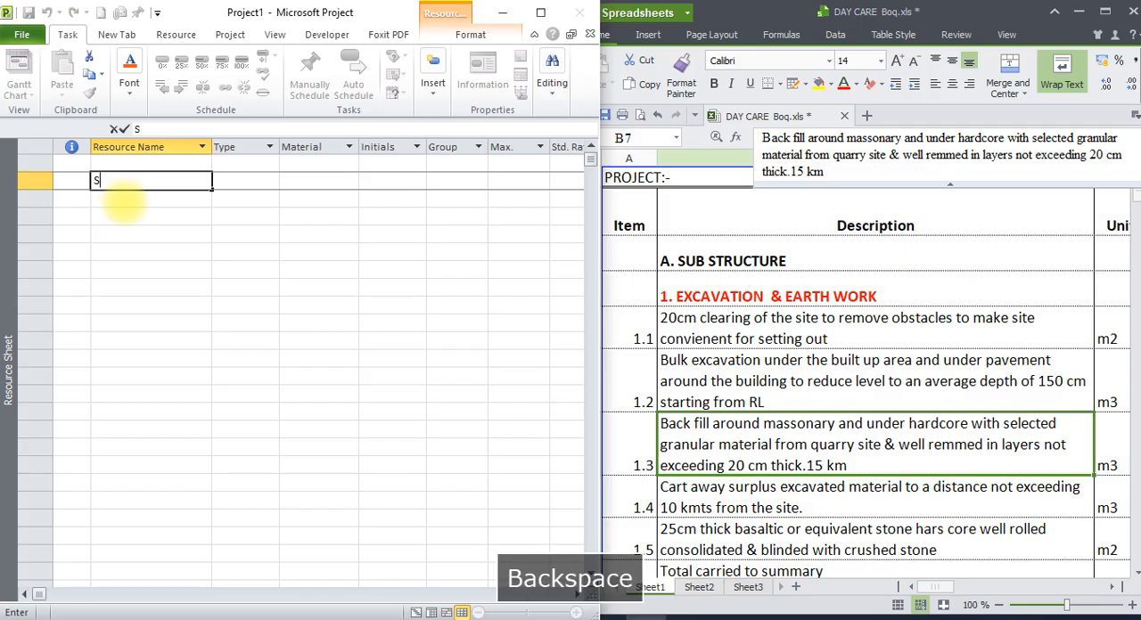
pyautogui.write('electd')
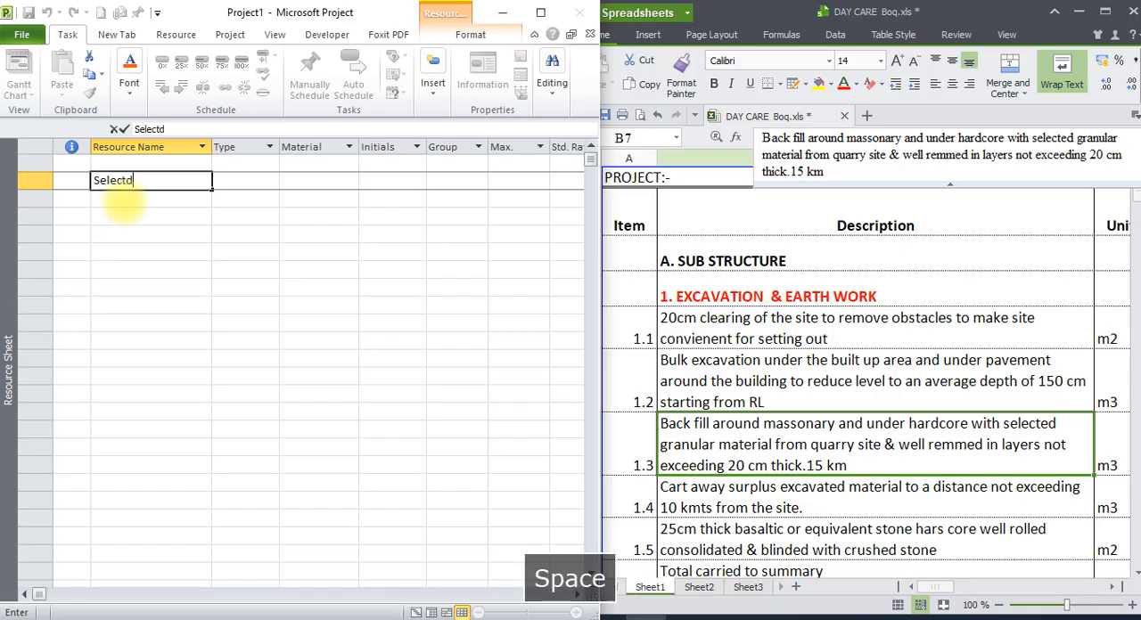
pyautogui.press('BackSpace')
pyautogui.press('BackSpace')
pyautogui.press('BackSpace')
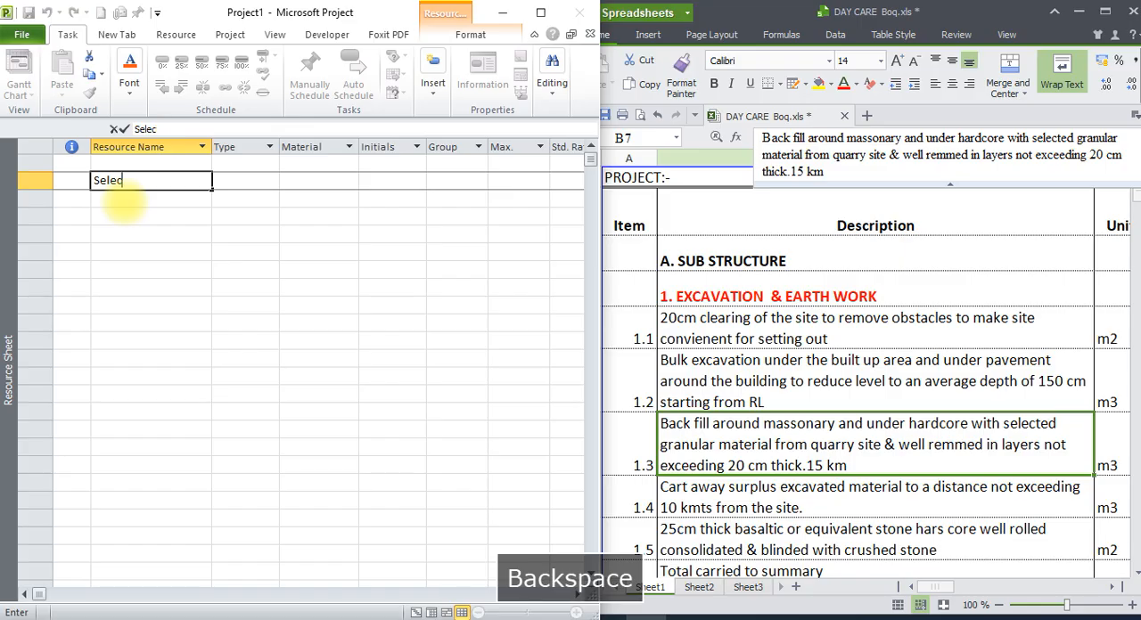
pyautogui.write('ted G')
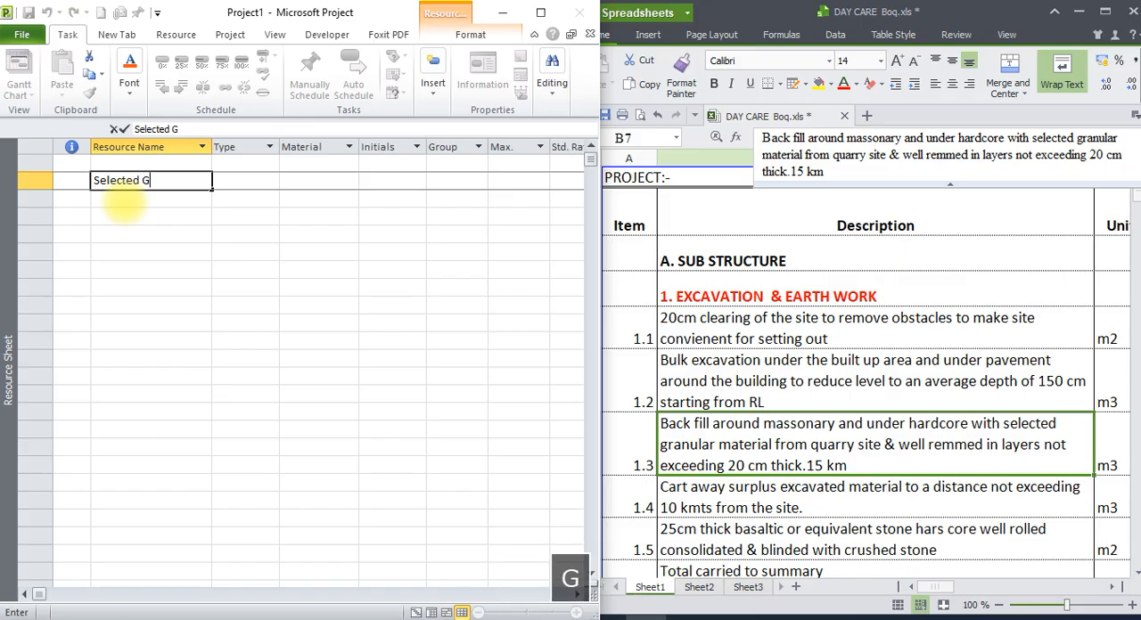
pyautogui.write('ranualr ma')
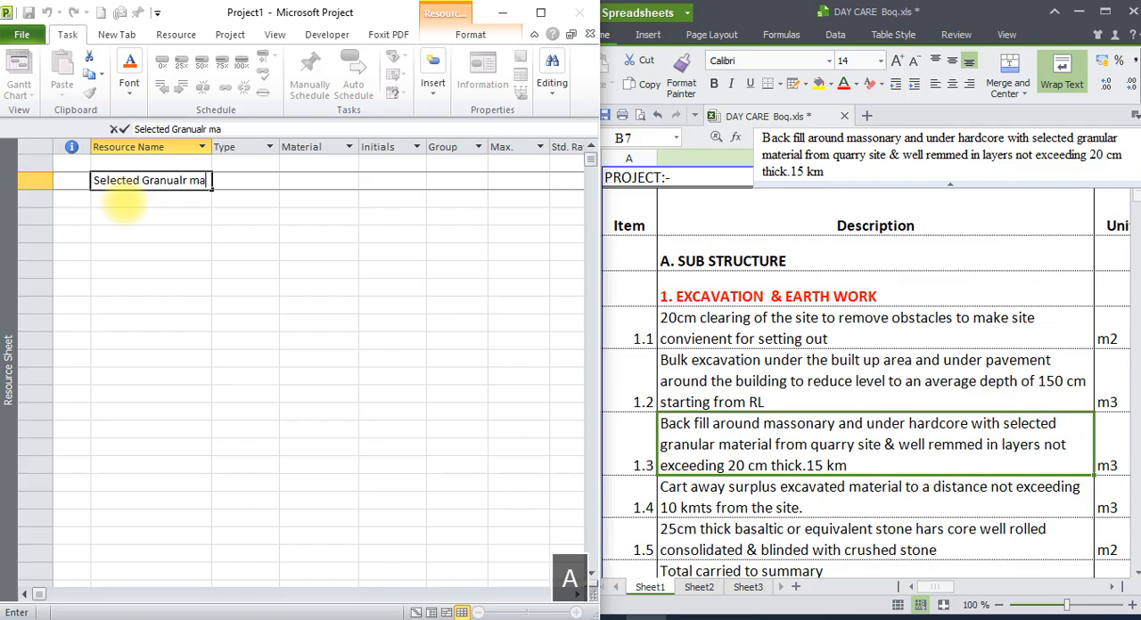
pyautogui.press('BackSpace')
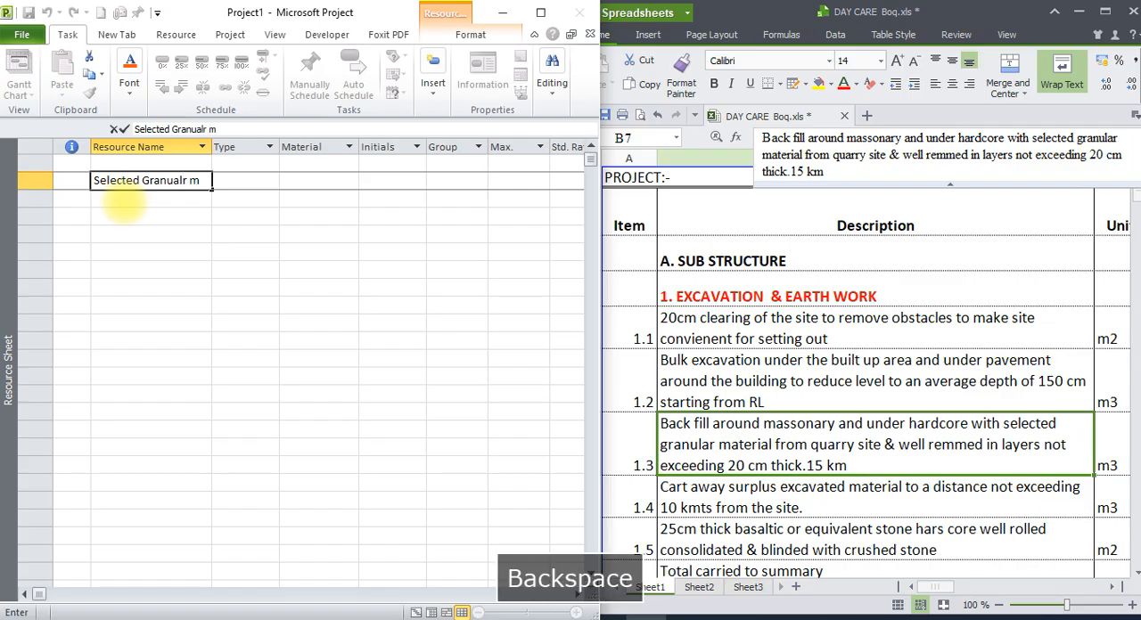
pyautogui.press('BackSpace')
pyautogui.write('backf')
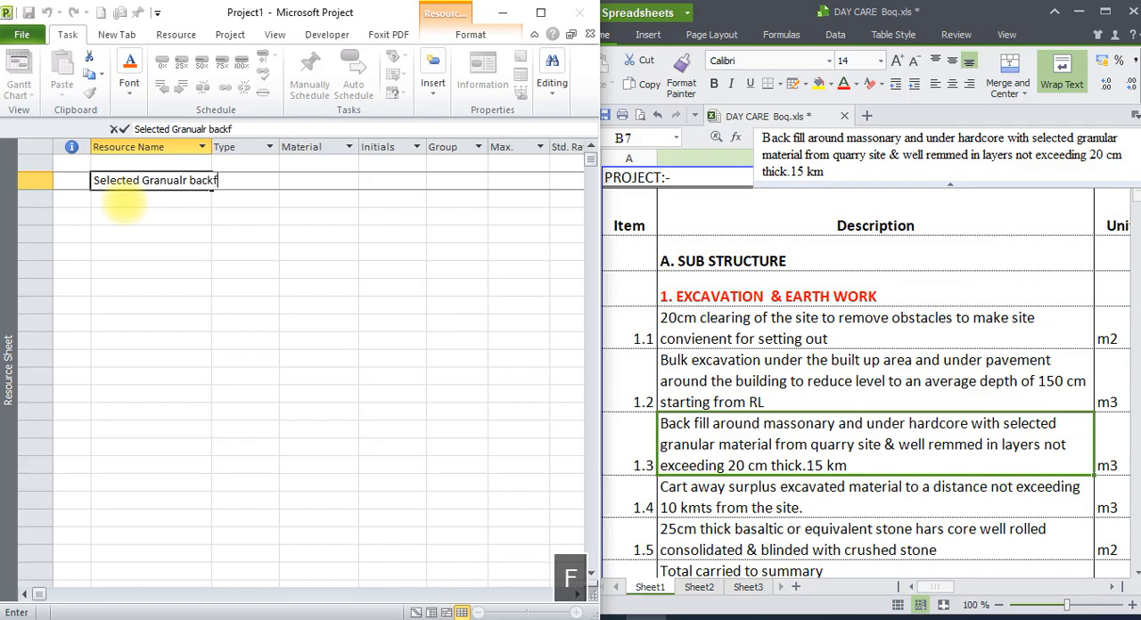
pyautogui.write('ill mater')
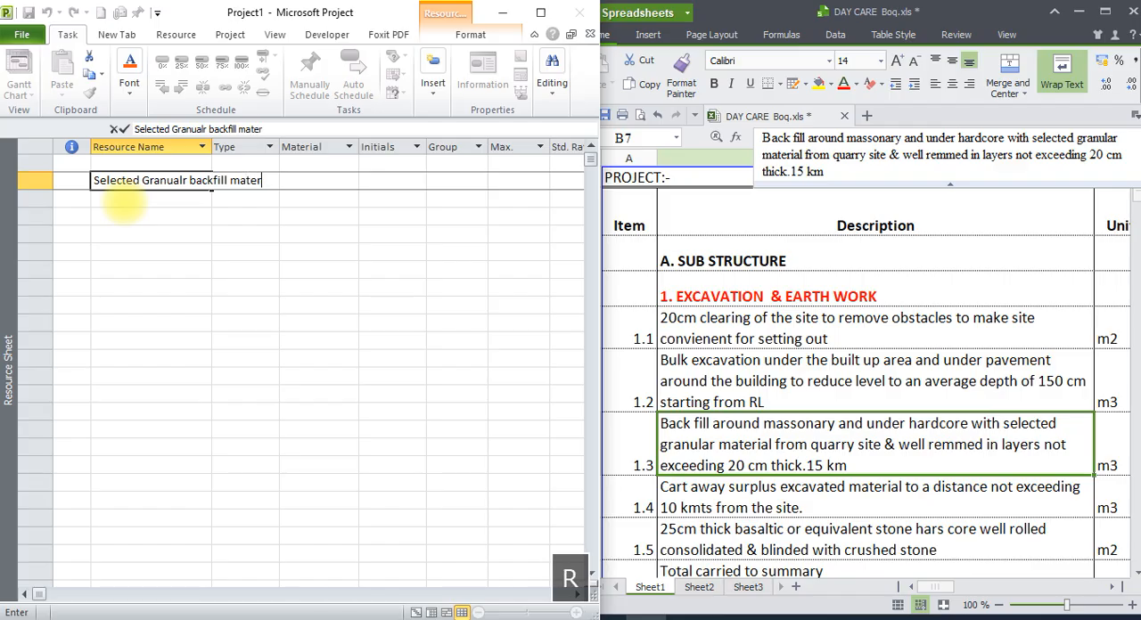
pyautogui.write('ial')
pyautogui.press('Return')
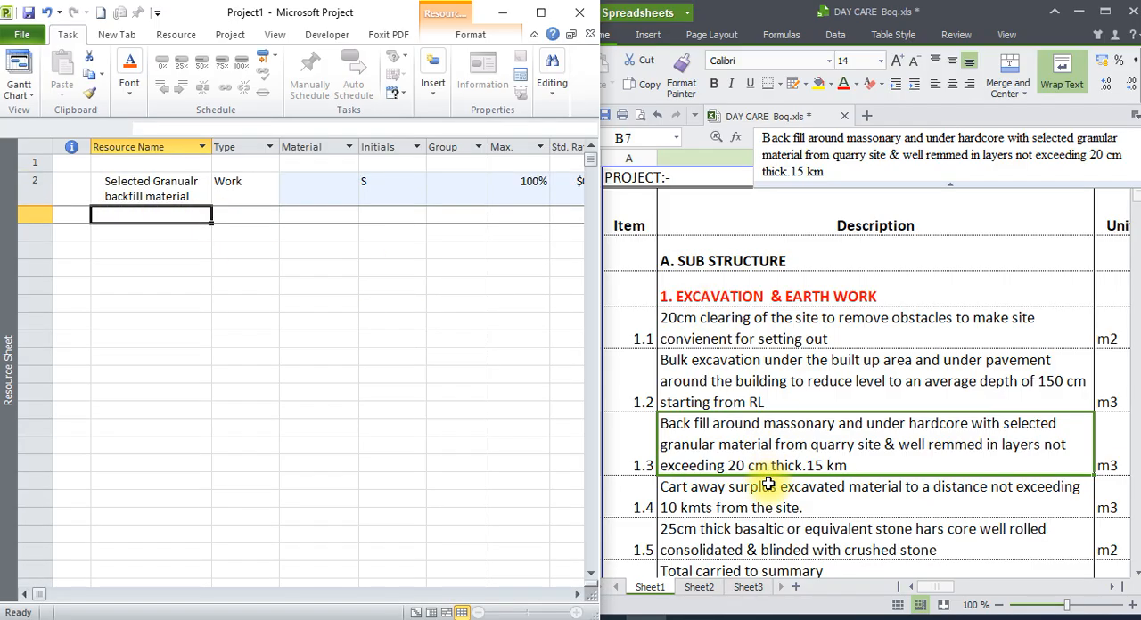
# Review excavation items 1.4 and 1.5 in the bill, and add the resource "25cm thick hard core" in row 3.
pyautogui.click(768, 509)
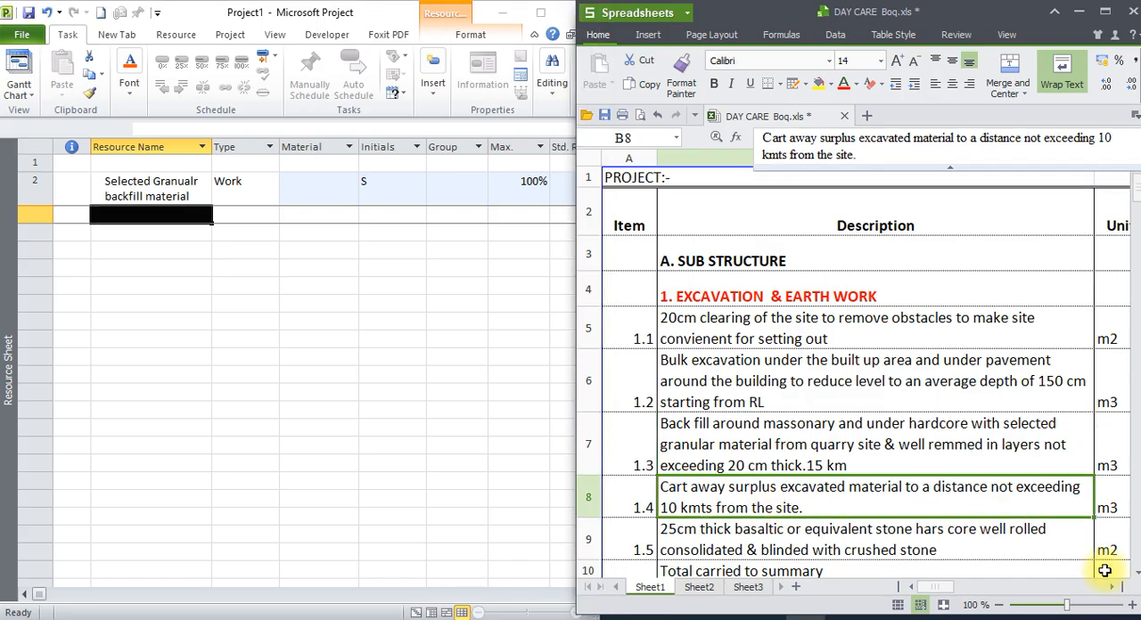
pyautogui.scroll(-1, 1136, 577)
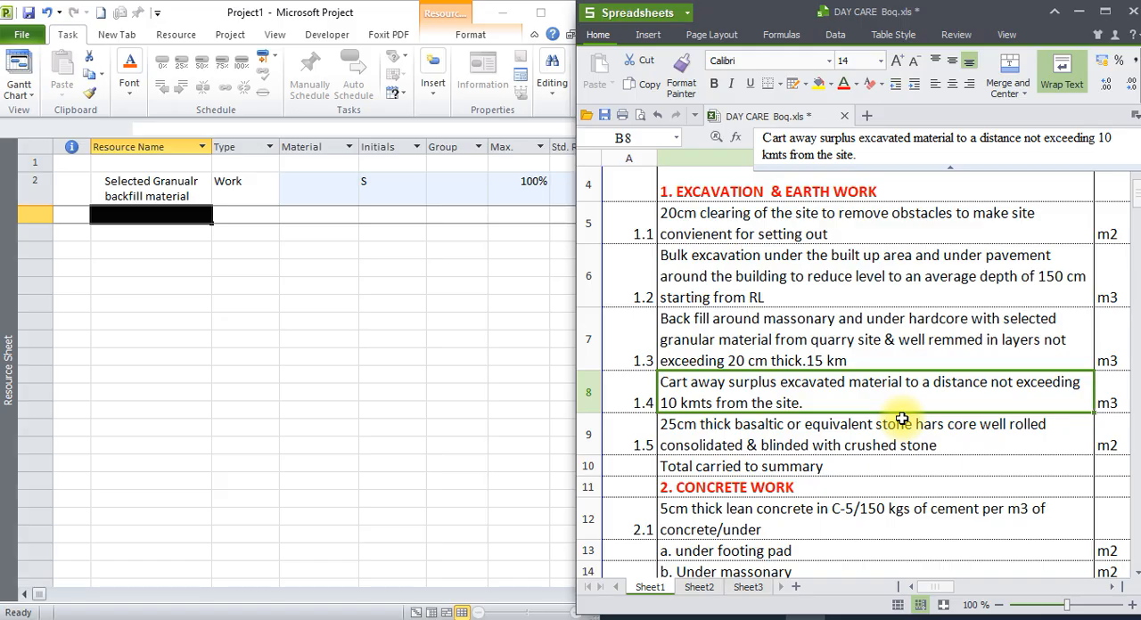
pyautogui.click(846, 440)
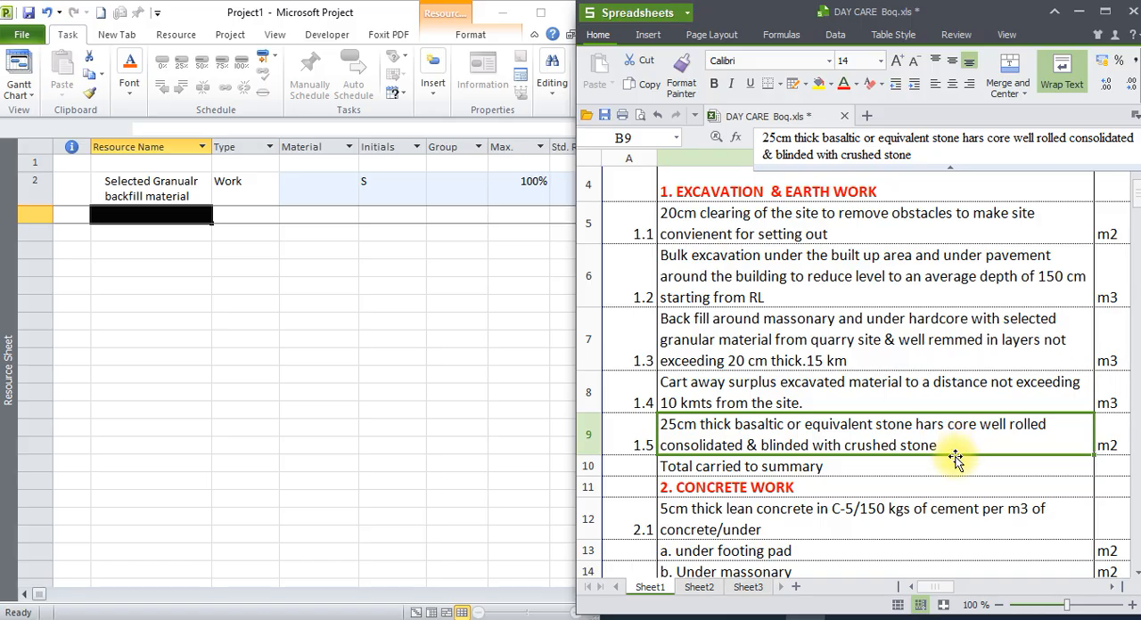
pyautogui.click(156, 214)
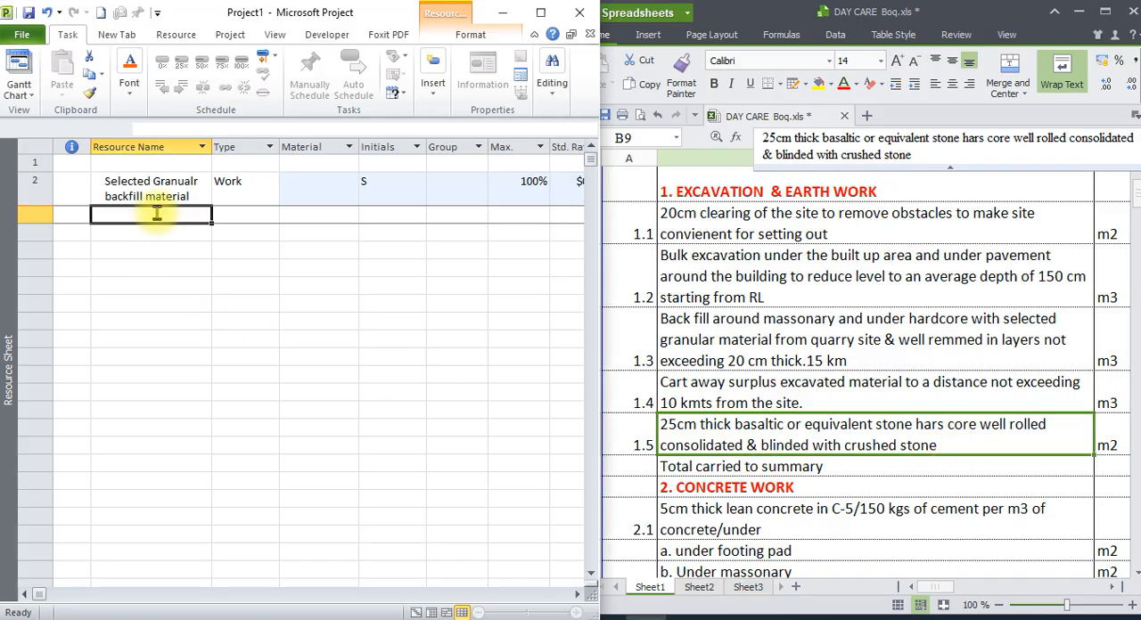
pyautogui.write('25cm th')
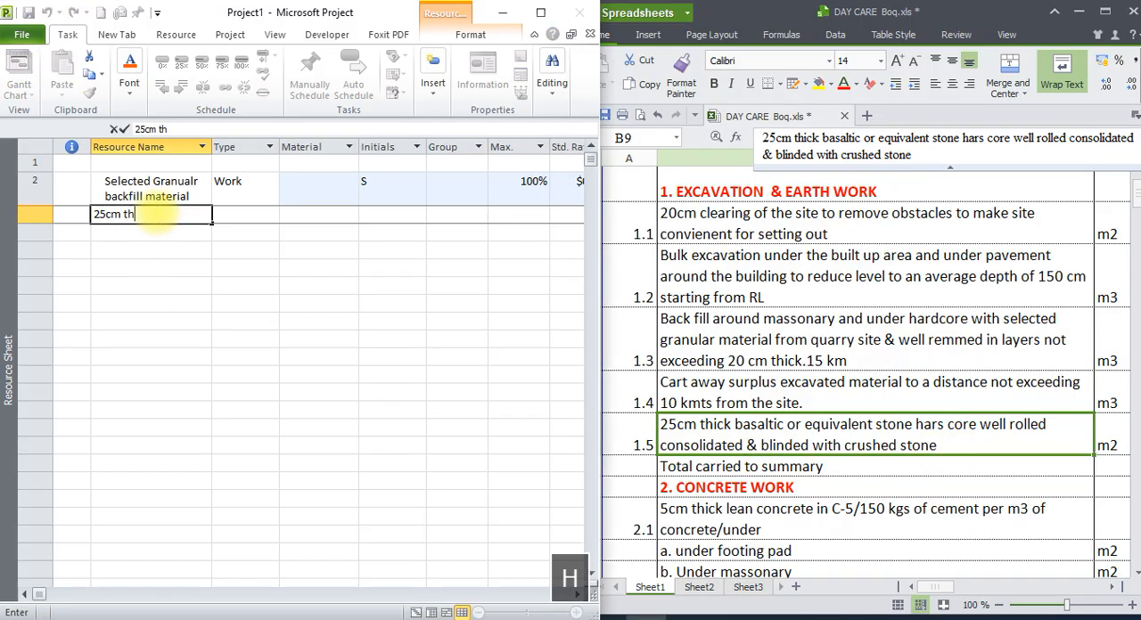
pyautogui.write('ick hard core')
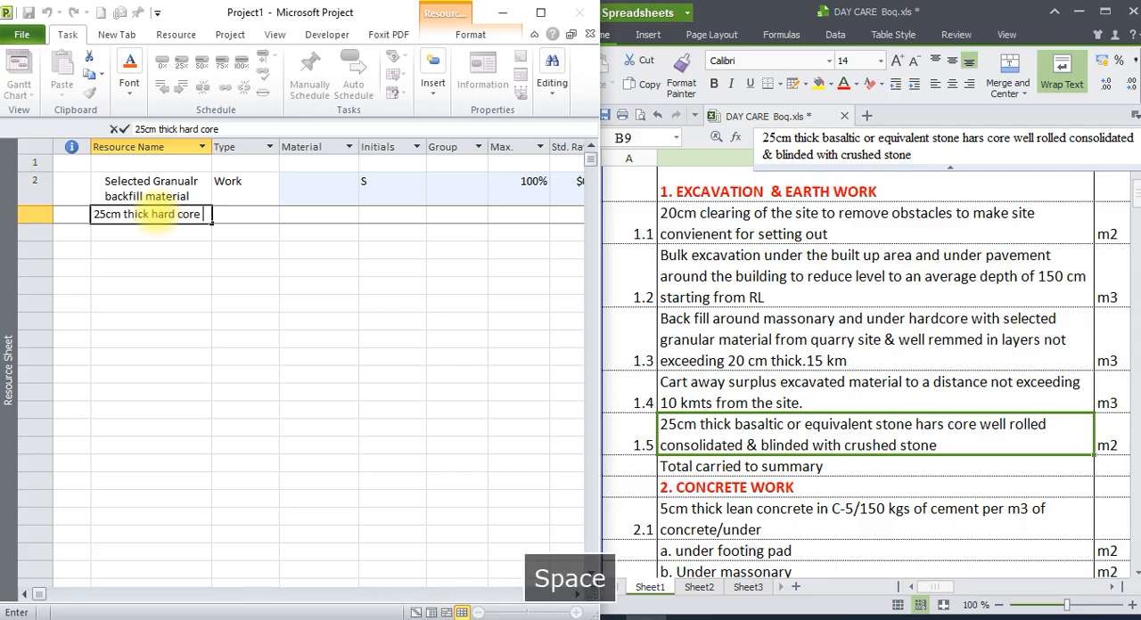
pyautogui.press('Return')
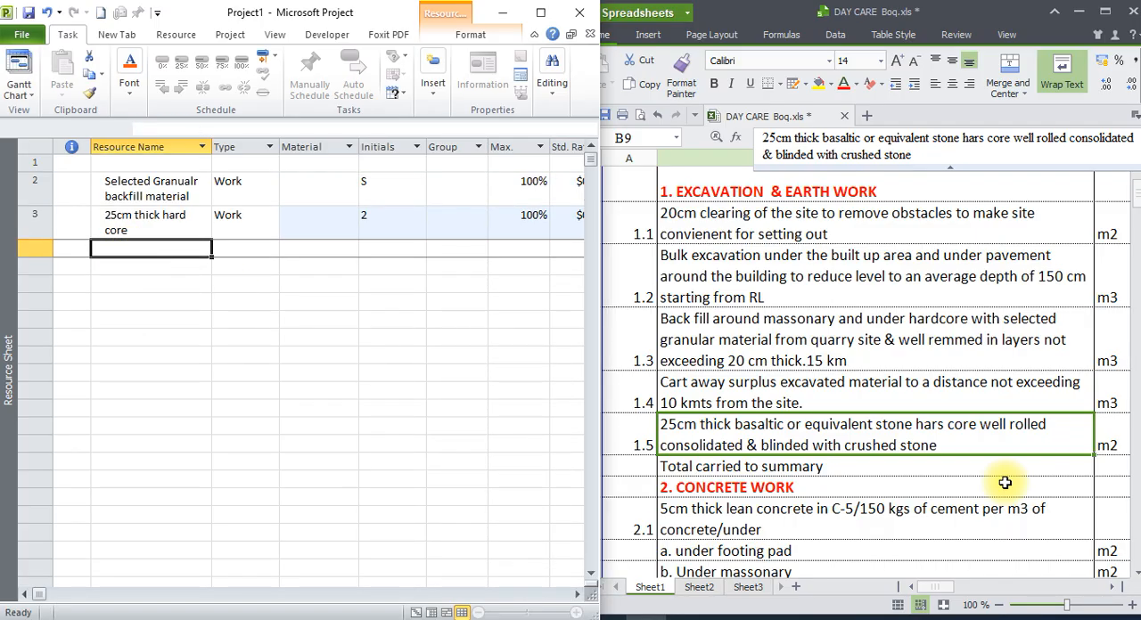
# Examine concrete work item 2.1, the lean concrete under footing pad and under masonry, for the resources it needs.
pyautogui.click(843, 470)
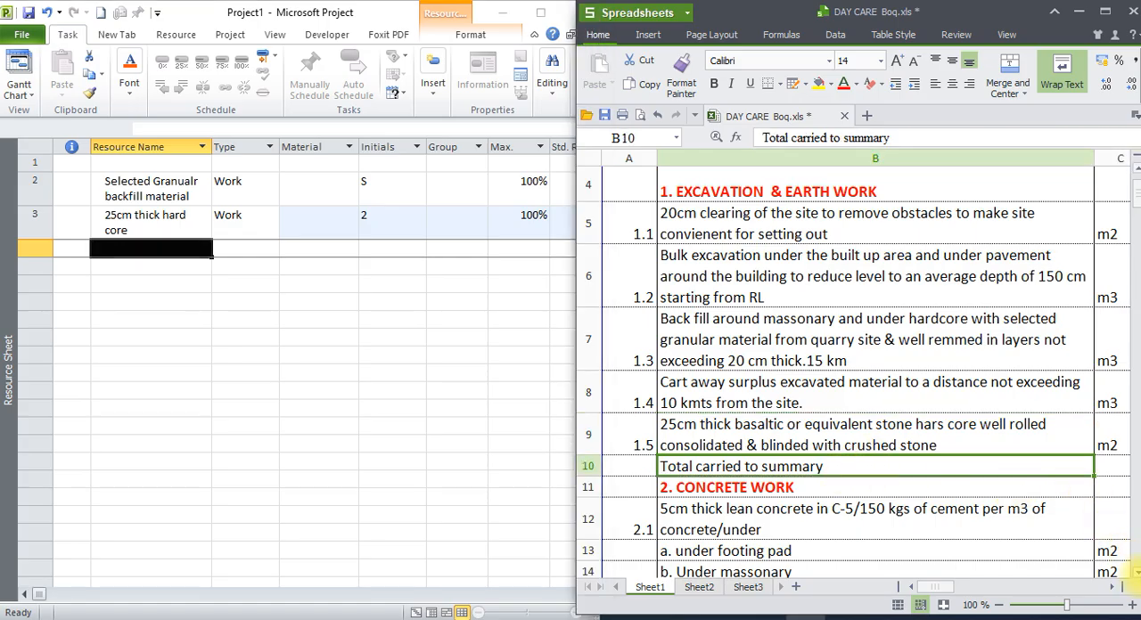
pyautogui.click(1135, 575)
pyautogui.click(1135, 575)
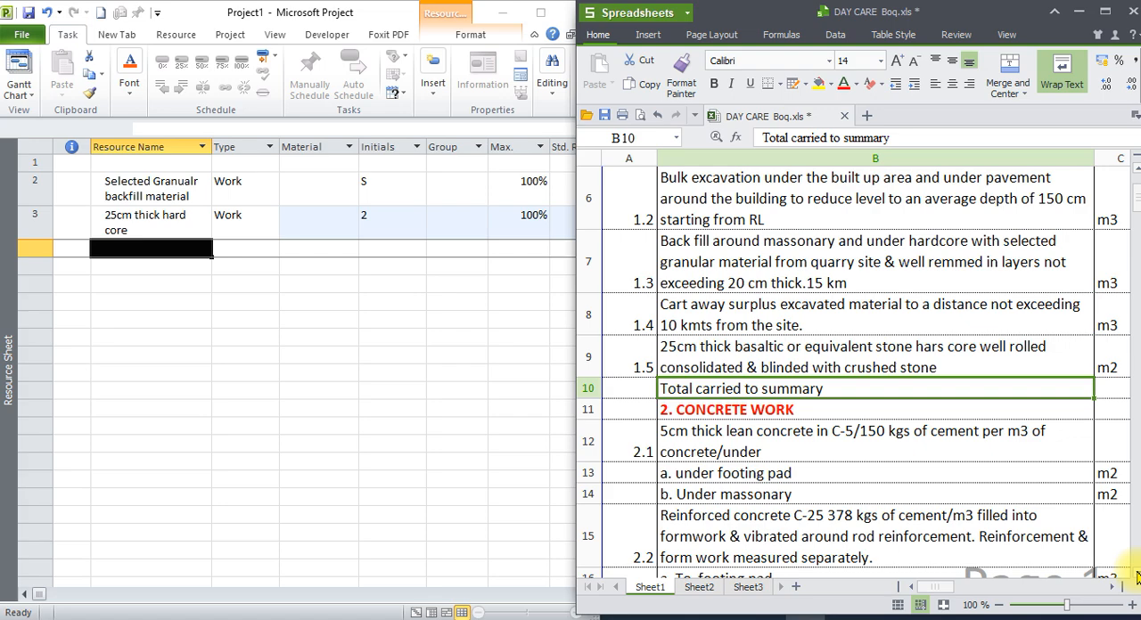
pyautogui.click(1135, 575)
pyautogui.click(1135, 575)
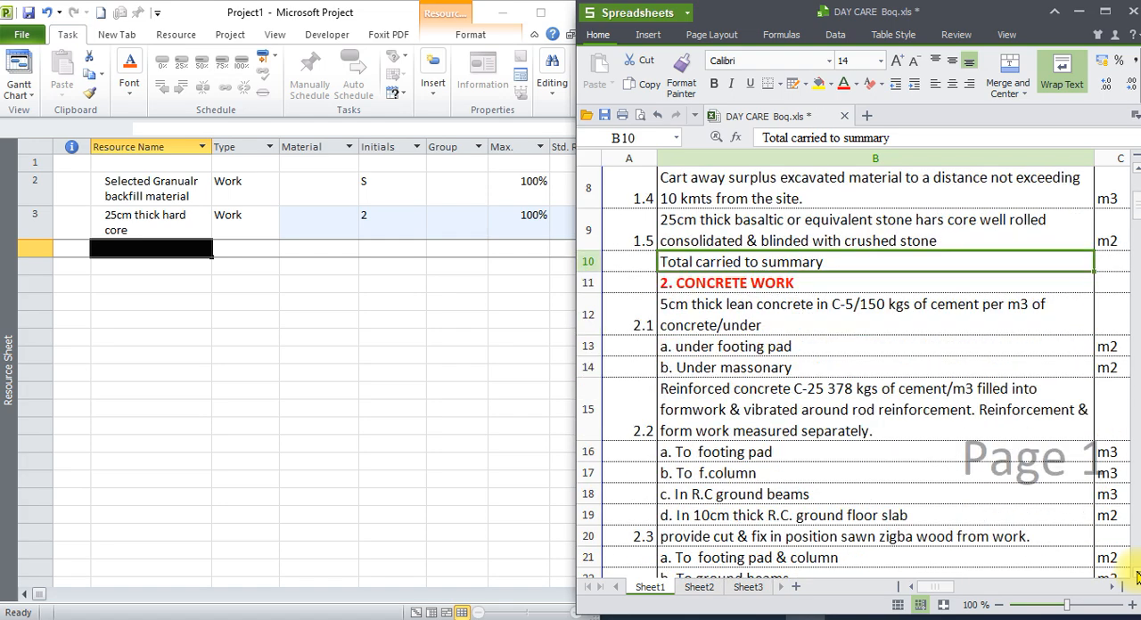
pyautogui.click(795, 321)
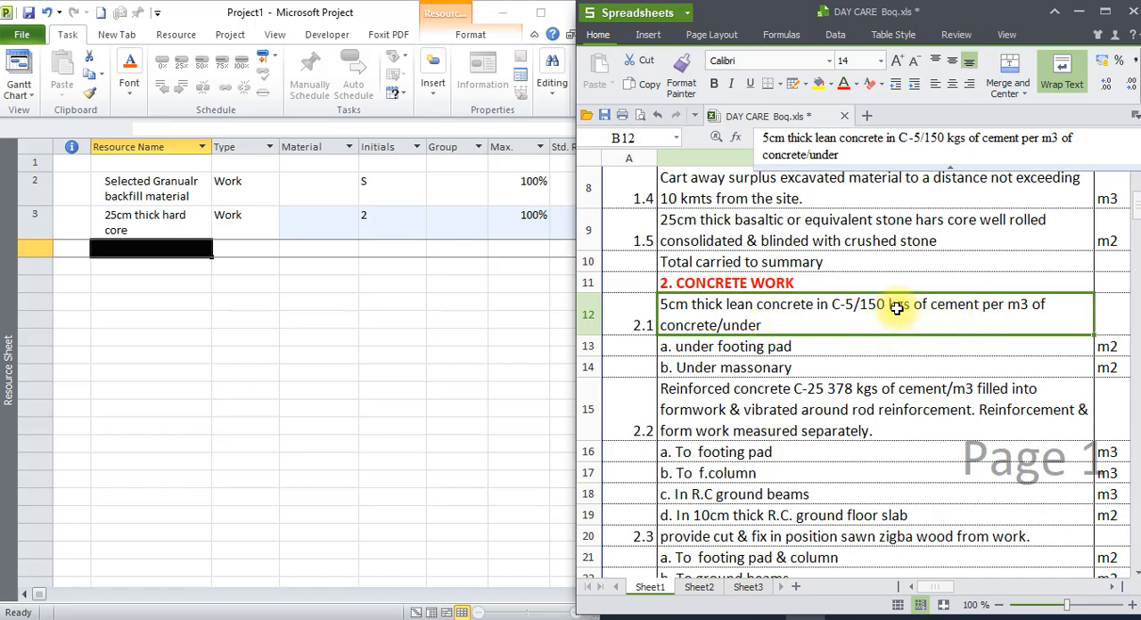
pyautogui.click(782, 346)
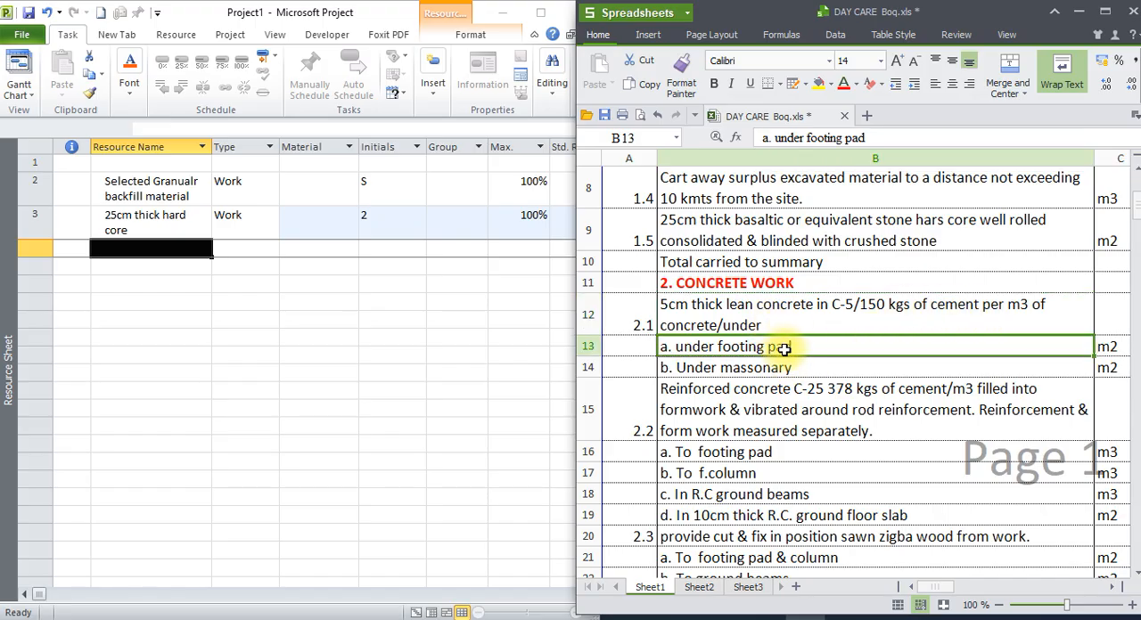
pyautogui.click(785, 368)
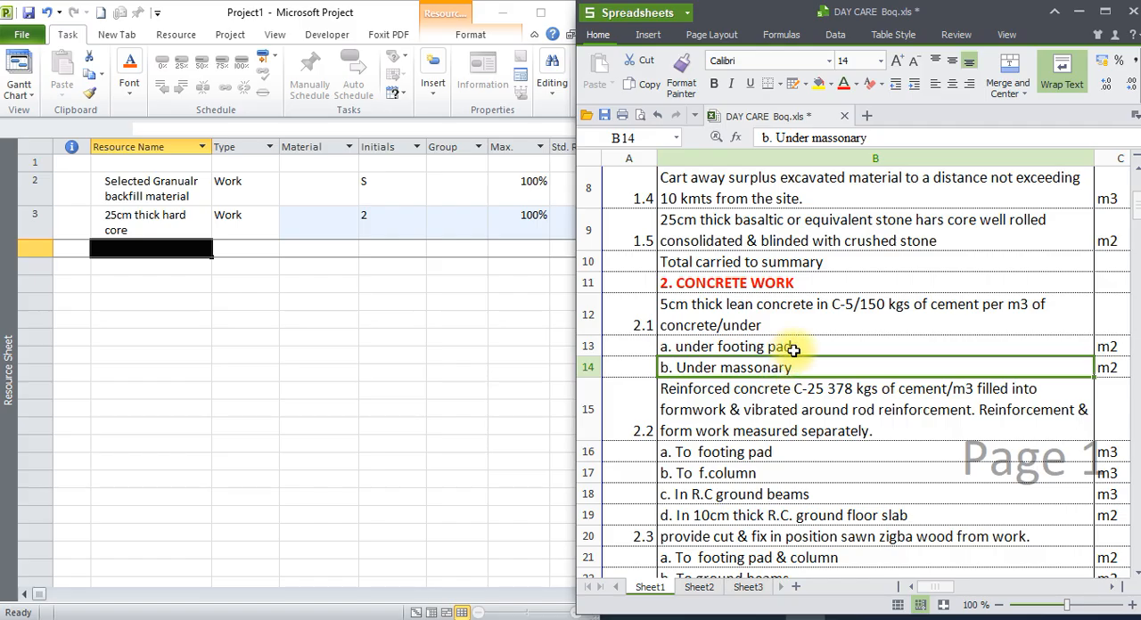
pyautogui.click(793, 349)
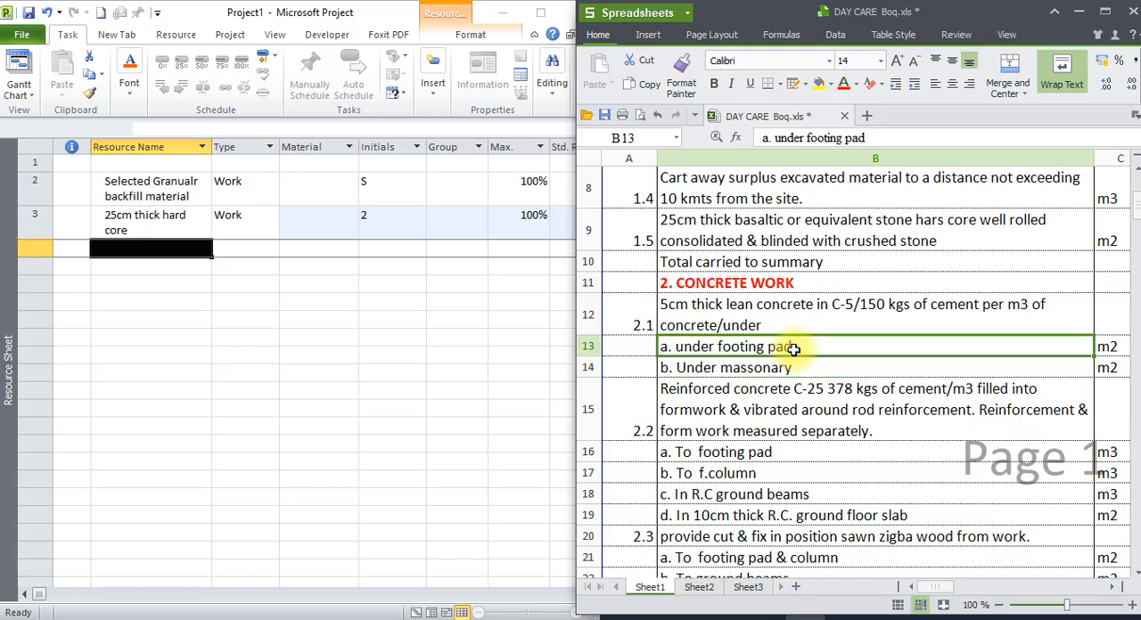
pyautogui.click(793, 369)
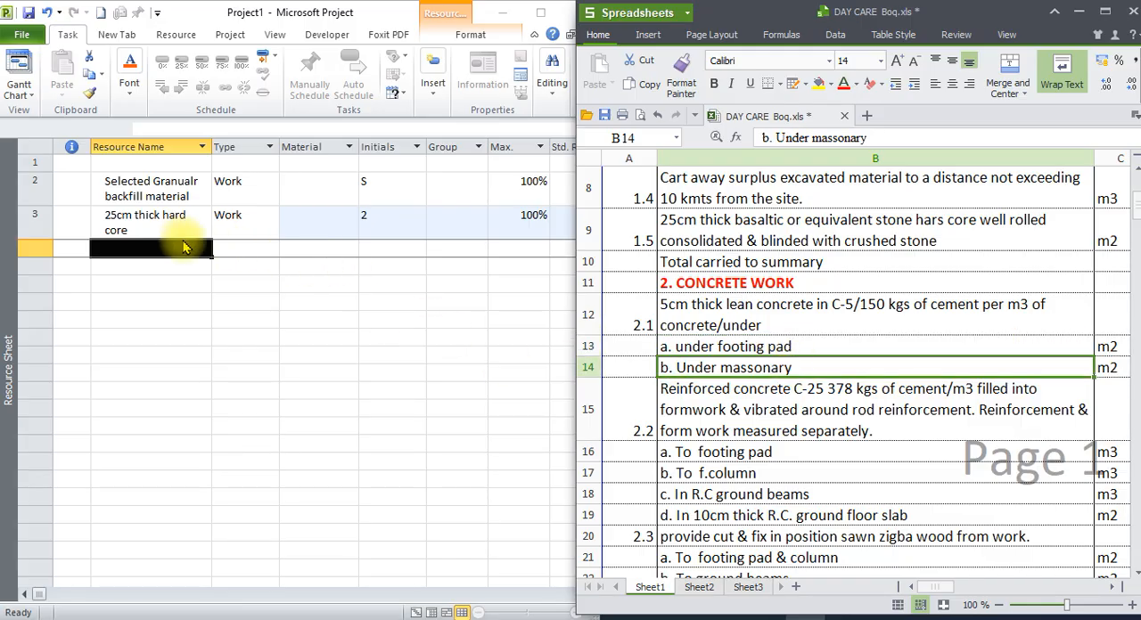
# Leave row 4 of the Resource Sheet blank and add the resource "Sand" in row 5.
pyautogui.click(178, 254)
pyautogui.click(170, 266)
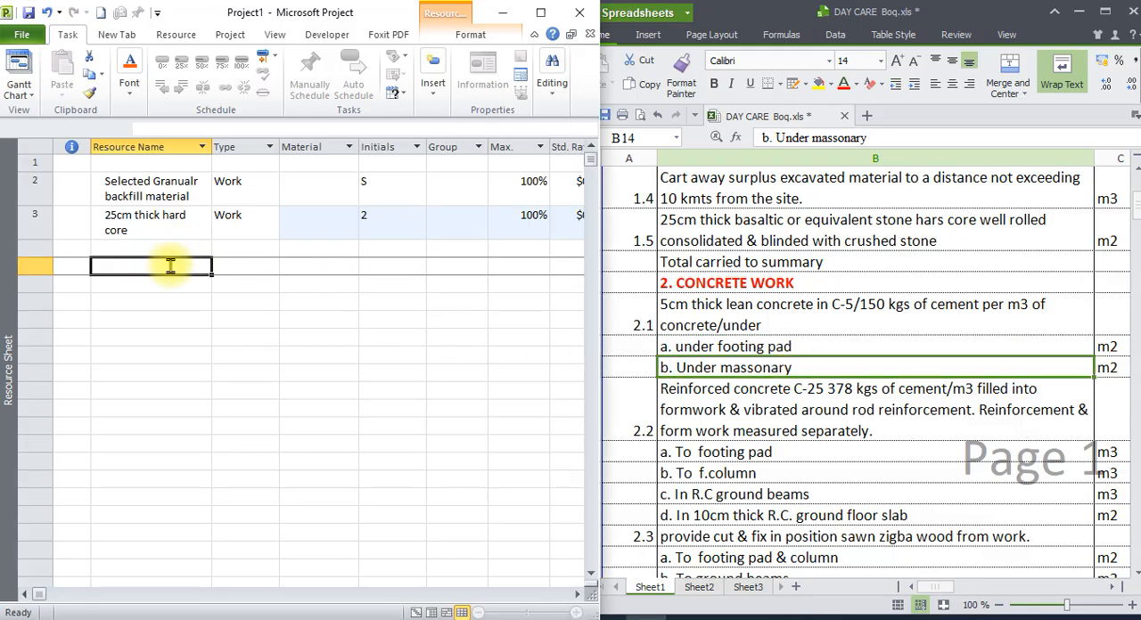
pyautogui.press('capslock')
pyautogui.write('S')
pyautogui.press('capslock')
pyautogui.write('and')
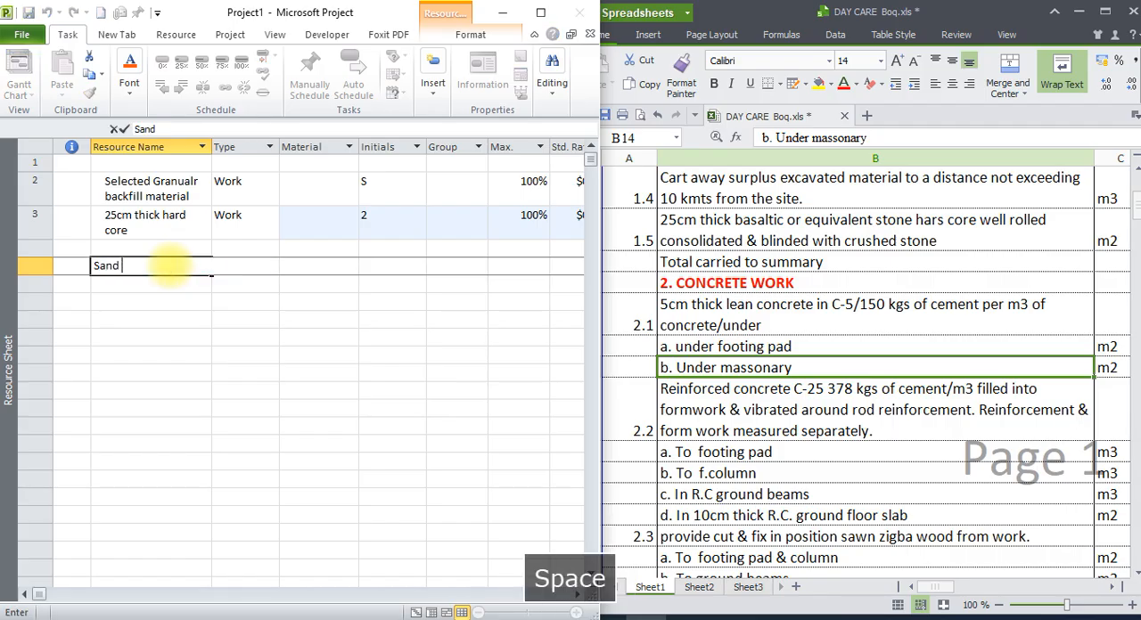
pyautogui.press('Return')
# Add the resource "Coarse Agg" in row 6 of the Resource Sheet.
pyautogui.press('capslock')
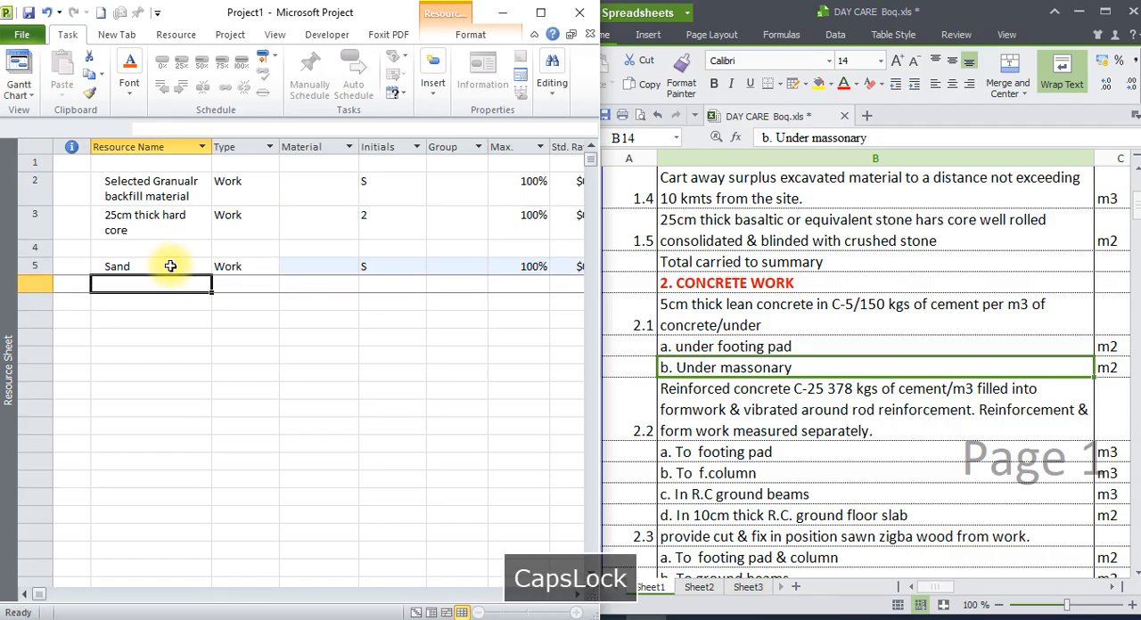
pyautogui.write('COARSE')
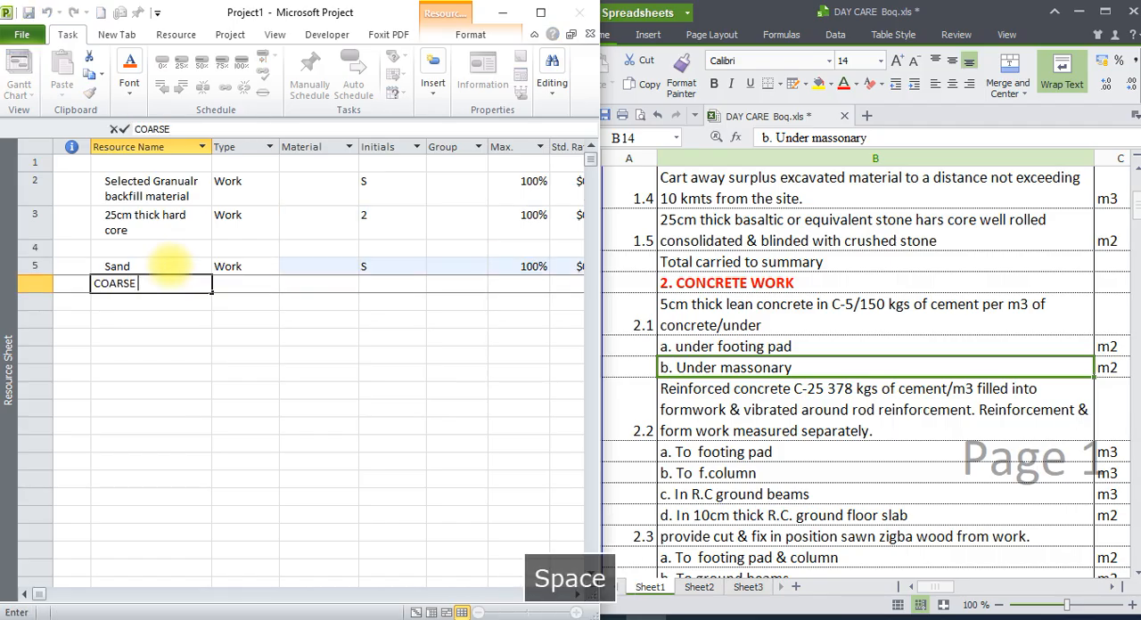
pyautogui.press('BackSpace')
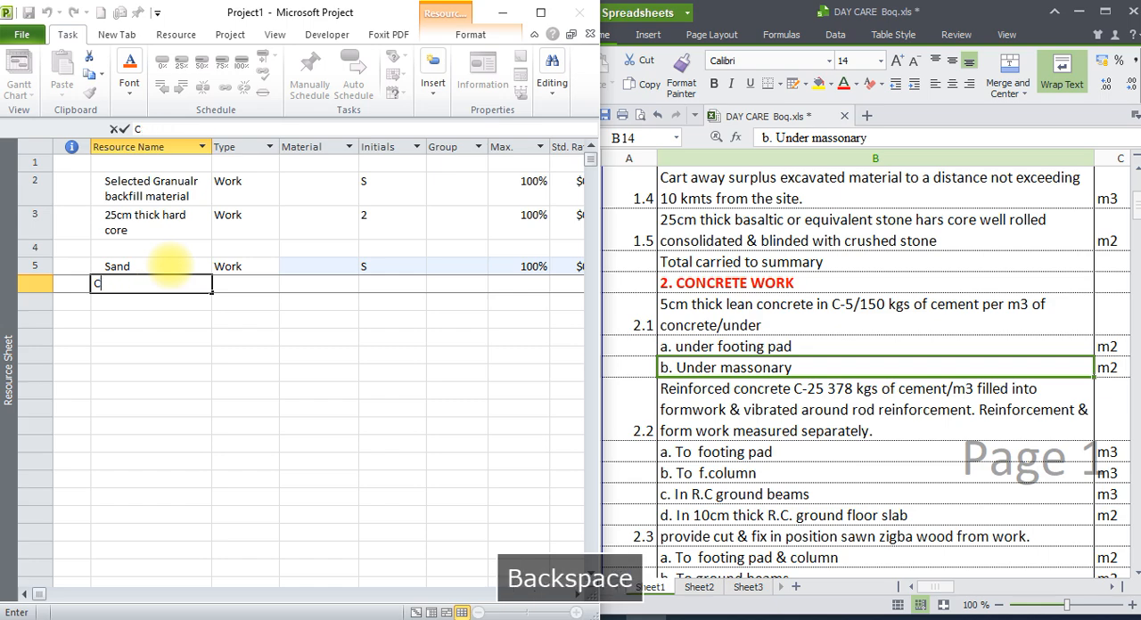
pyautogui.write('oarse ')
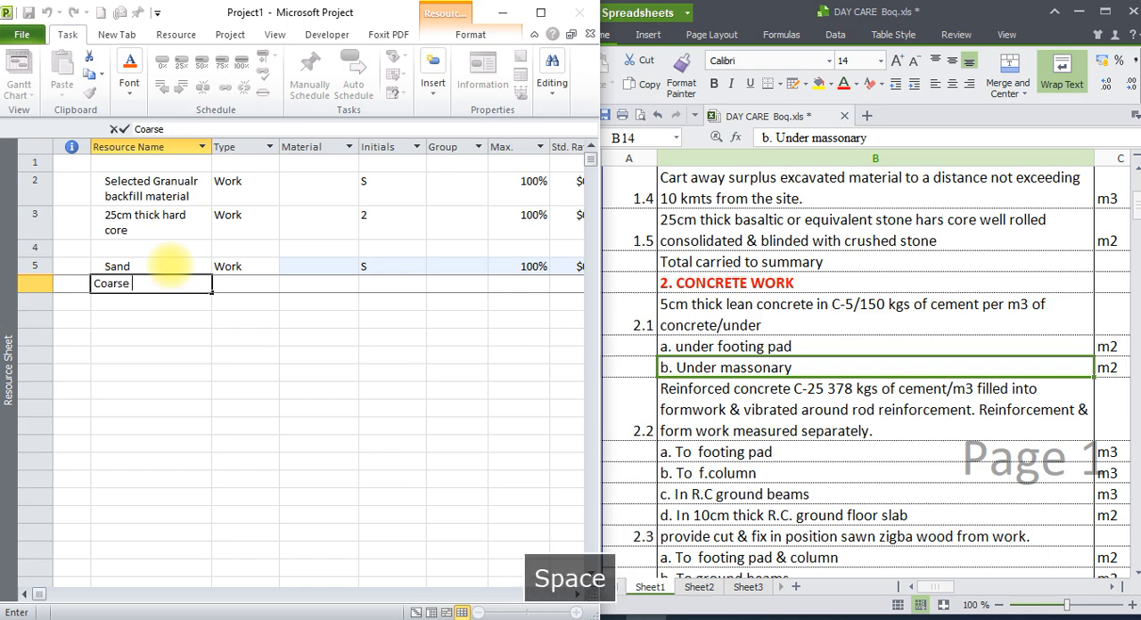
pyautogui.write('AGG')
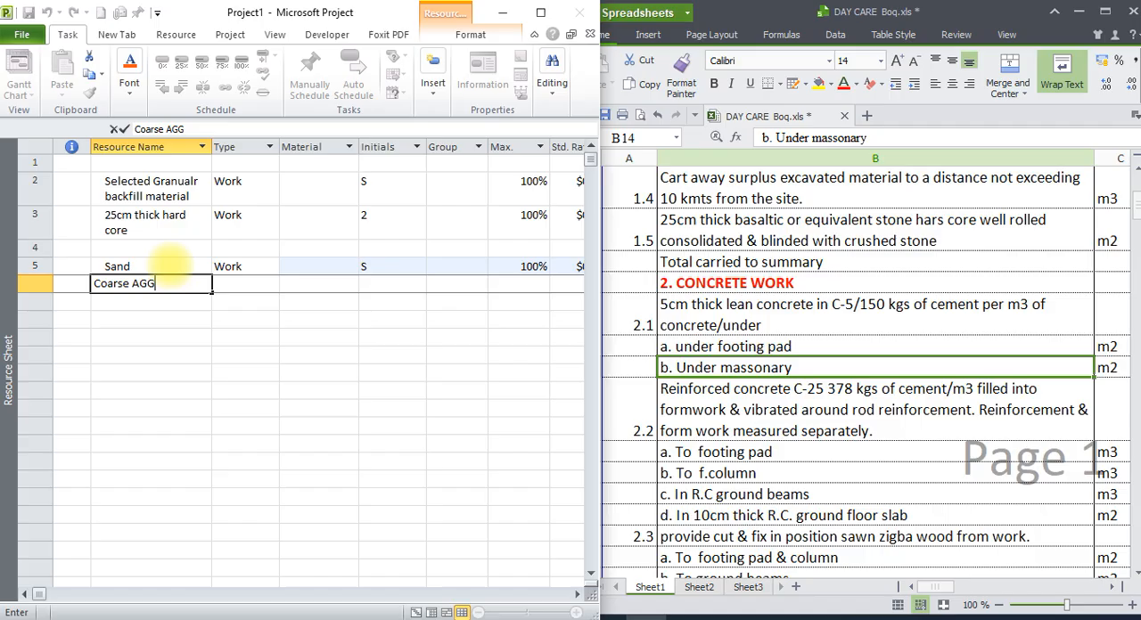
pyautogui.press('BackSpace')
pyautogui.press('BackSpace')
pyautogui.write('A')
pyautogui.press('capslock')
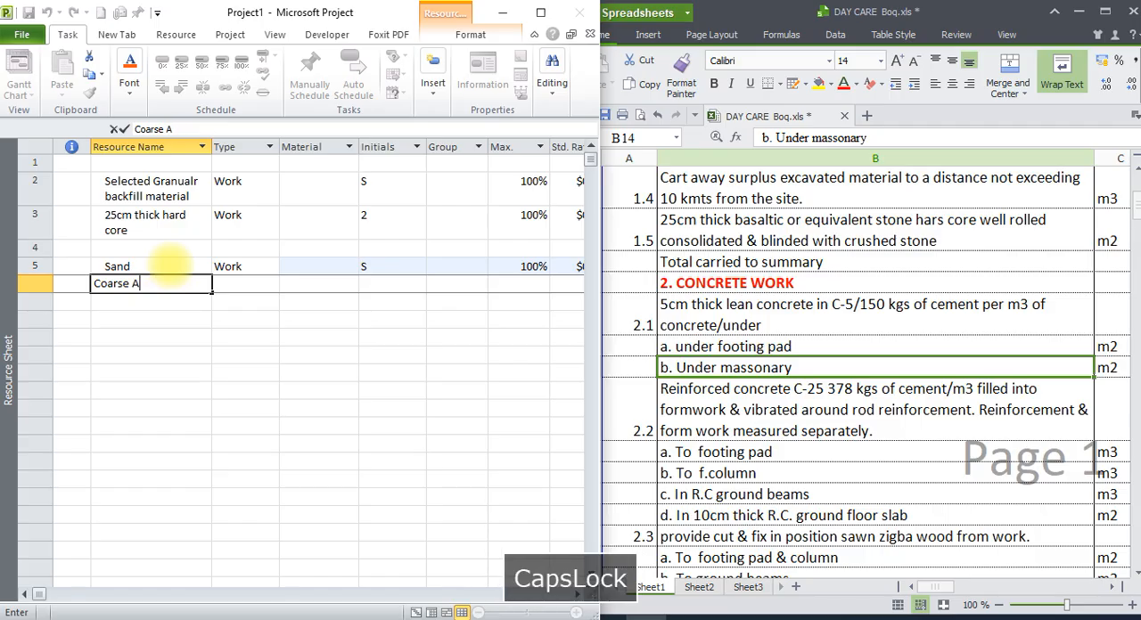
pyautogui.write('g')
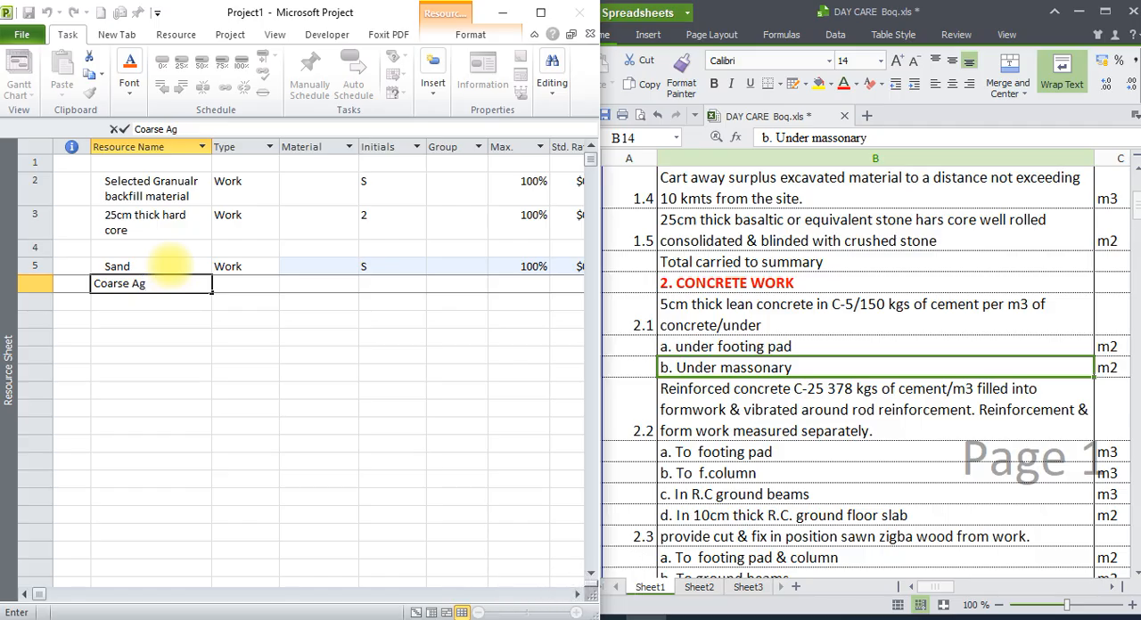
pyautogui.write('r')
pyautogui.press('BackSpace')
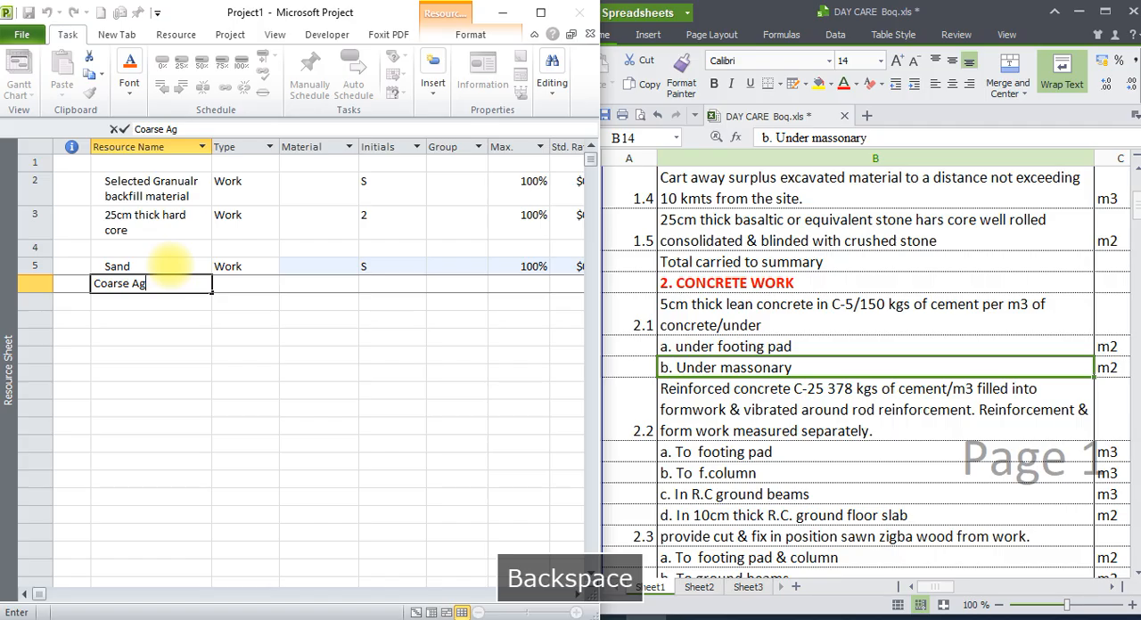
pyautogui.write('g')
pyautogui.press('Return')
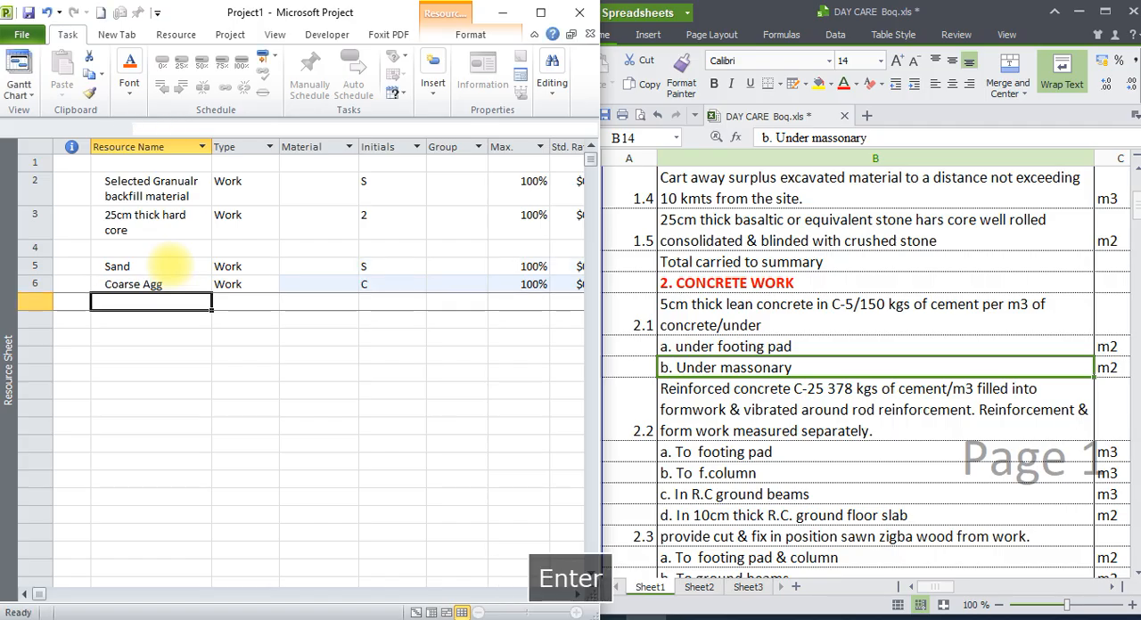
# Add the resource "water" in row 7, below the coarse aggregate.
pyautogui.click(146, 270)
pyautogui.click(144, 285)
pyautogui.click(145, 301)
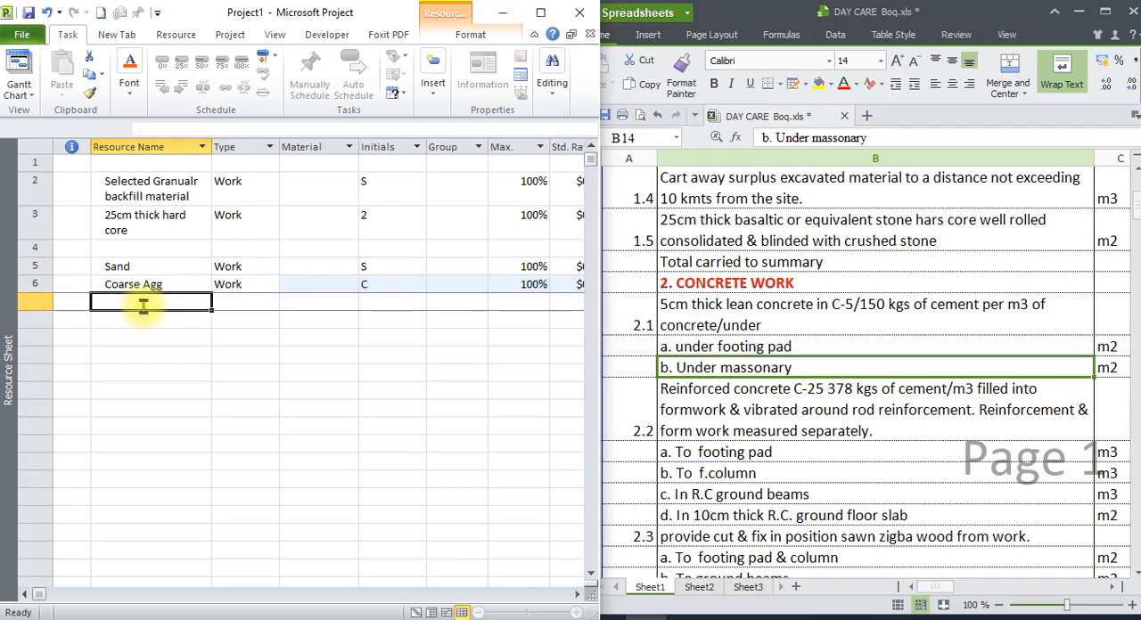
pyautogui.write('water')
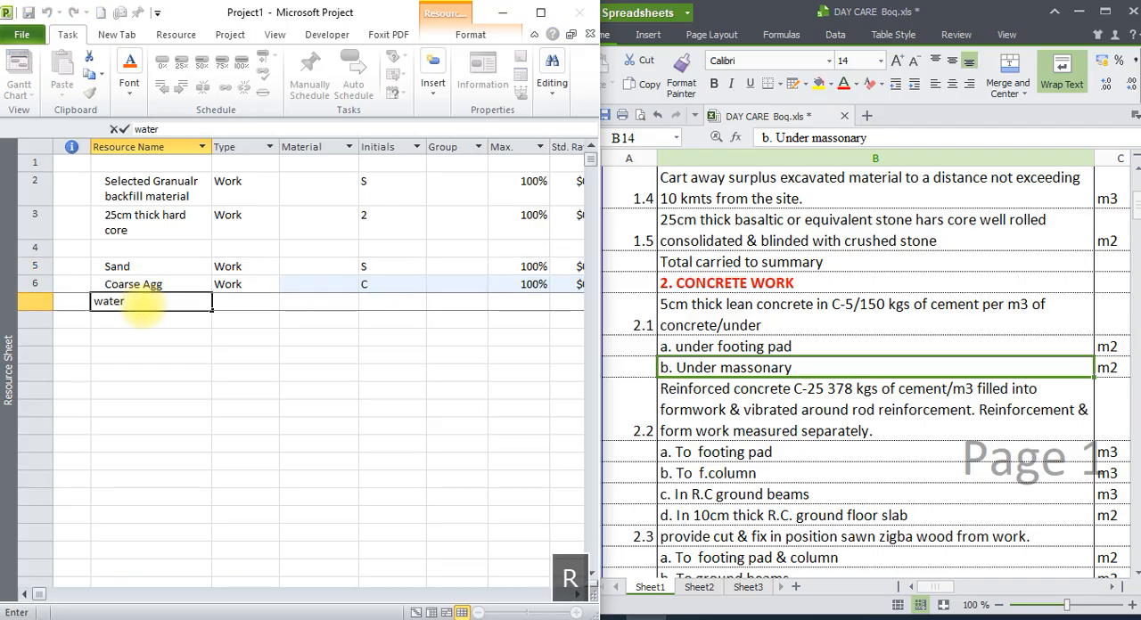
pyautogui.press('Return')
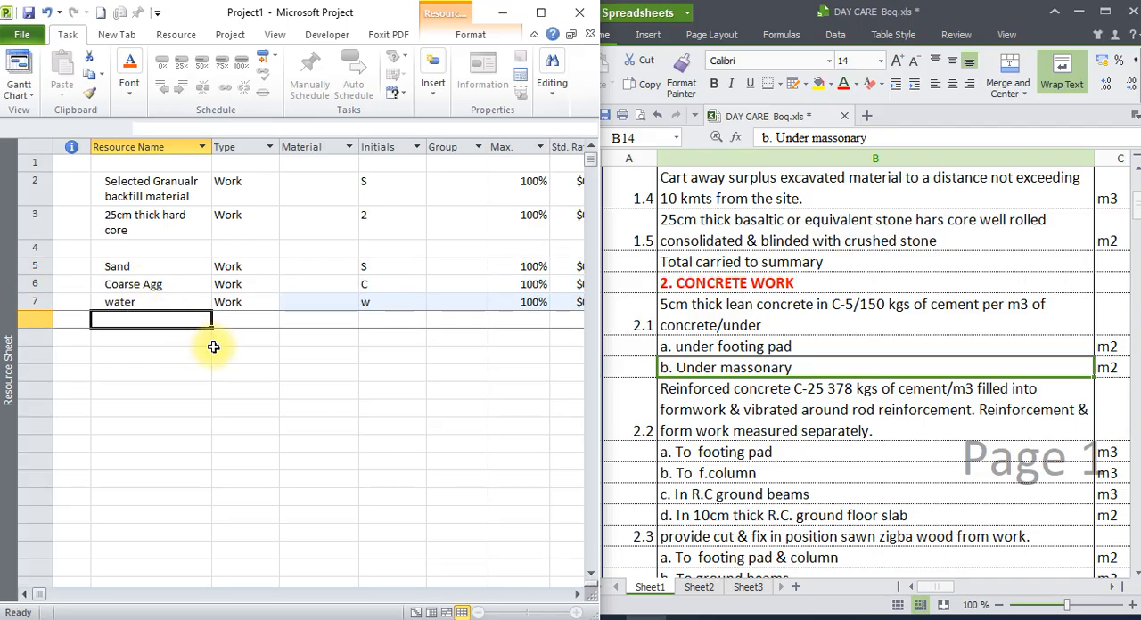
# Check the listed resources against concrete items 2.1 and 2.2 in the bill, and add the resource "cement" in row 8.
pyautogui.moveTo(169, 266); pyautogui.dragTo(182, 298)
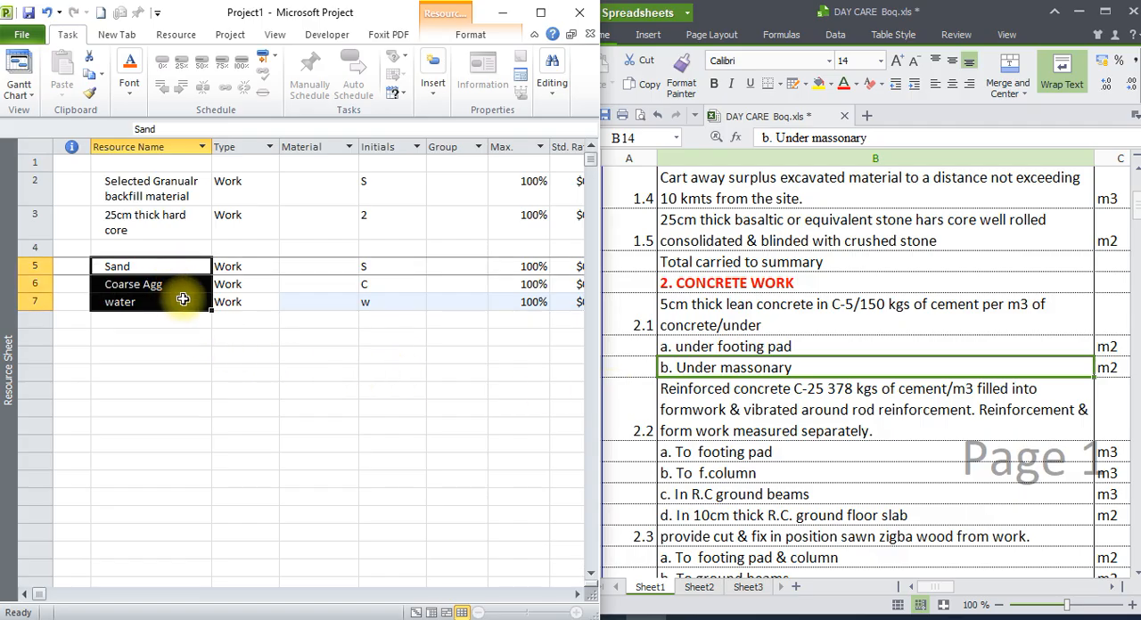
pyautogui.click(781, 345)
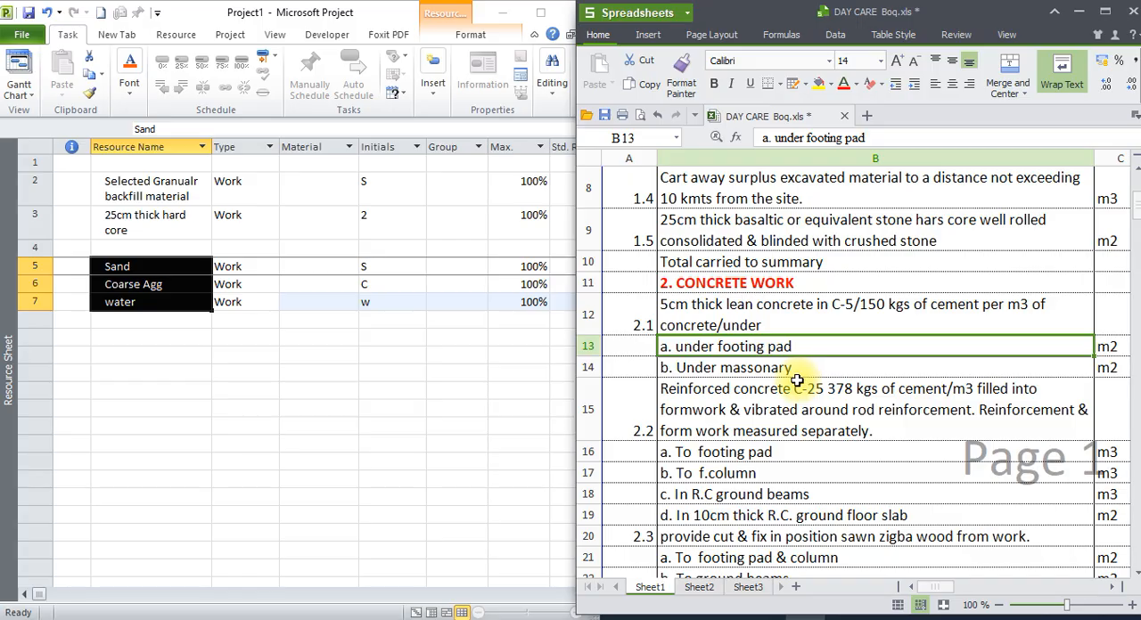
pyautogui.click(795, 369)
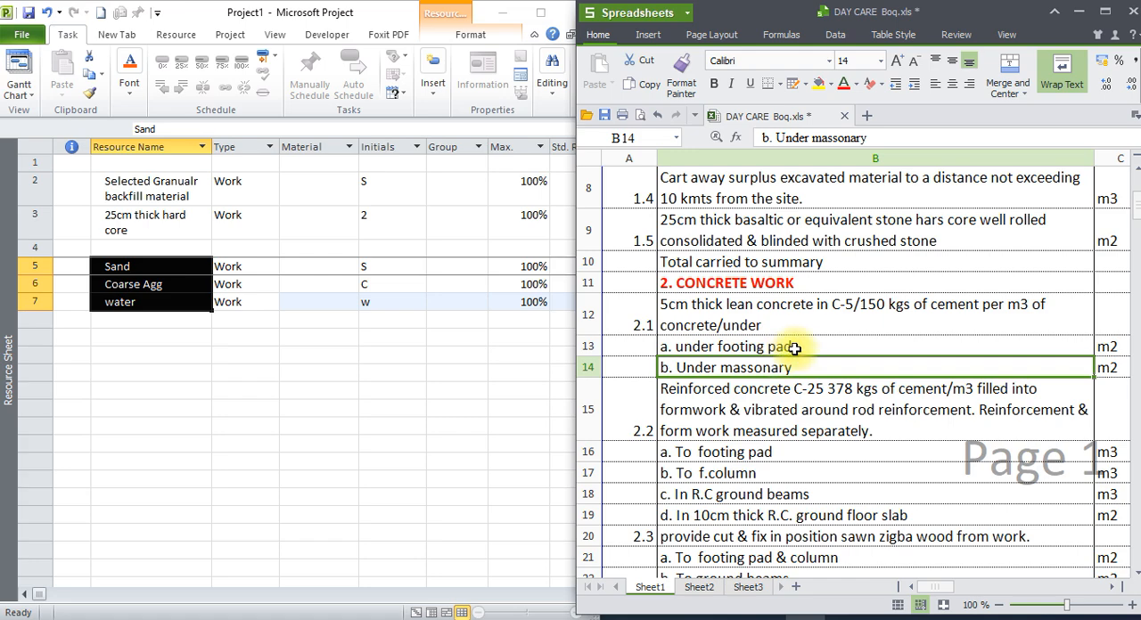
pyautogui.click(800, 347)
pyautogui.scroll(-1, 802, 366)
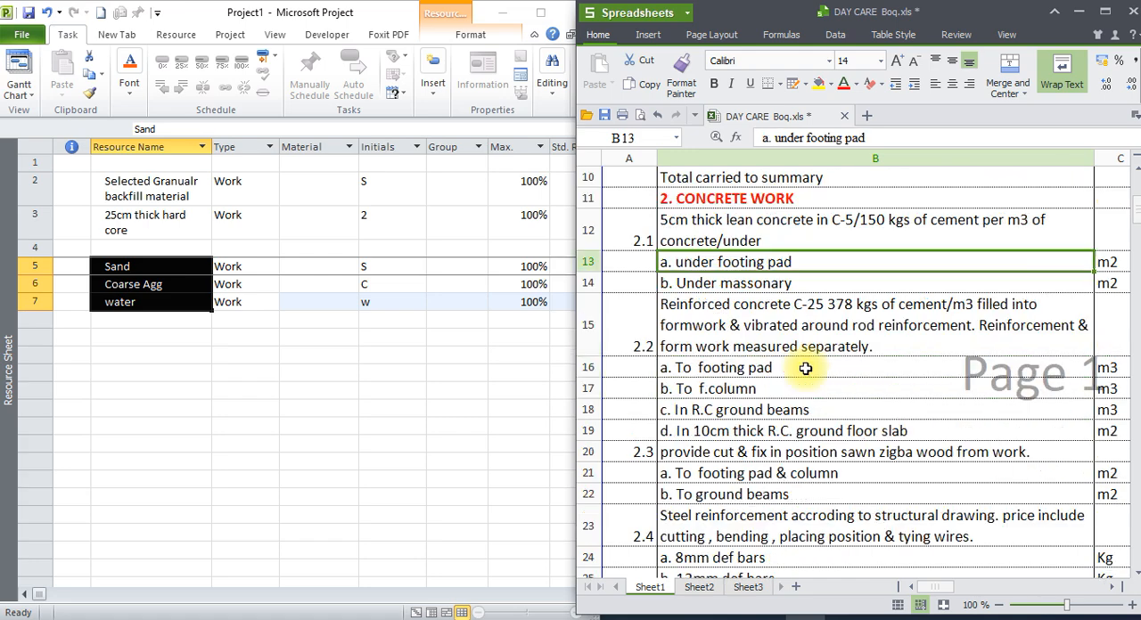
pyautogui.click(758, 330)
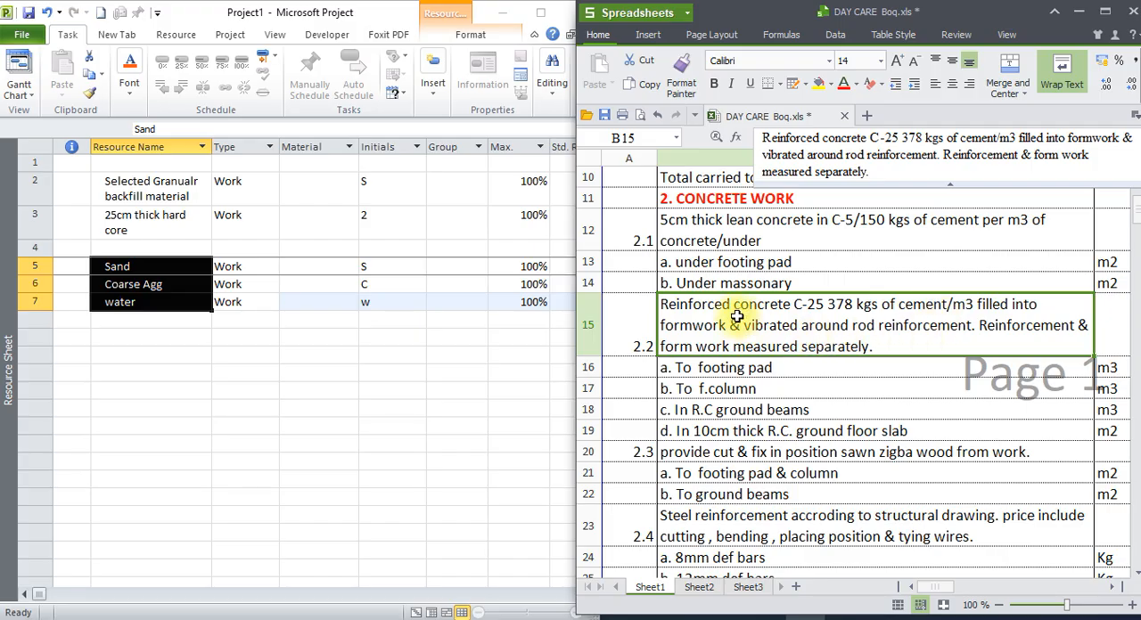
pyautogui.click(147, 284)
pyautogui.click(148, 318)
pyautogui.write('cement')
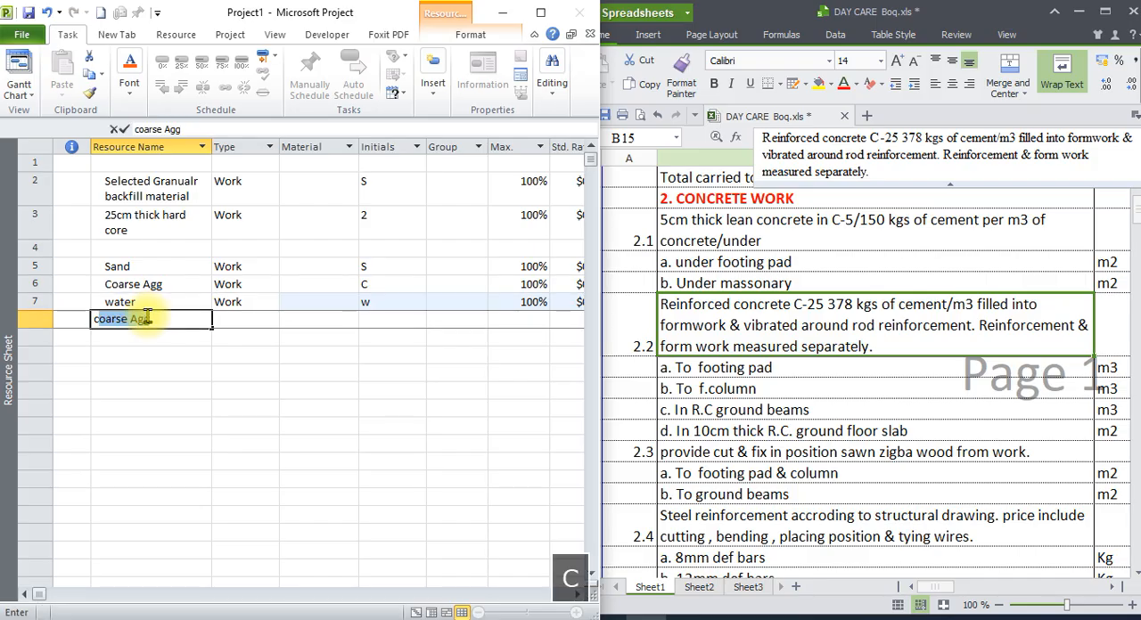
pyautogui.press('Return')
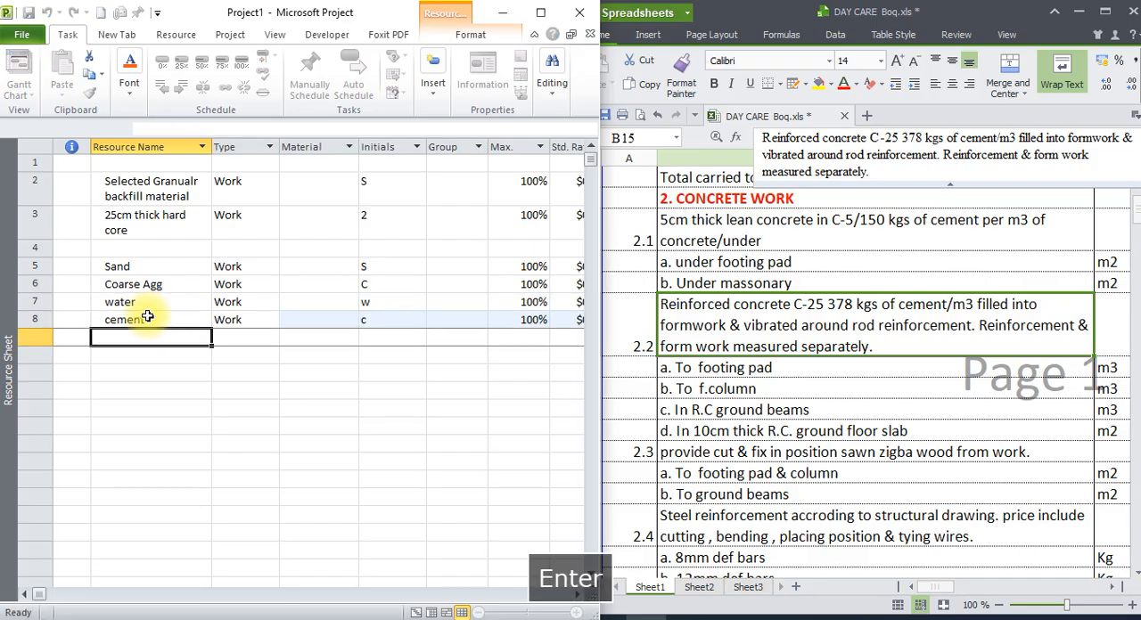
# Compare concrete items 2.1 and 2.2, including sub-items a to d of 2.2, with the sand, coarse aggregate, water and cement resources.
pyautogui.click(840, 387)
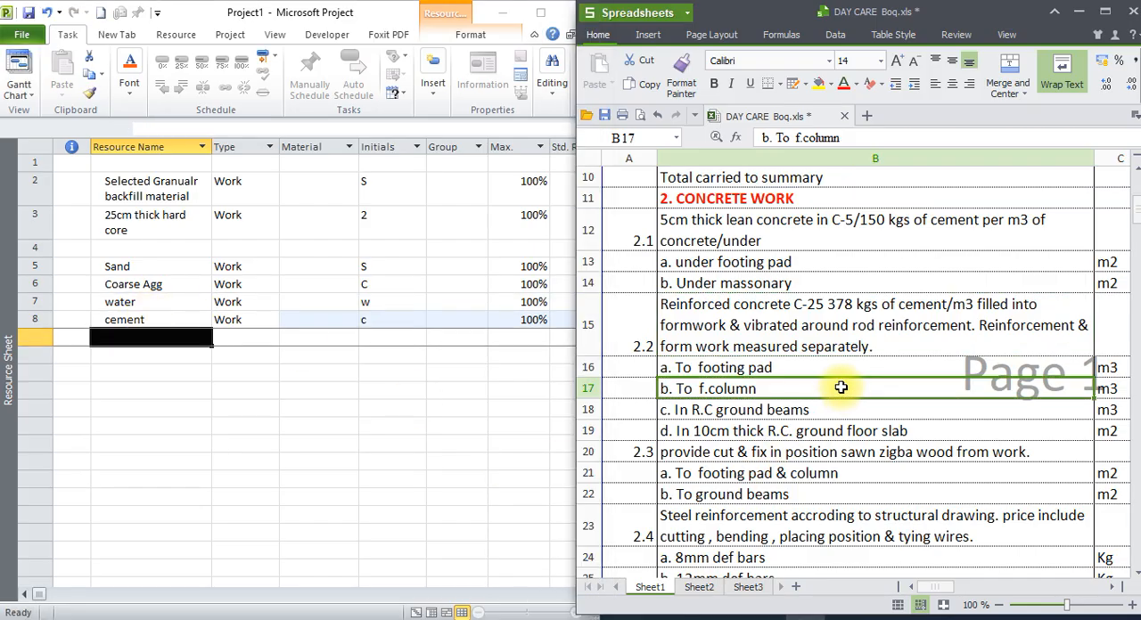
pyautogui.click(809, 333)
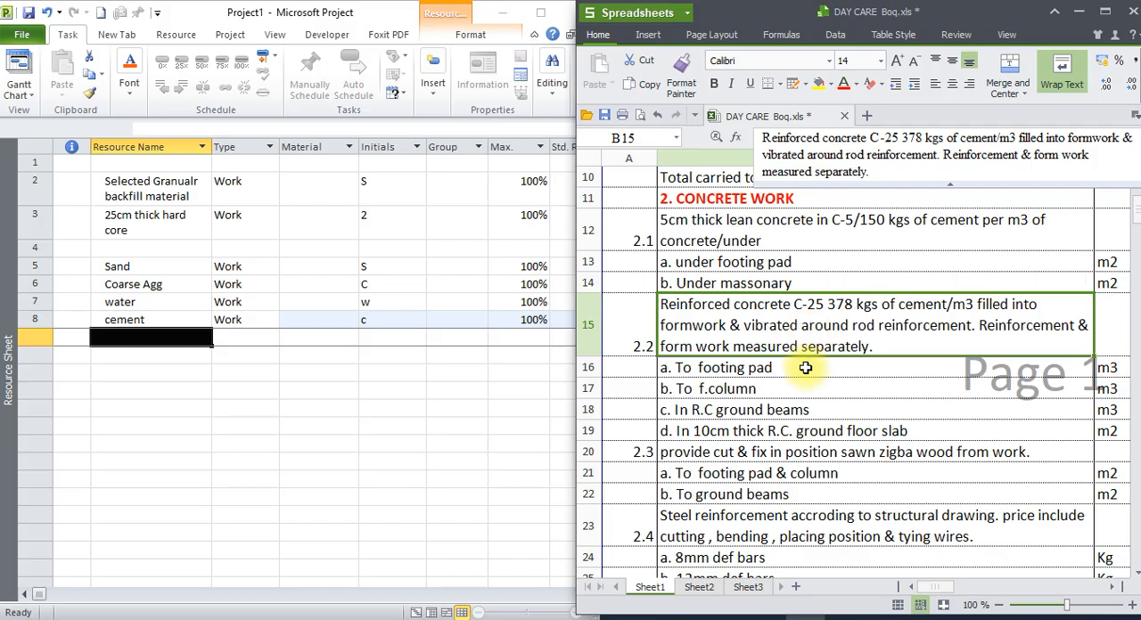
pyautogui.click(805, 367)
pyautogui.click(762, 314)
pyautogui.click(759, 228)
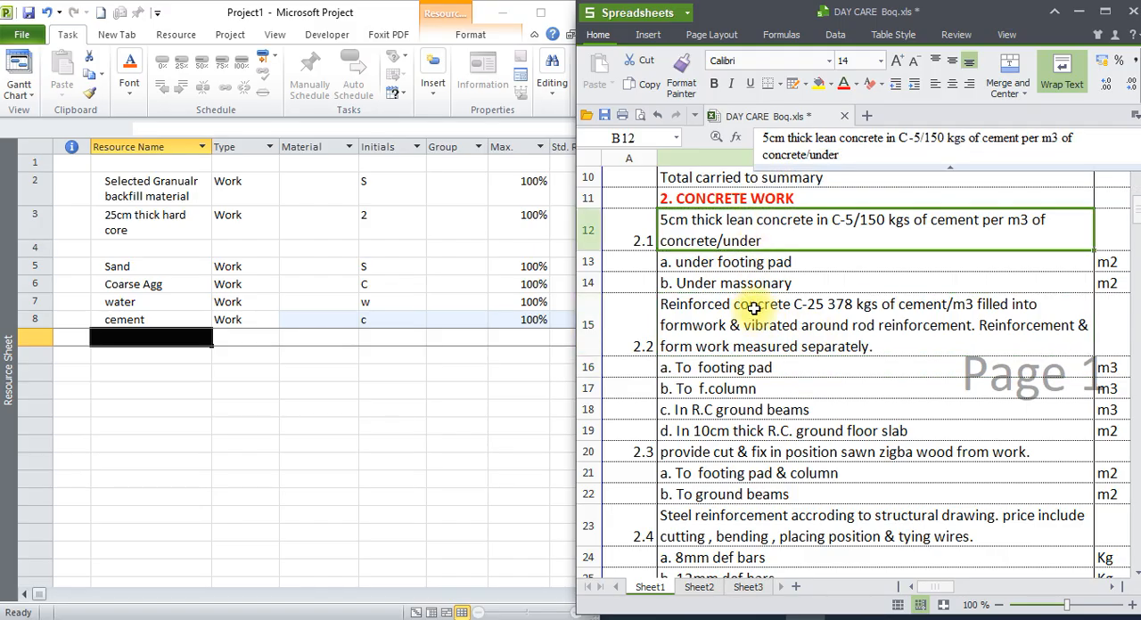
pyautogui.click(753, 312)
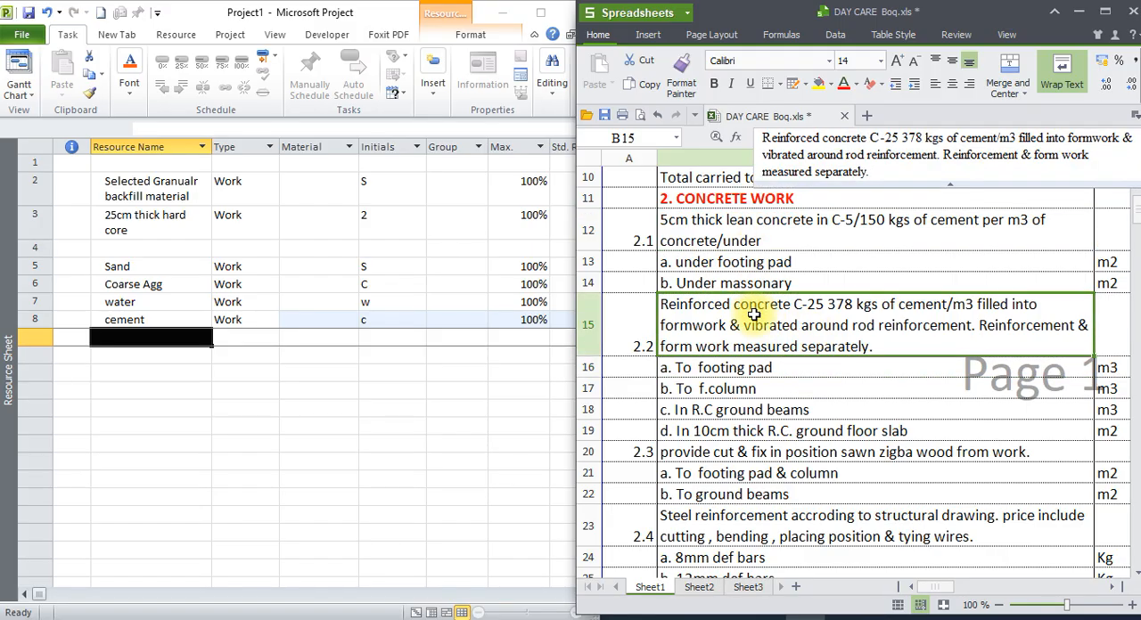
pyautogui.click(129, 268)
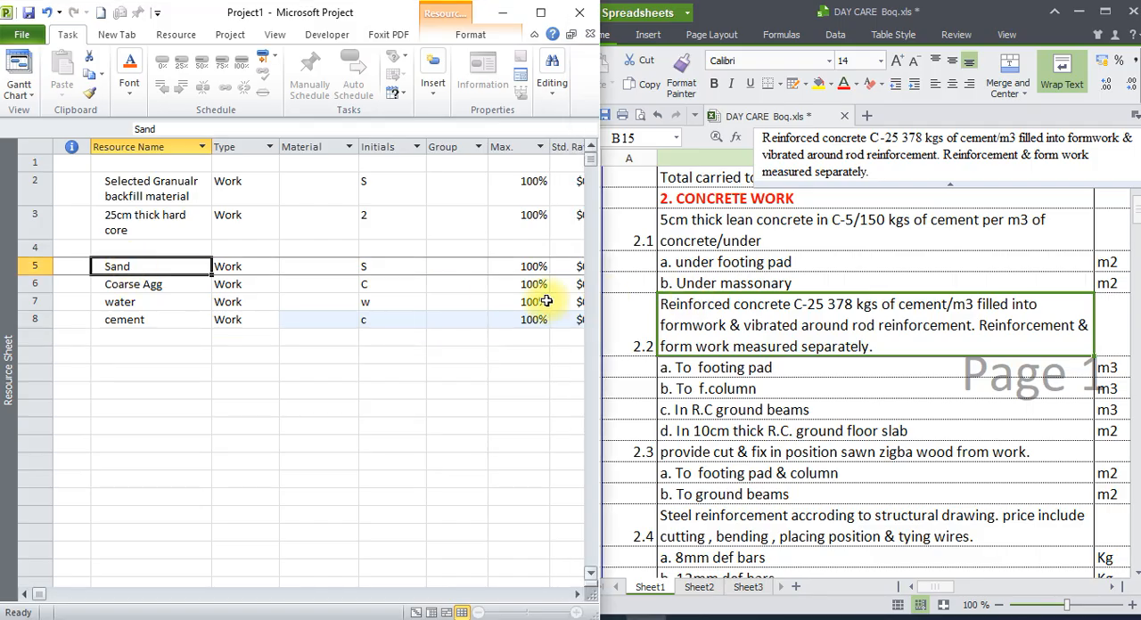
pyautogui.click(156, 287)
pyautogui.click(158, 303)
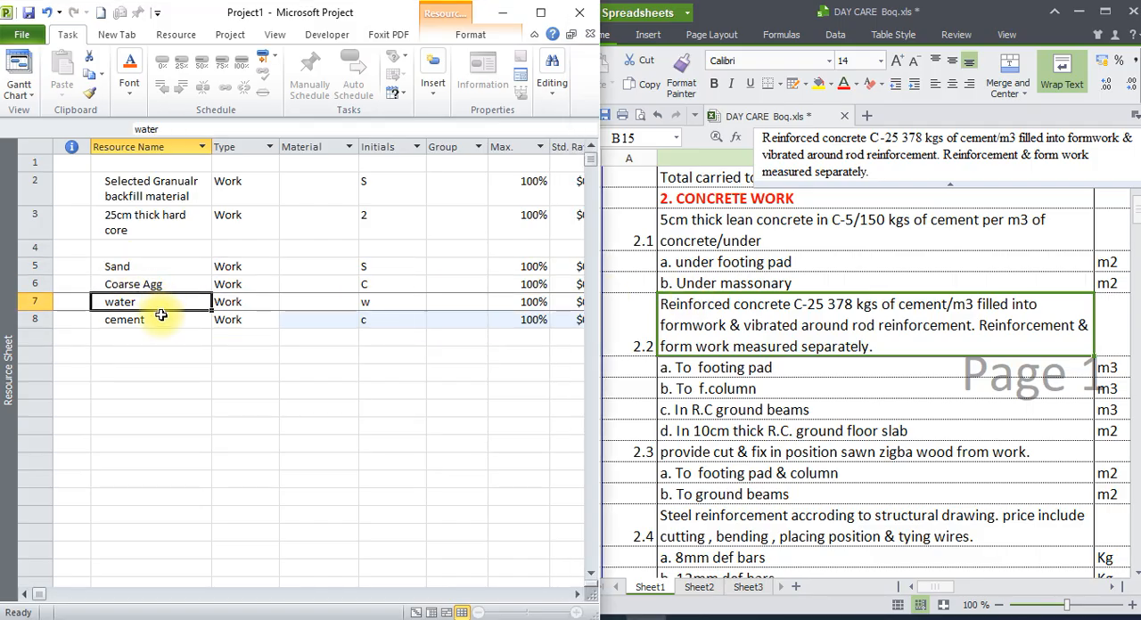
pyautogui.click(158, 323)
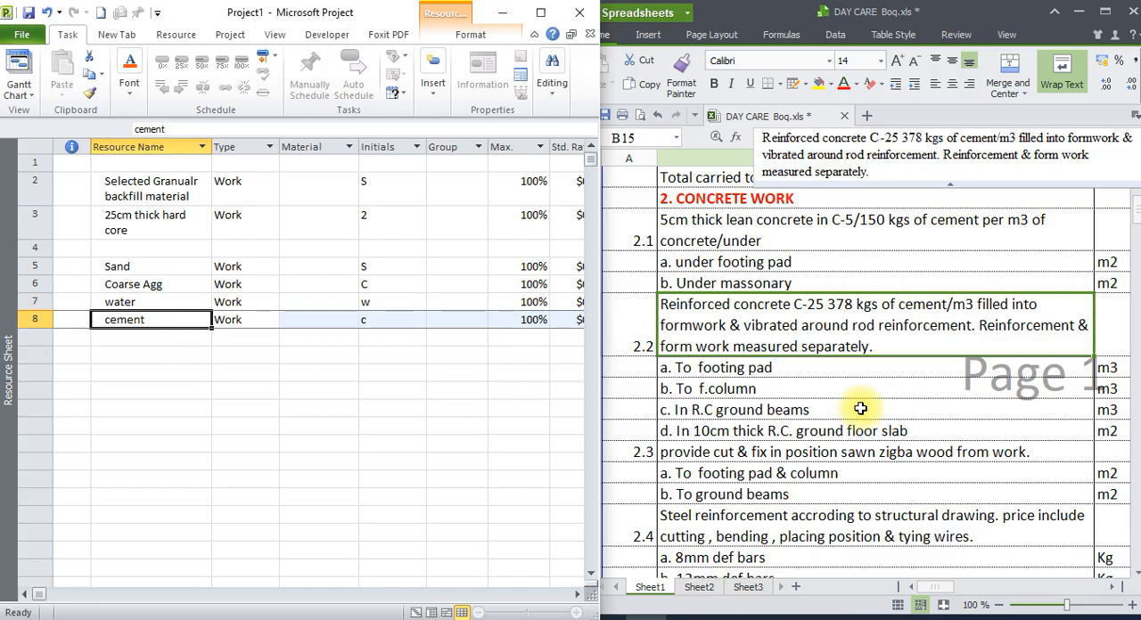
pyautogui.click(723, 369)
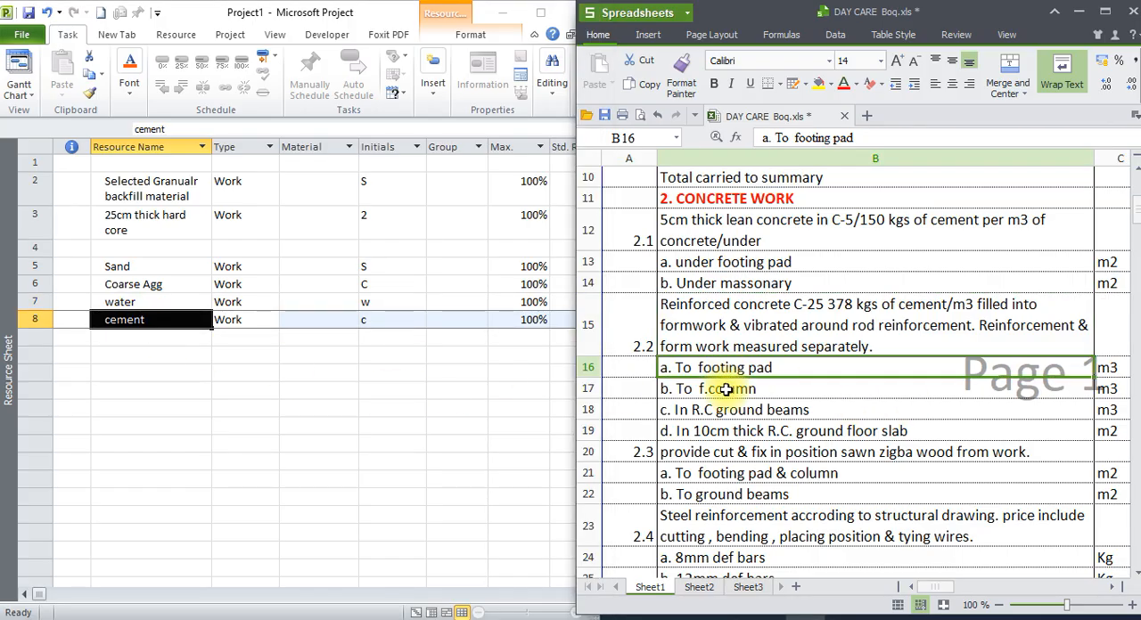
pyautogui.click(726, 390)
pyautogui.click(748, 412)
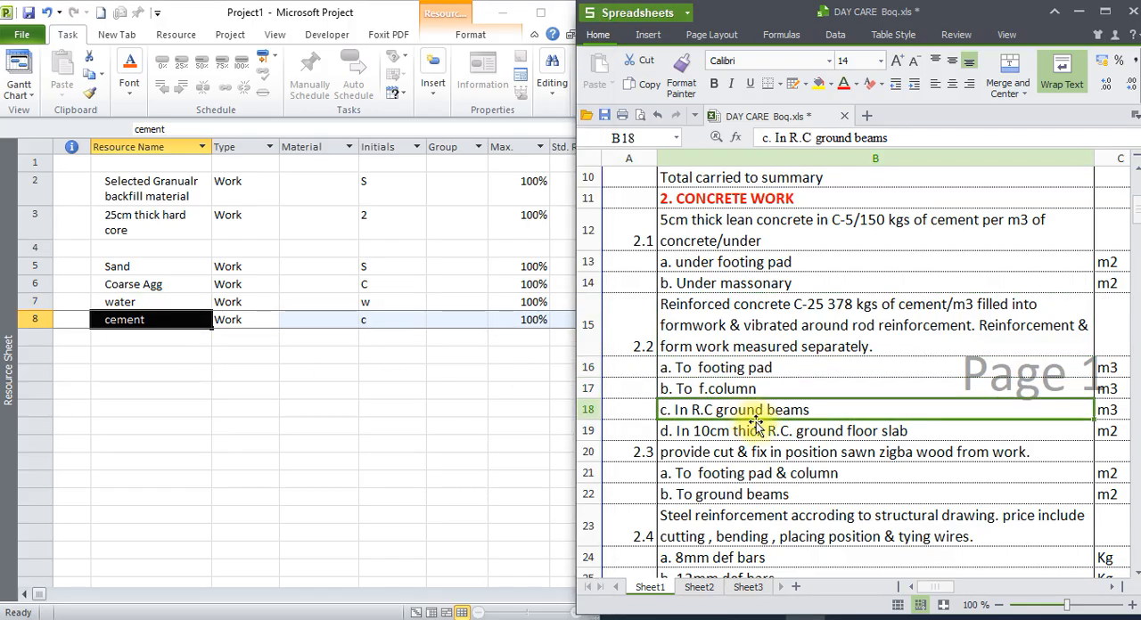
pyautogui.click(812, 433)
pyautogui.scroll(-1, 896, 473)
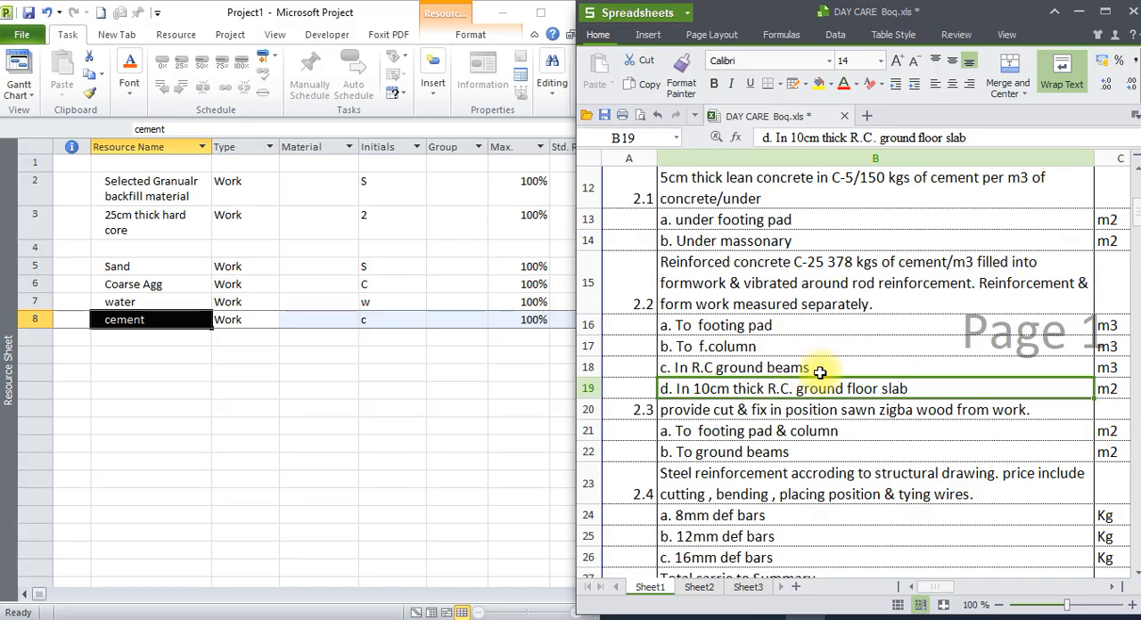
# Review formwork item 2.3 for footing pad, column and ground beams, and add the resource "playwood" in row 9.
pyautogui.click(782, 413)
pyautogui.scroll(-1, 779, 410)
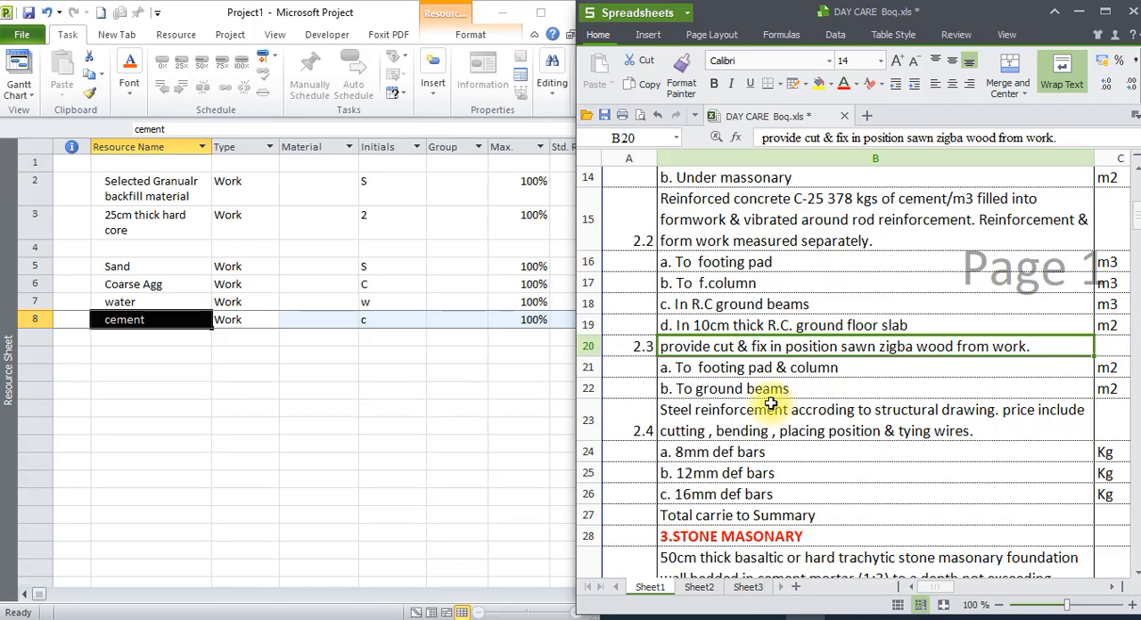
pyautogui.click(772, 368)
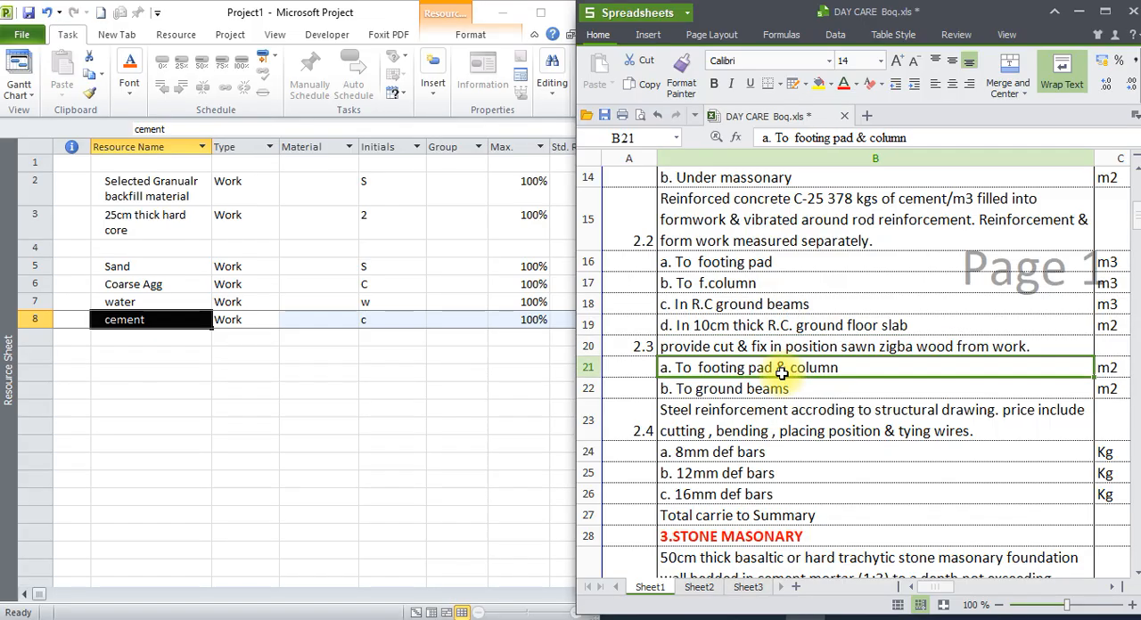
pyautogui.click(704, 346)
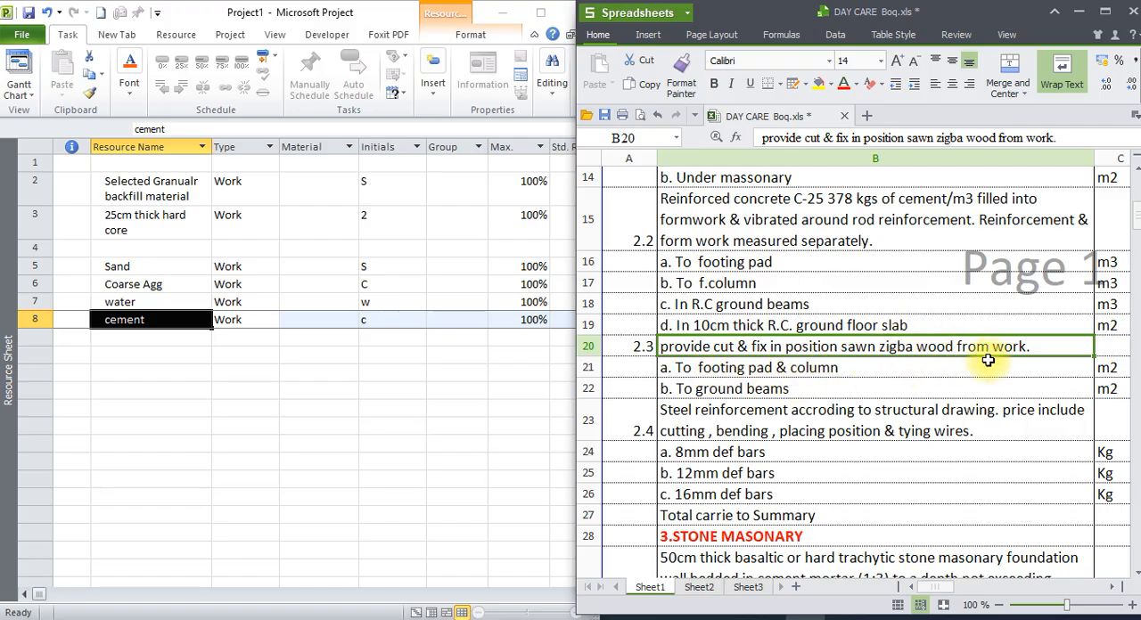
pyautogui.click(182, 336)
pyautogui.write('play')
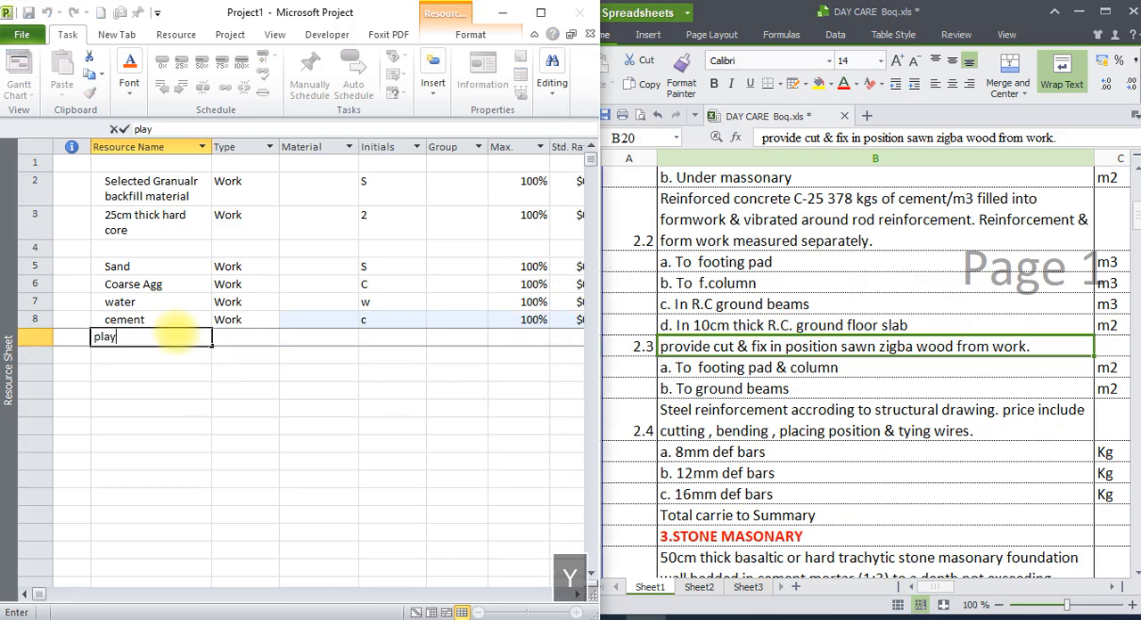
pyautogui.write('wood')
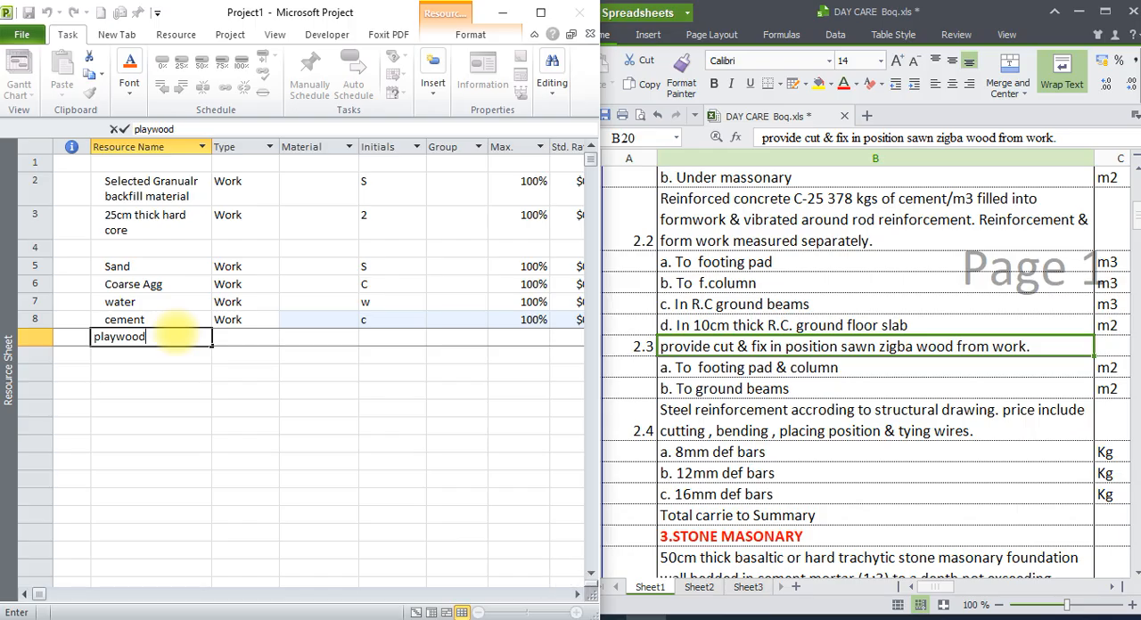
pyautogui.press('Return')
pyautogui.click(135, 338)
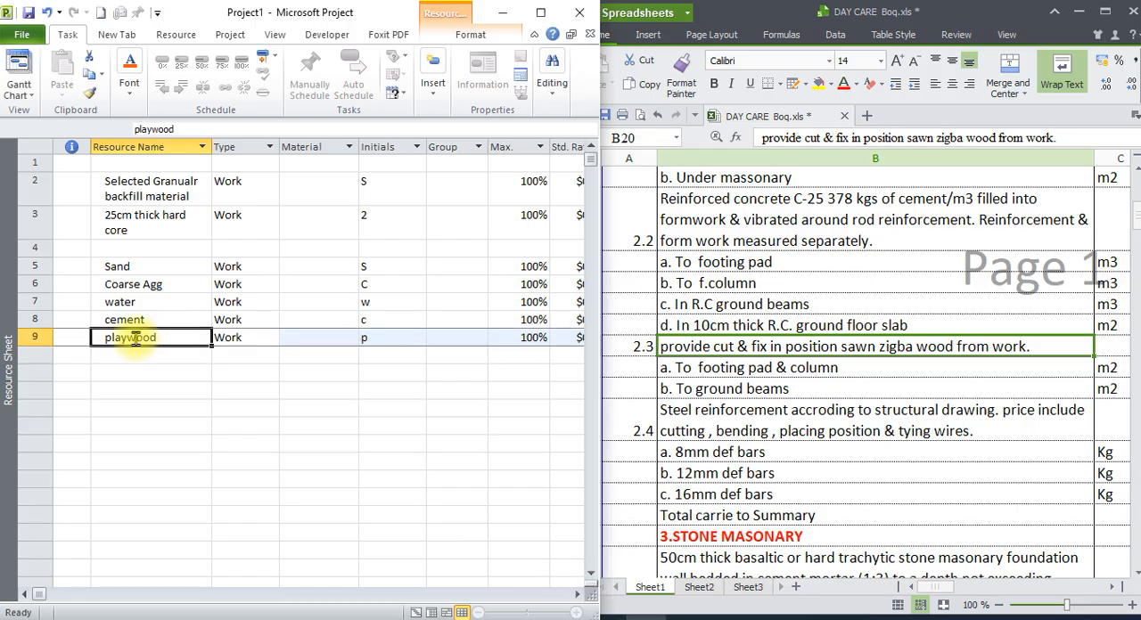
# Compare formwork item 2.3, with its sub-items for footing pad, column and ground beams, against the playwood resource.
pyautogui.doubleClick(109, 347)
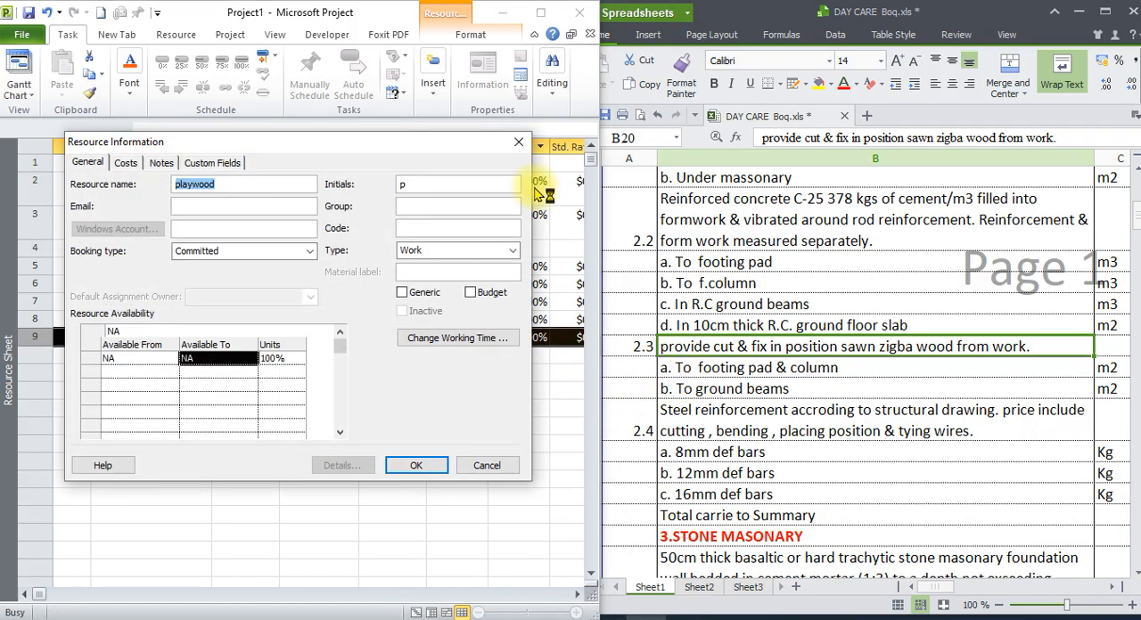
pyautogui.click(516, 147)
pyautogui.click(784, 367)
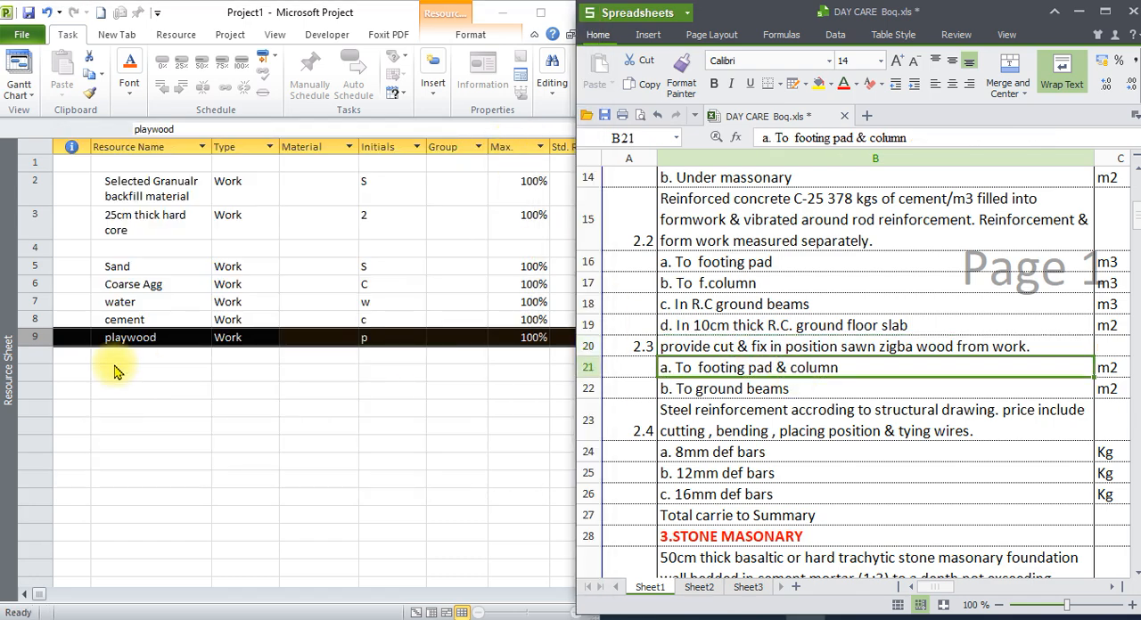
pyautogui.click(109, 339)
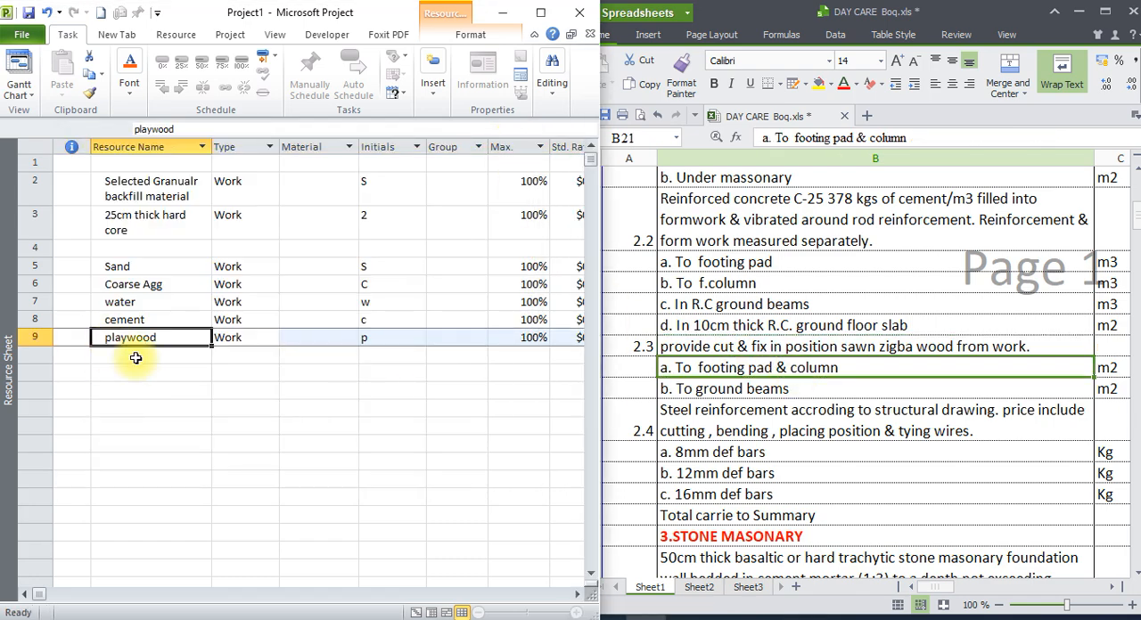
pyautogui.click(136, 357)
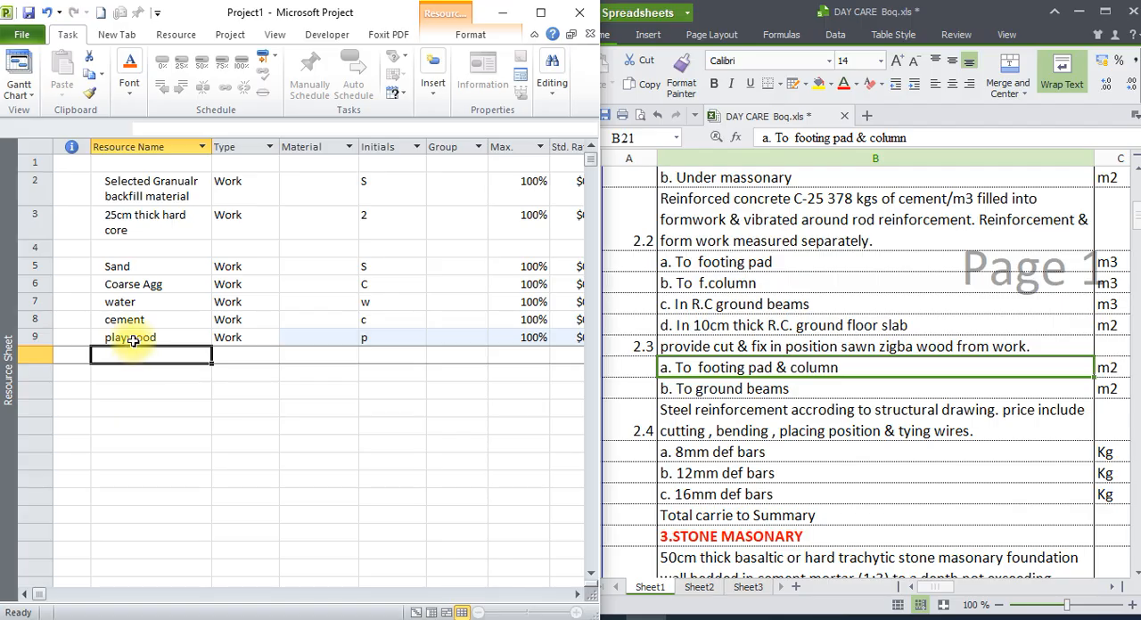
pyautogui.click(132, 338)
pyautogui.click(132, 355)
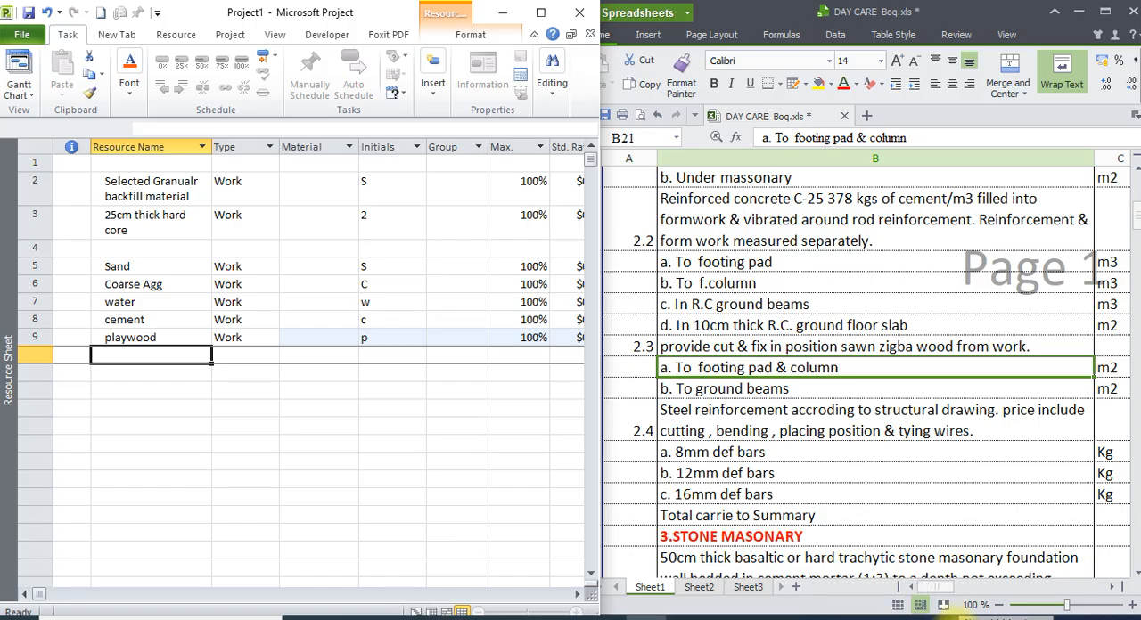
pyautogui.click(754, 392)
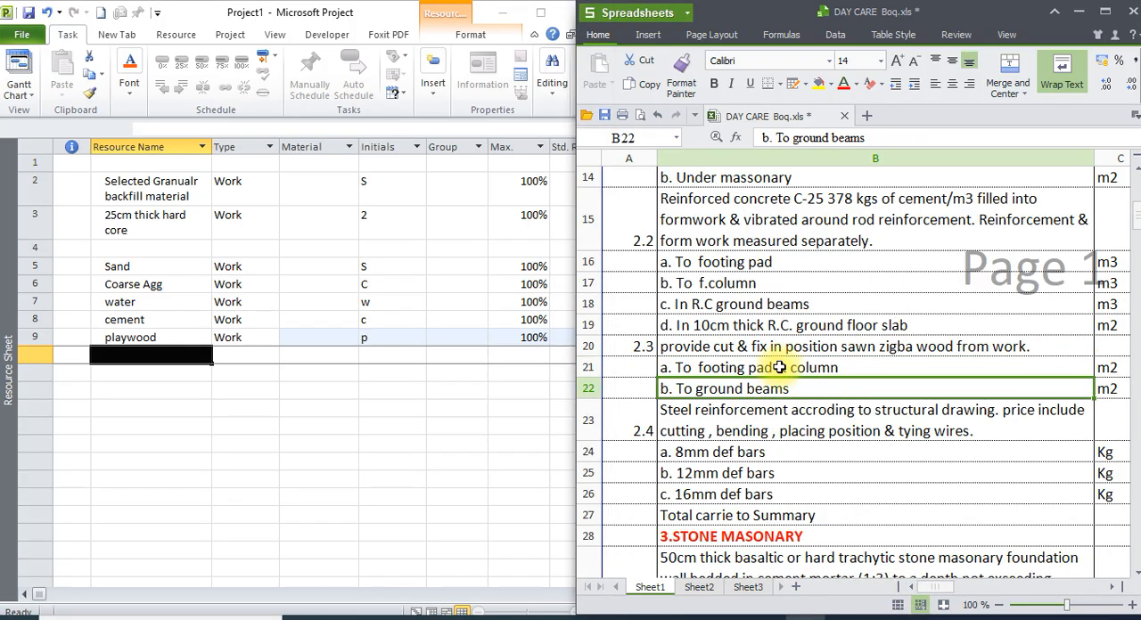
pyautogui.click(768, 368)
pyautogui.click(768, 390)
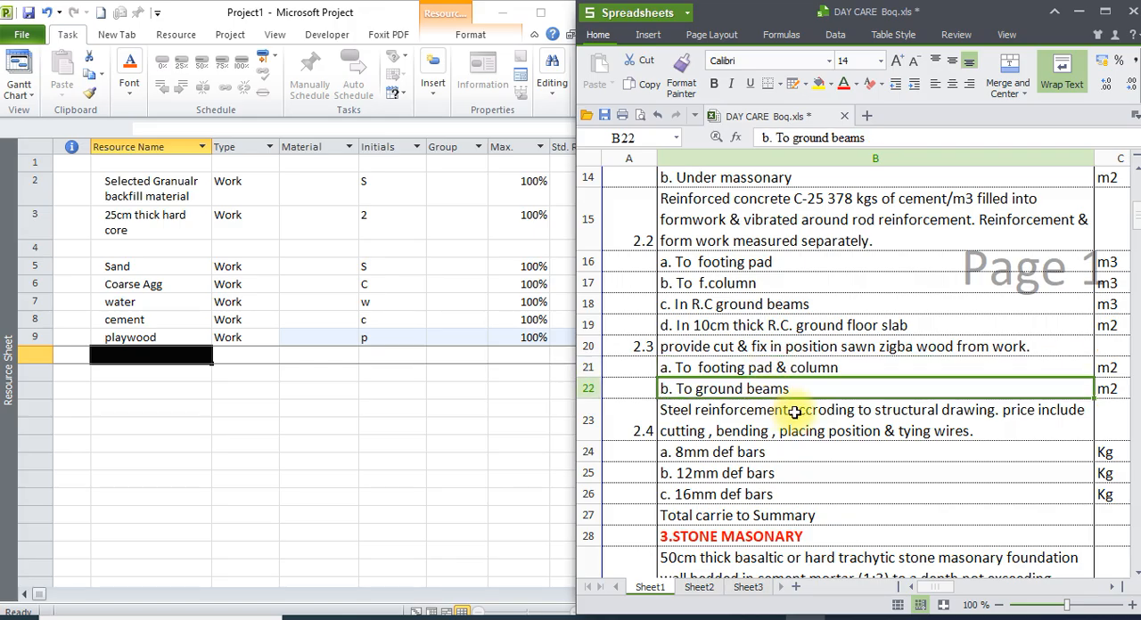
pyautogui.click(140, 355)
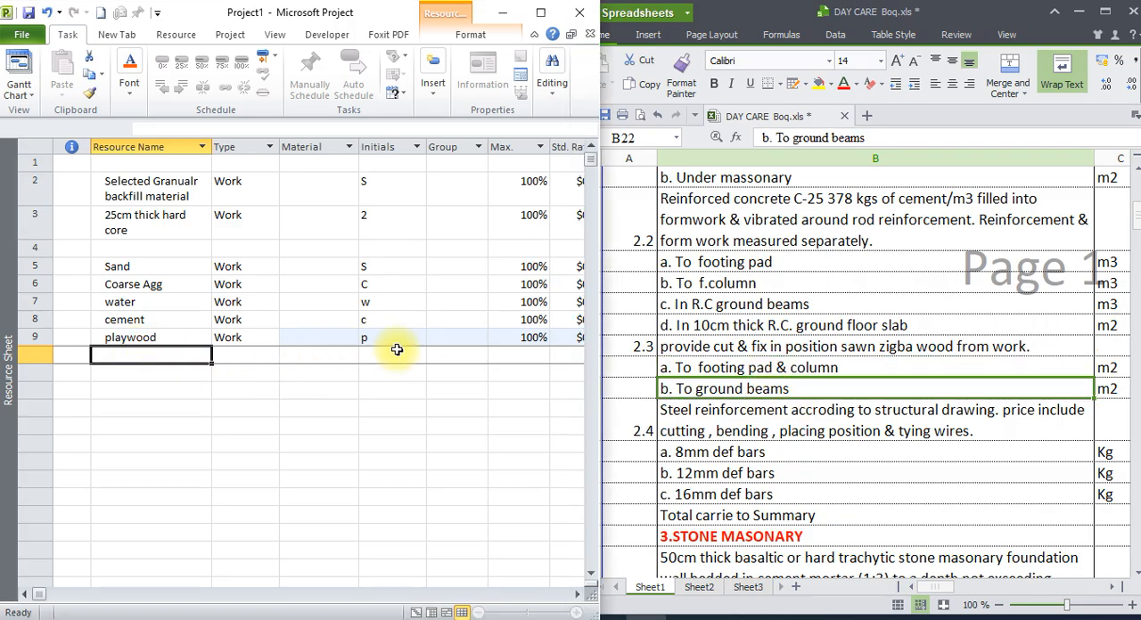
# Review steel reinforcement item 2.4 with its 8, 12 and 16 mm bars, and add the resource "dia 8" in row 11, leaving row 10 blank.
pyautogui.click(698, 408)
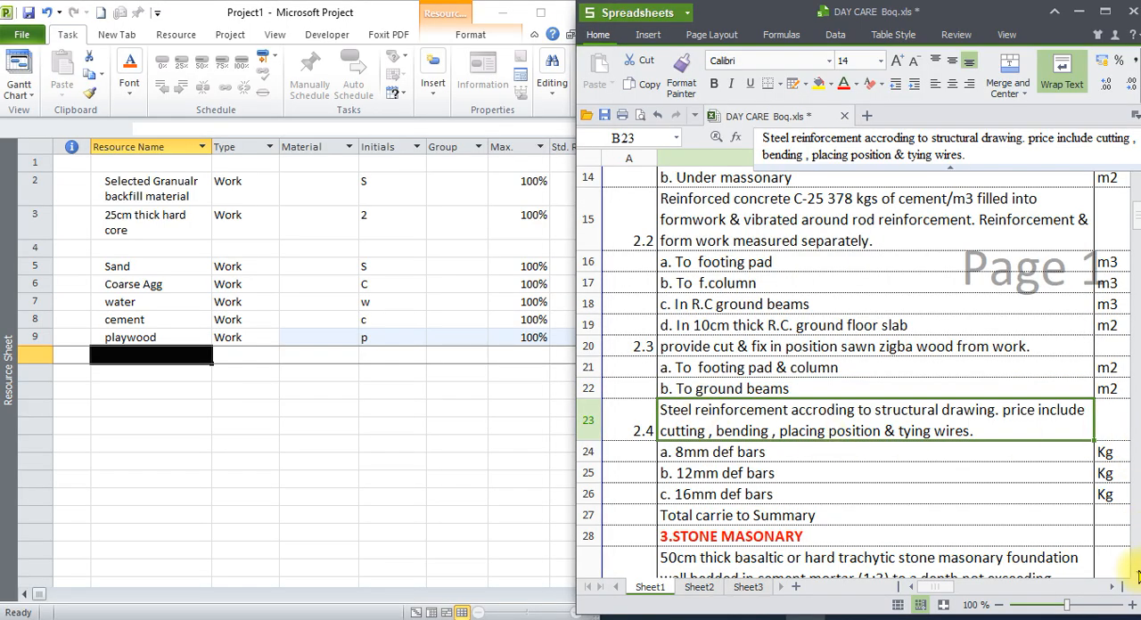
pyautogui.scroll(-2, 1135, 579)
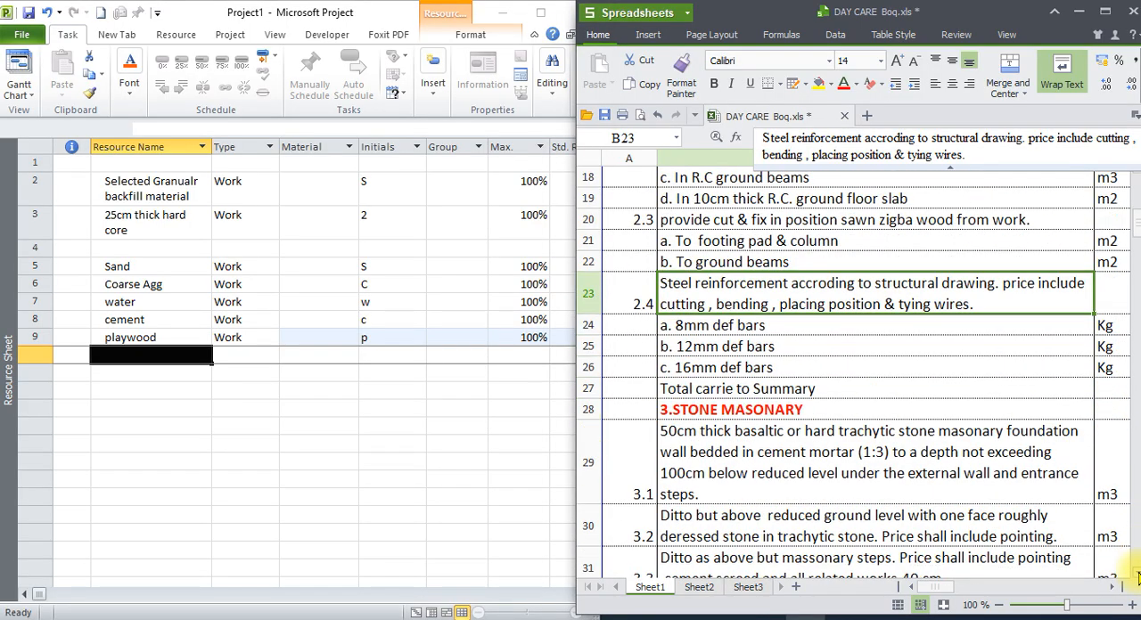
pyautogui.click(787, 334)
pyautogui.click(776, 346)
pyautogui.click(782, 367)
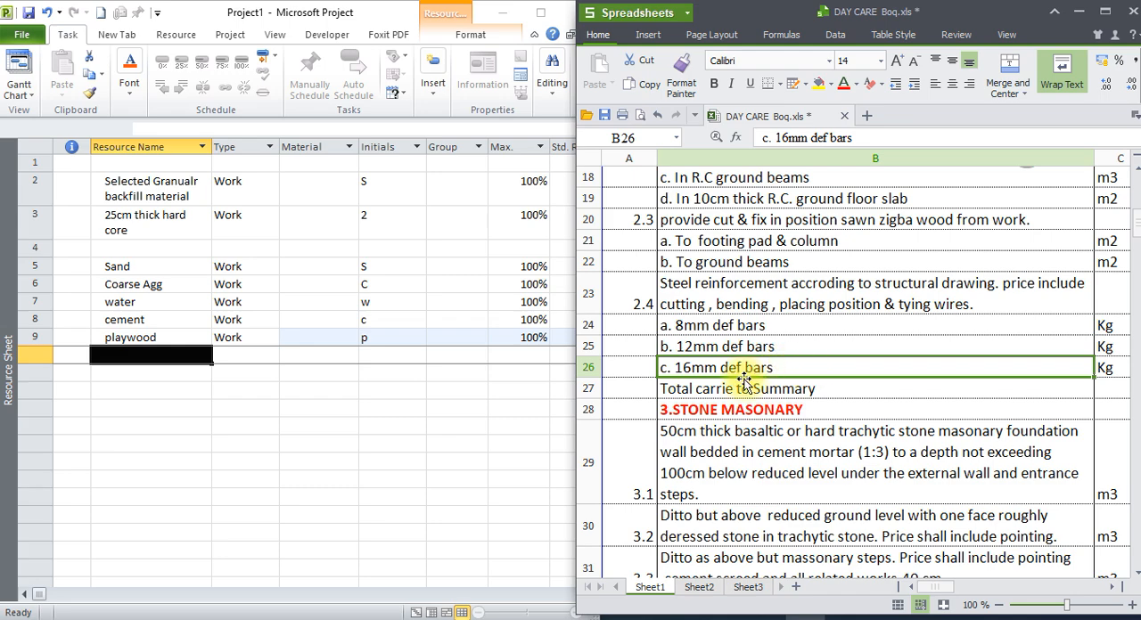
pyautogui.click(160, 354)
pyautogui.click(138, 371)
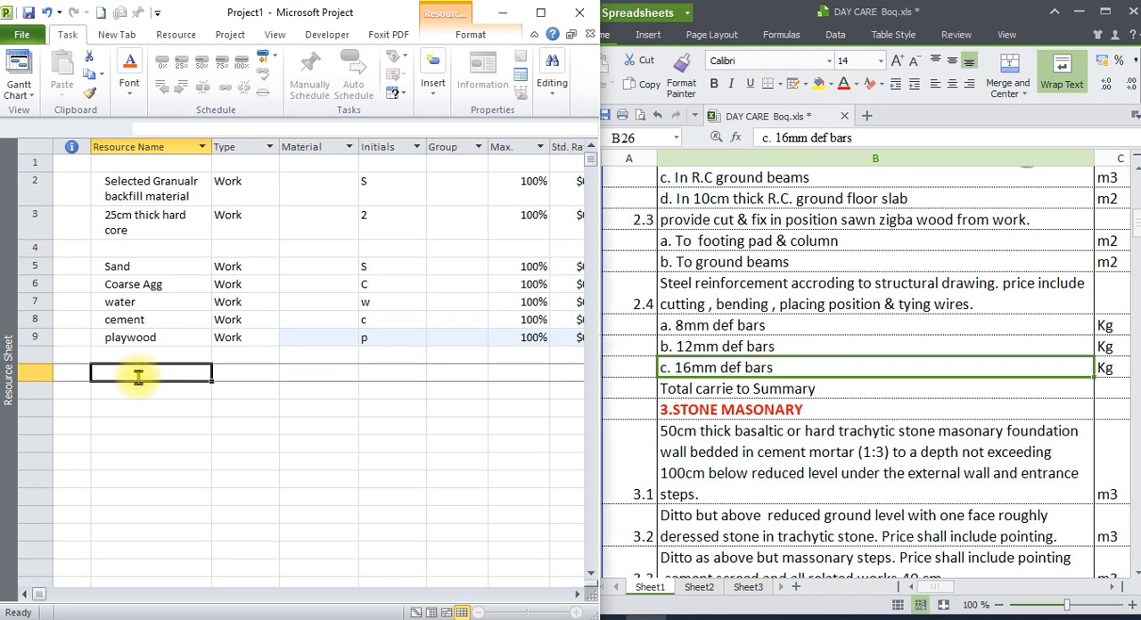
pyautogui.write('dia 8')
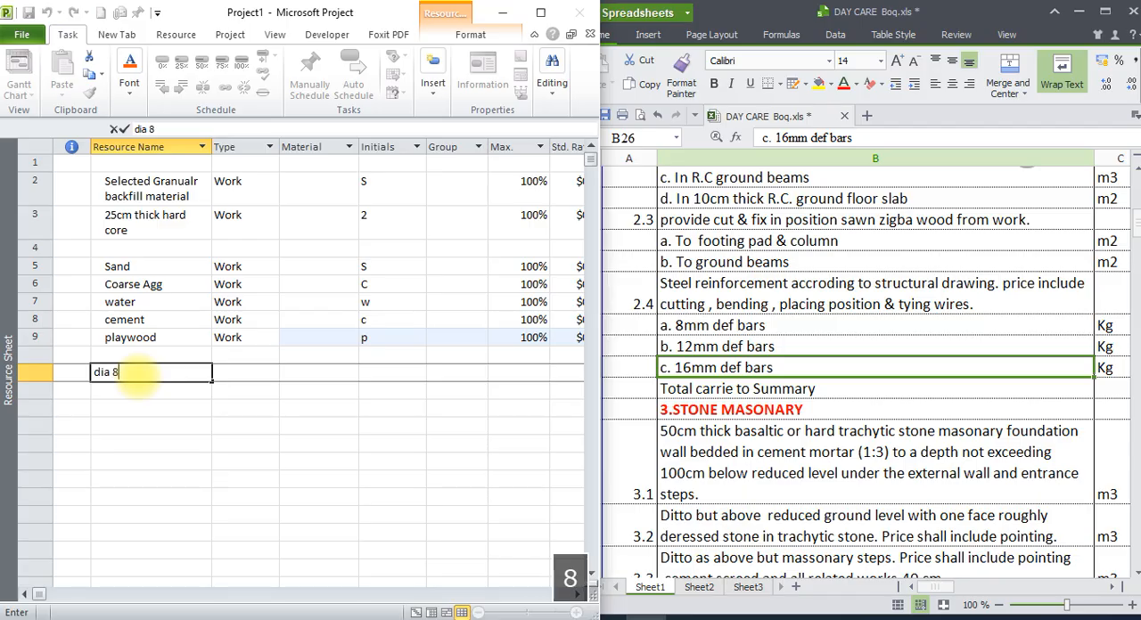
pyautogui.press('Return')
# Add the resources "dia 12" and "dia 16" in rows 12 and 13, below the 8 mm bar.
pyautogui.write('dia 8')
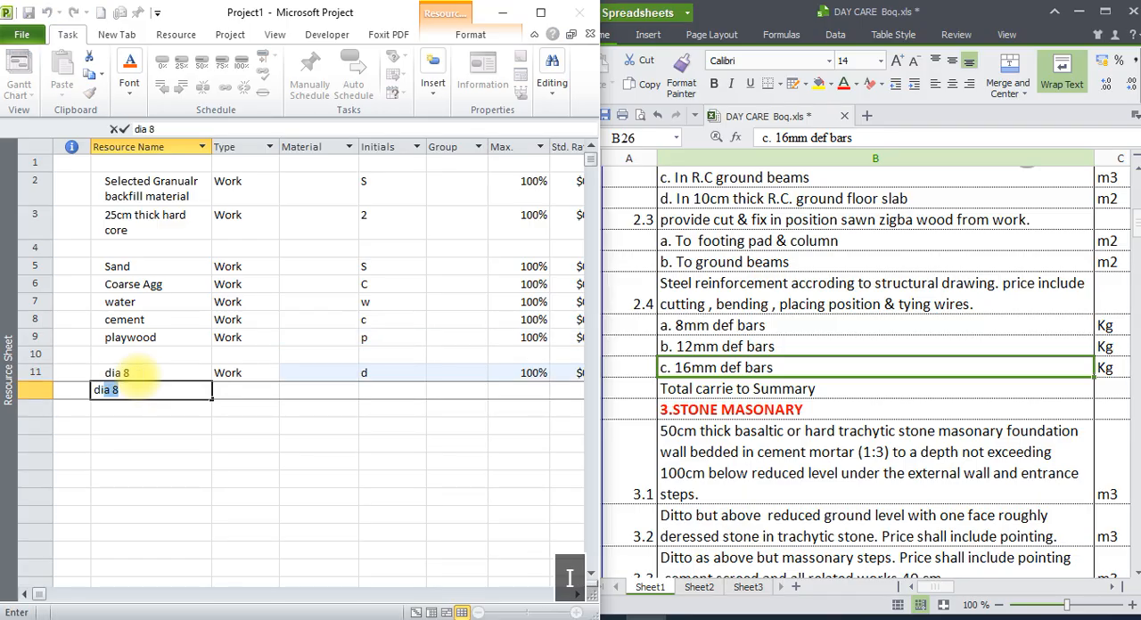
pyautogui.write(' 12')
pyautogui.press('Return')
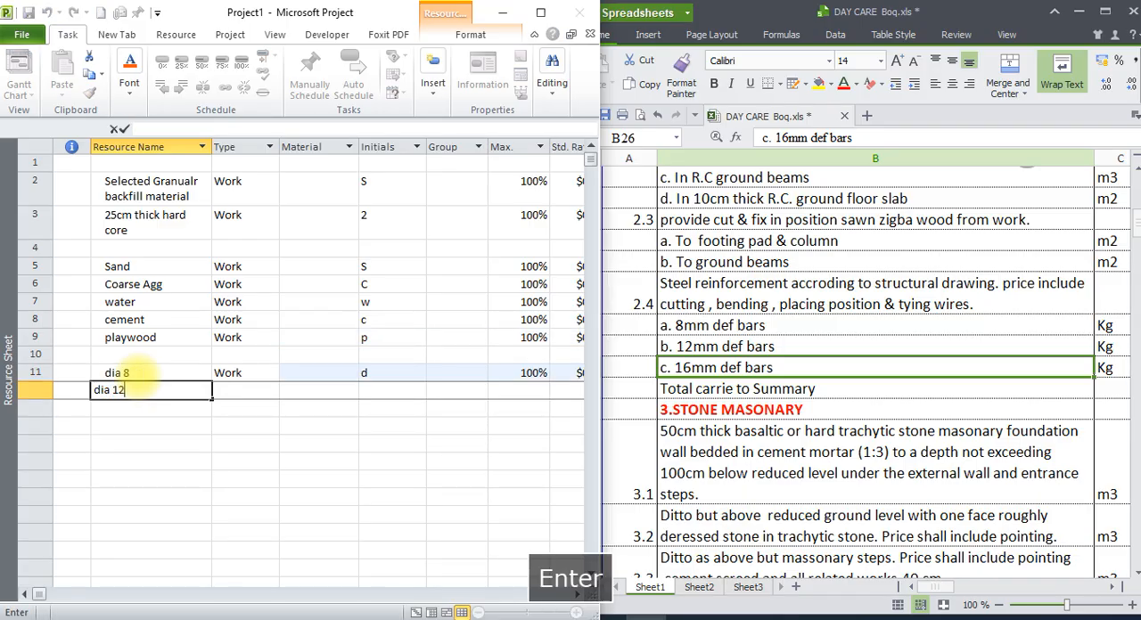
pyautogui.write('dia 16')
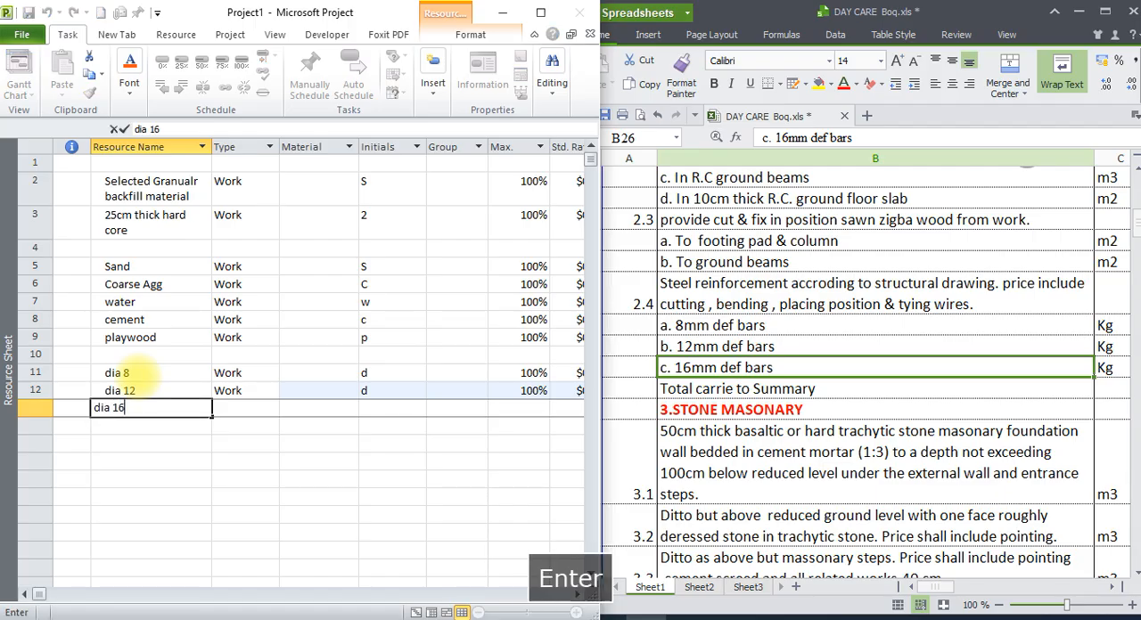
pyautogui.press('Return')
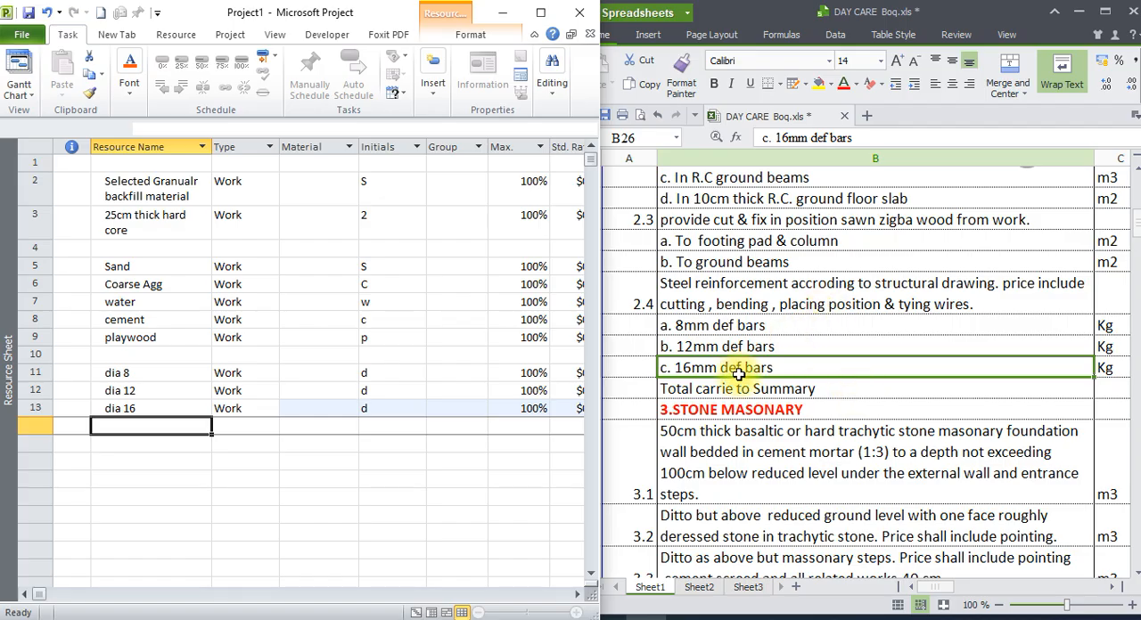
# Check the resources listed in rows 2 to 13 against the excavation and concrete work items of the bill.
pyautogui.scroll(2, 960, 374)
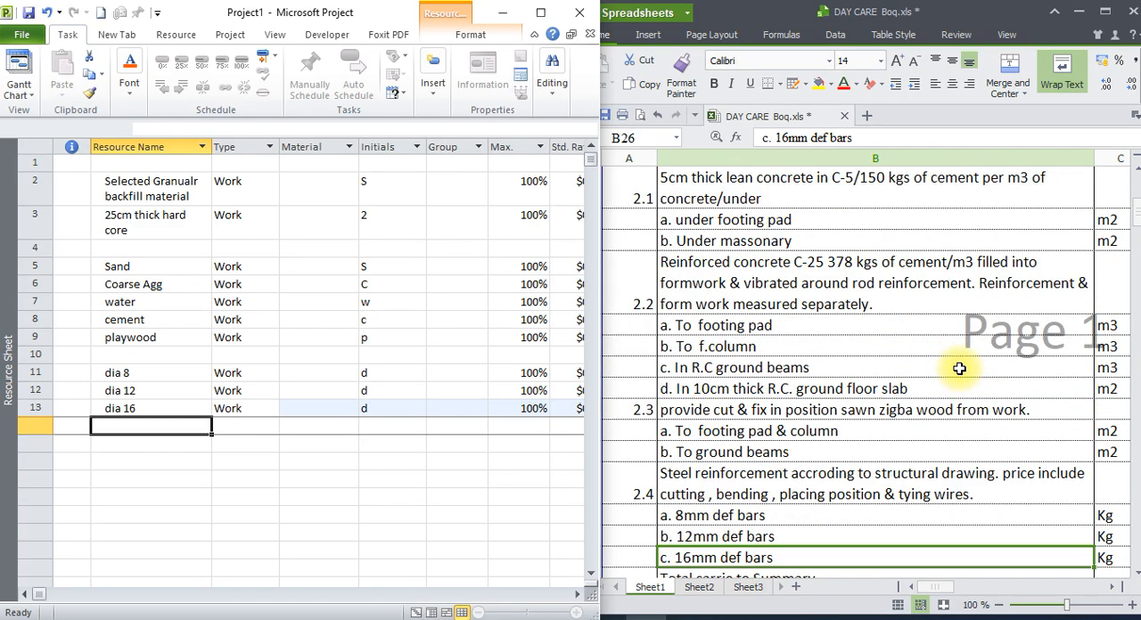
pyautogui.scroll(2, 958, 365)
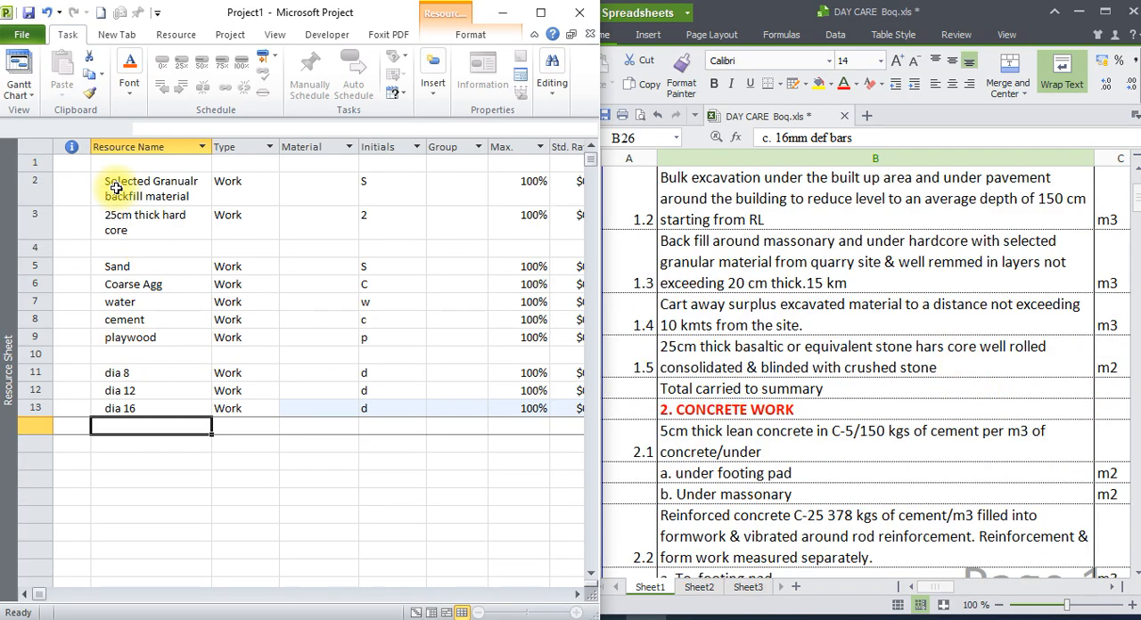
pyautogui.moveTo(116, 188); pyautogui.dragTo(125, 405)
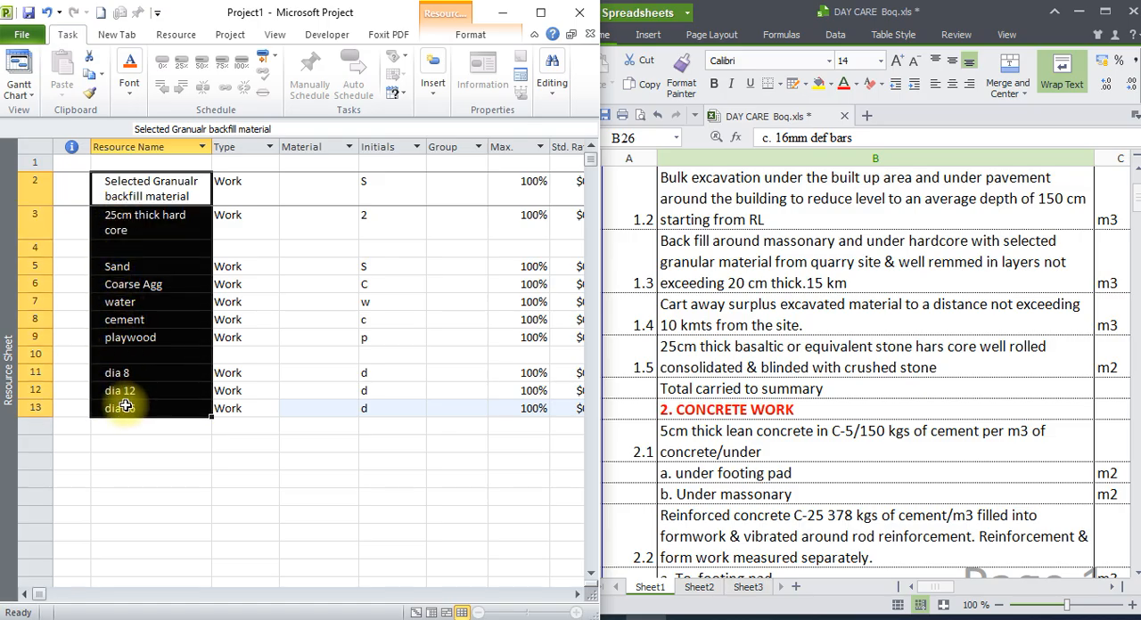
pyautogui.click(327, 568)
pyautogui.scroll(-2, 817, 458)
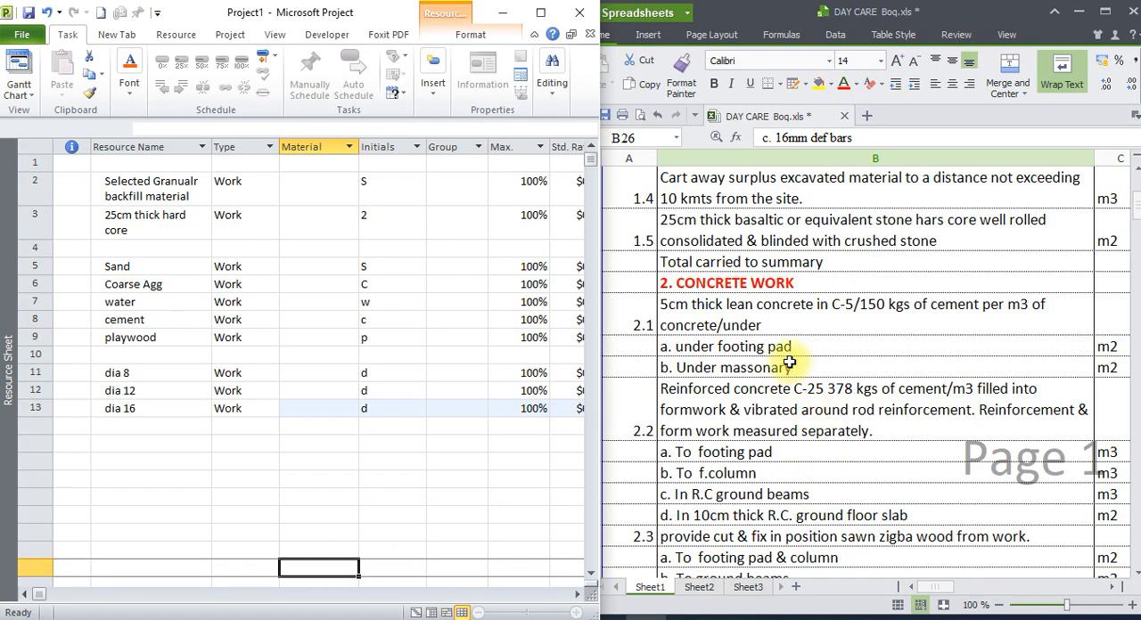
pyautogui.click(765, 327)
pyautogui.scroll(-2, 790, 366)
pyautogui.scroll(2, 790, 365)
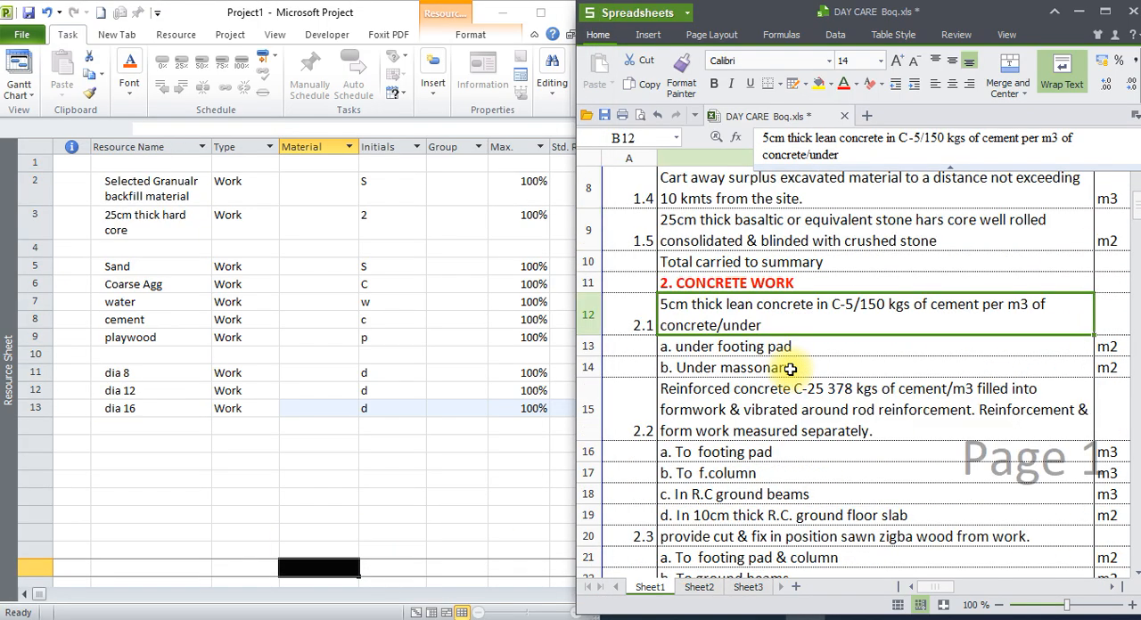
pyautogui.scroll(-4, 765, 338)
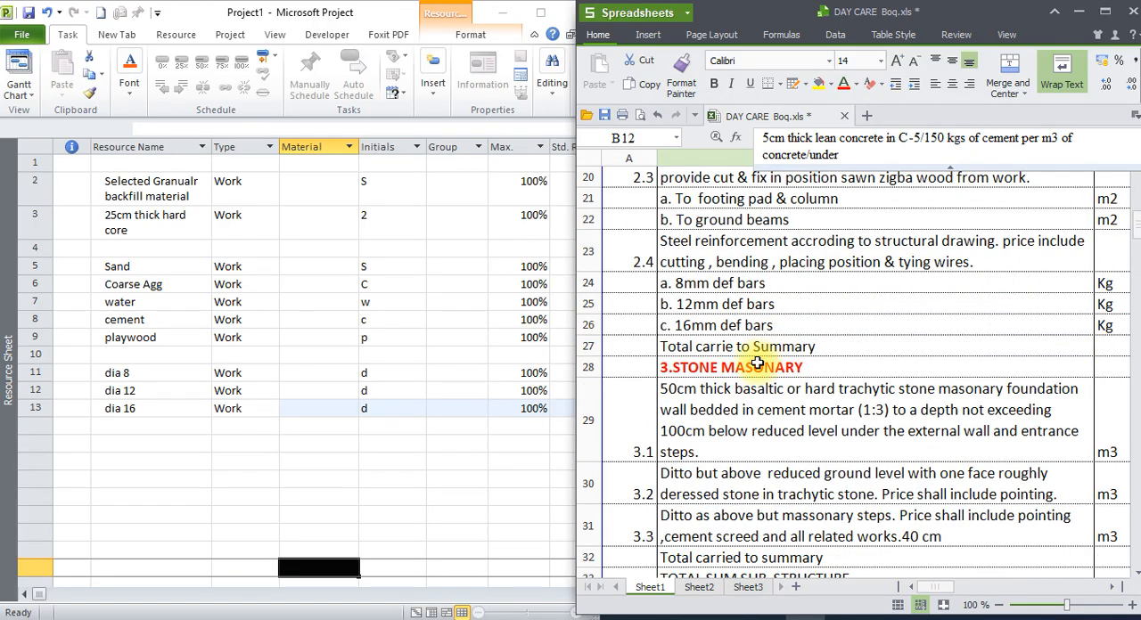
# Review stone masonry items 3.1 to 3.3, and add the resource "Stone" in row 15, leaving row 14 blank.
pyautogui.click(756, 364)
pyautogui.scroll(-1, 780, 374)
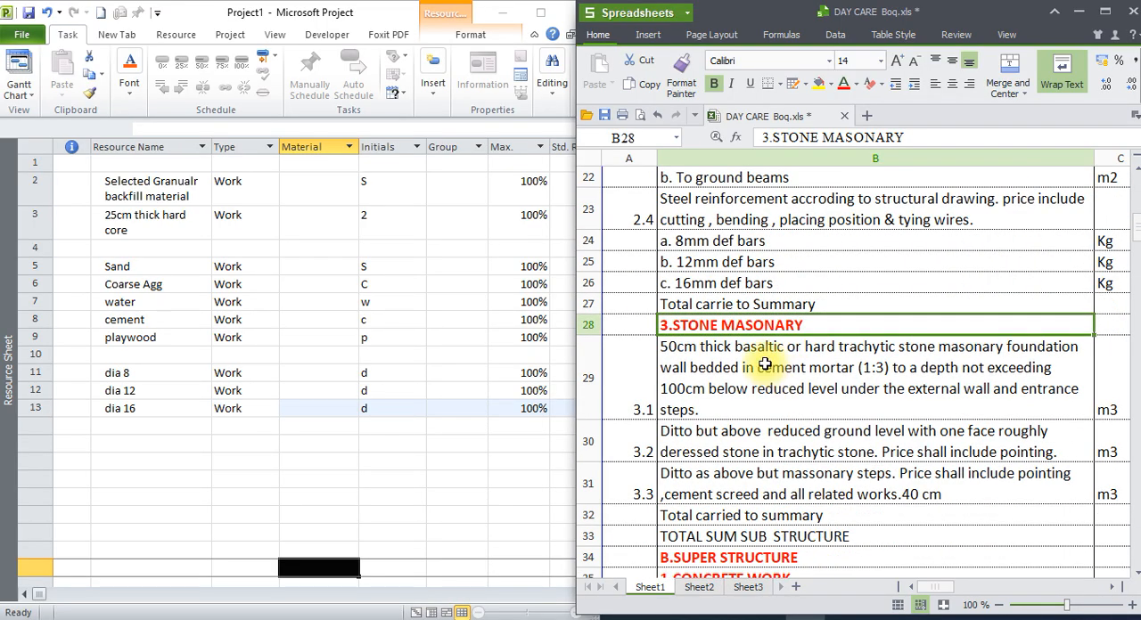
pyautogui.click(765, 364)
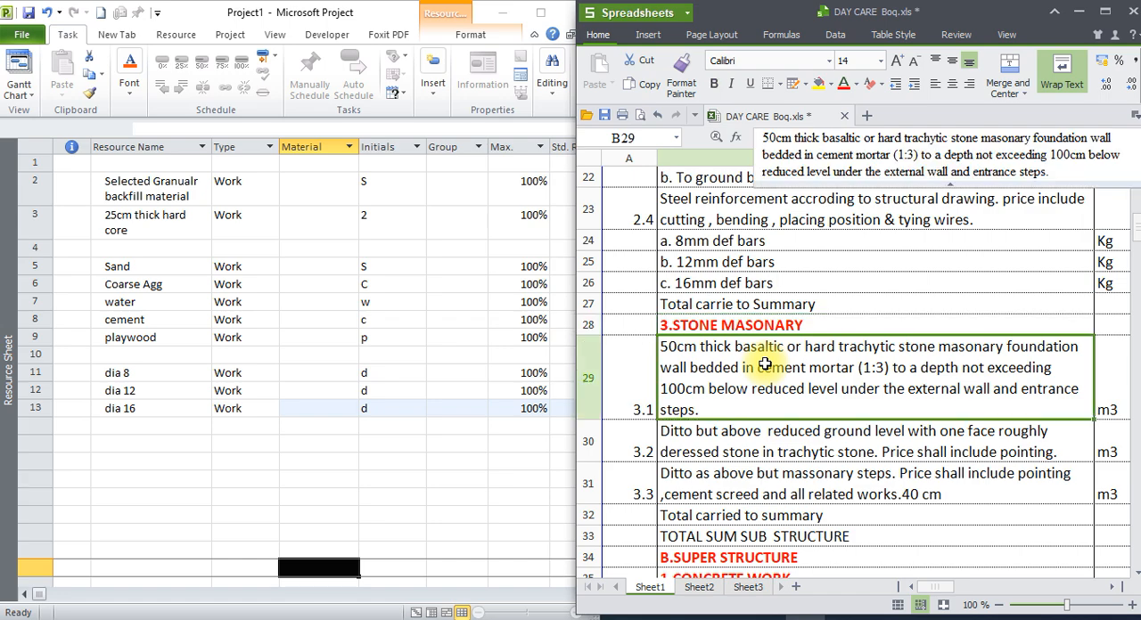
pyautogui.click(766, 452)
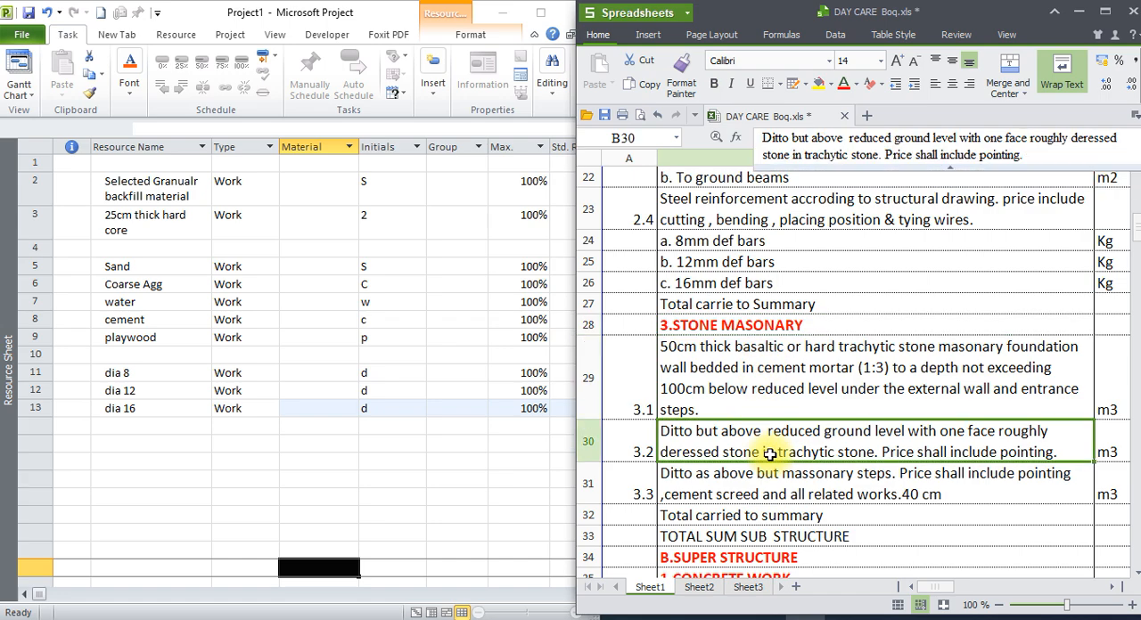
pyautogui.click(762, 465)
pyautogui.click(751, 386)
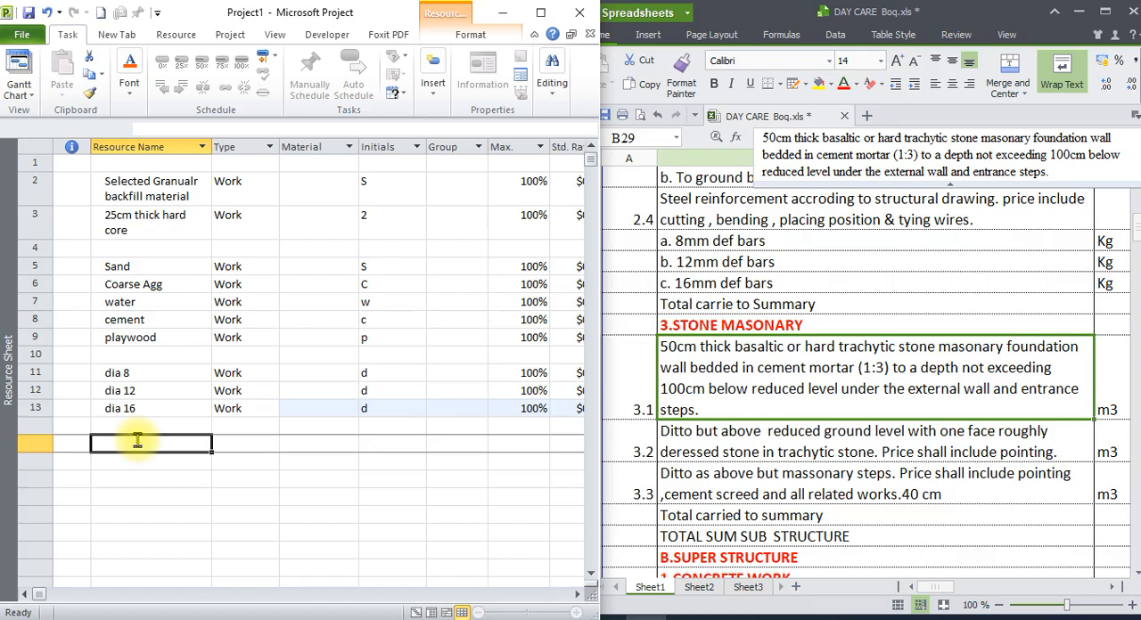
pyautogui.write('Stone')
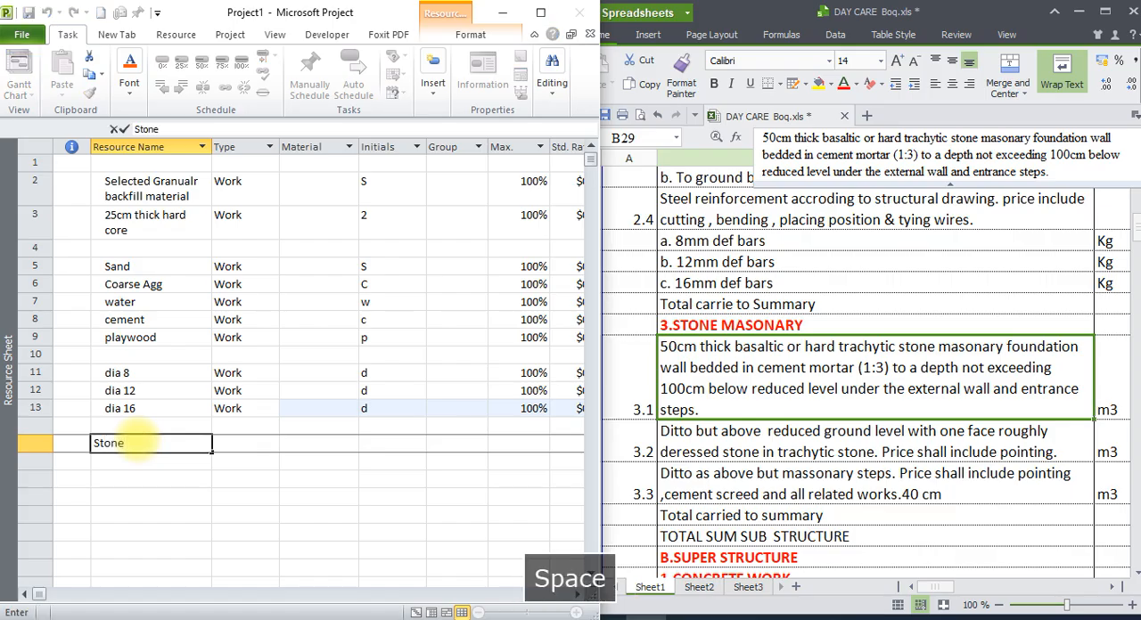
pyautogui.click(153, 469)
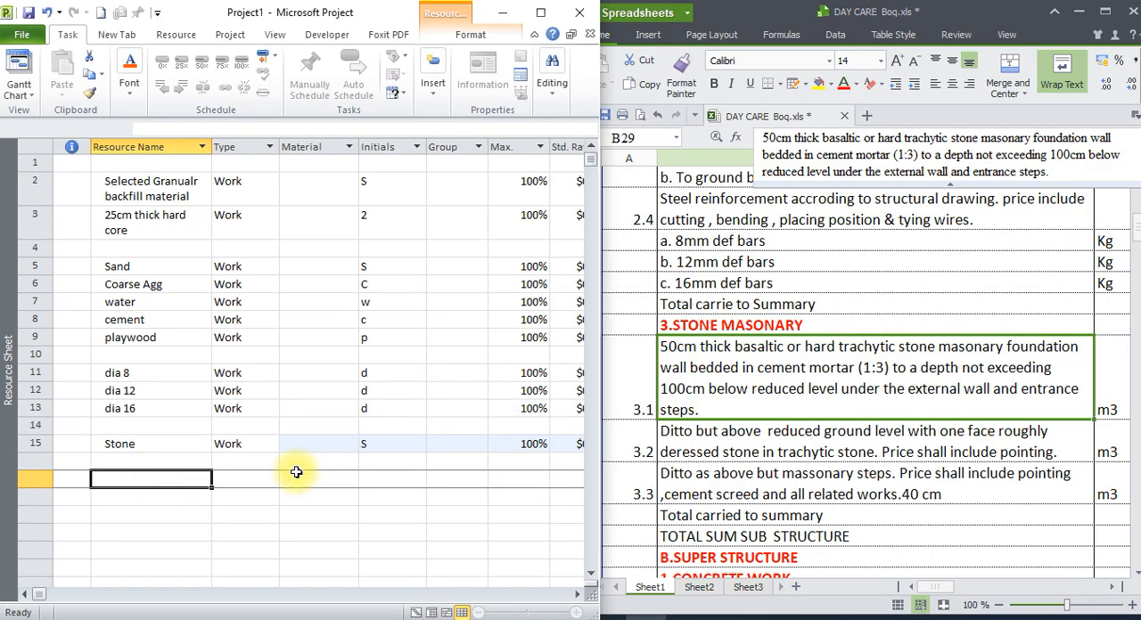
# Review masonry item 3.2 and the super structure concrete work items against the resources already listed.
pyautogui.click(790, 453)
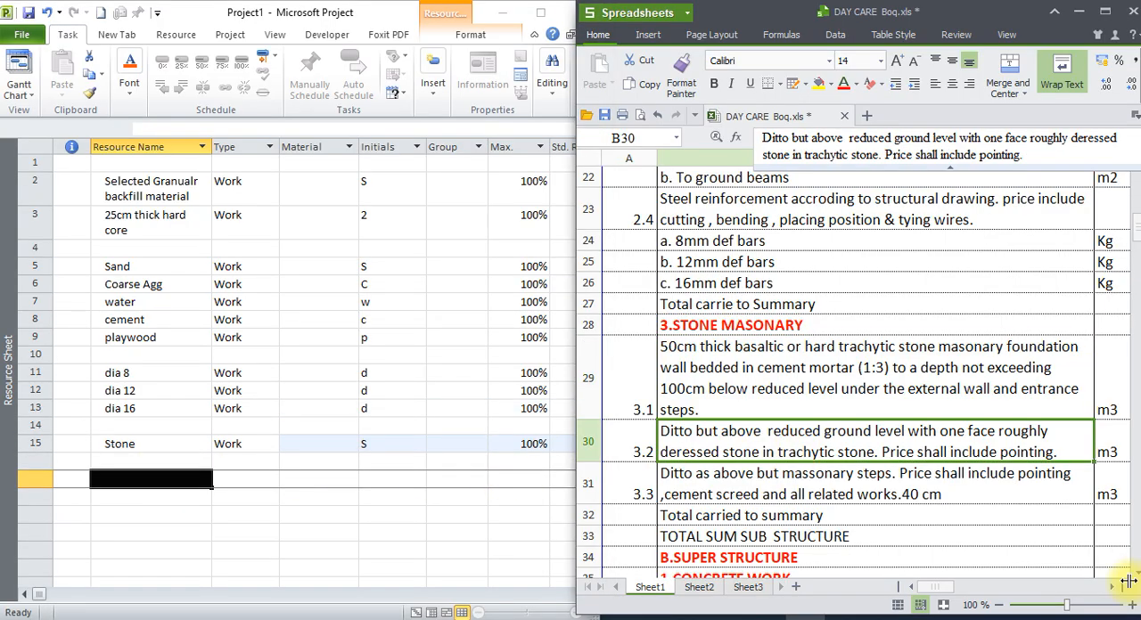
pyautogui.scroll(-3, 1137, 578)
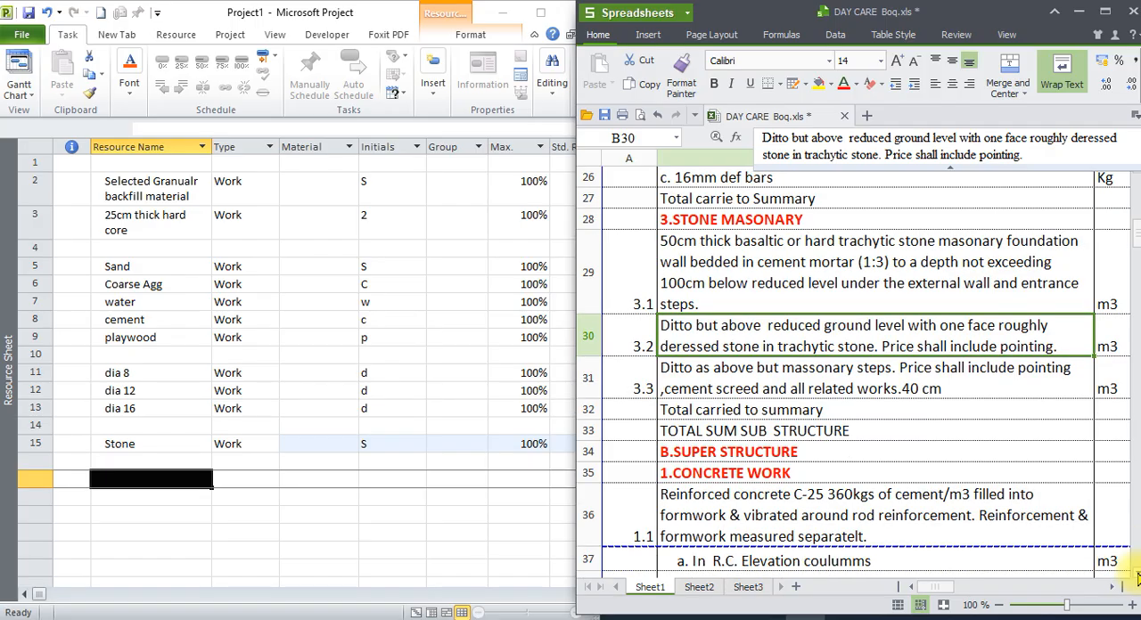
pyautogui.scroll(-3, 1137, 579)
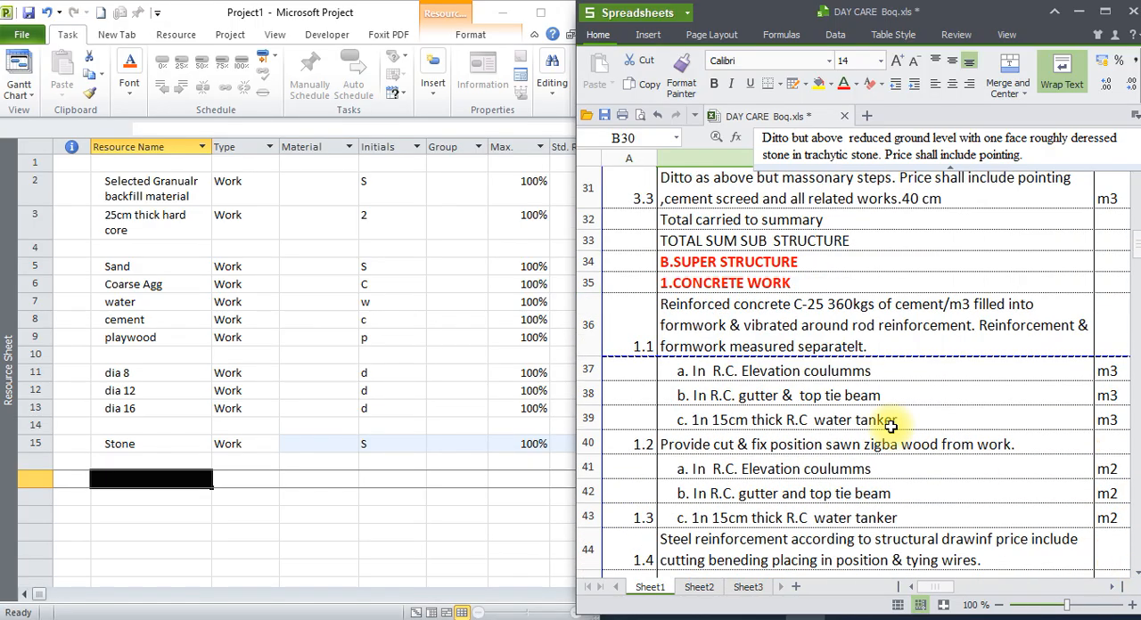
pyautogui.click(713, 270)
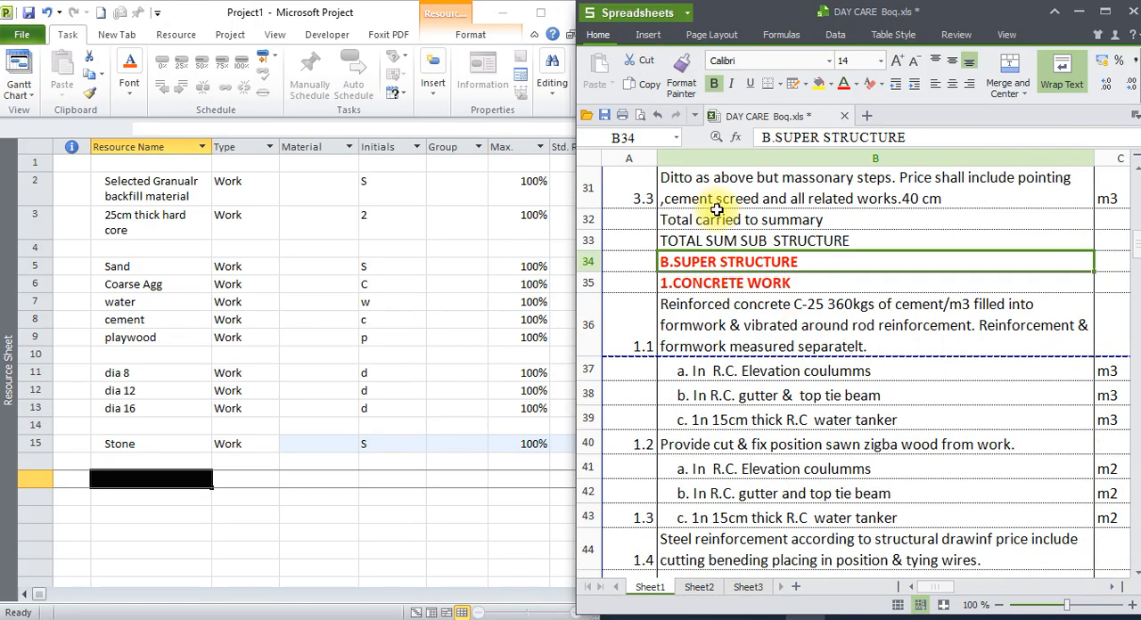
pyautogui.click(727, 285)
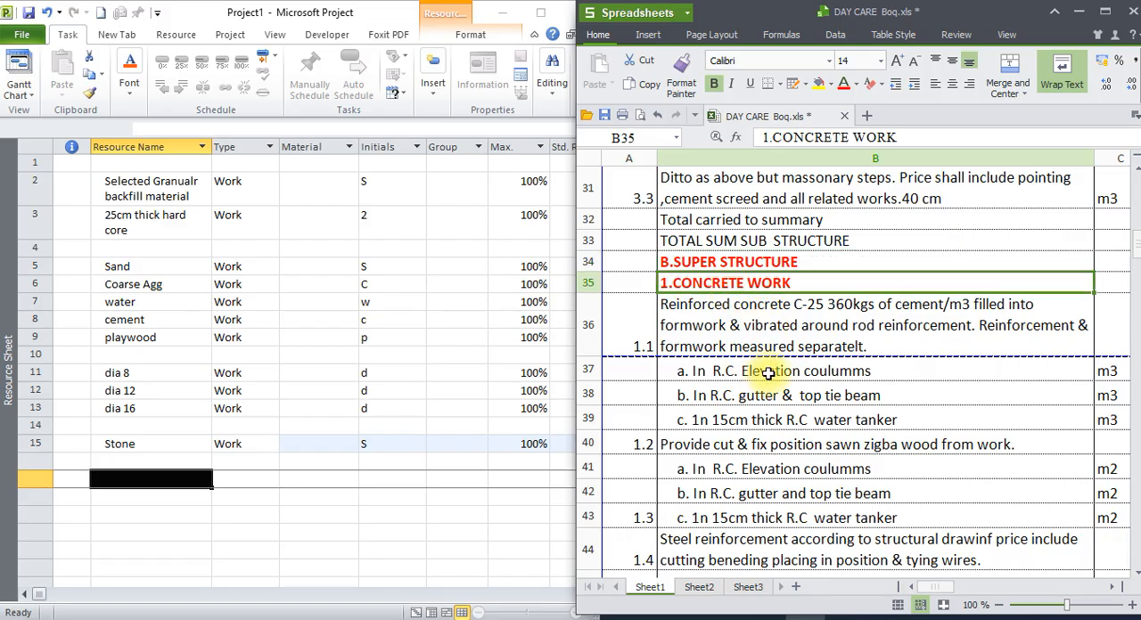
pyautogui.click(148, 357)
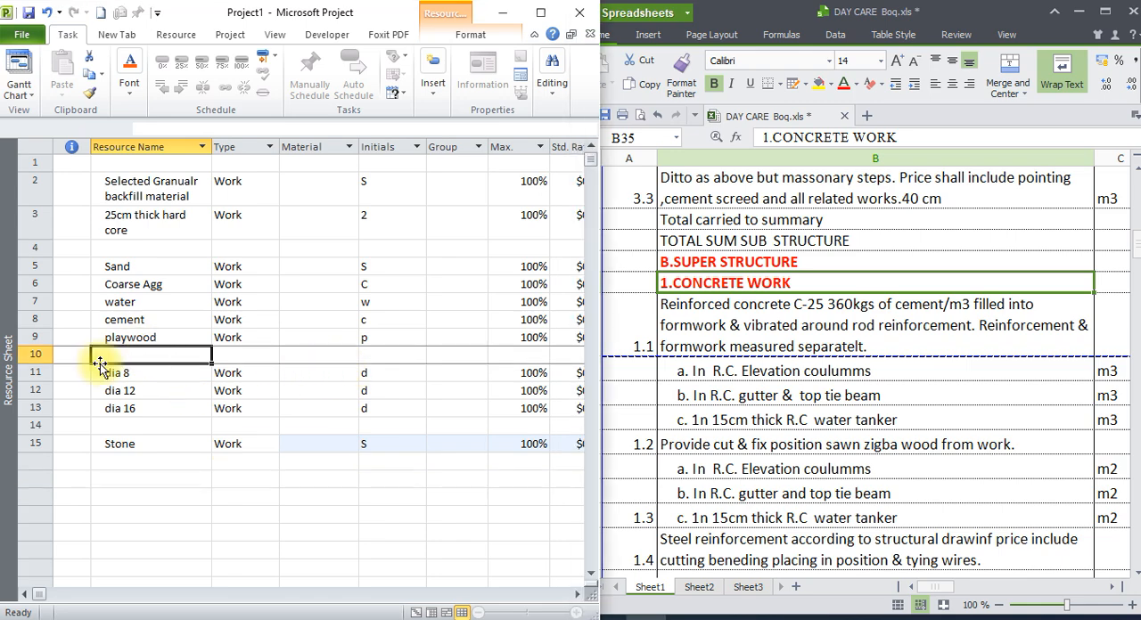
# Insert a new resource named "admixture" in row 9, between cement and playwood.
pyautogui.click(39, 340)
pyautogui.rightClick(41, 345)
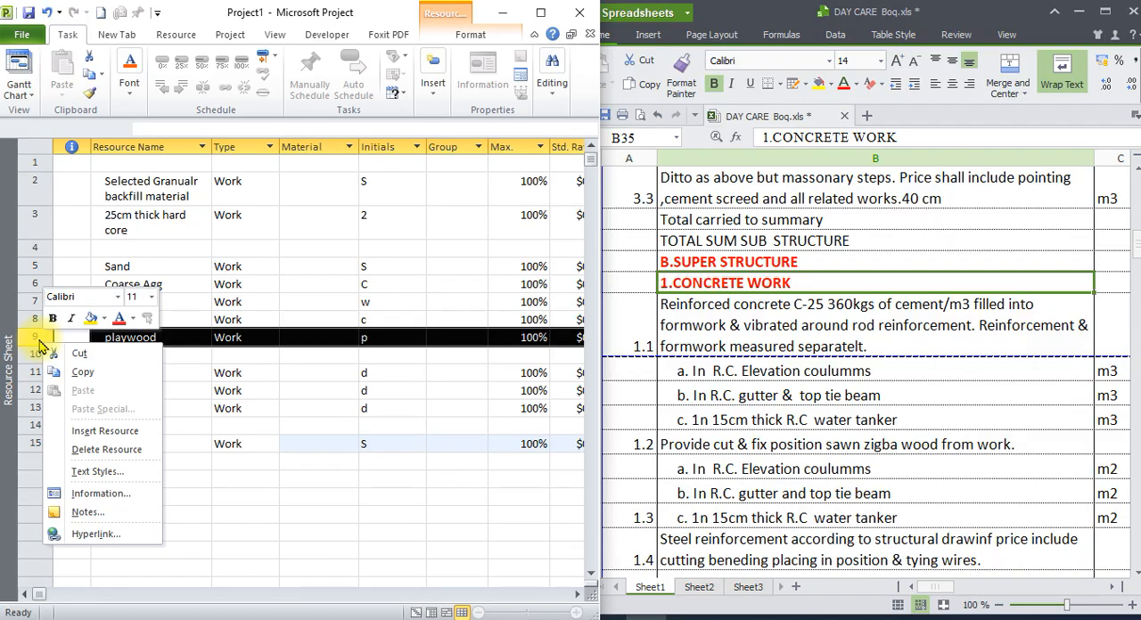
pyautogui.click(93, 431)
pyautogui.click(145, 337)
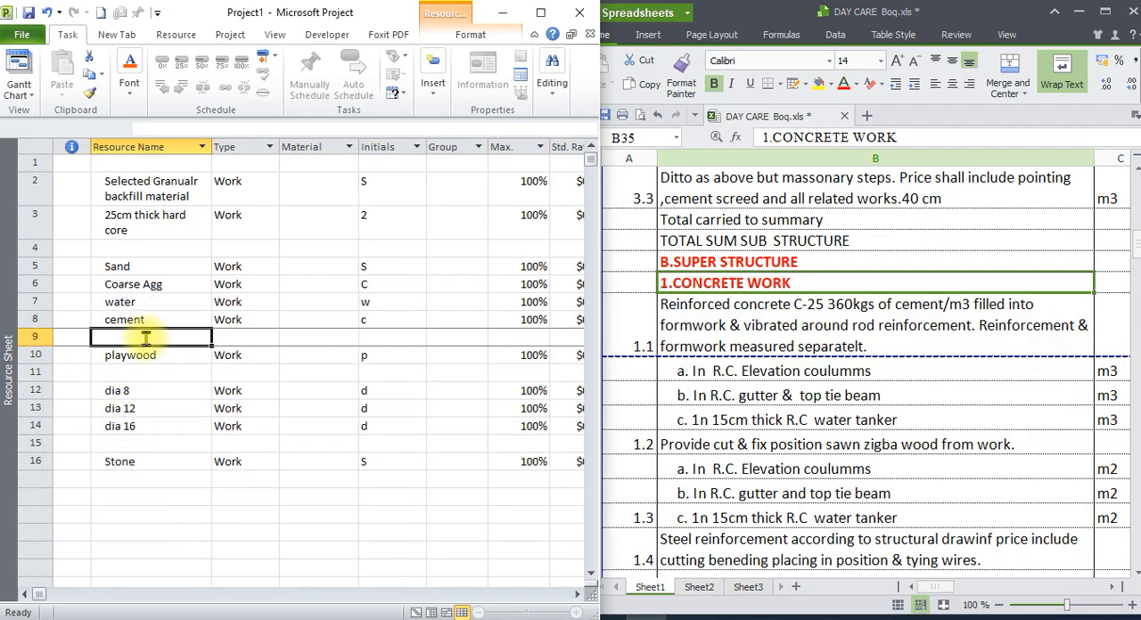
pyautogui.write('admixture')
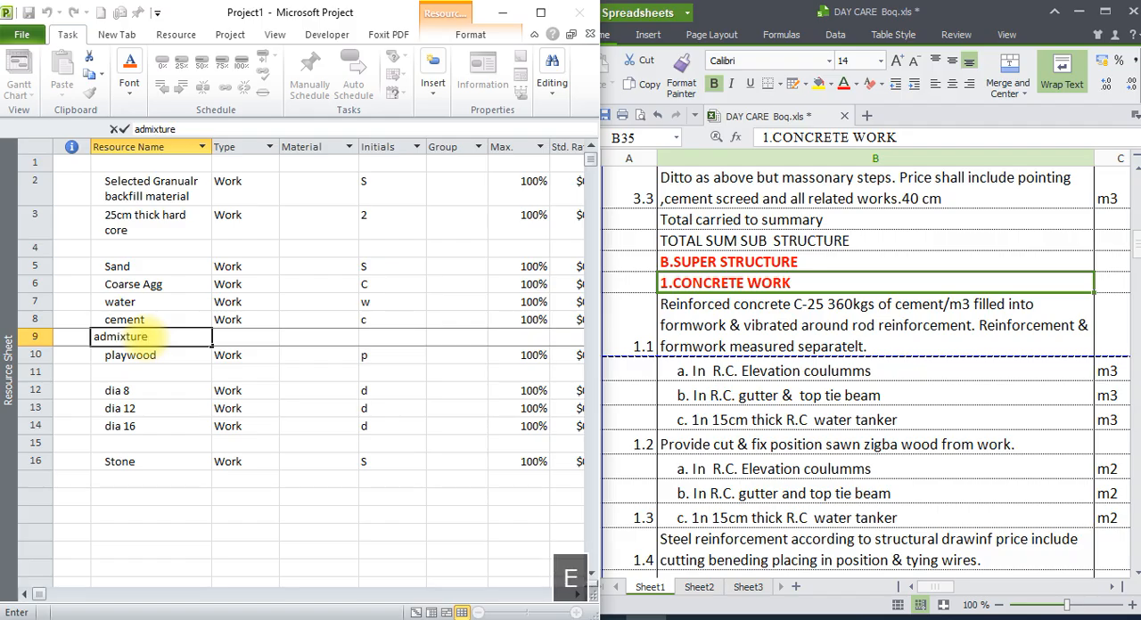
pyautogui.press('Return')
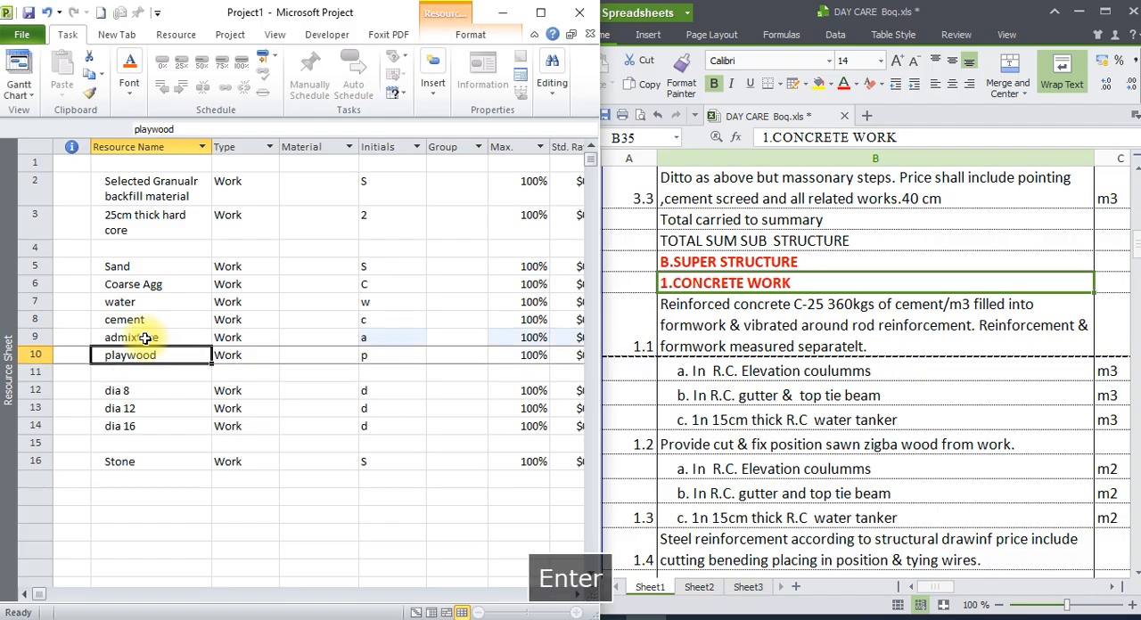
# Check super structure concrete, formwork and steel reinforcement items 1.1 to 1.4 of the bill against the listed resources.
pyautogui.click(138, 390)
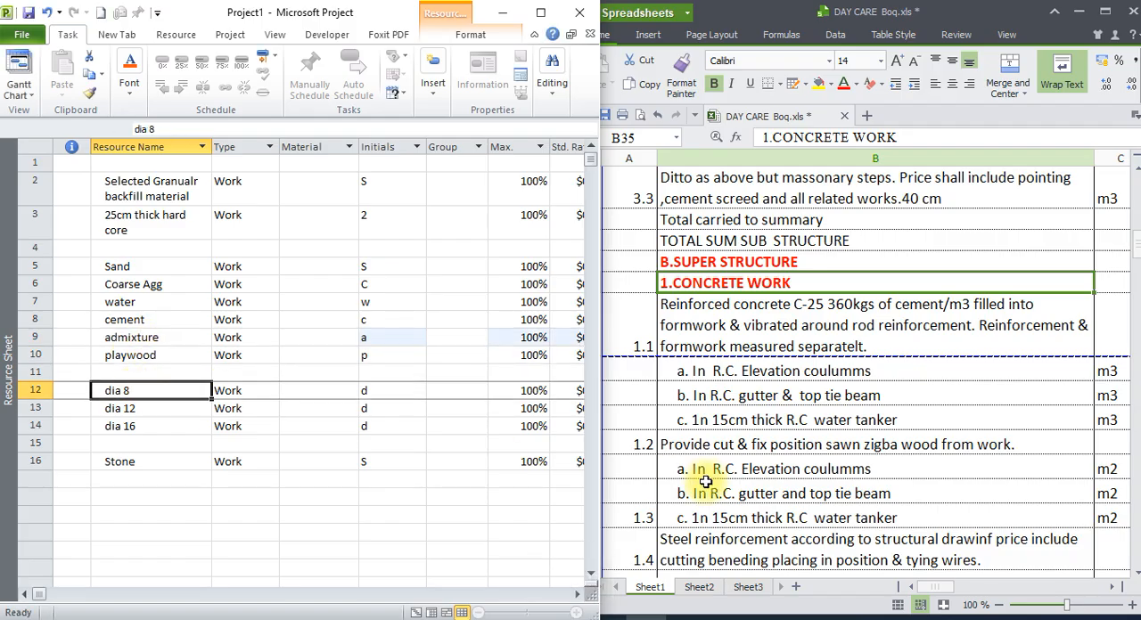
pyautogui.click(772, 372)
pyautogui.click(770, 396)
pyautogui.click(770, 444)
pyautogui.click(768, 469)
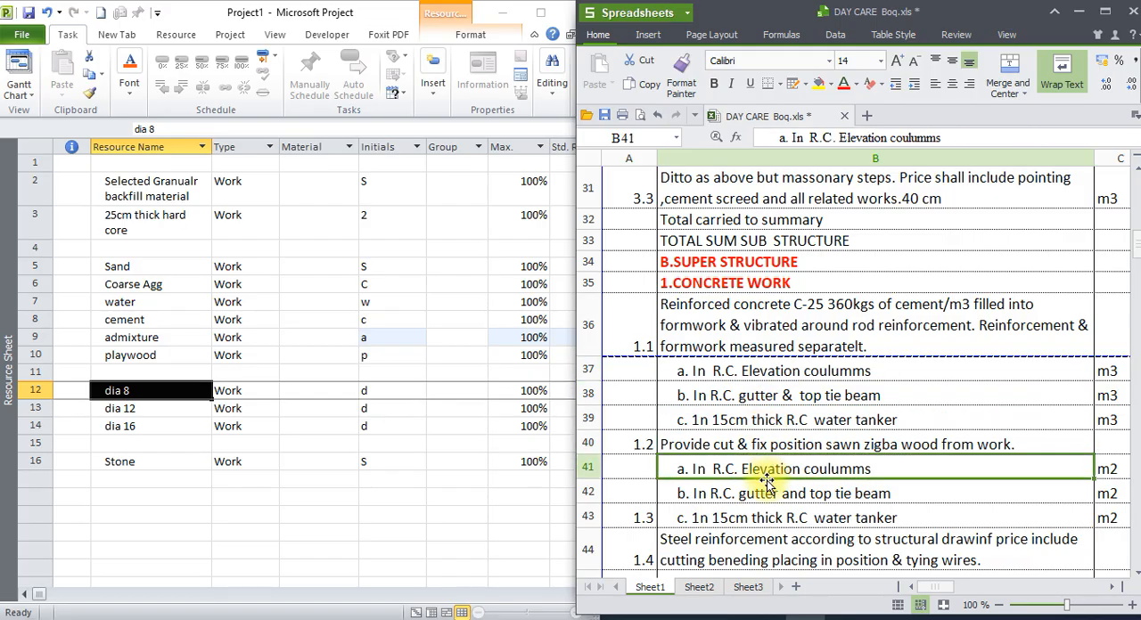
pyautogui.scroll(-3, 1136, 578)
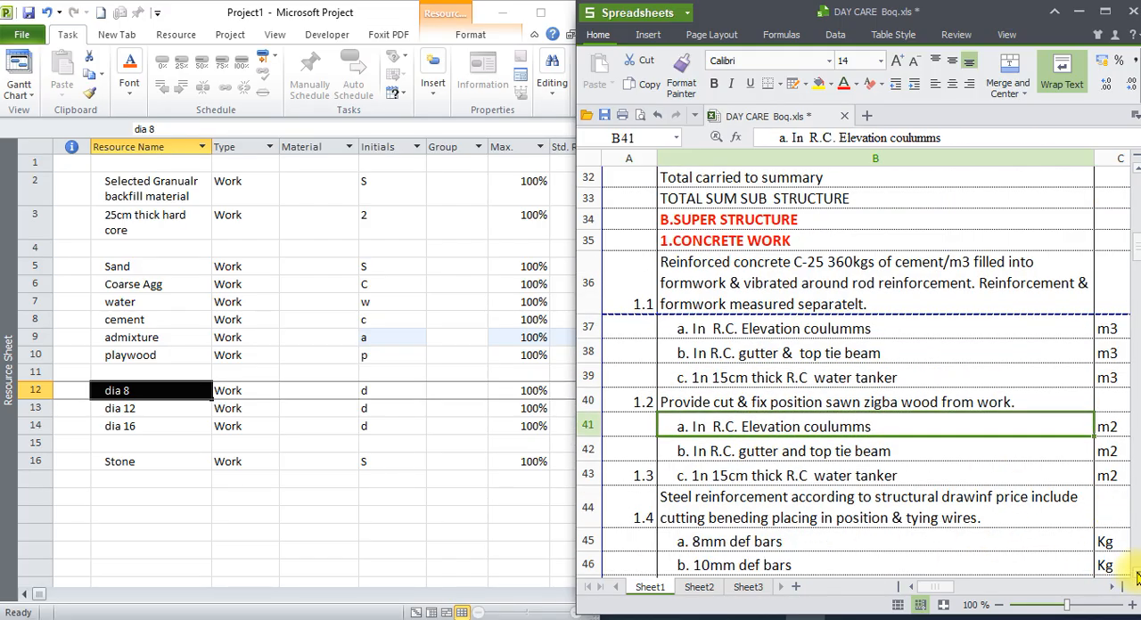
pyautogui.click(756, 409)
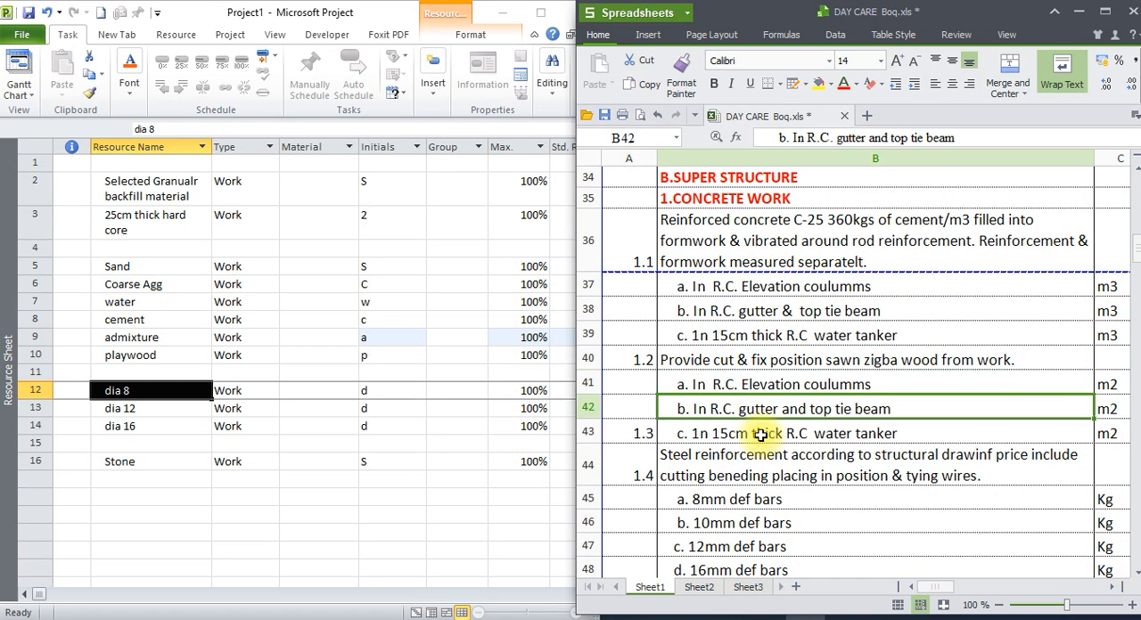
pyautogui.click(758, 433)
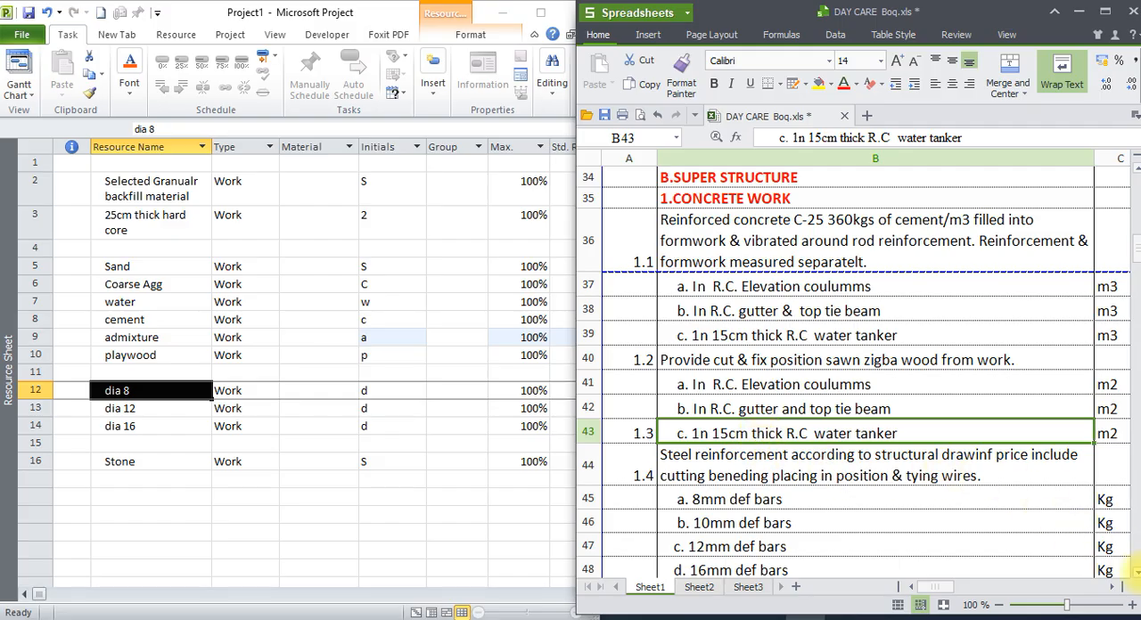
pyautogui.scroll(-3, 1136, 577)
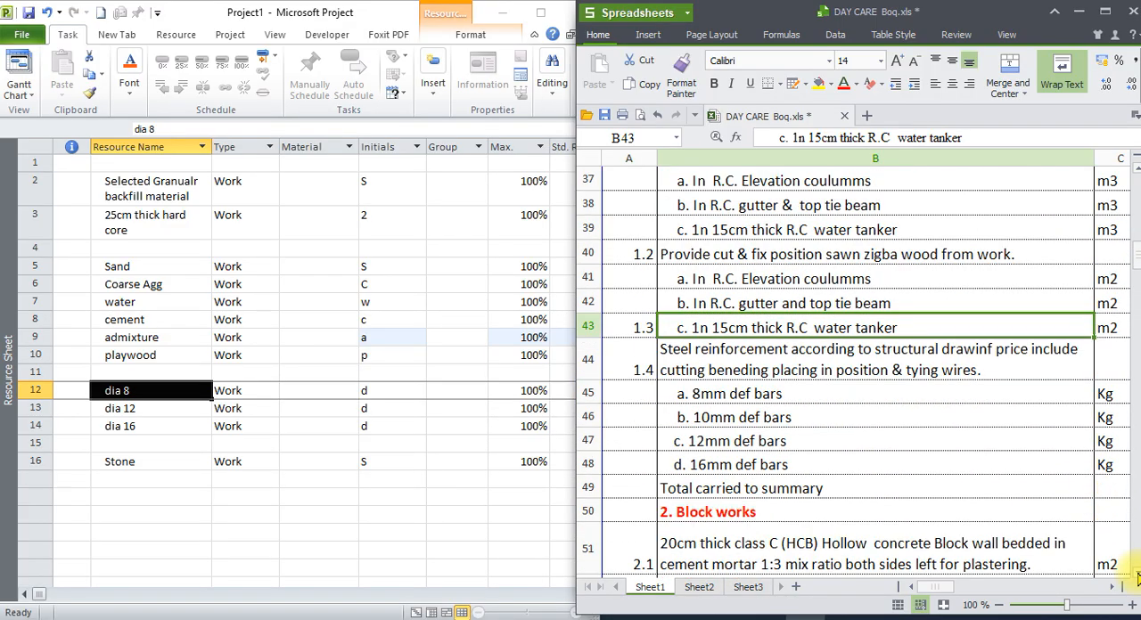
# Insert the resource "dia 10" in row 13 for the 10mm def bars, between dia 8 and dia 12.
pyautogui.click(730, 420)
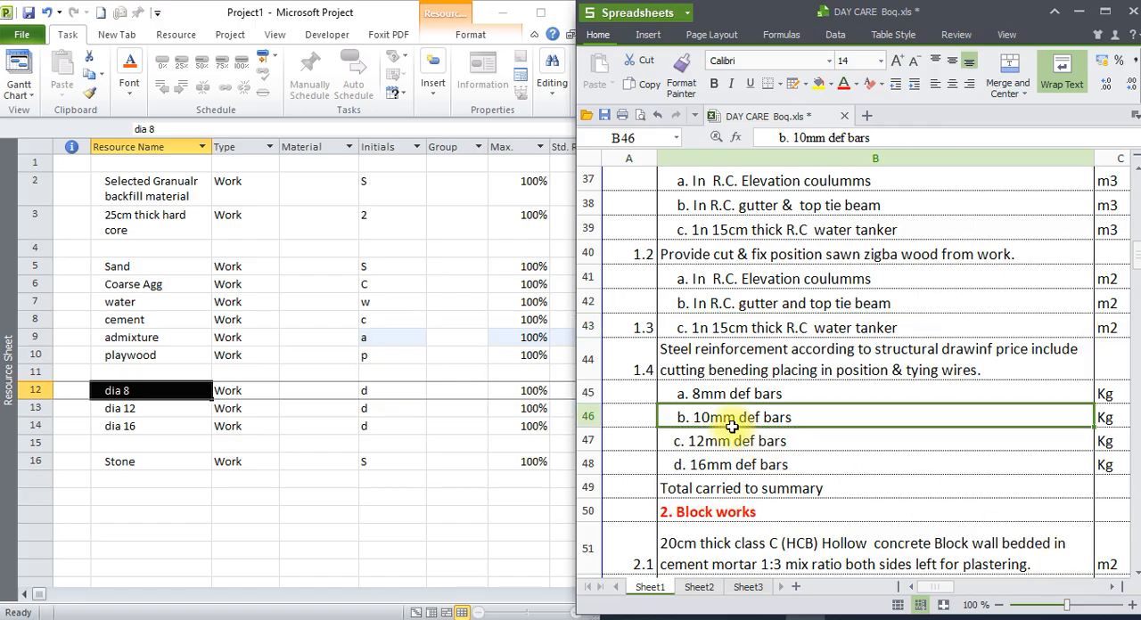
pyautogui.click(76, 425)
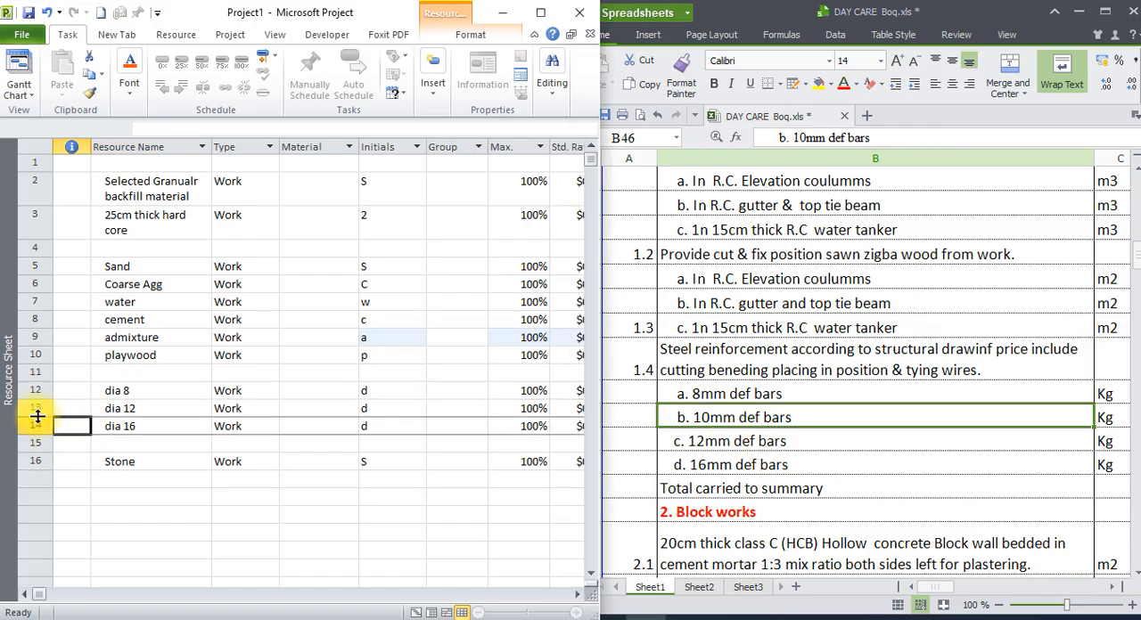
pyautogui.click(38, 411)
pyautogui.rightClick(37, 412)
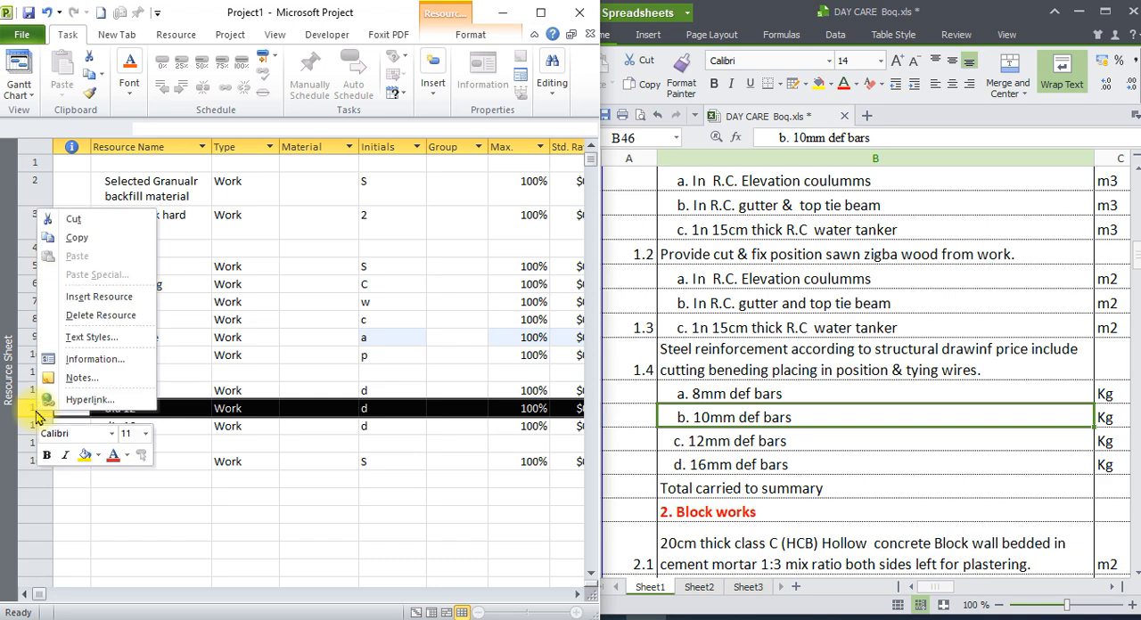
pyautogui.click(98, 296)
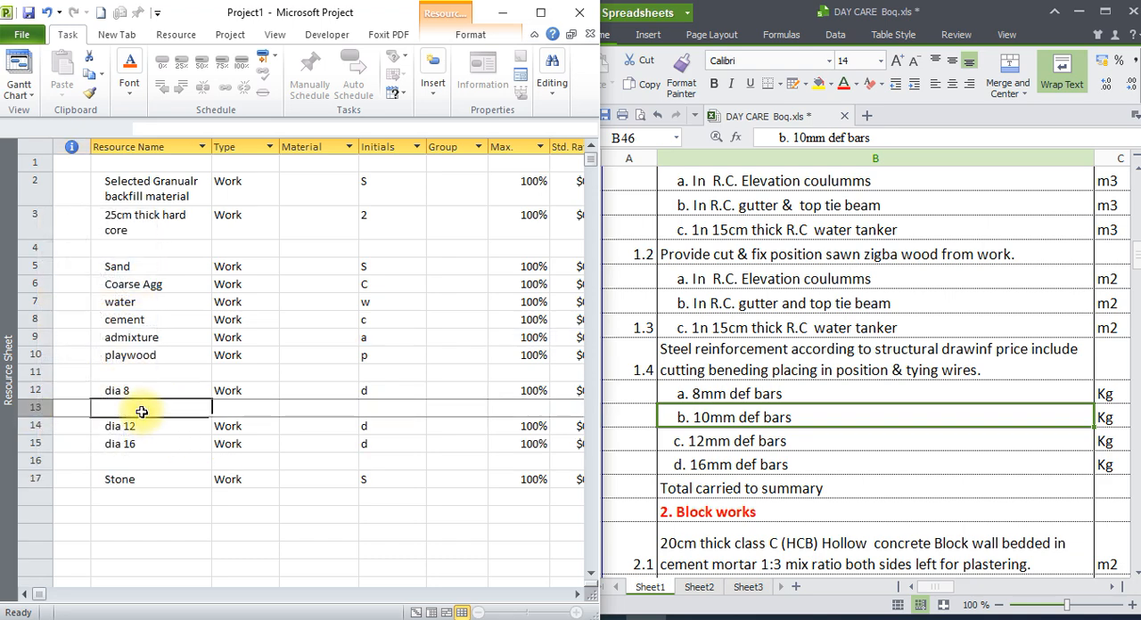
pyautogui.click(141, 411)
pyautogui.write('dia ')
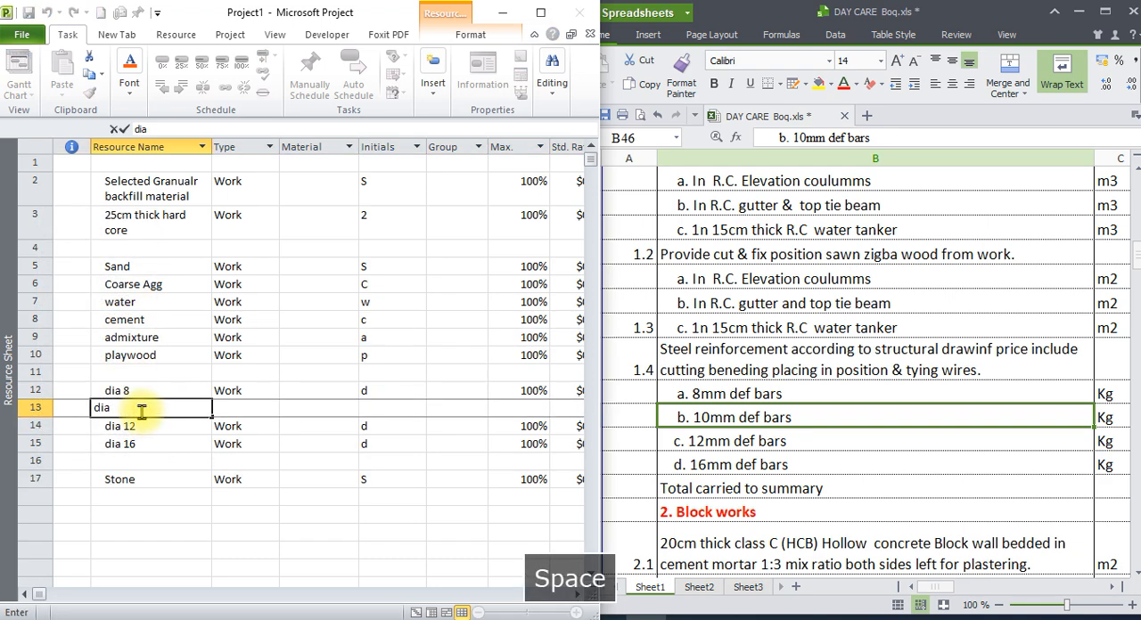
pyautogui.write('10')
pyautogui.press('Return')
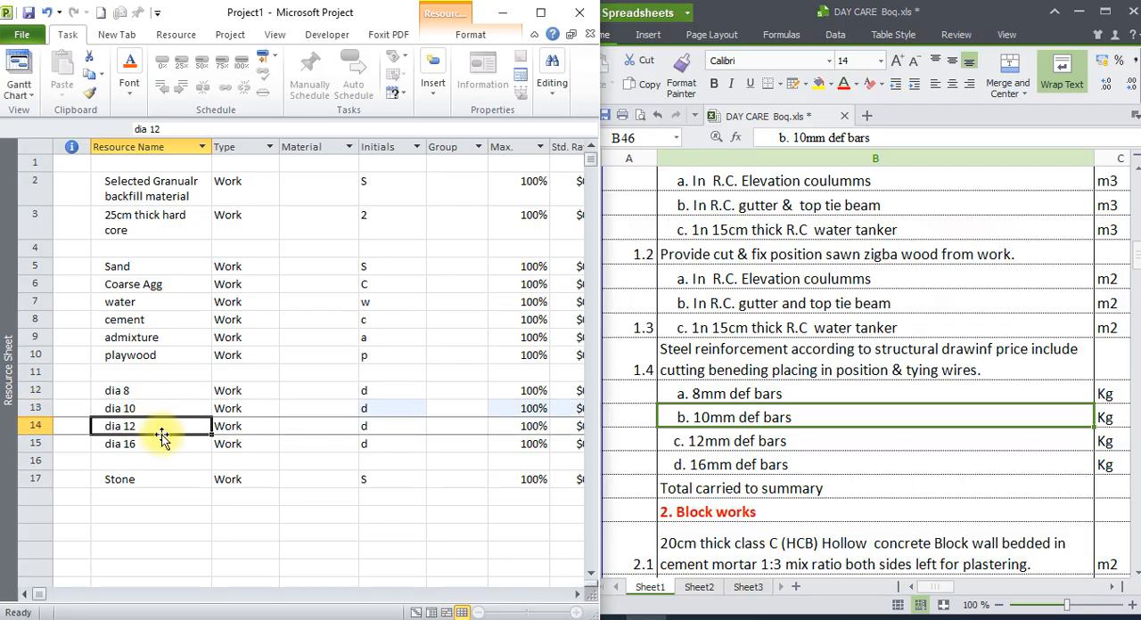
# Read block works items 2.1 and 2.2 of the bill for the hollow concrete block types needed.
pyautogui.click(153, 459)
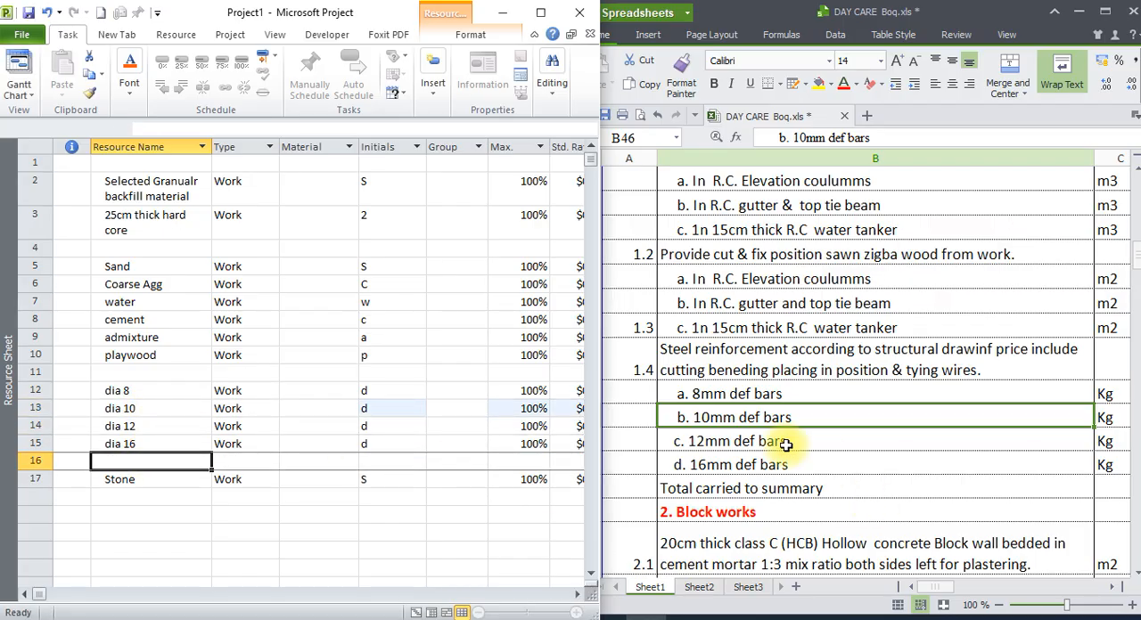
pyautogui.scroll(-1, 779, 474)
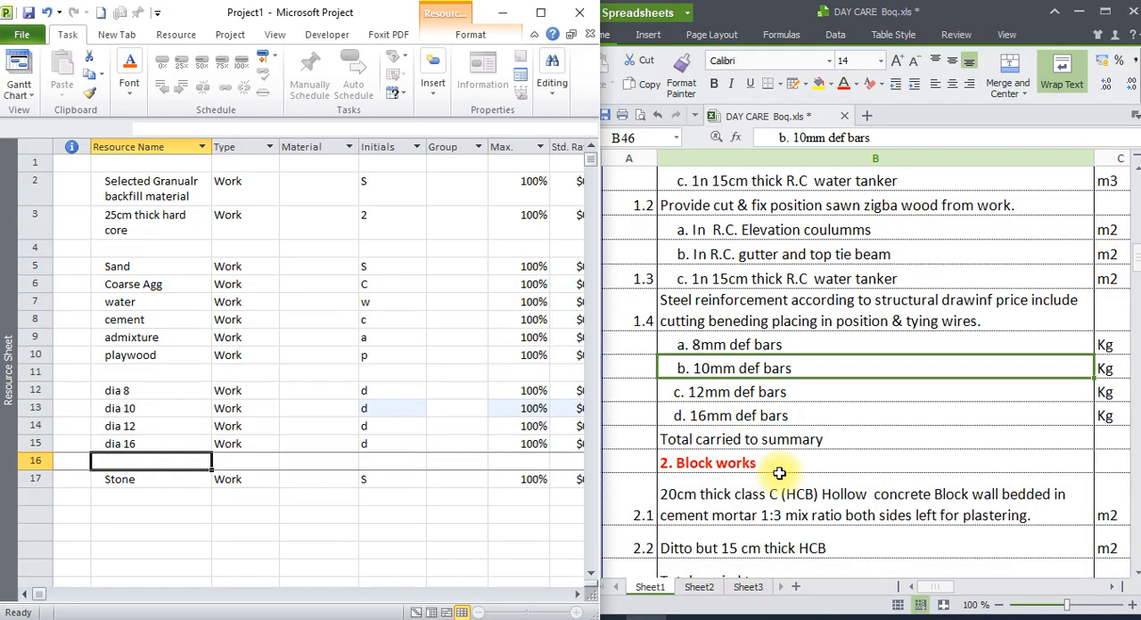
pyautogui.click(158, 496)
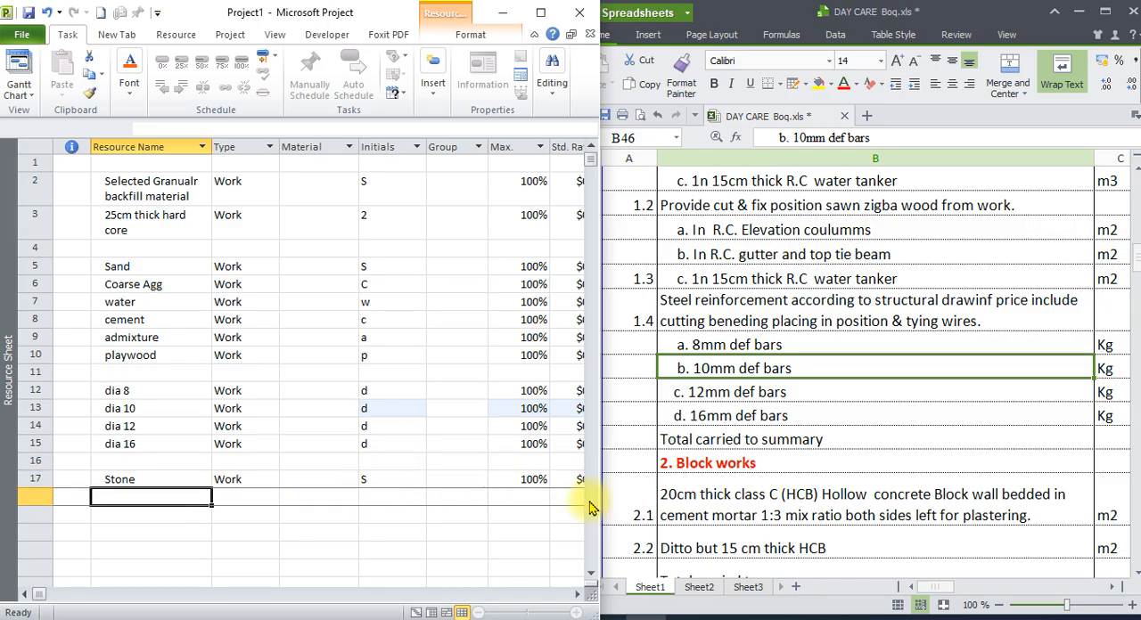
pyautogui.scroll(-1, 748, 465)
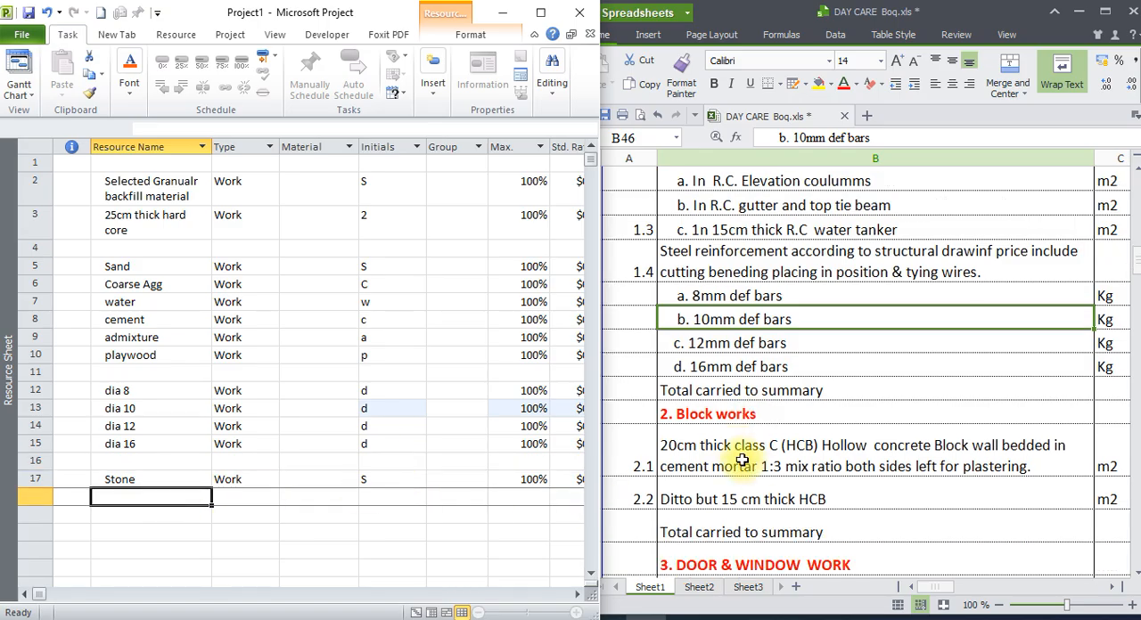
pyautogui.click(695, 455)
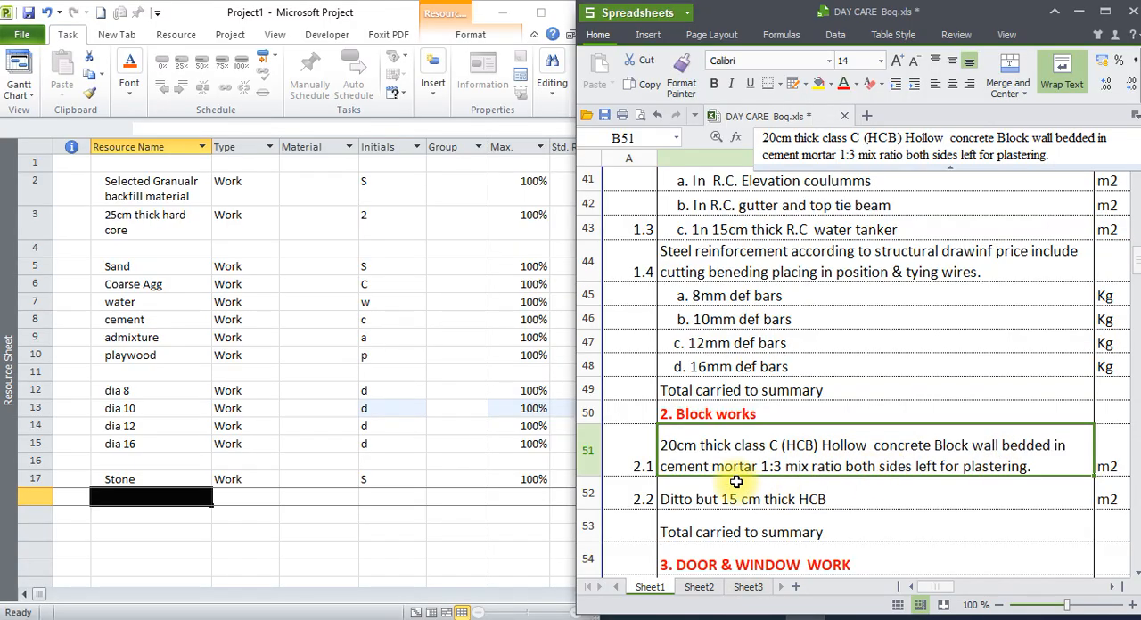
pyautogui.click(682, 493)
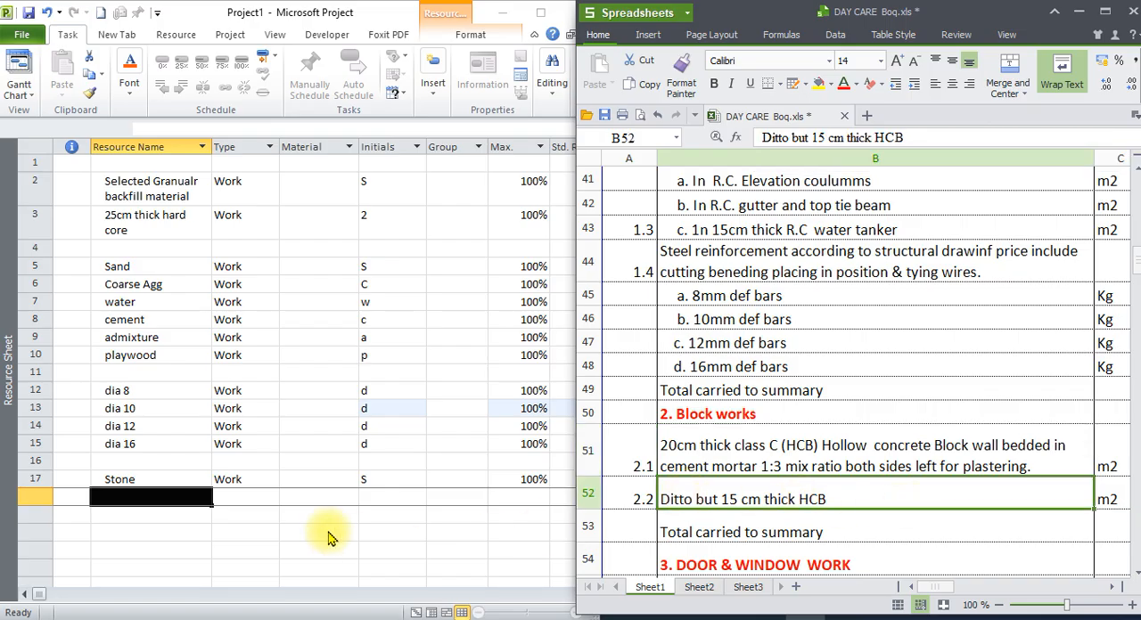
# Add the resource "class -C 20cm thick HCB" in row 18, directly below Stone.
pyautogui.click(175, 493)
pyautogui.write('cla')
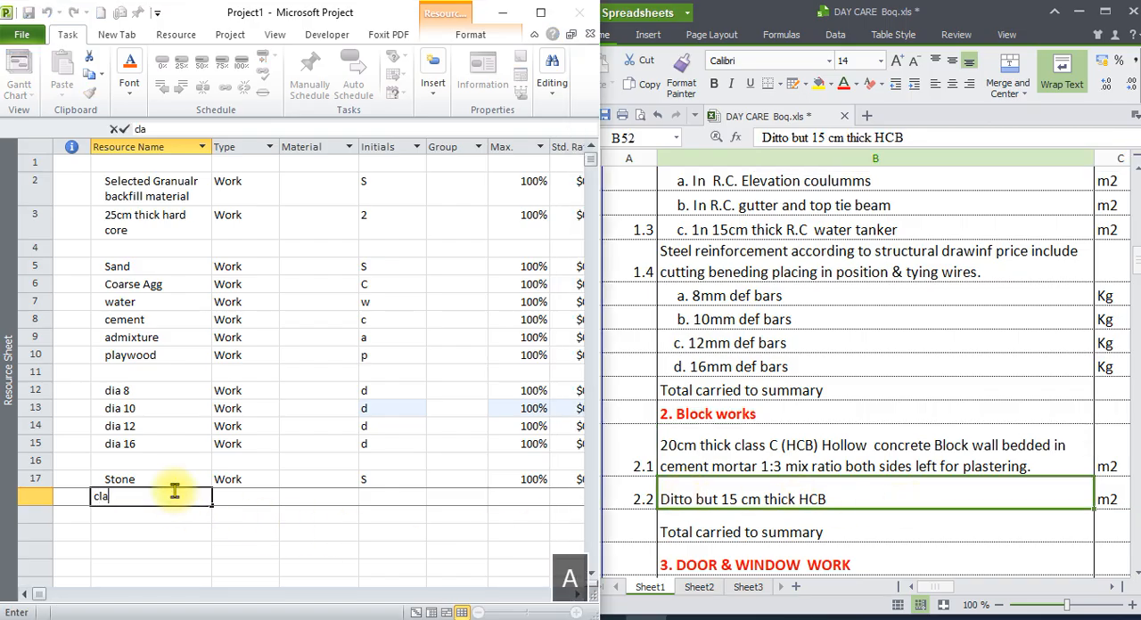
pyautogui.write('ss')
pyautogui.press('capslock')
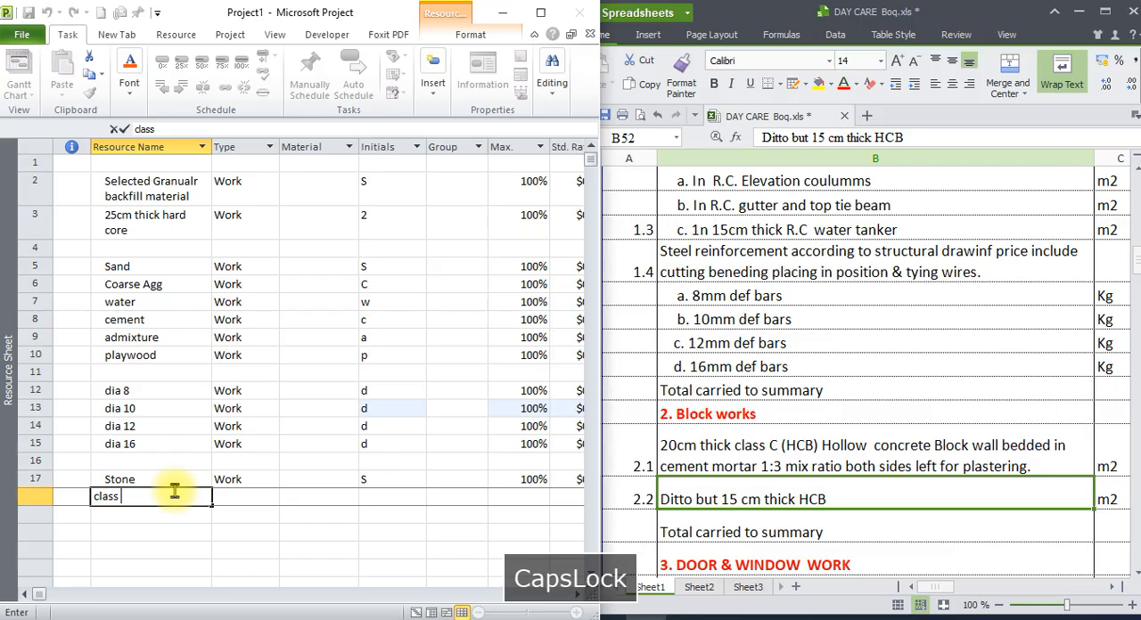
pyautogui.write('-C')
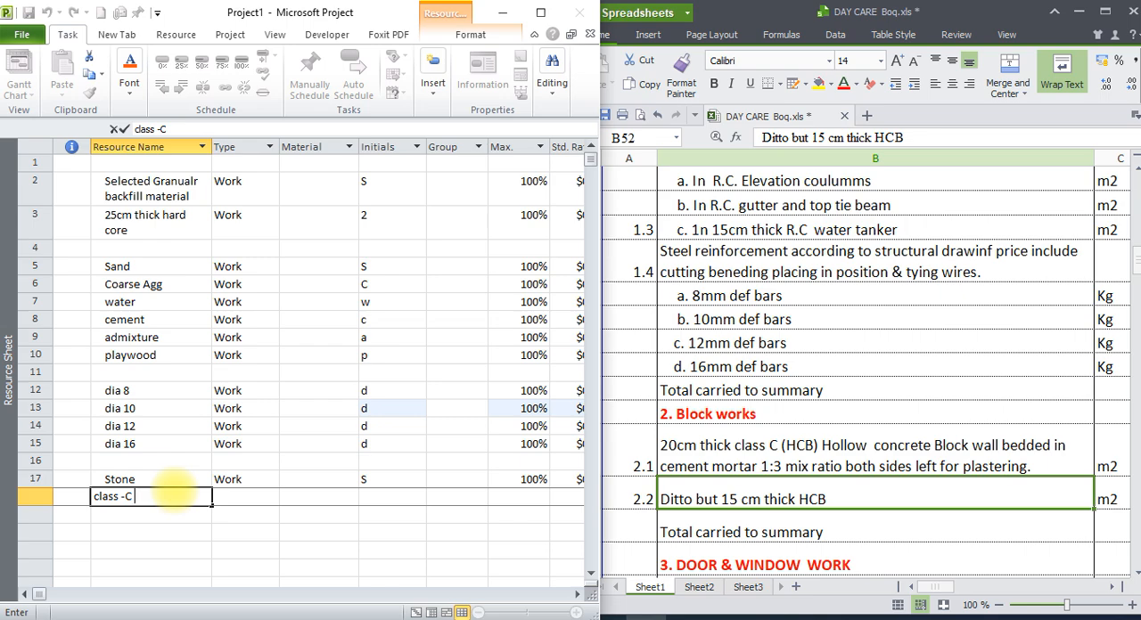
pyautogui.press('capslock')
pyautogui.write('h')
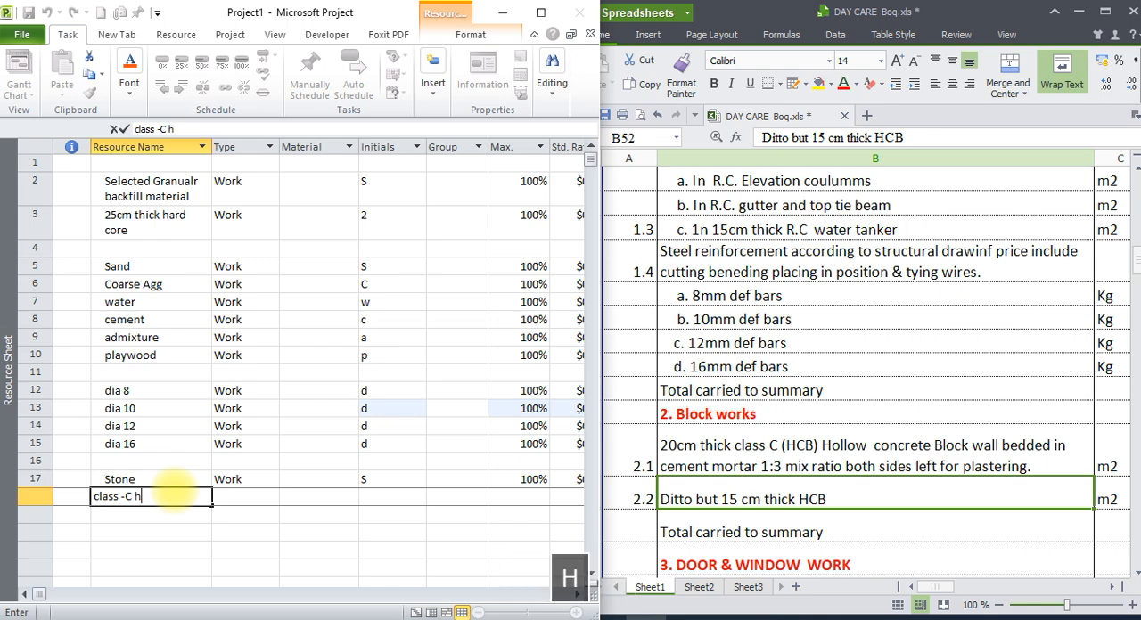
pyautogui.press('BackSpace')
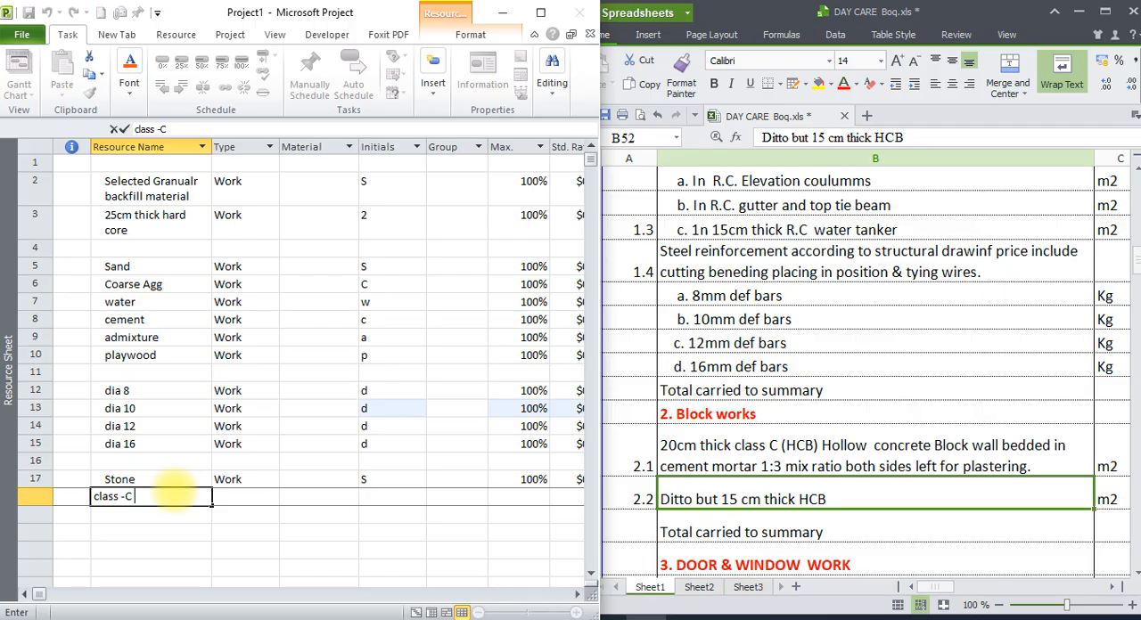
pyautogui.write('20cm thick')
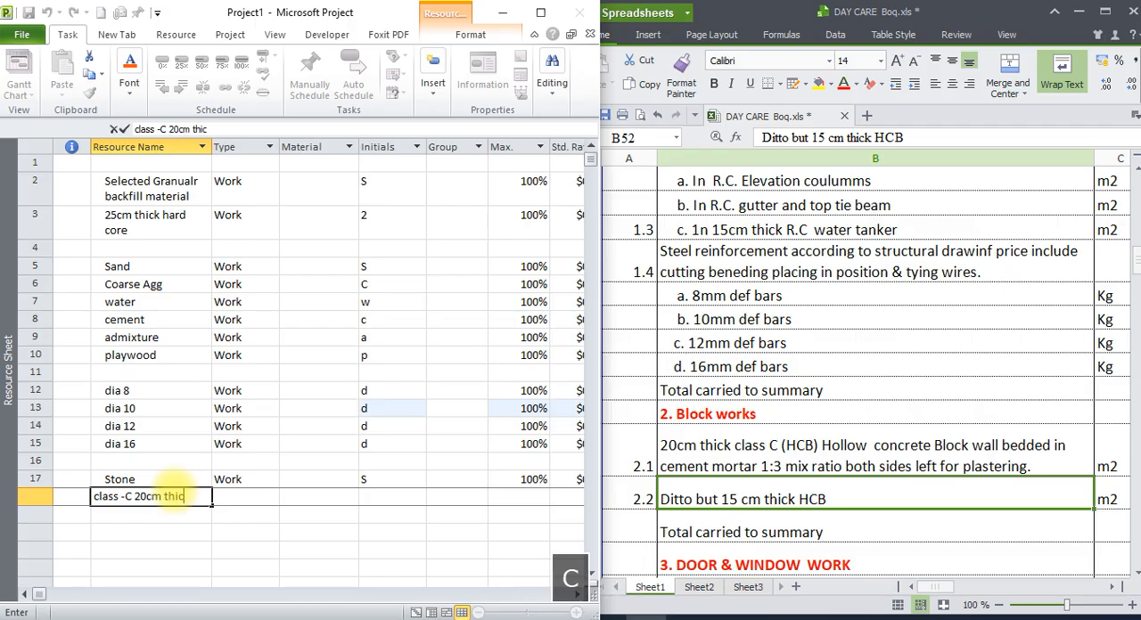
pyautogui.press('capslock')
pyautogui.write('HCB')
pyautogui.press('Return')
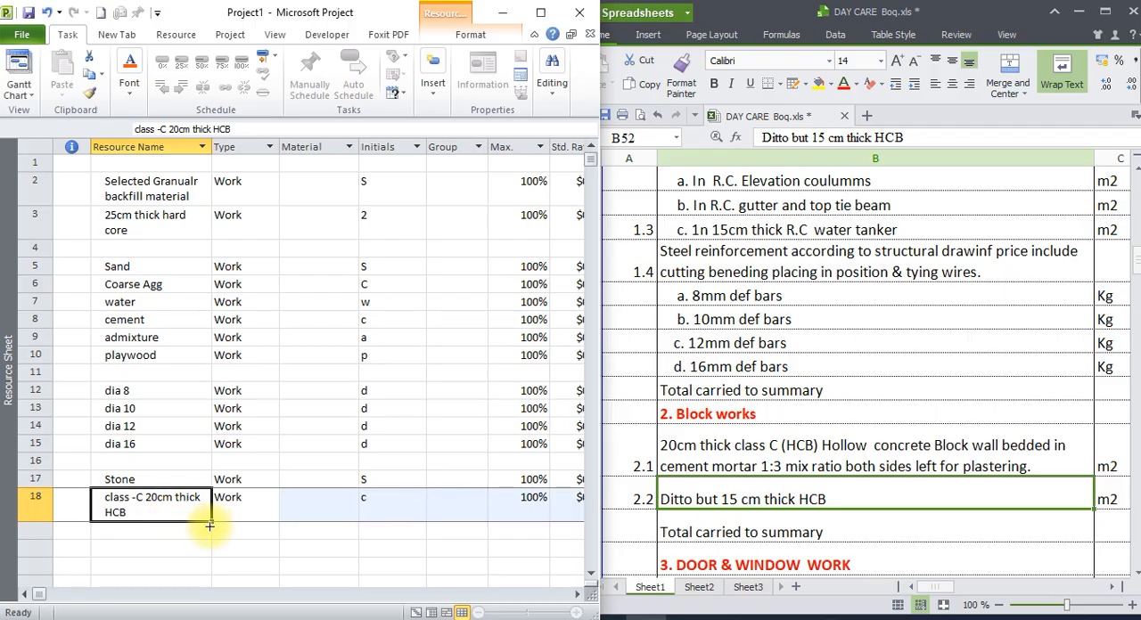
# Copy the 20 cm HCB resource down into row 19 and rename the copy "class -C 15cm thick HCB".
pyautogui.moveTo(210, 526); pyautogui.dragTo(178, 531)
pyautogui.doubleClick(163, 535)
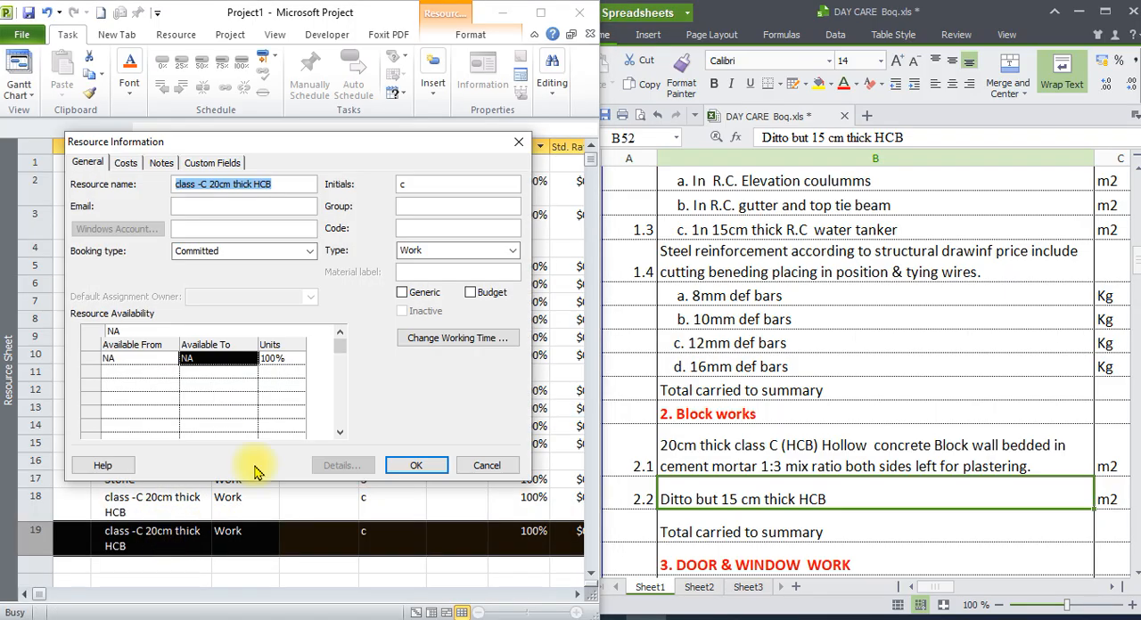
pyautogui.click(518, 141)
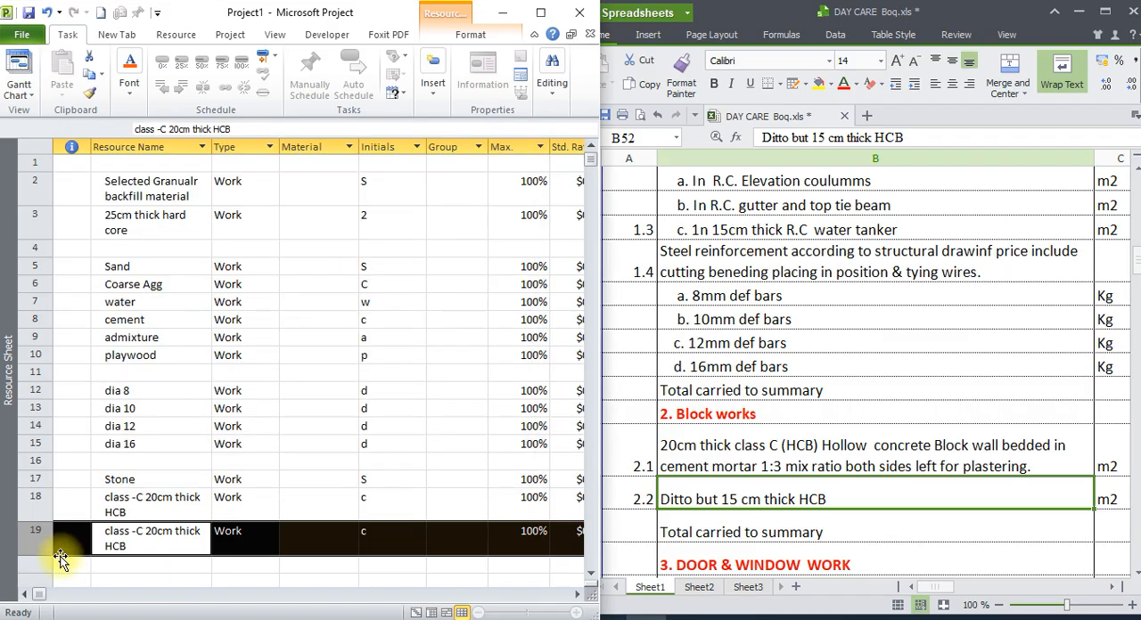
pyautogui.doubleClick(153, 532)
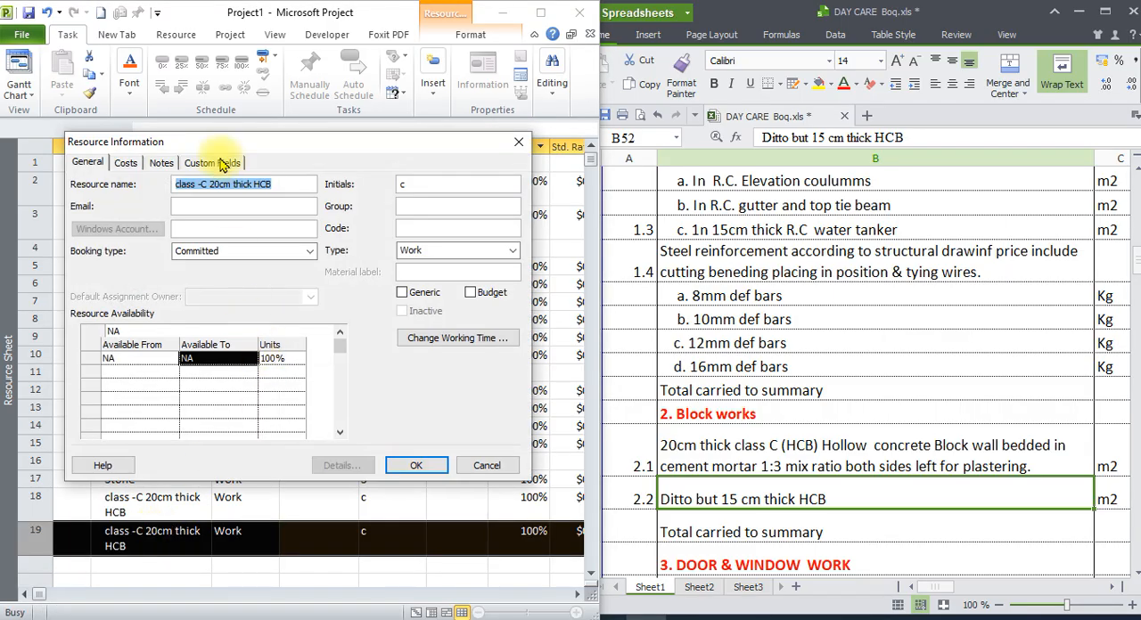
pyautogui.click(216, 182)
pyautogui.press('BackSpace')
pyautogui.write('1')
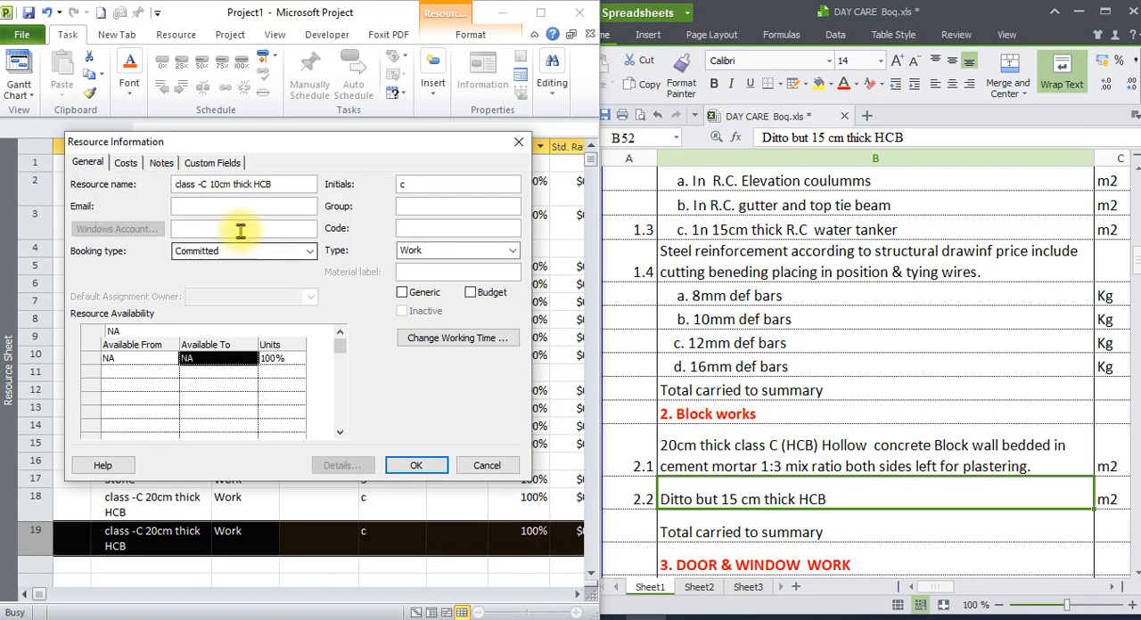
pyautogui.click(220, 184)
pyautogui.press('BackSpace')
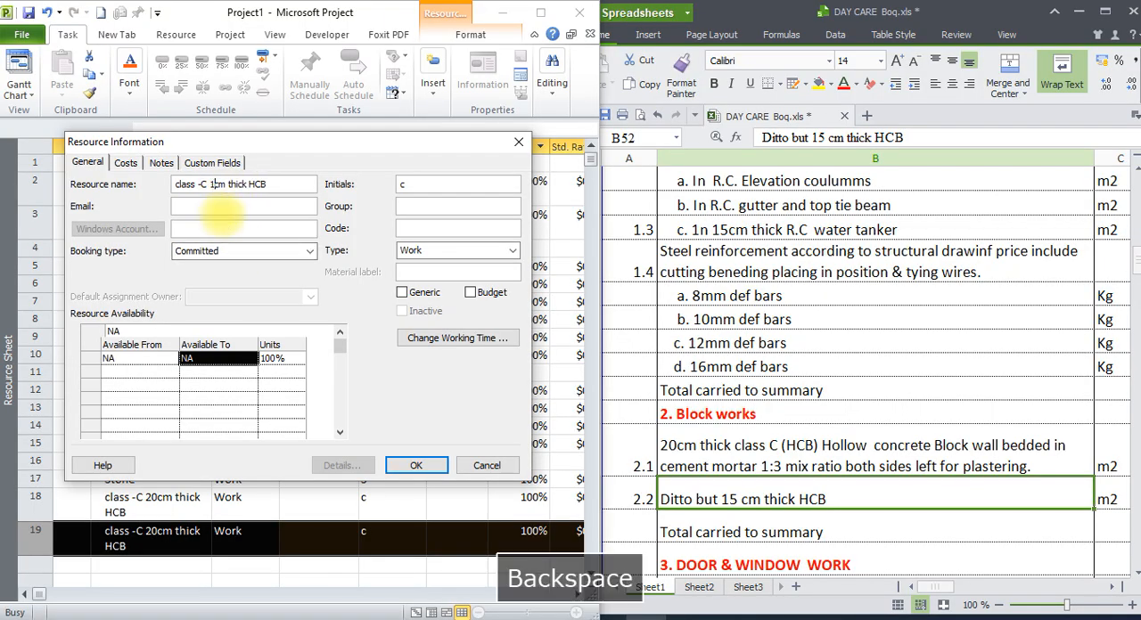
pyautogui.write('5')
pyautogui.click(396, 465)
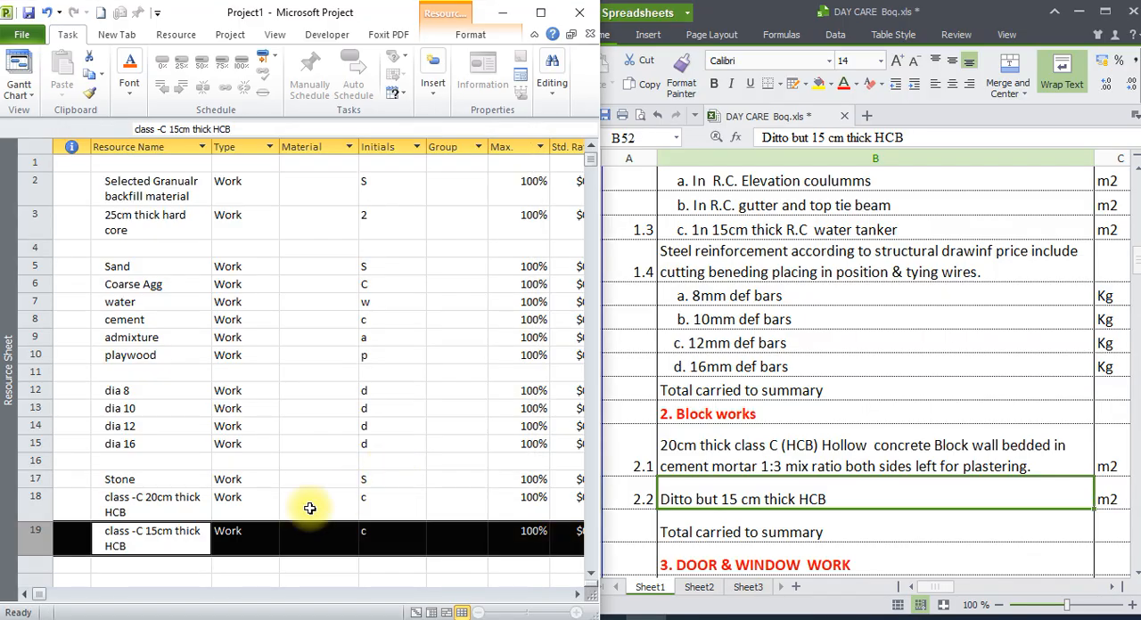
# Read the door and window work section of the bill, items 3.1 to 3.3, for the materials needed.
pyautogui.click(1138, 575)
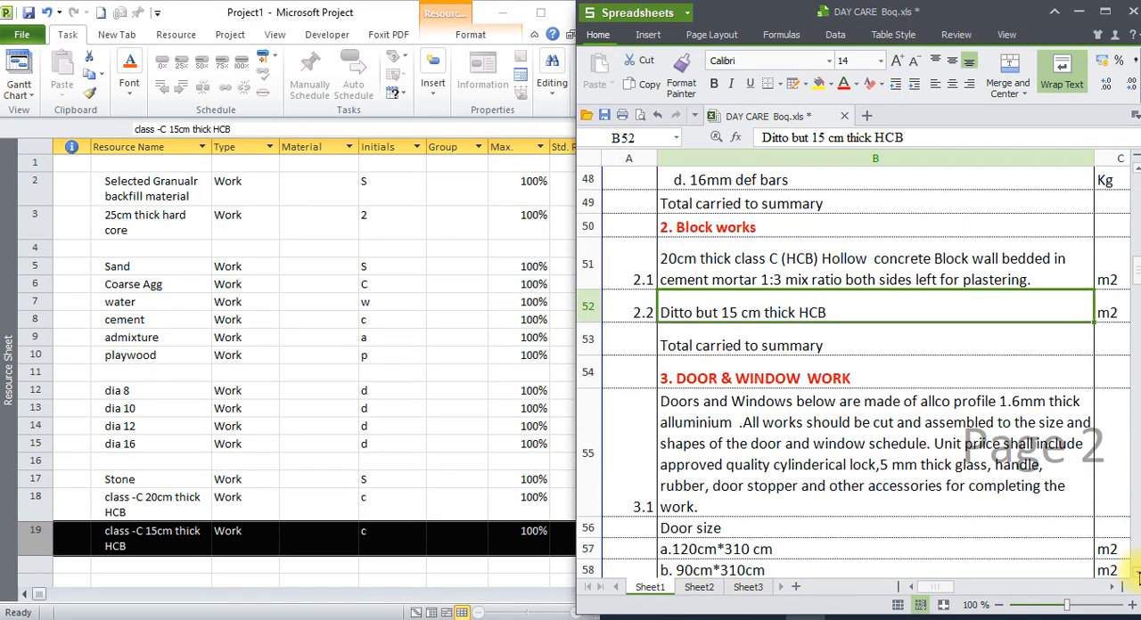
pyautogui.click(1138, 575)
pyautogui.click(501, 444)
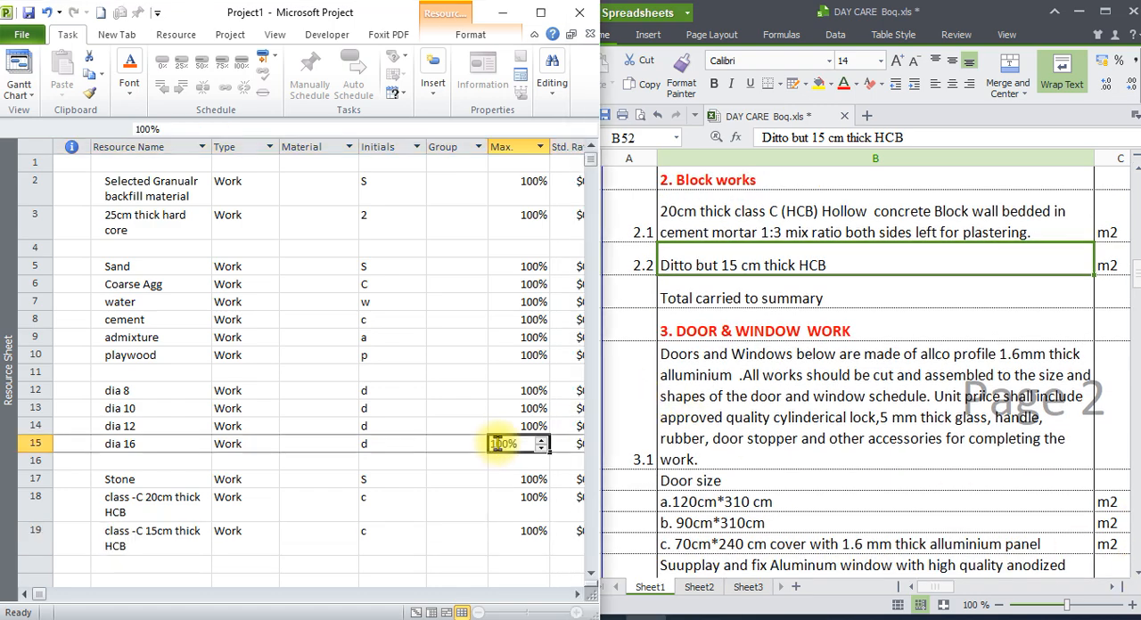
pyautogui.click(762, 405)
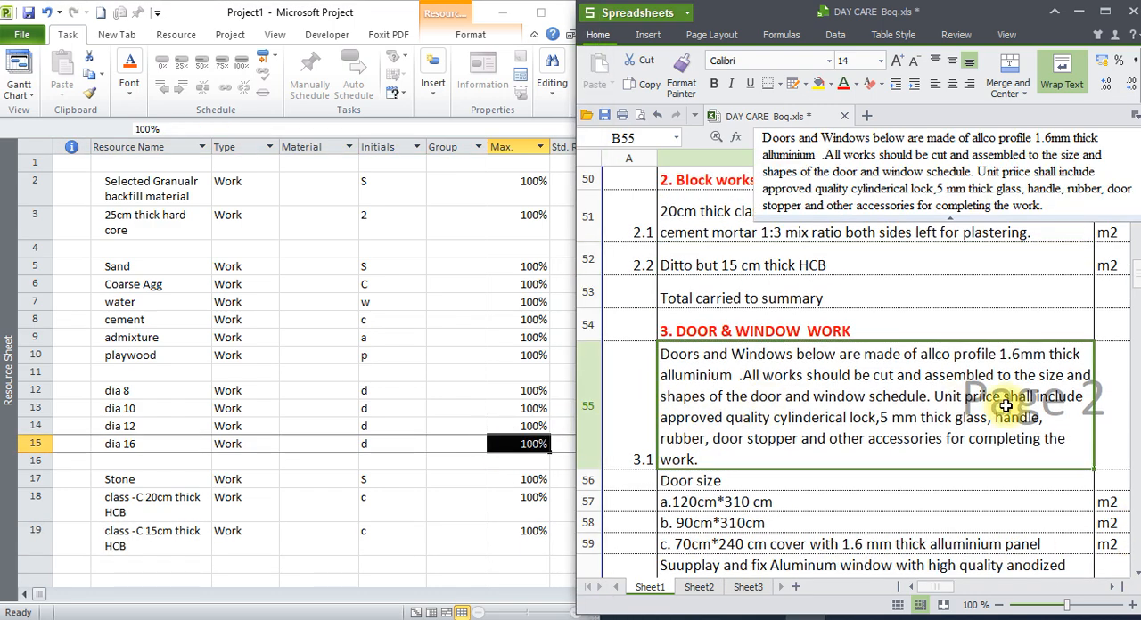
pyautogui.click(1137, 577)
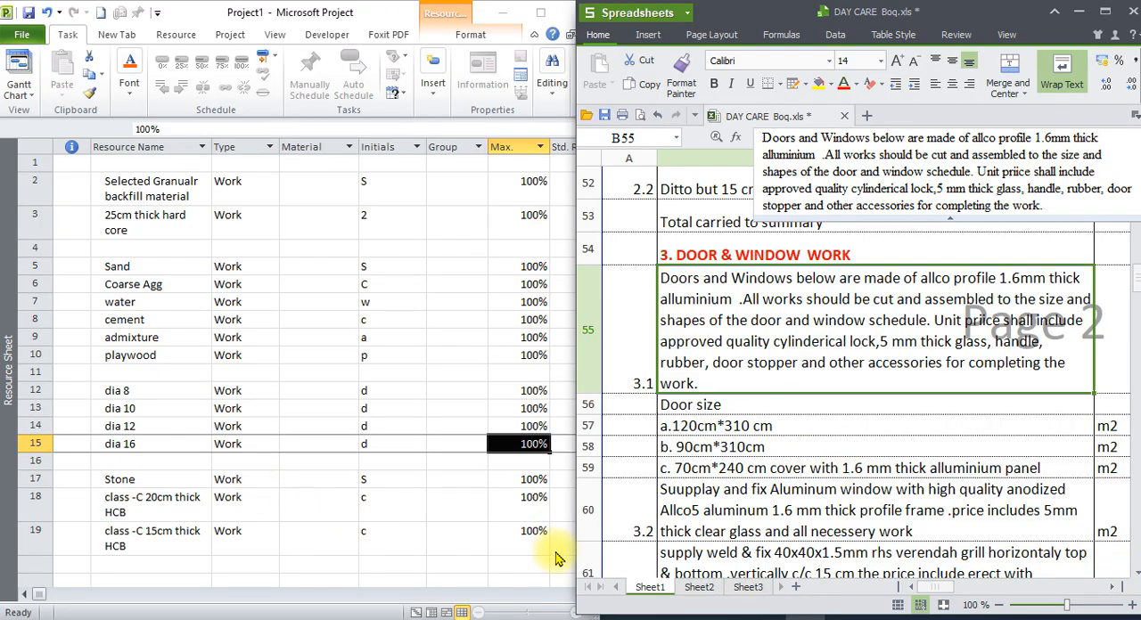
pyautogui.click(439, 522)
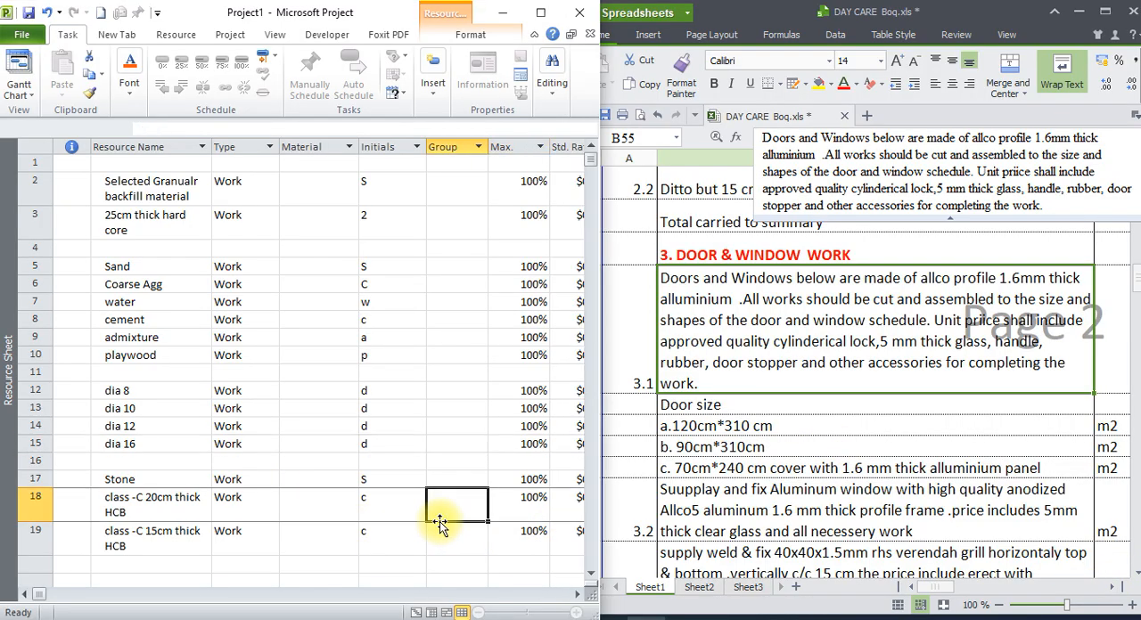
pyautogui.click(1137, 575)
pyautogui.click(1136, 574)
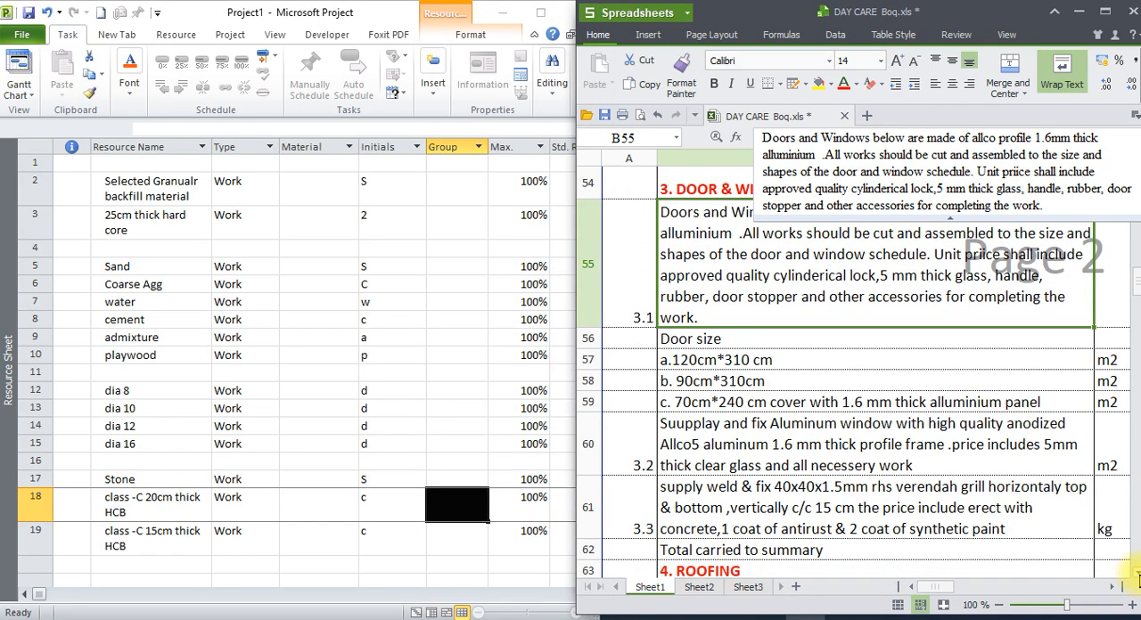
pyautogui.click(888, 360)
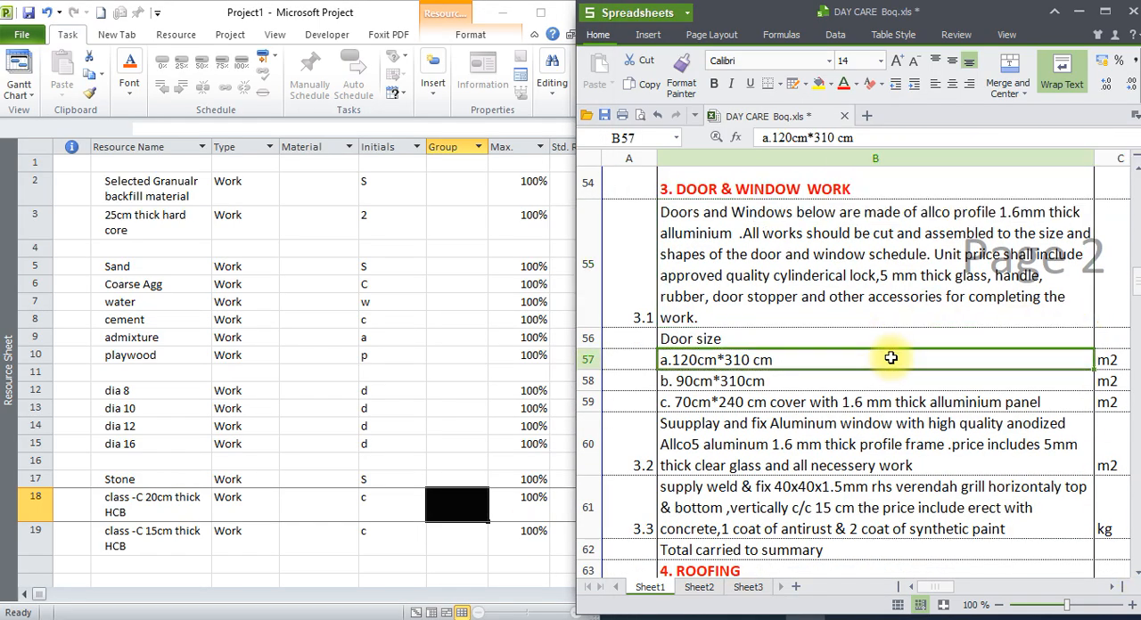
pyautogui.click(152, 564)
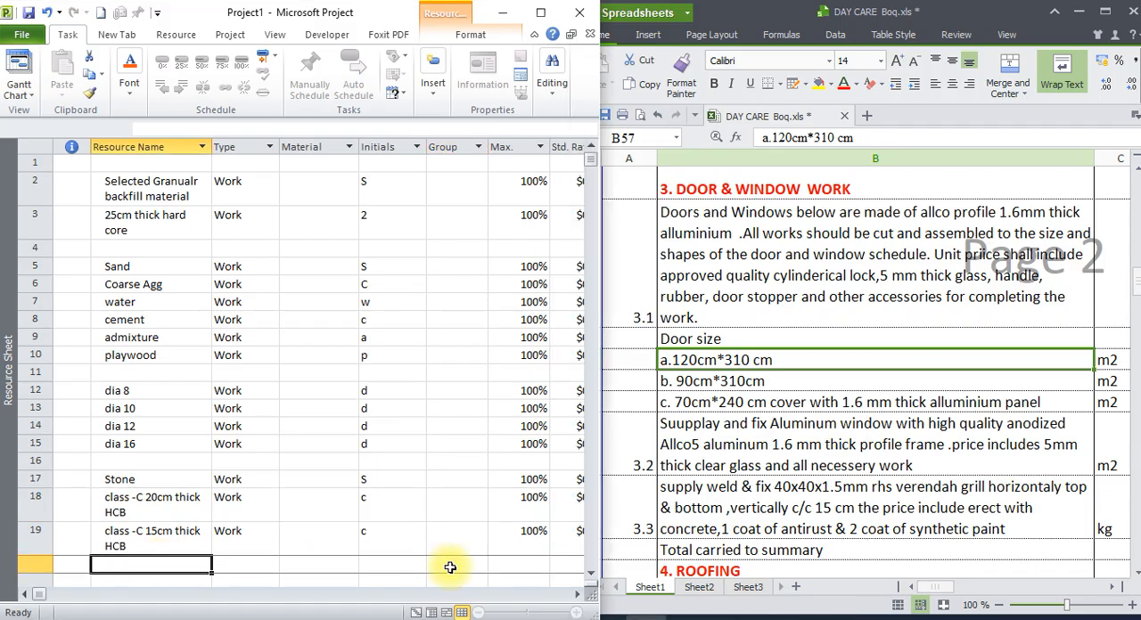
pyautogui.scroll(-5, 584, 572)
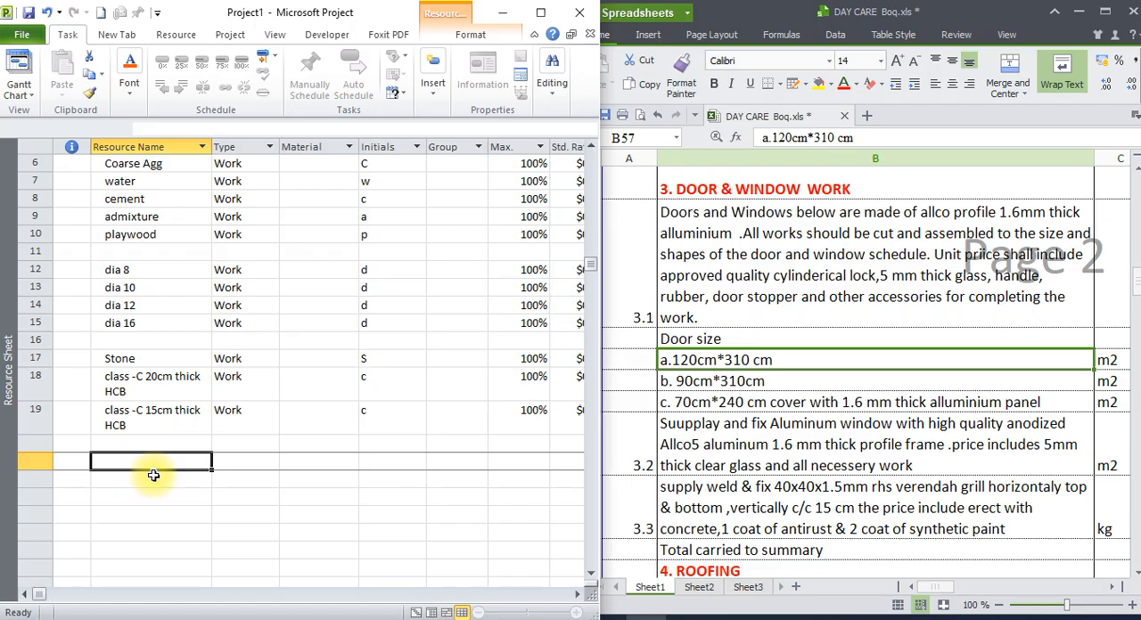
pyautogui.click(803, 287)
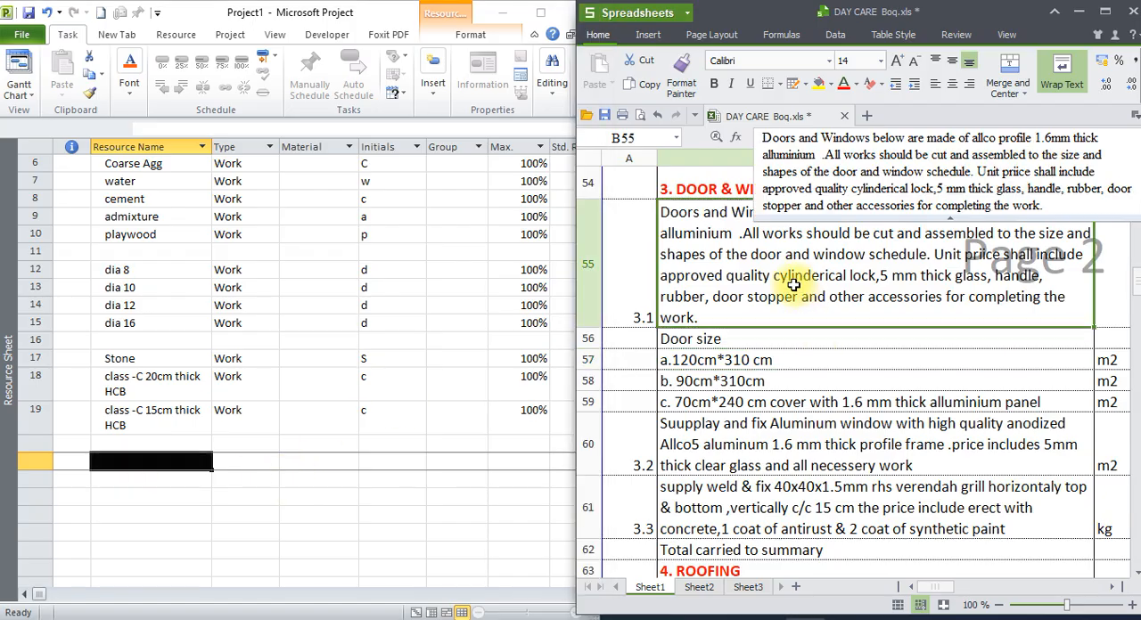
pyautogui.click(775, 363)
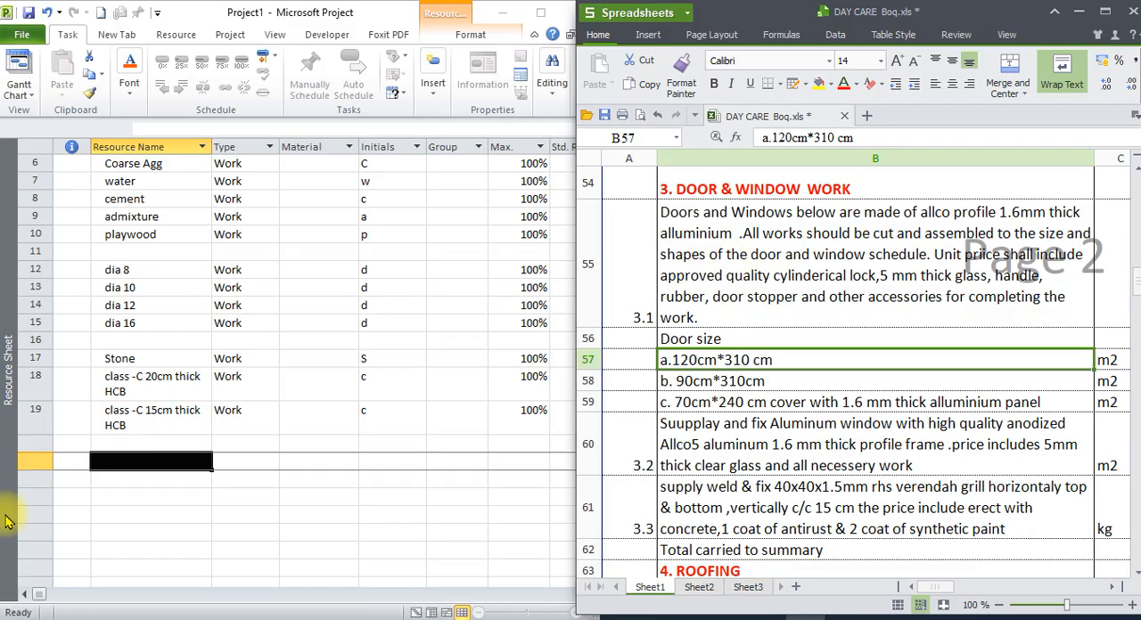
# Add the resource "1.6MM ALLUMINUM PROFILE(ALLCO)" in row 21, leaving row 20 blank below the 15 cm HCB.
pyautogui.click(138, 463)
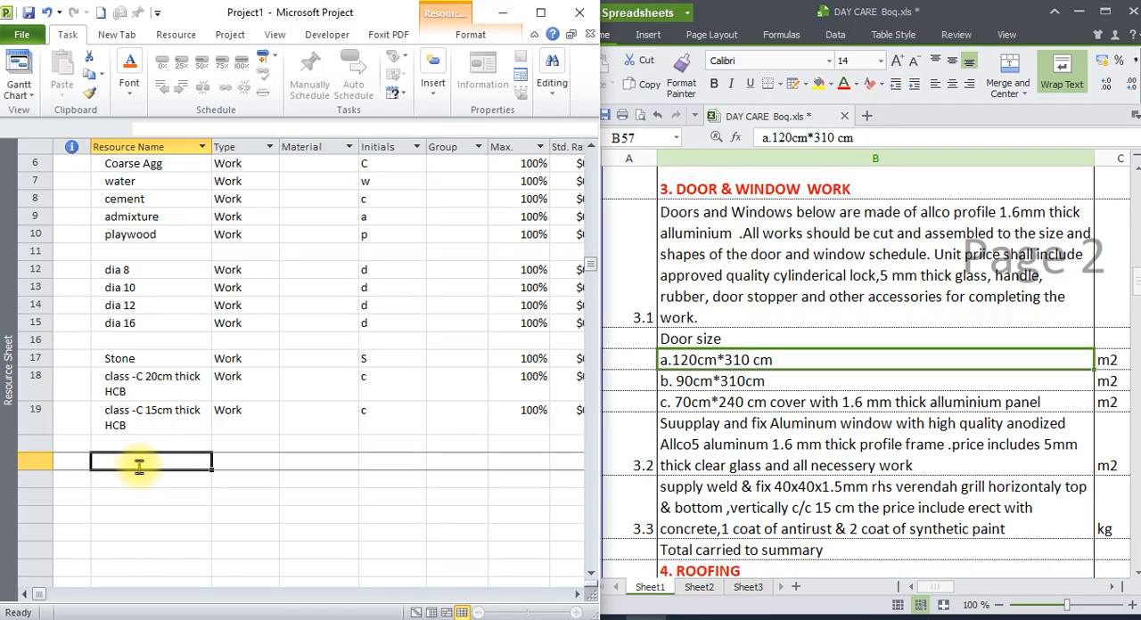
pyautogui.write('ALL')
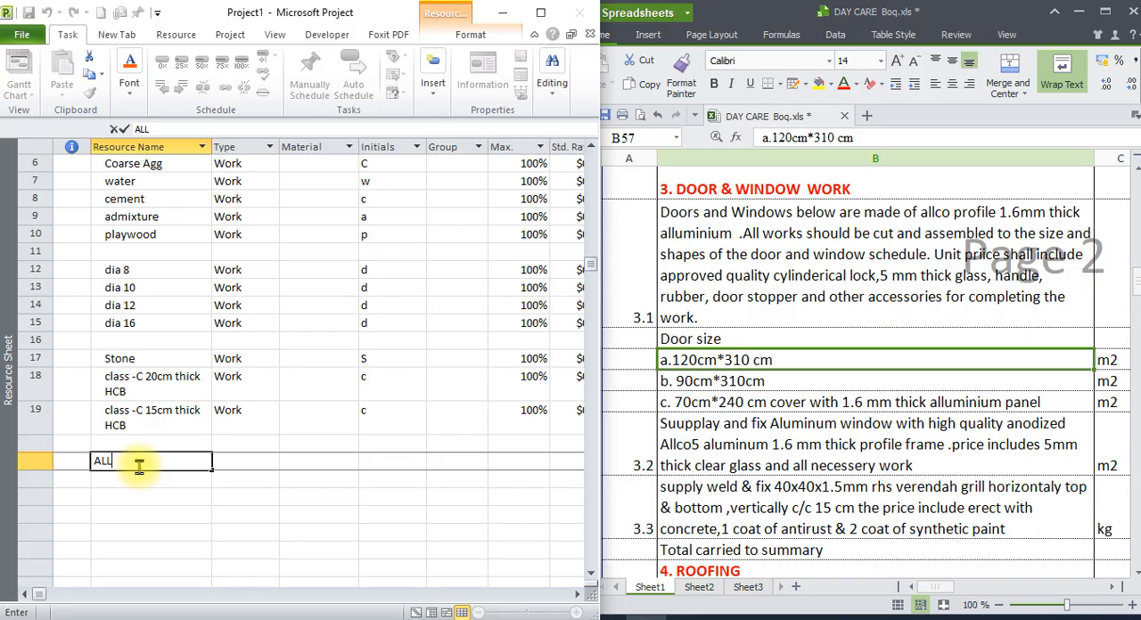
pyautogui.press('BackSpace')
pyautogui.write('1')
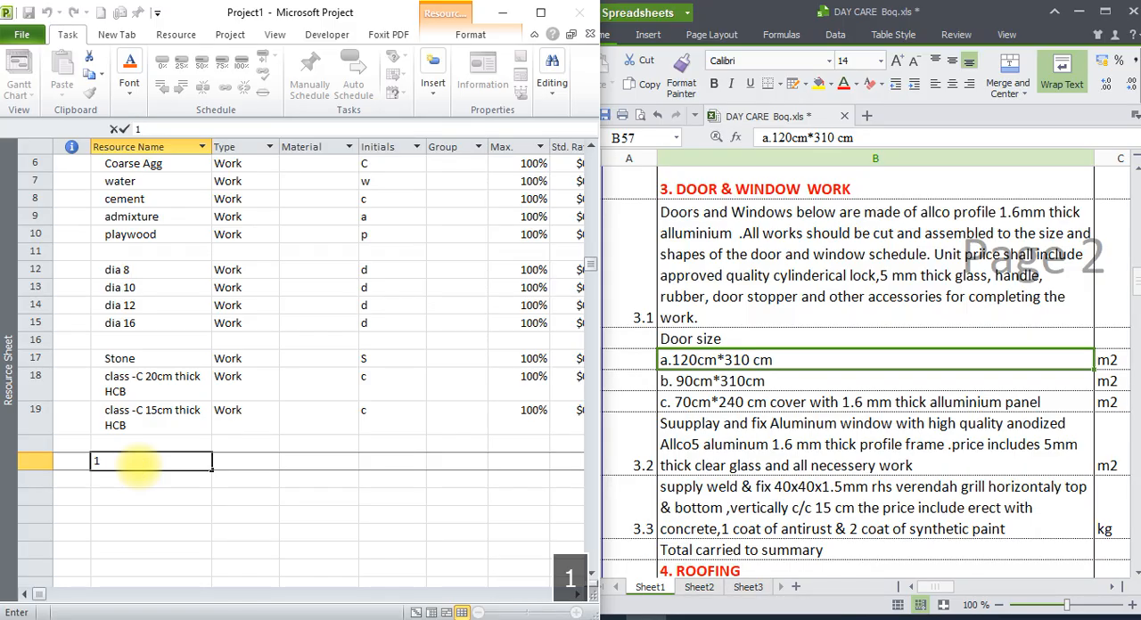
pyautogui.write('.6MM ')
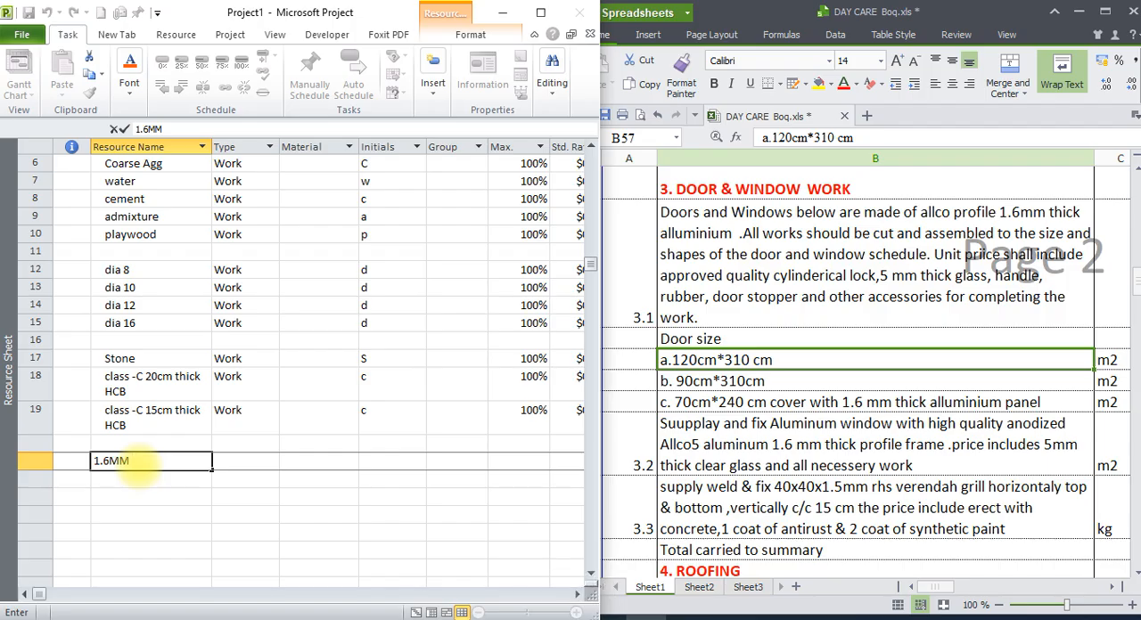
pyautogui.write('ALLUMI')
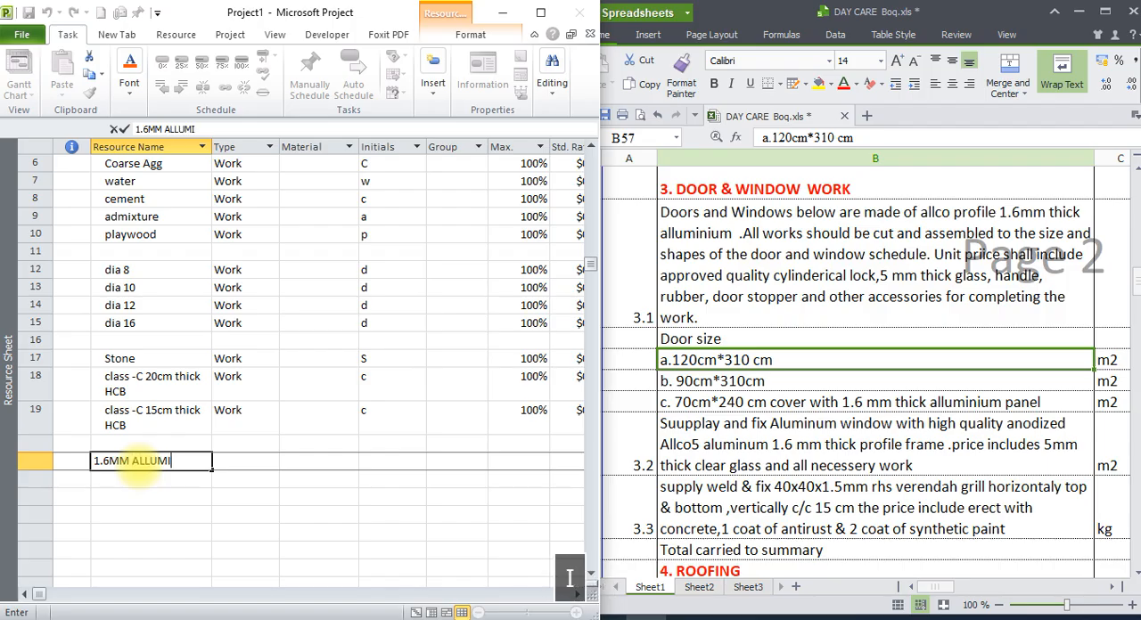
pyautogui.write('NUM ')
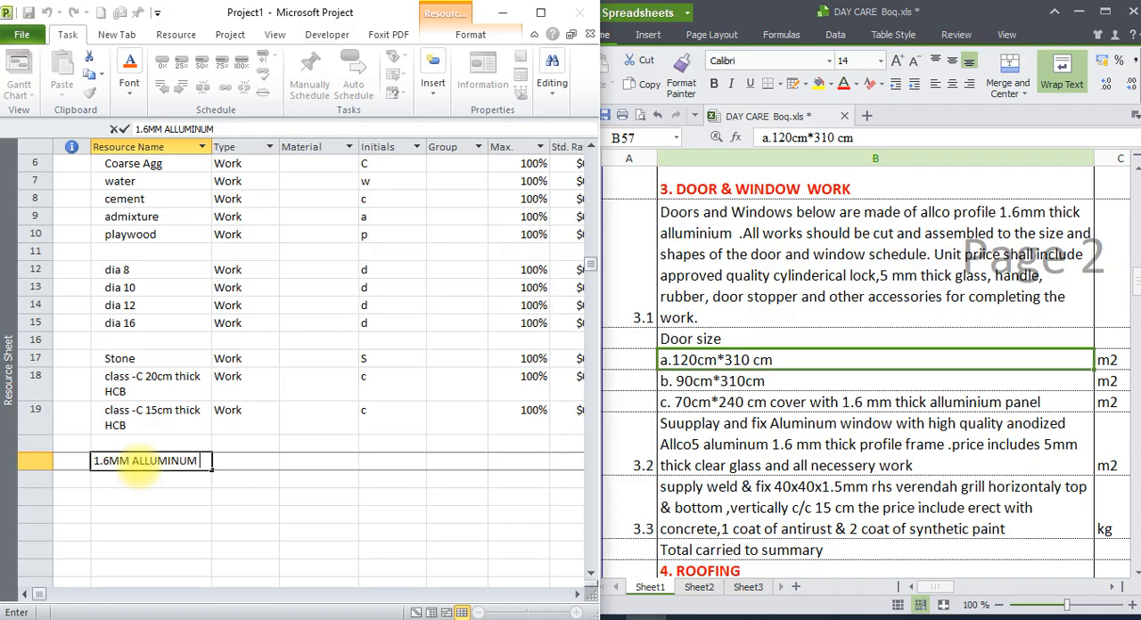
pyautogui.write('PROFILE')
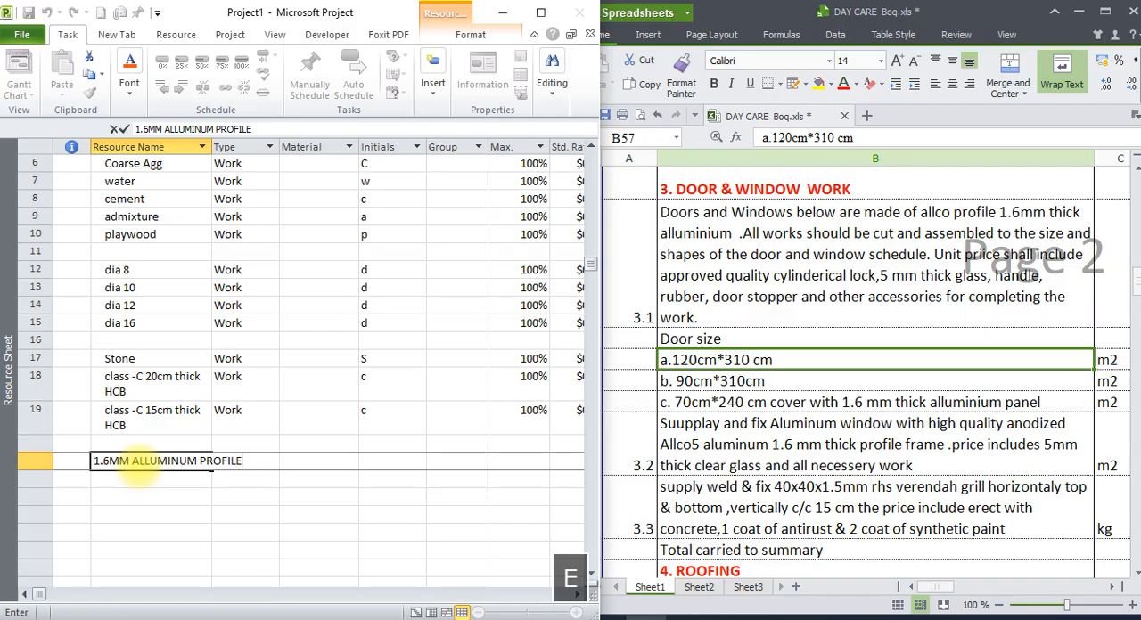
pyautogui.write('(ALL')
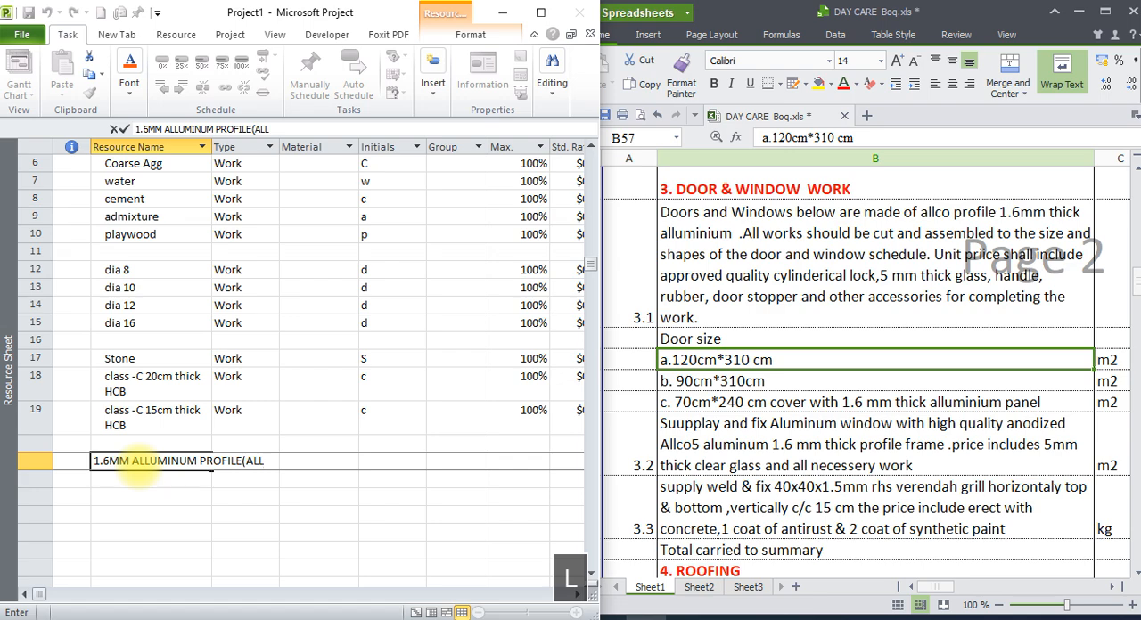
pyautogui.write('CO')
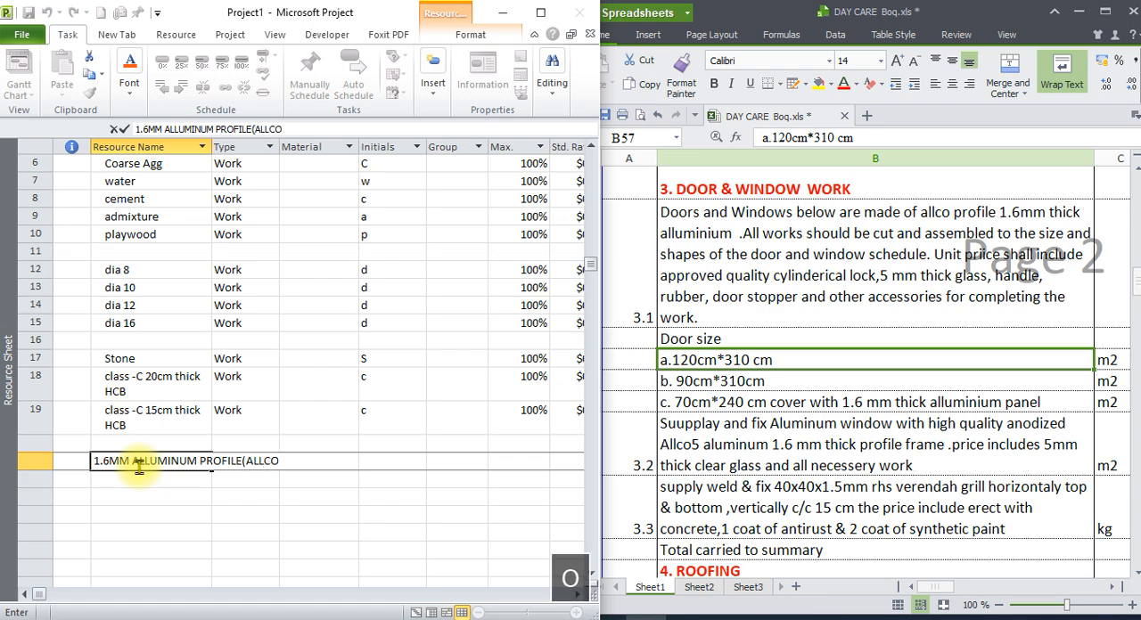
pyautogui.write(')')
pyautogui.click(135, 508)
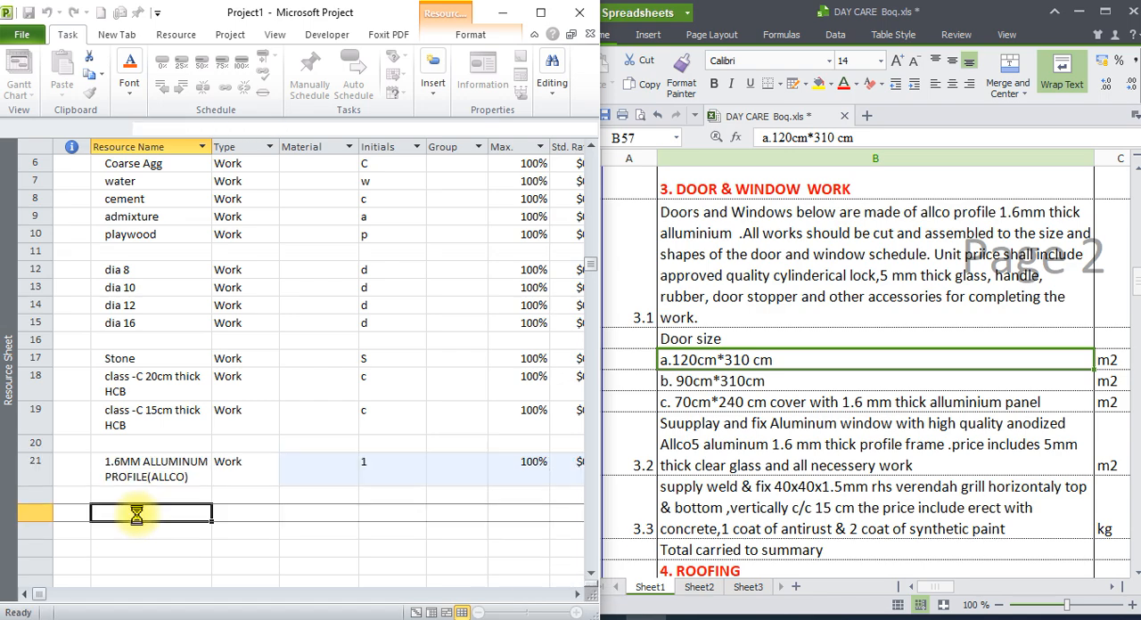
pyautogui.click(166, 480)
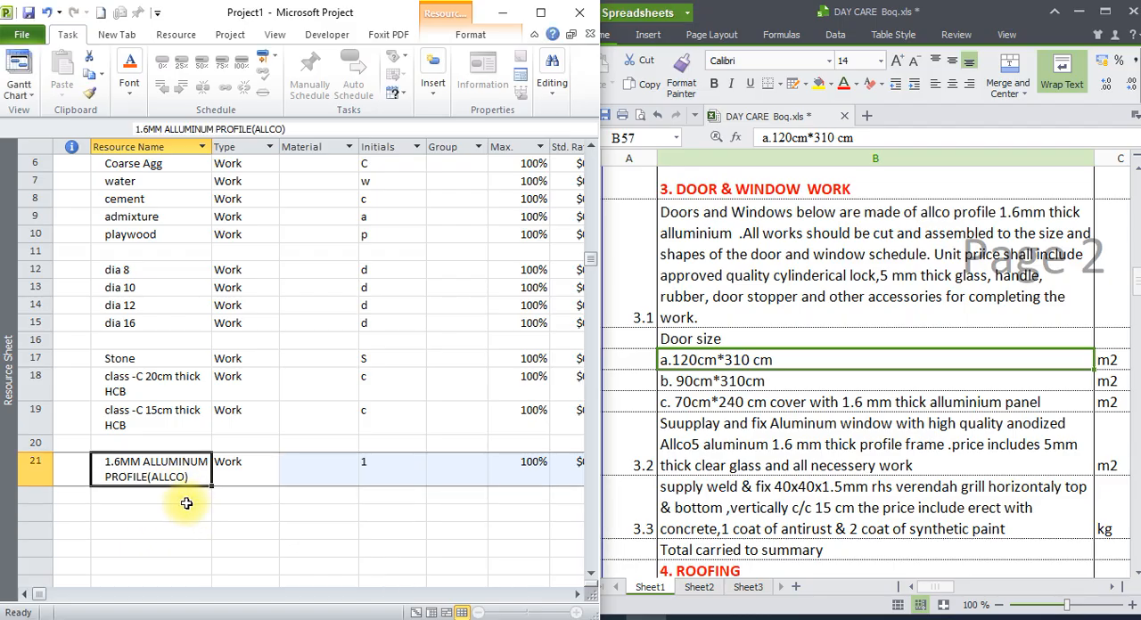
# Add the lock from bill item 3.1 as the resource "Cylinderical lock" in row 22, directly below the aluminium profile.
pyautogui.click(851, 303)
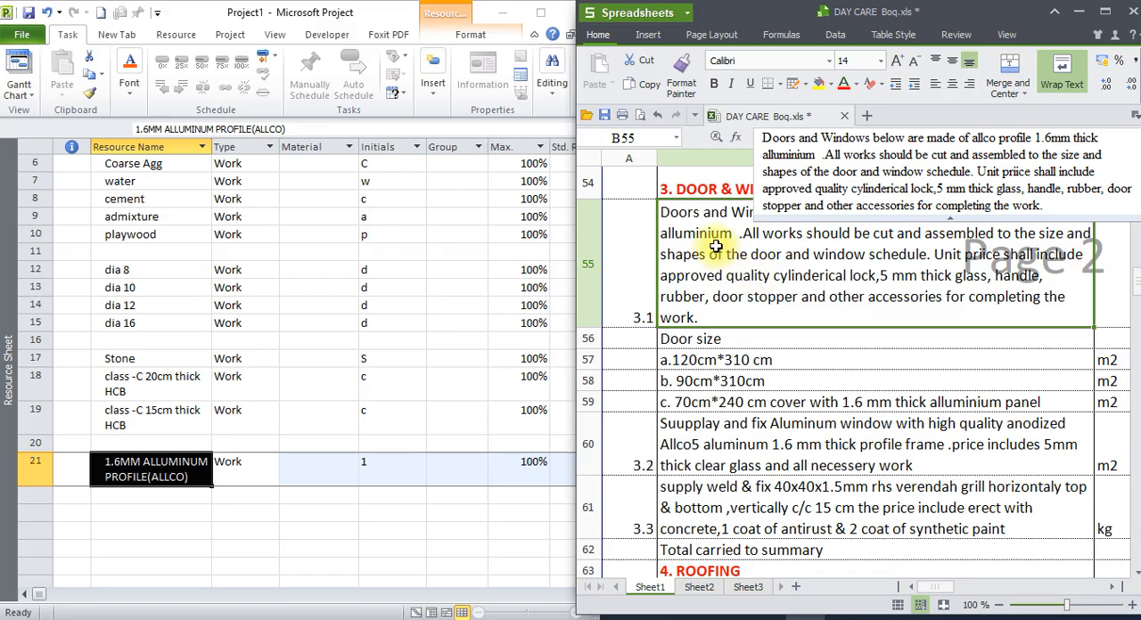
pyautogui.click(786, 380)
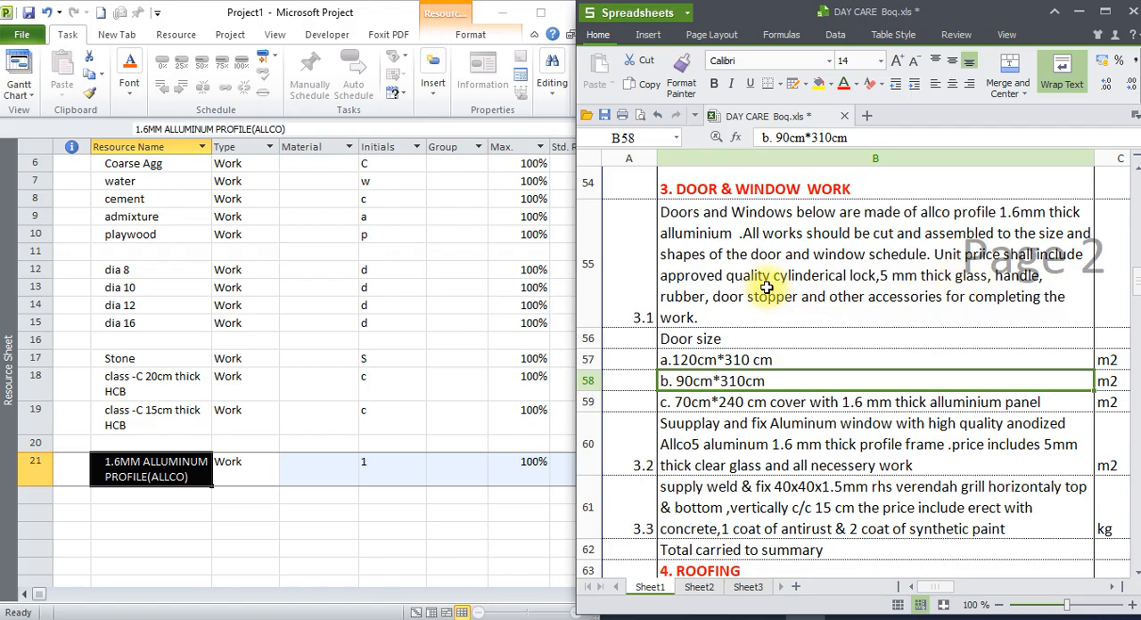
pyautogui.click(841, 285)
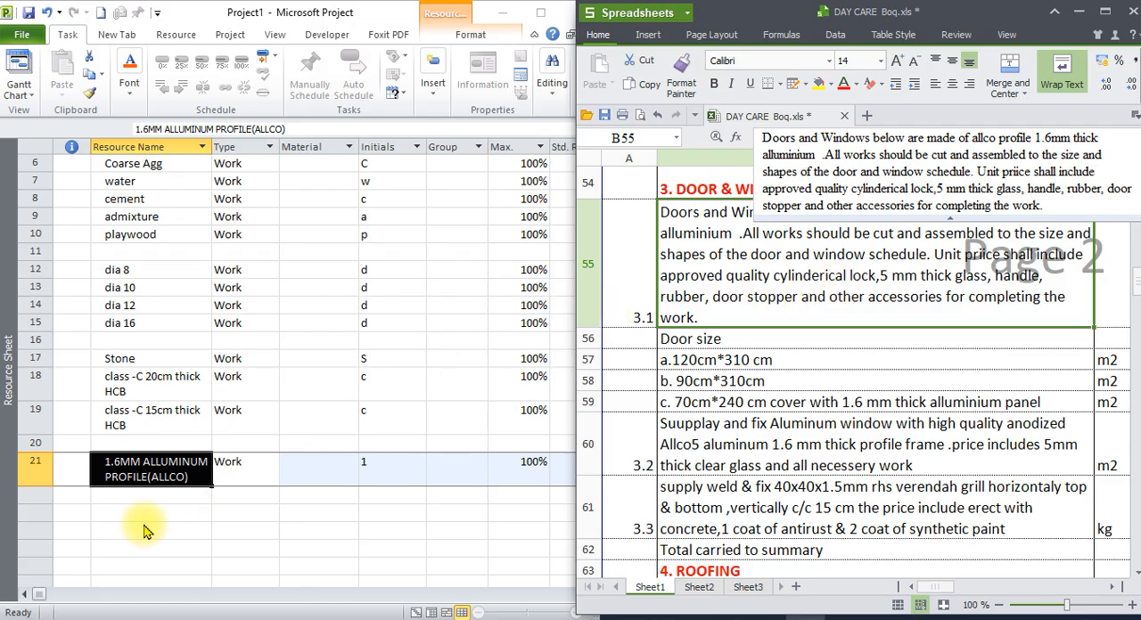
pyautogui.click(146, 497)
pyautogui.write('CY')
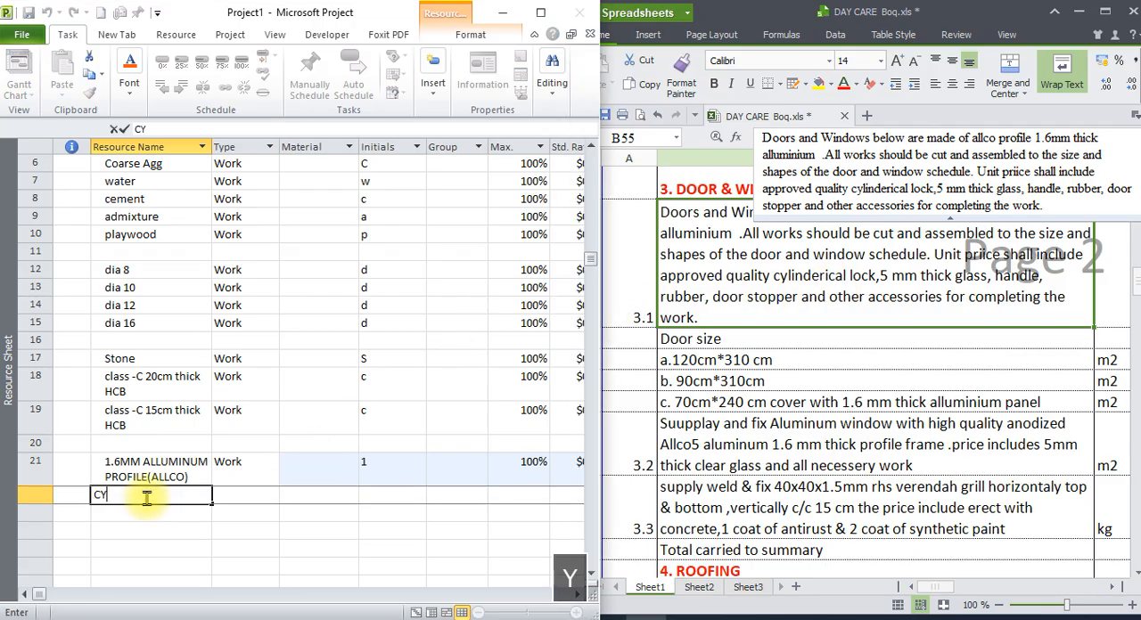
pyautogui.write('LINDERIC')
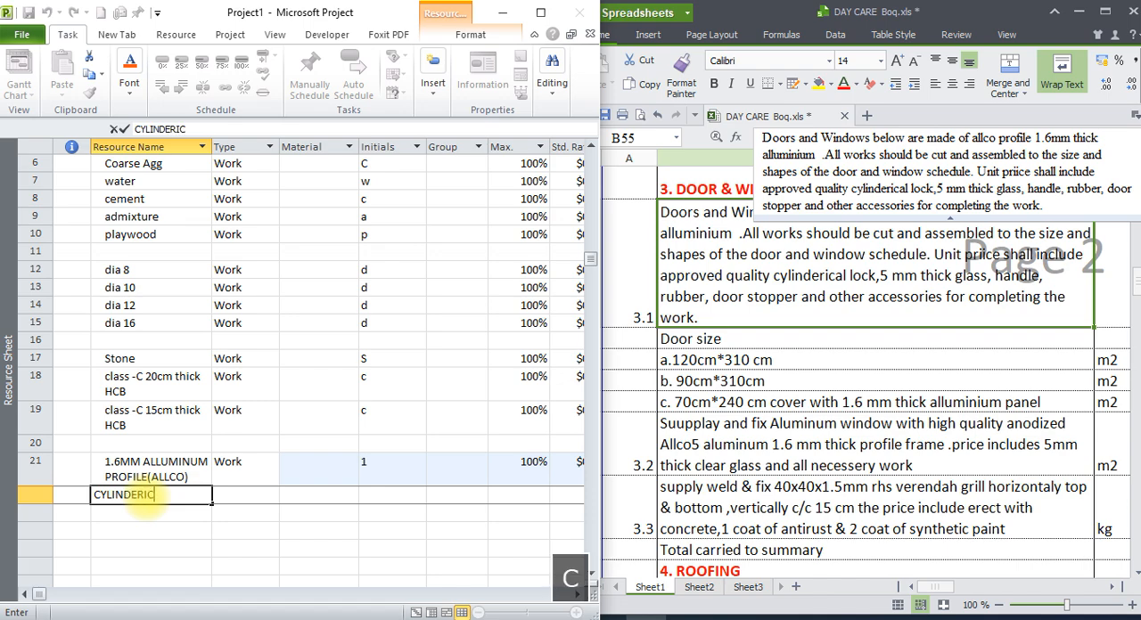
pyautogui.write('AL')
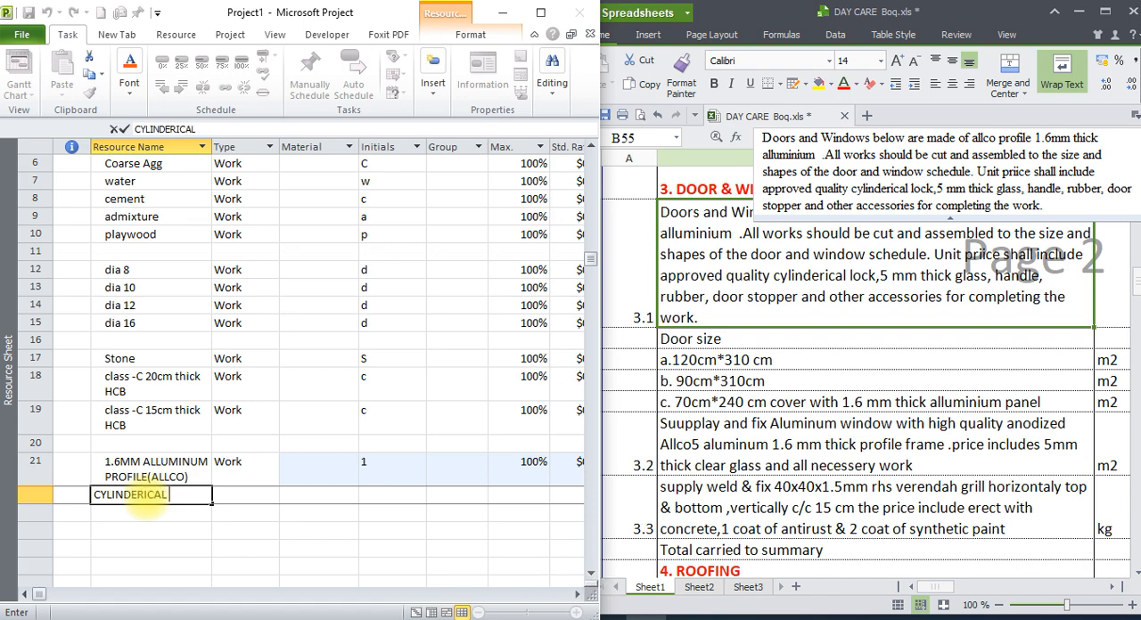
pyautogui.press('BackSpace')
pyautogui.press('BackSpace')
pyautogui.press('BackSpace')
pyautogui.press('BackSpace')
pyautogui.press('BackSpace')
pyautogui.press('BackSpace')
pyautogui.press('BackSpace')
pyautogui.press('BackSpace')
pyautogui.press('BackSpace')
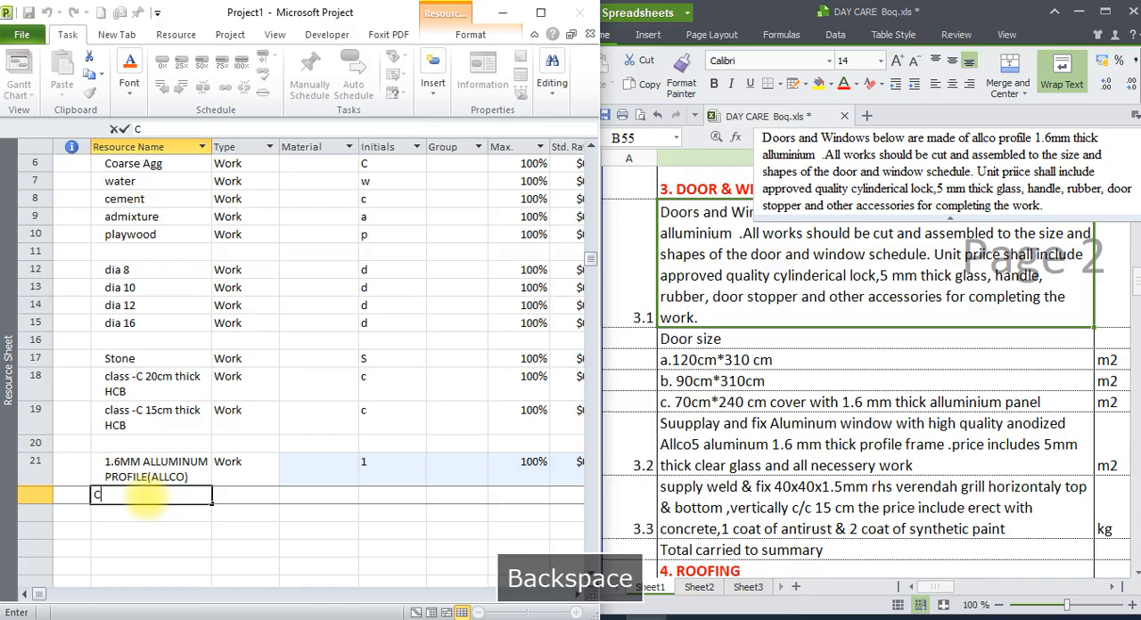
pyautogui.press('capslock')
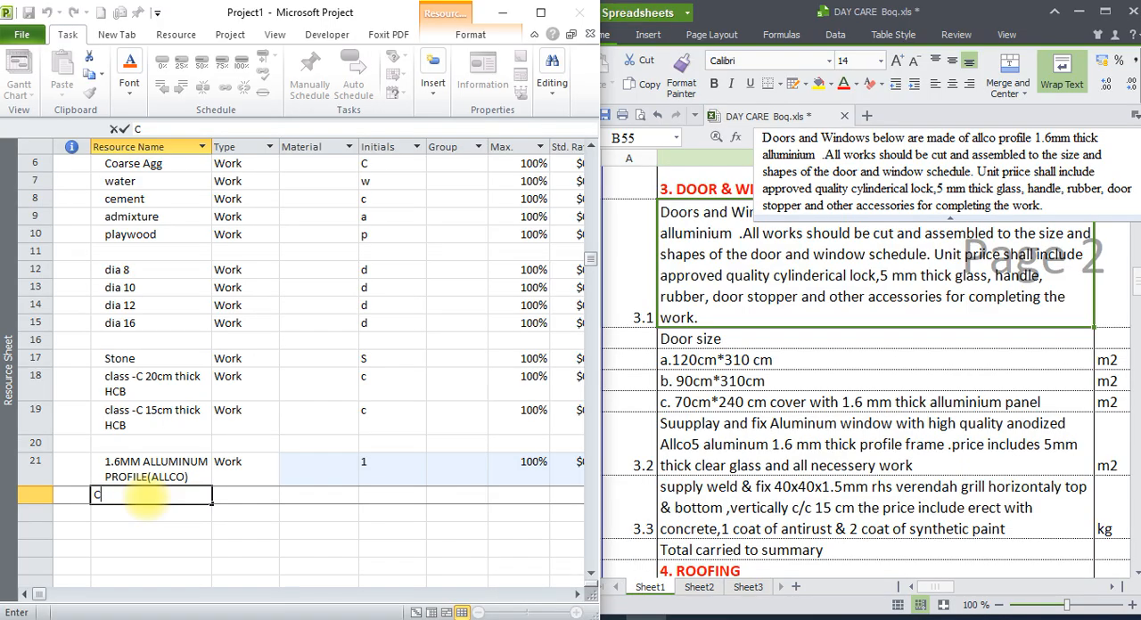
pyautogui.write('ylin')
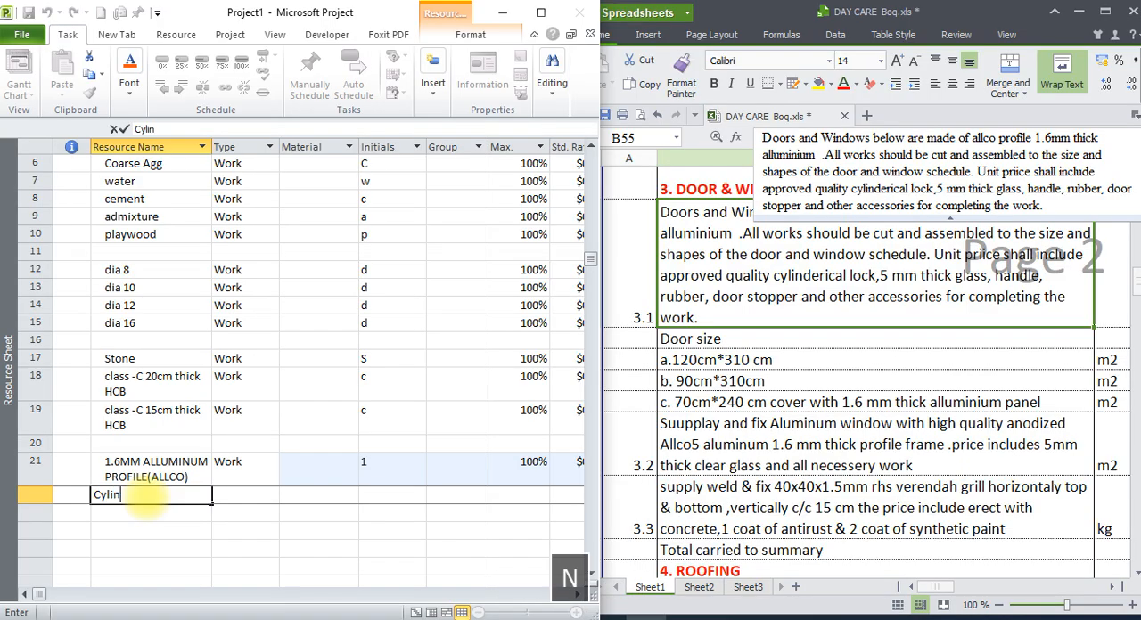
pyautogui.write('derical lock')
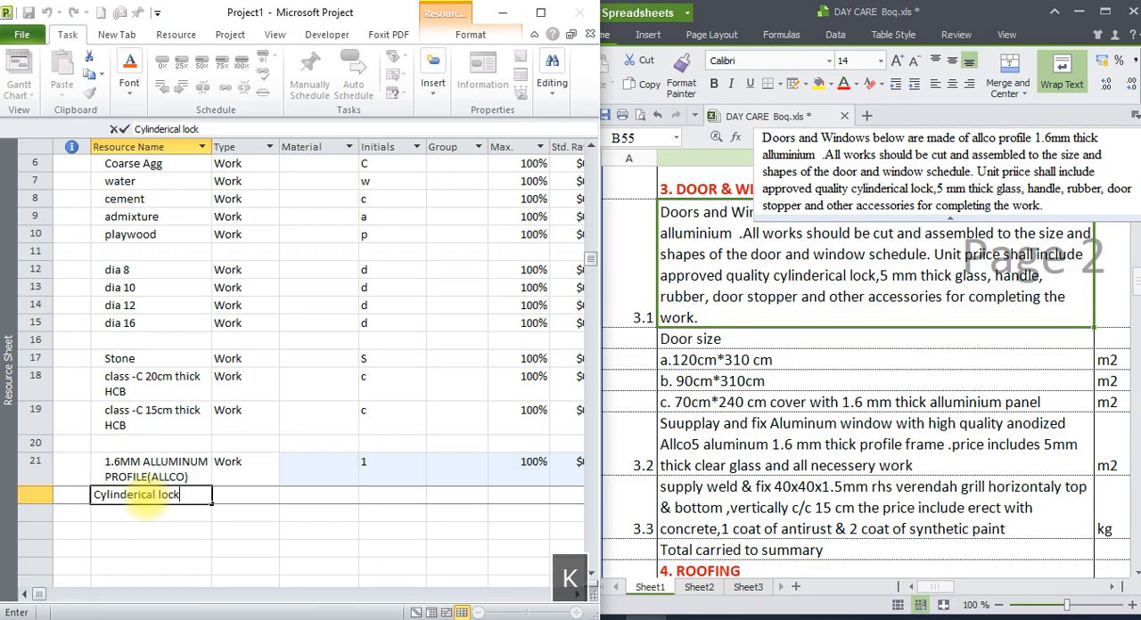
pyautogui.press('Return')
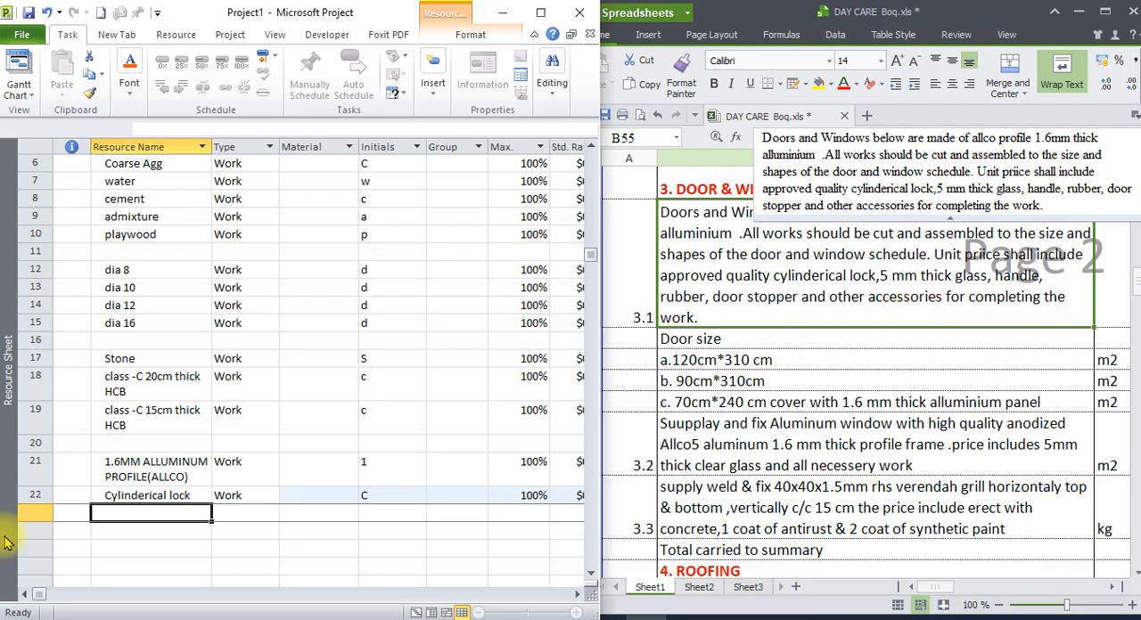
# Add the resource "5mm thick clear g;lass" in row 23, directly below the cylindrical lock.
pyautogui.write('5mm thi')
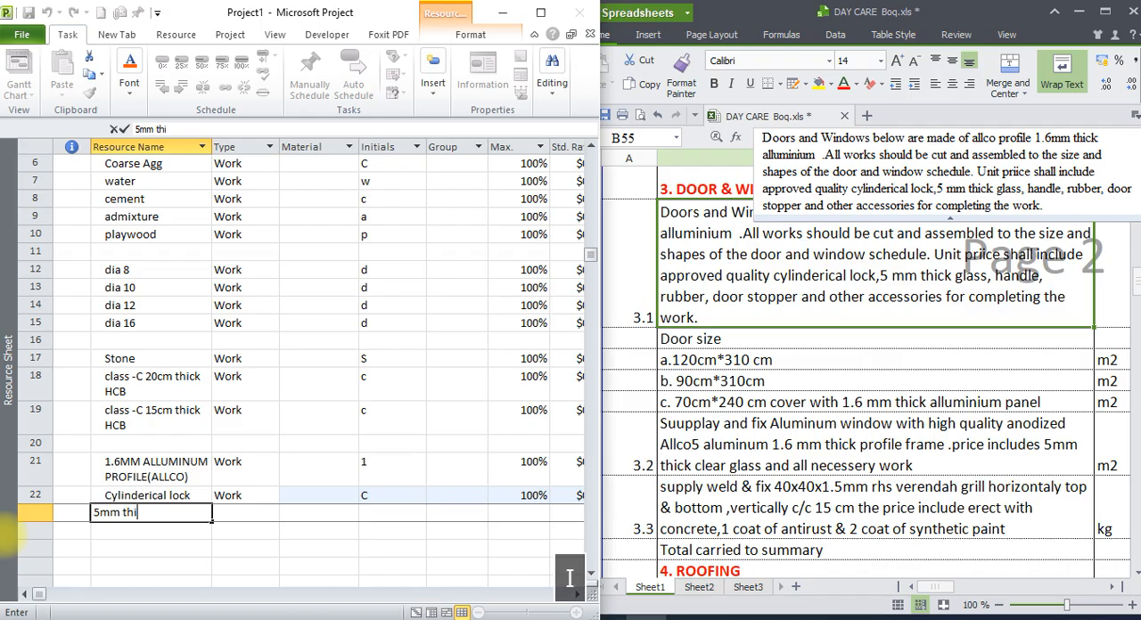
pyautogui.write('ck cle')
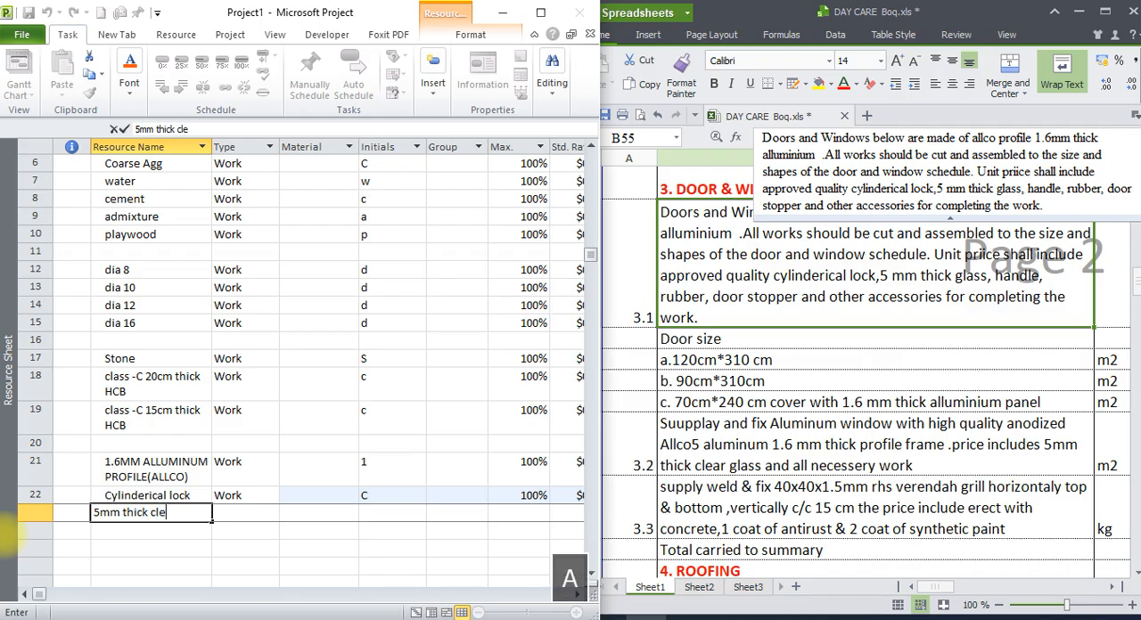
pyautogui.write('ar')
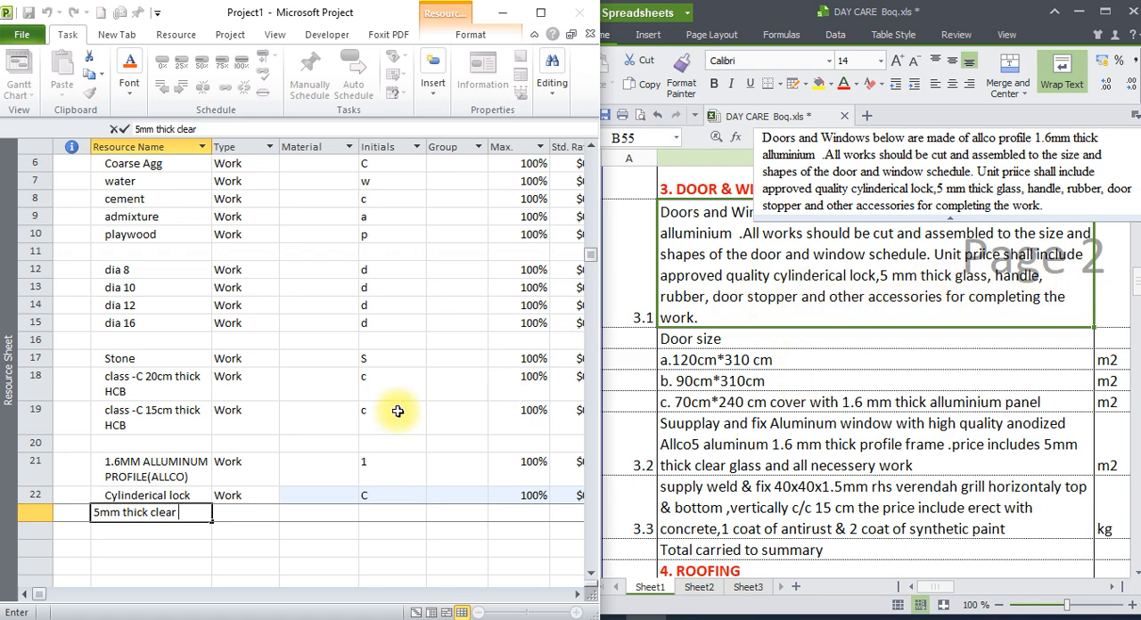
pyautogui.write('g')
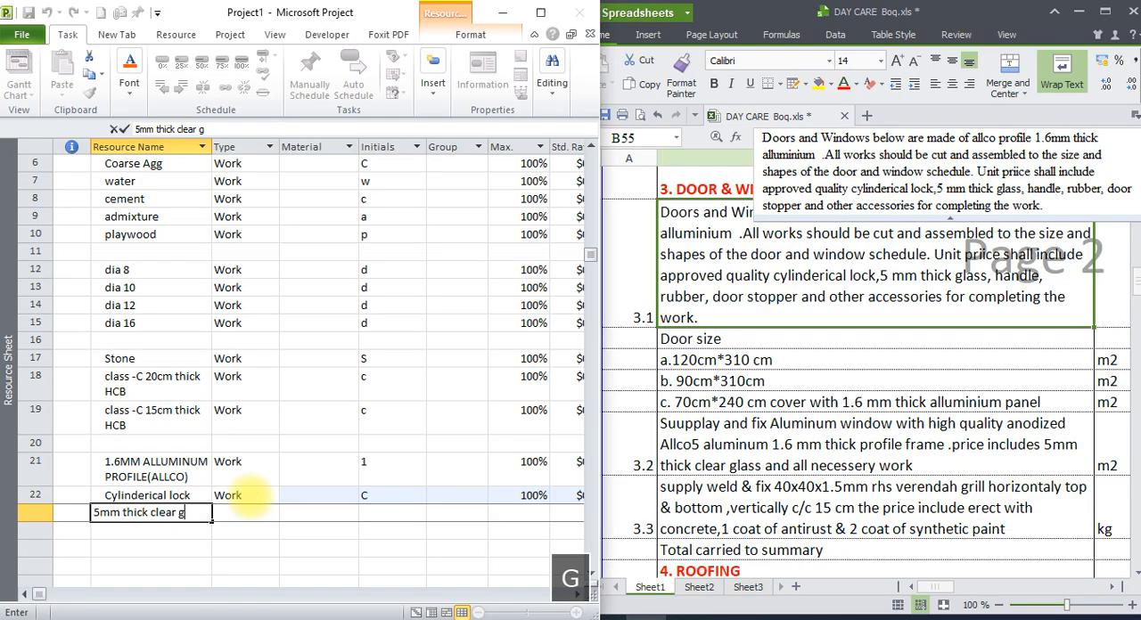
pyautogui.write(';lass')
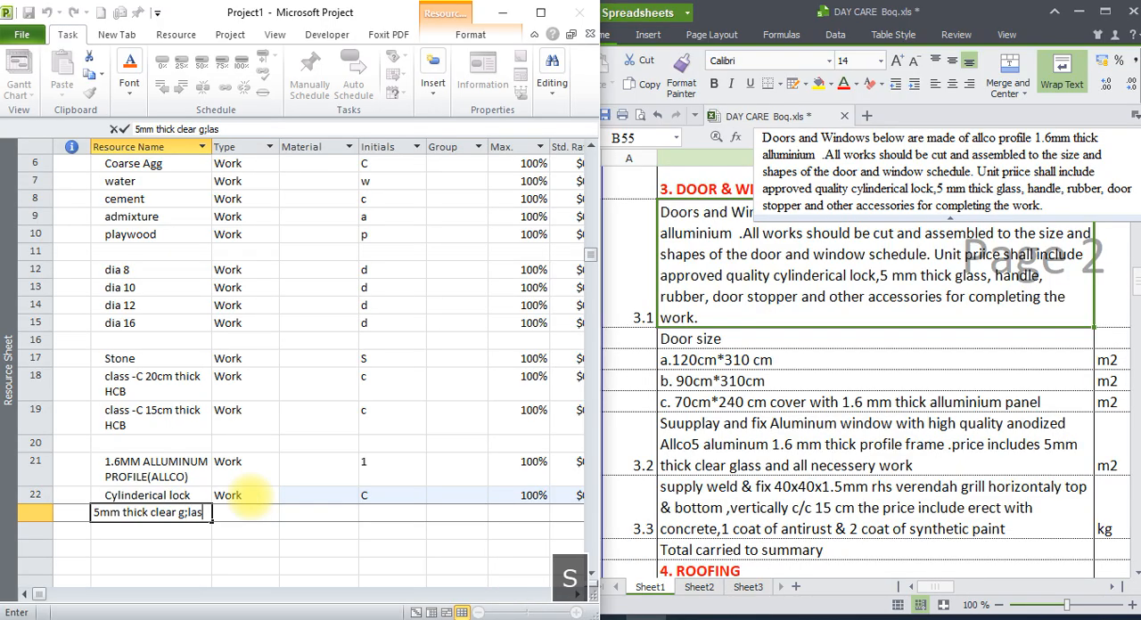
pyautogui.press('Return')
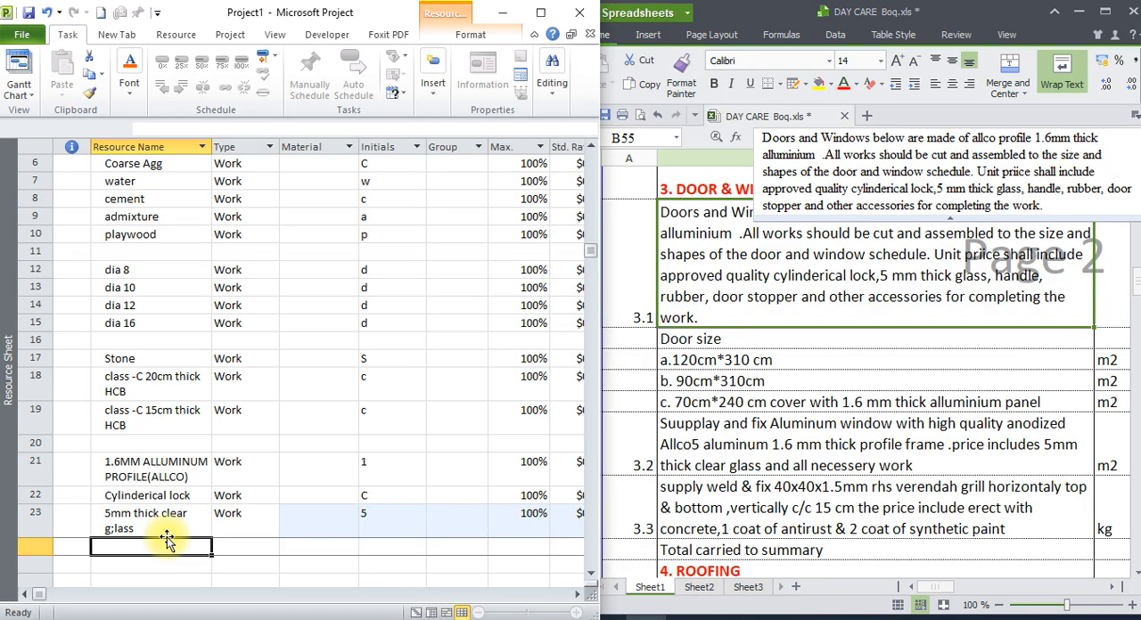
# Add the resources "handle" and "Rubber" from bill item 3.1 in rows 24 and 25.
pyautogui.write('handle')
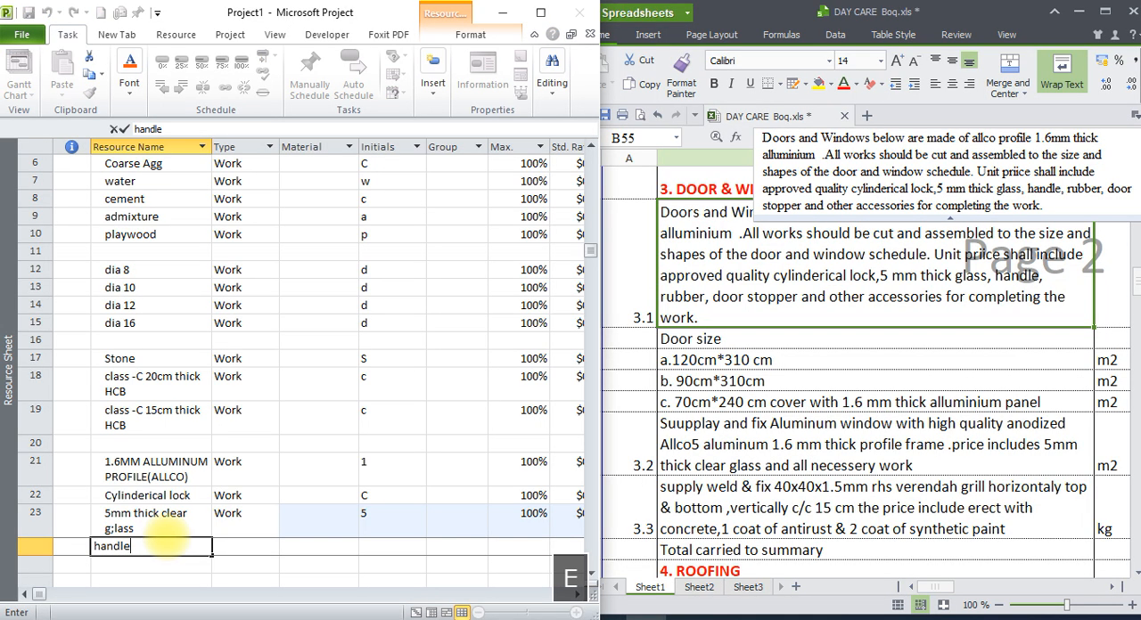
pyautogui.press('Return')
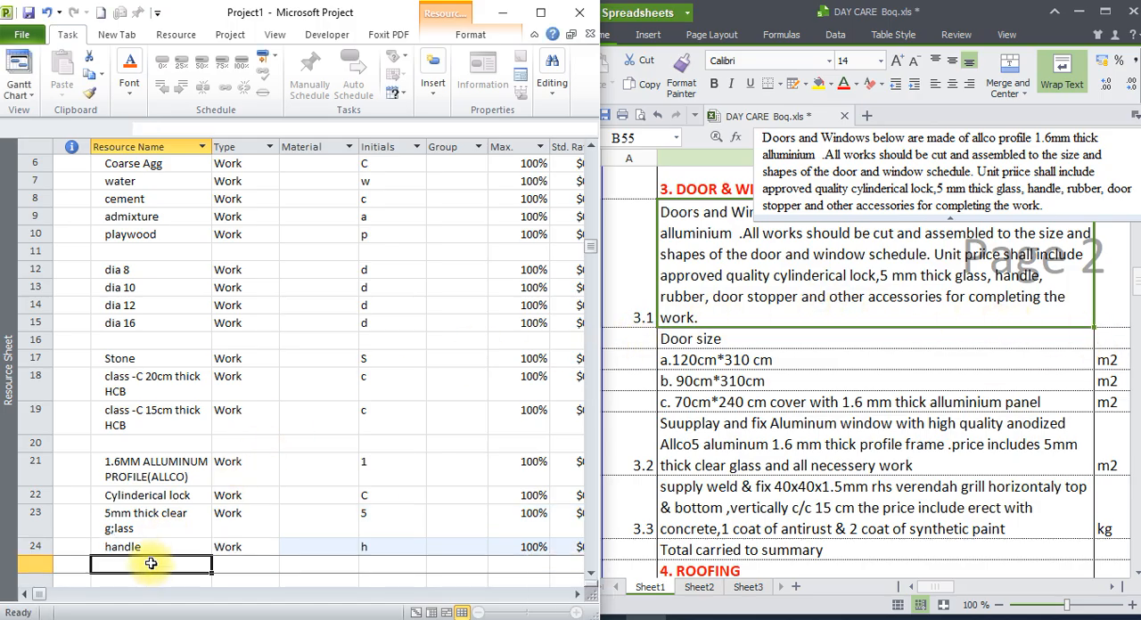
pyautogui.press('CapsLock')
pyautogui.write('Rubber')
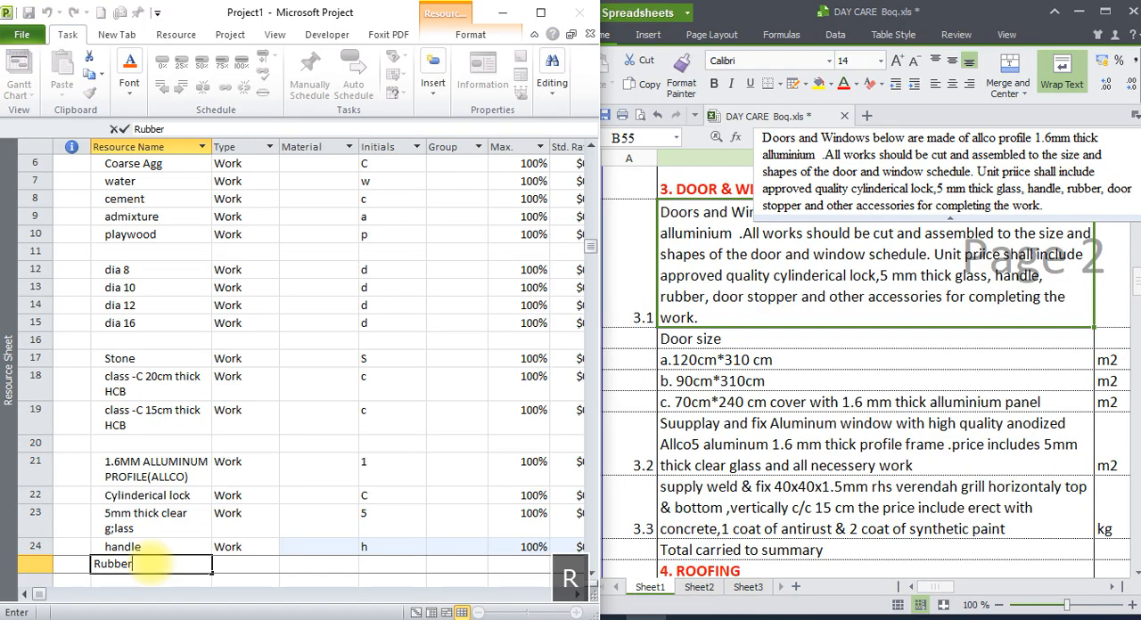
pyautogui.press('Return')
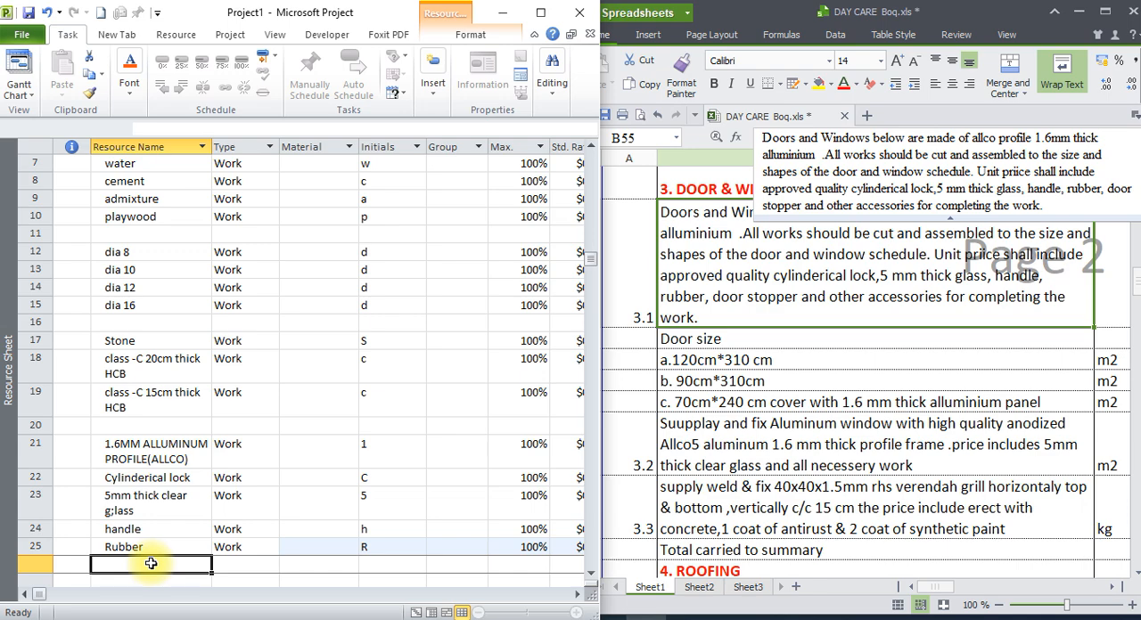
# Add the resource "door stopper" in row 26, directly below the rubber.
pyautogui.click(153, 546)
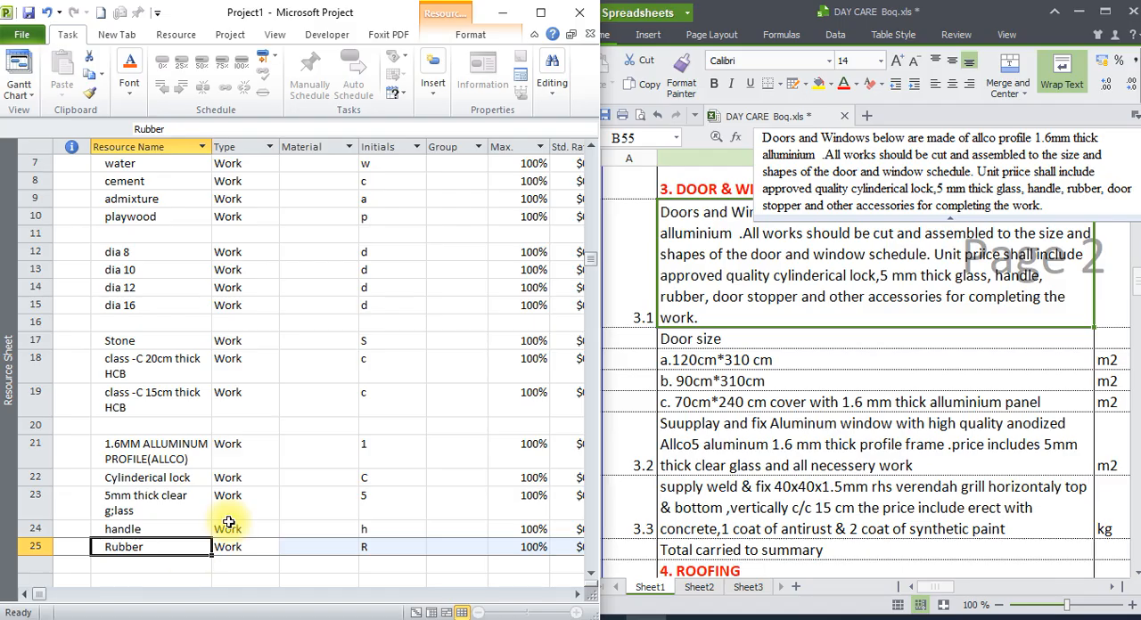
pyautogui.scroll(-1, 229, 522)
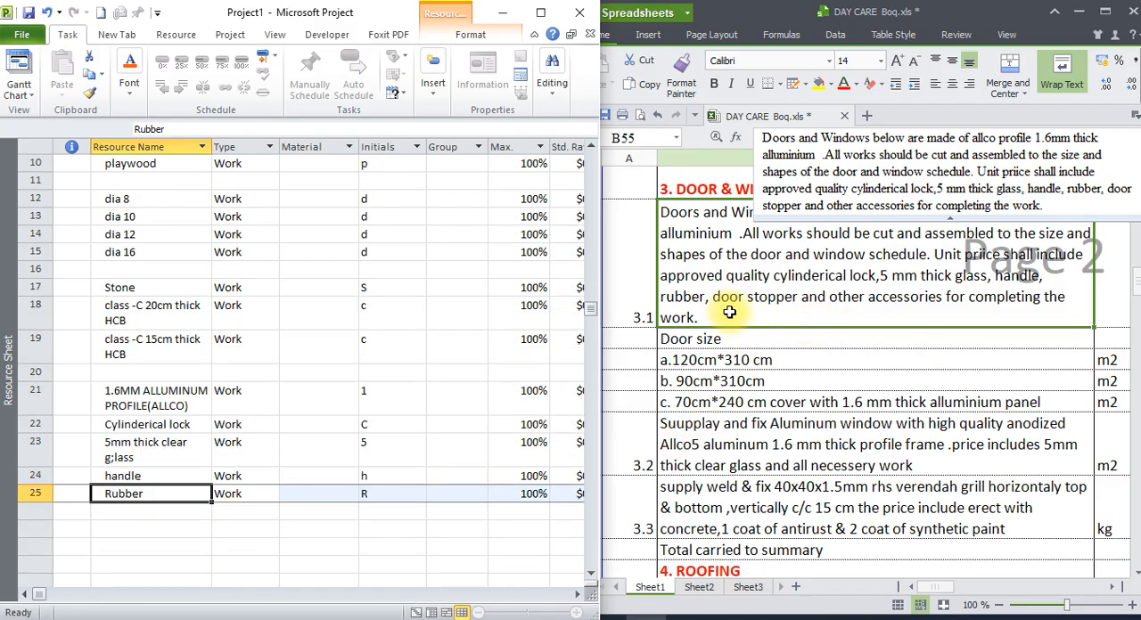
pyautogui.click(142, 511)
pyautogui.write('door s')
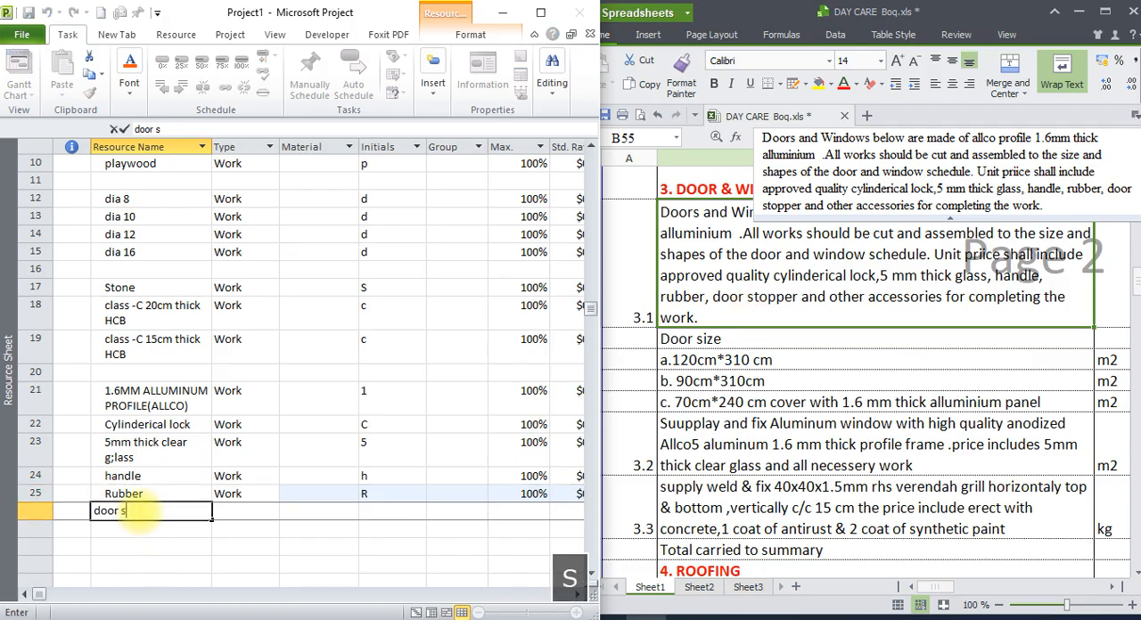
pyautogui.write('topper')
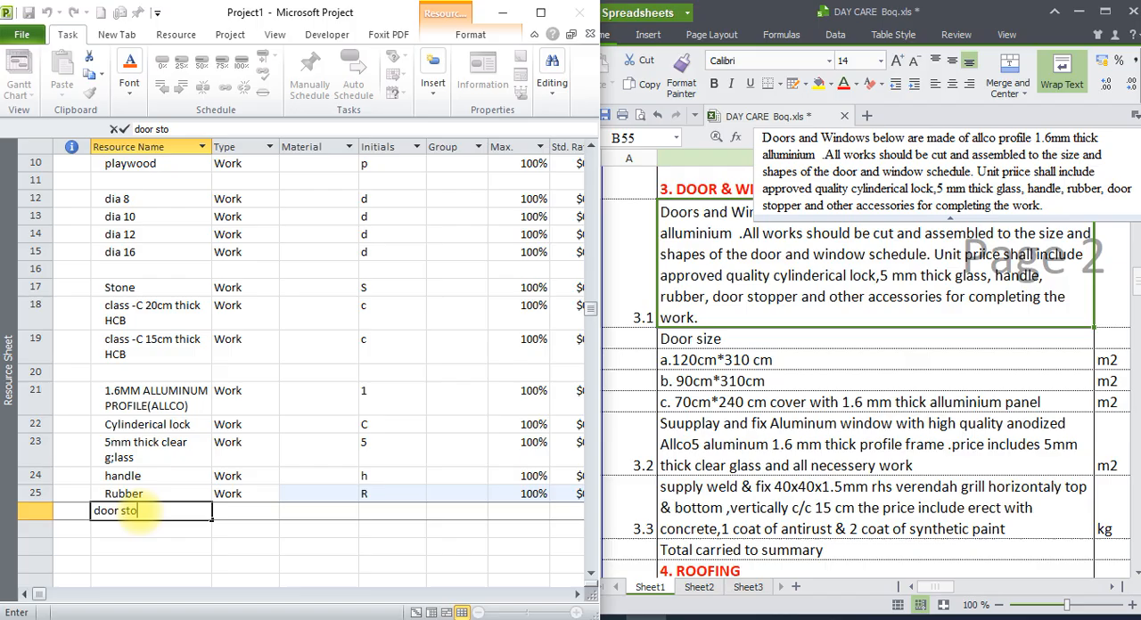
pyautogui.press('Return')
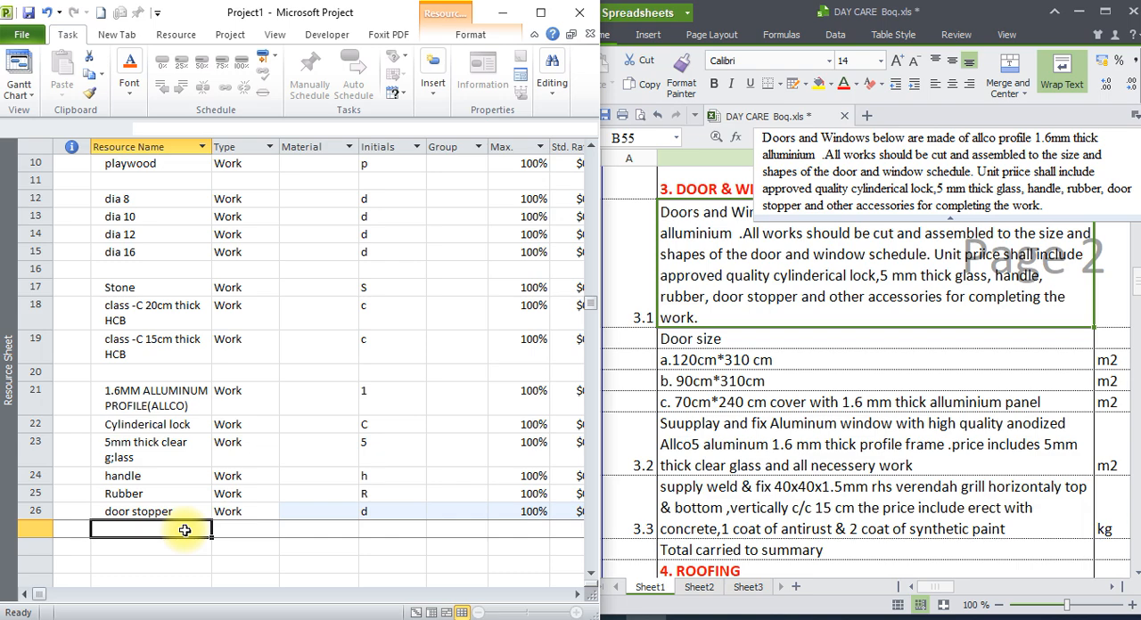
# Add the door fitting "hinges/pivot" as a resource in row 27, below the door stopper.
pyautogui.write('hing')
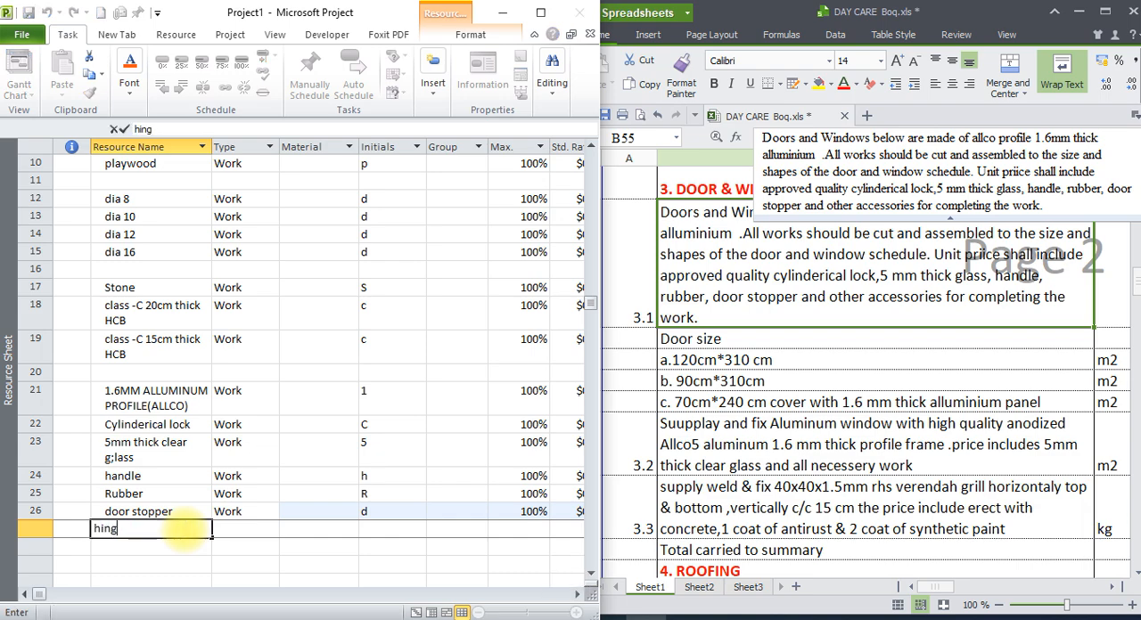
pyautogui.write('es')
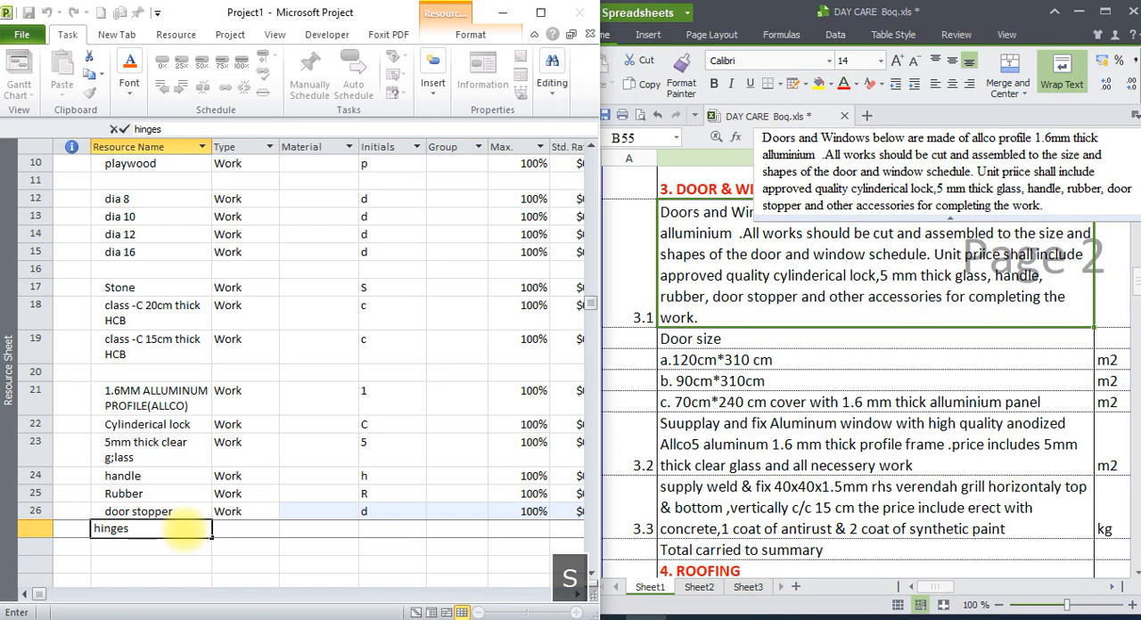
pyautogui.write('/')
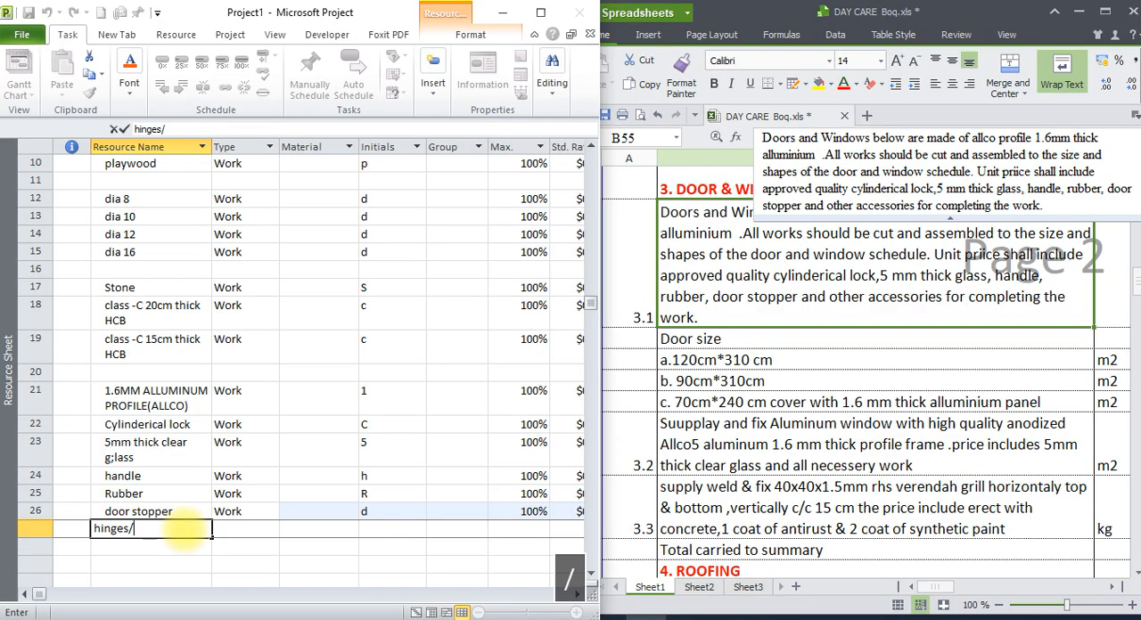
pyautogui.write('pv')
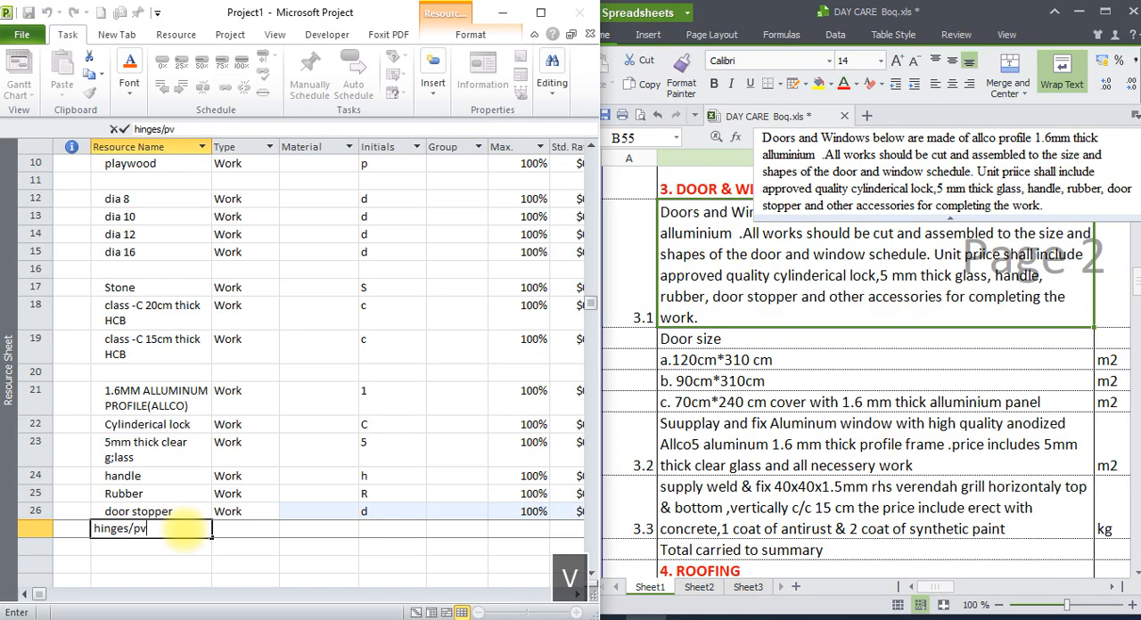
pyautogui.press('BackSpace')
pyautogui.write('ivot')
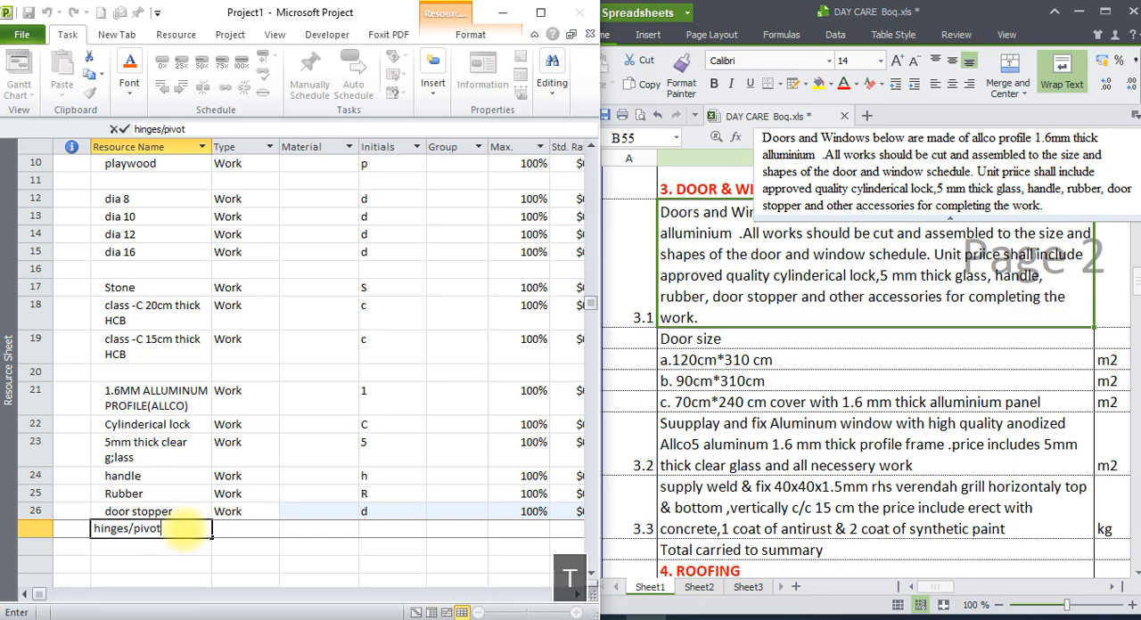
pyautogui.press('Return')
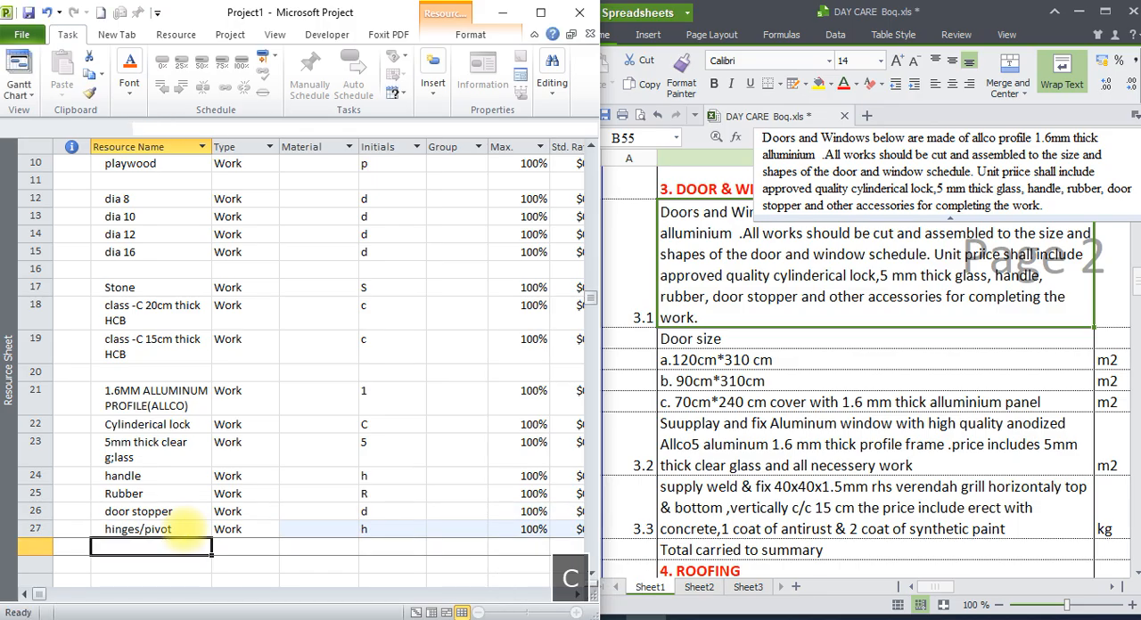
# Add the accessory resources "cilicon" and "screw" in rows 28 and 29.
pyautogui.write('cilicon')
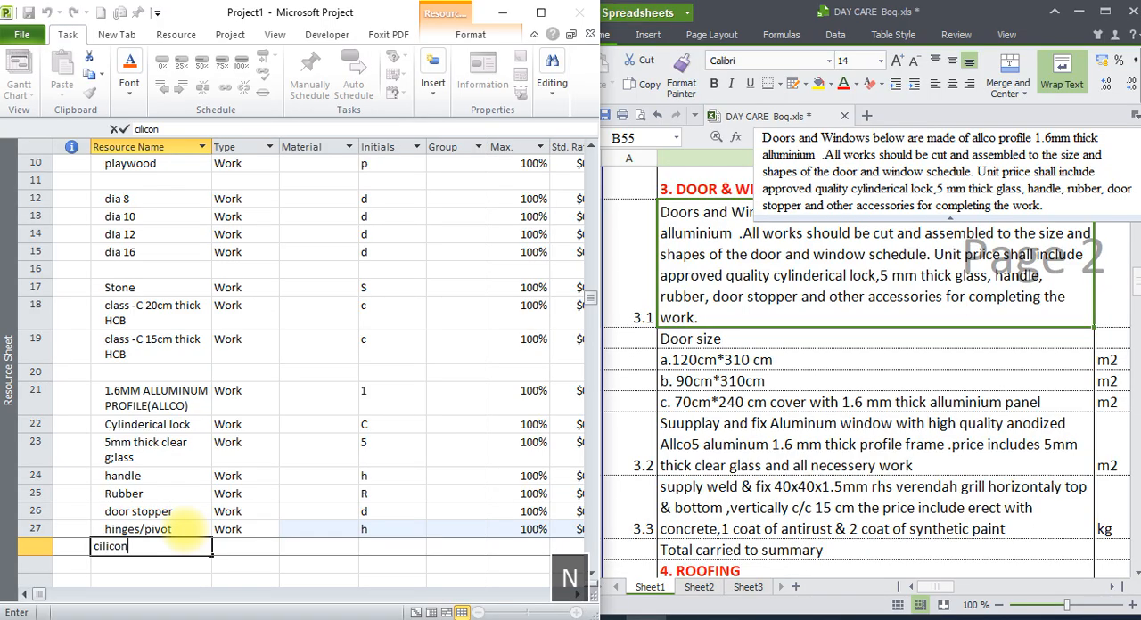
pyautogui.press('Return')
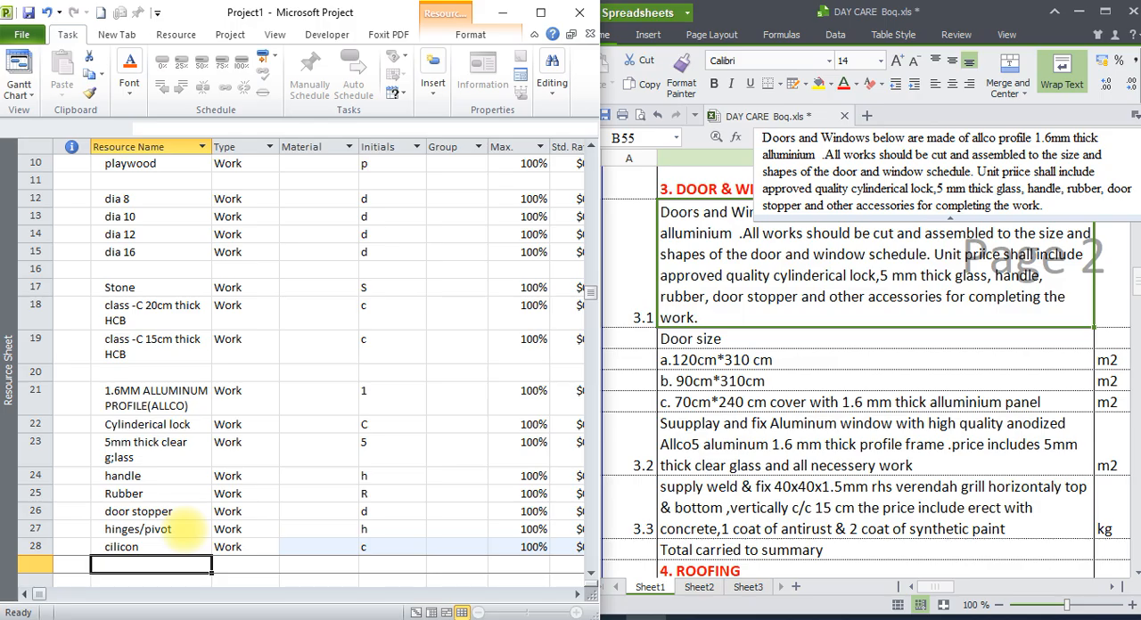
pyautogui.write('screw')
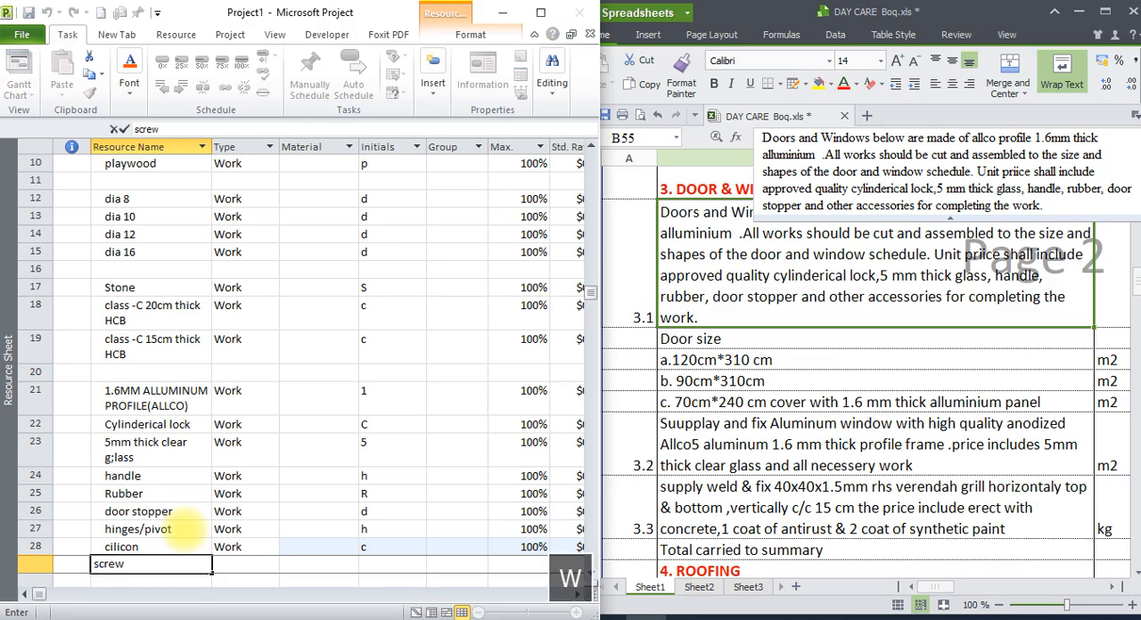
pyautogui.press('Return')
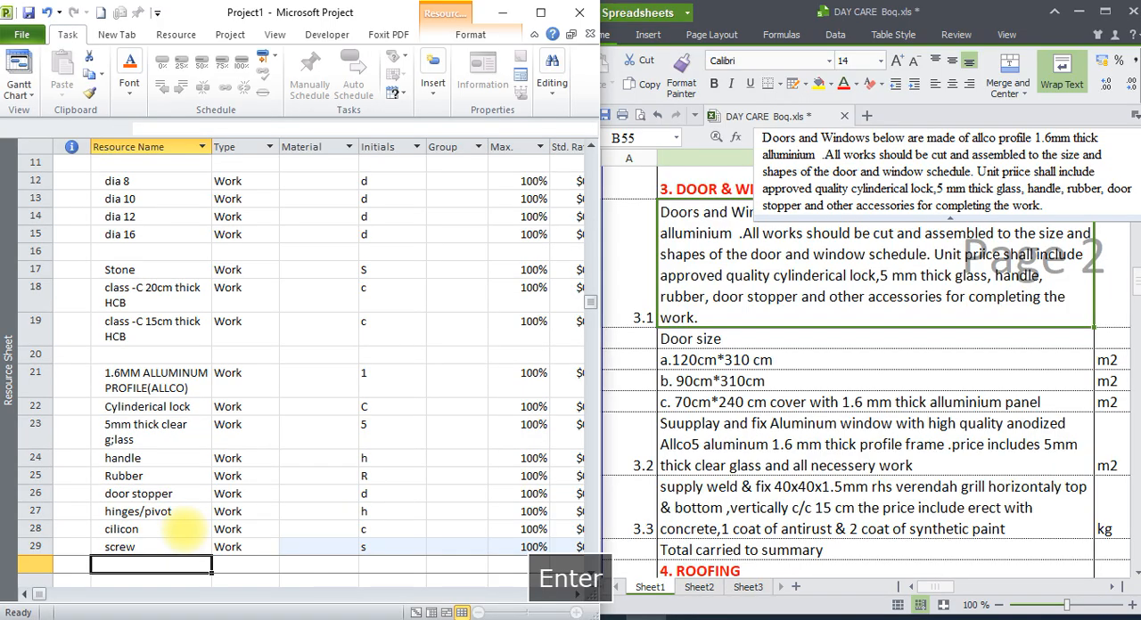
# Review the door sizes under item 3.1 and the aluminium window item 3.2 in the bill for the materials needed.
pyautogui.scroll(-1, 348, 431)
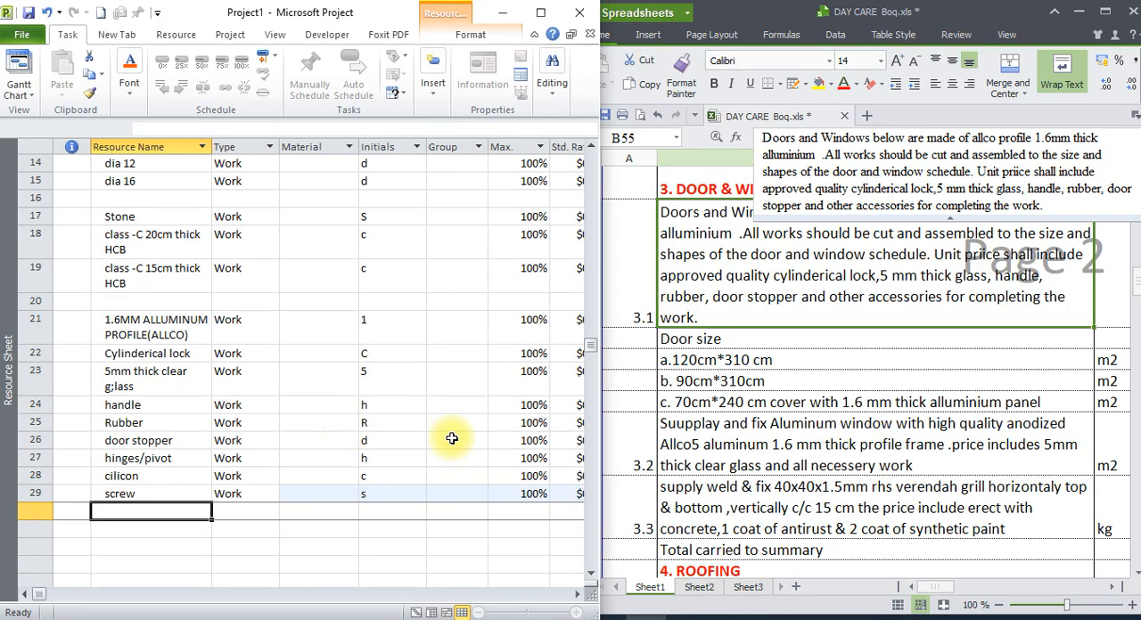
pyautogui.click(744, 360)
pyautogui.moveTo(744, 360); pyautogui.dragTo(742, 405)
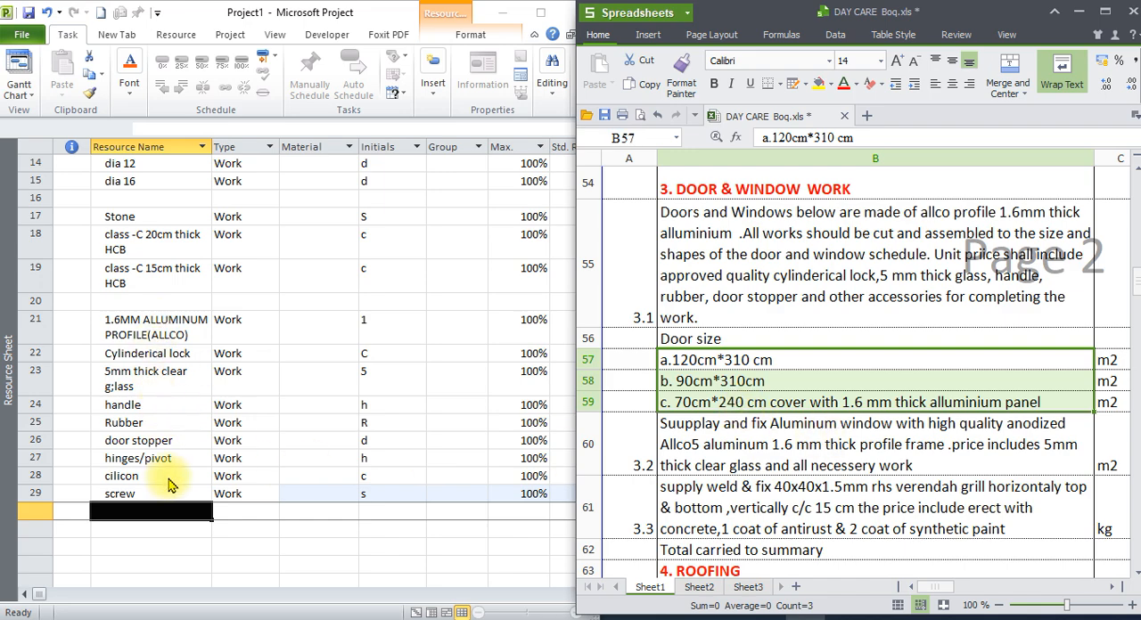
pyautogui.click(156, 516)
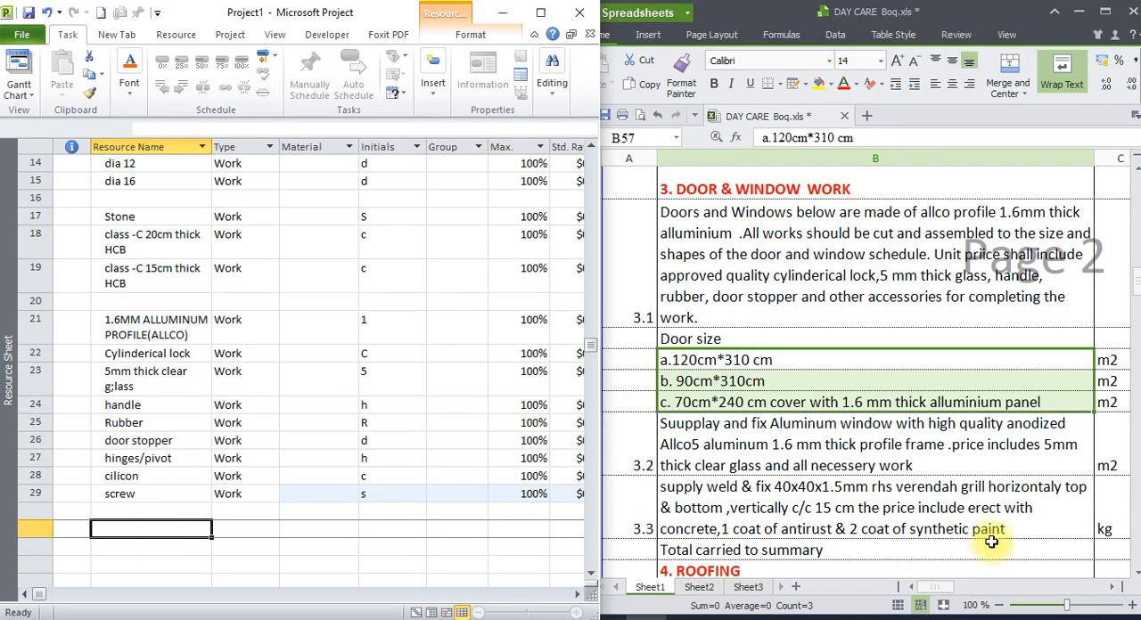
pyautogui.click(1134, 575)
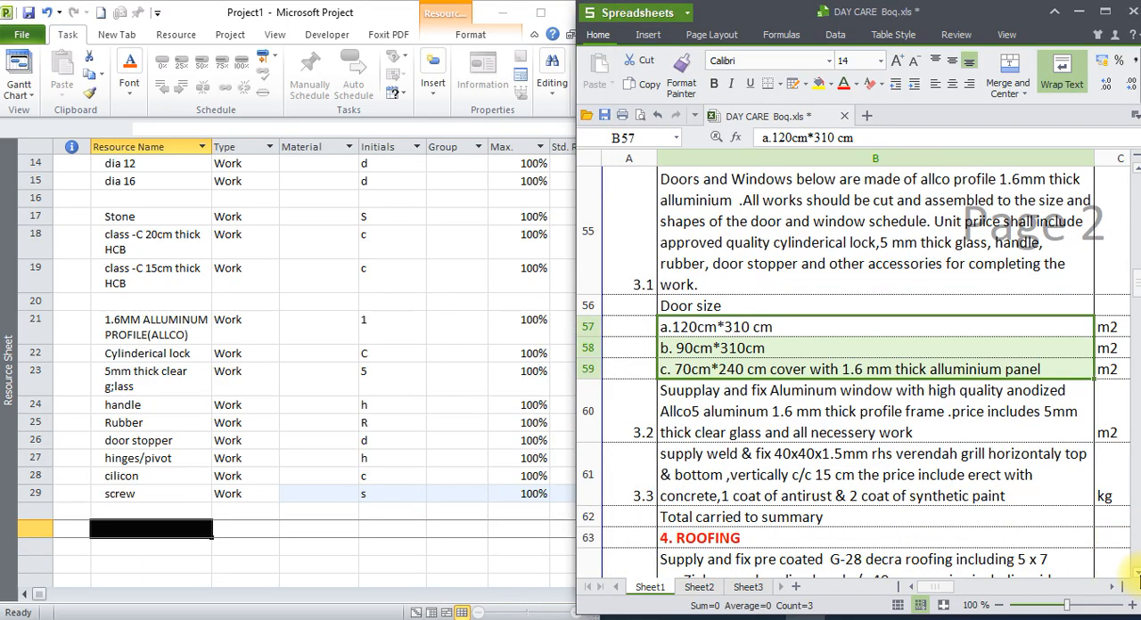
pyautogui.click(1135, 575)
pyautogui.click(1134, 575)
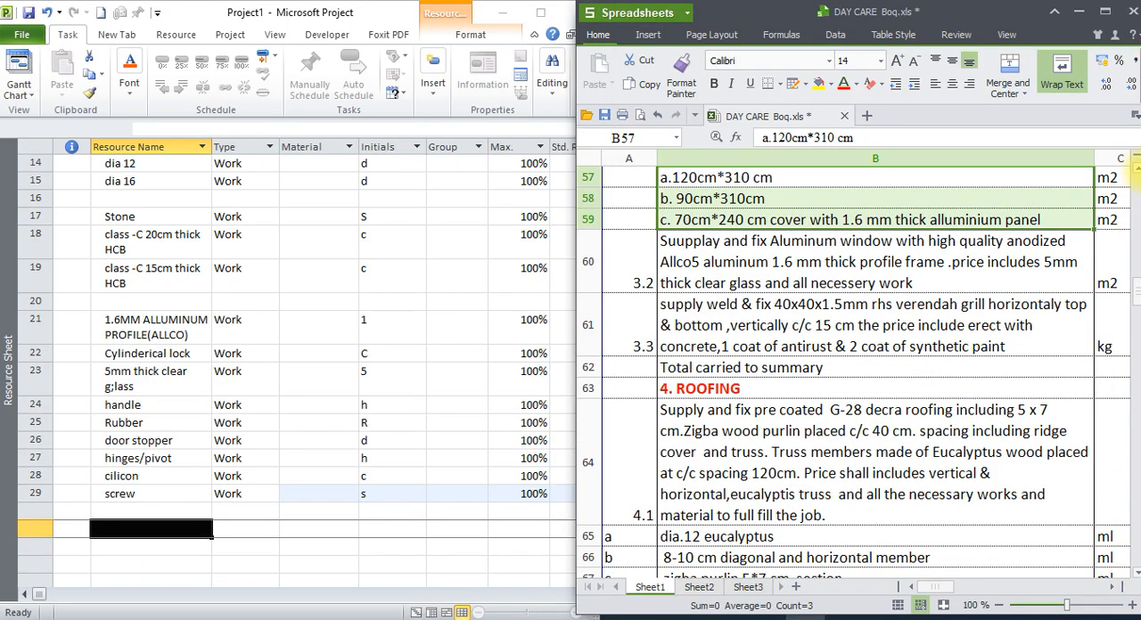
pyautogui.click(1137, 176)
pyautogui.click(1136, 176)
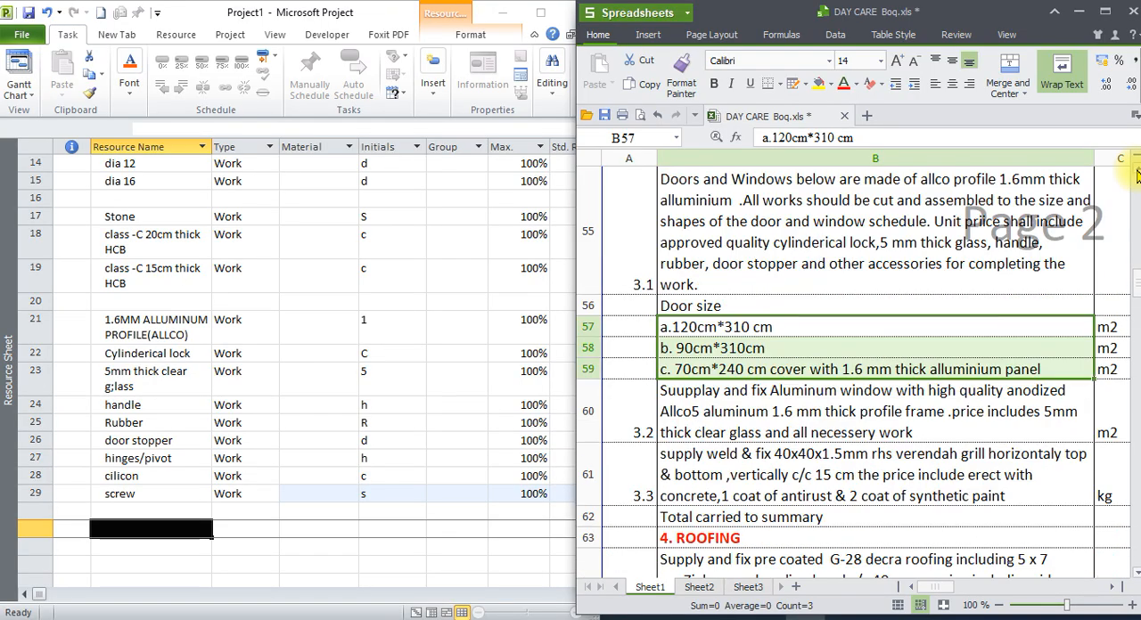
pyautogui.click(825, 418)
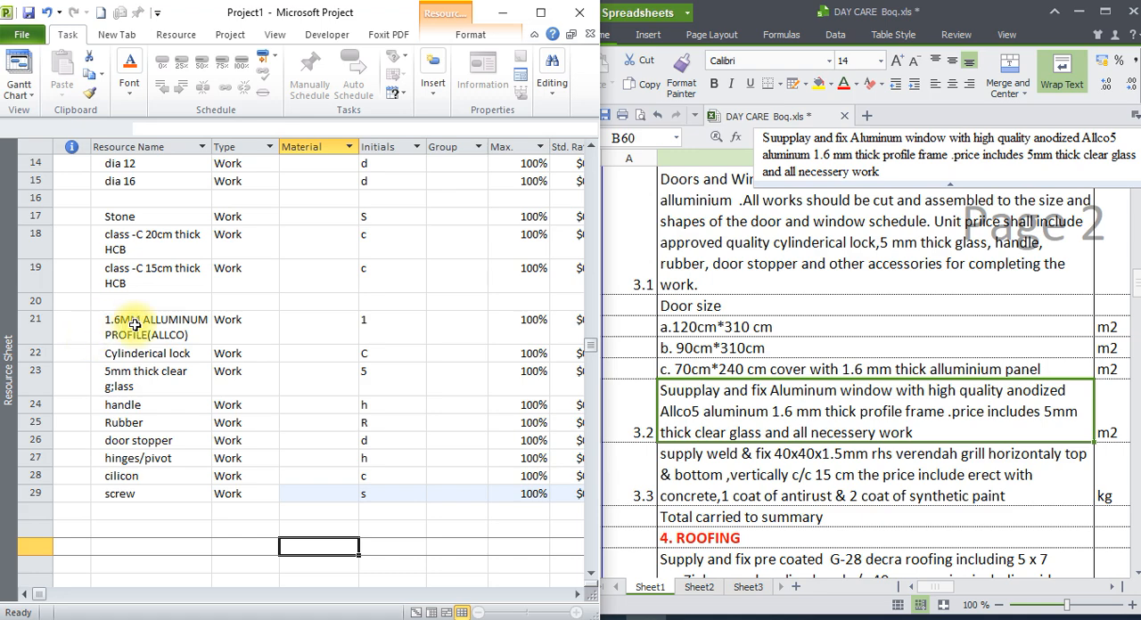
# Copy the nine door resources in rows 21 to 29 and paste them starting at row 31, leaving row 30 blank.
pyautogui.moveTo(147, 326); pyautogui.dragTo(163, 491)
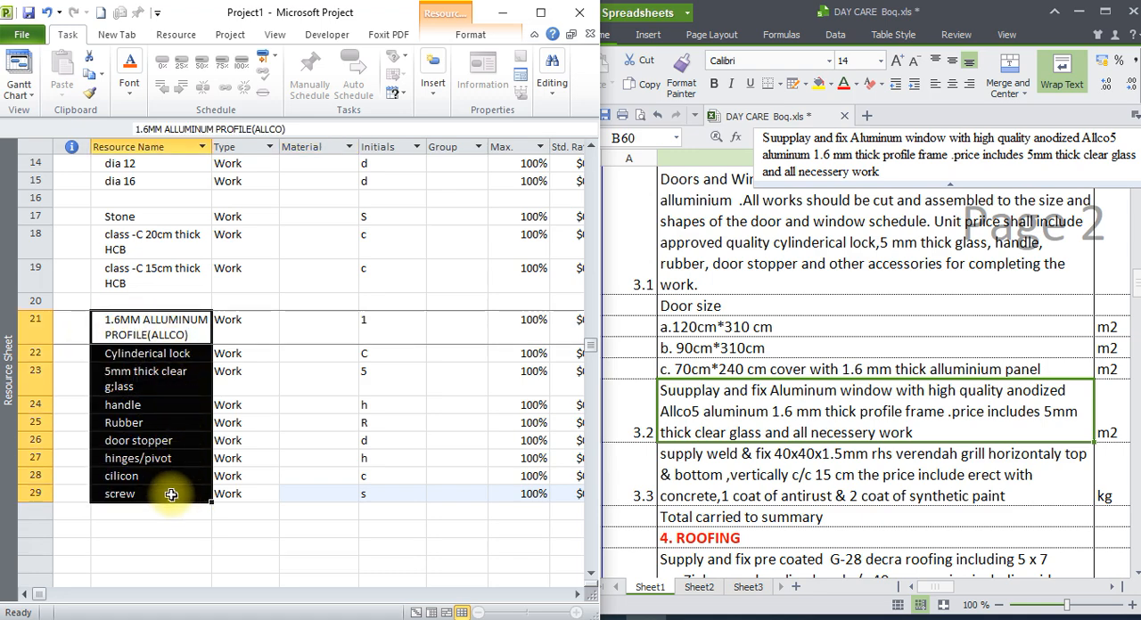
pyautogui.rightClick(157, 434)
pyautogui.click(203, 241)
pyautogui.scroll(-3, 166, 357)
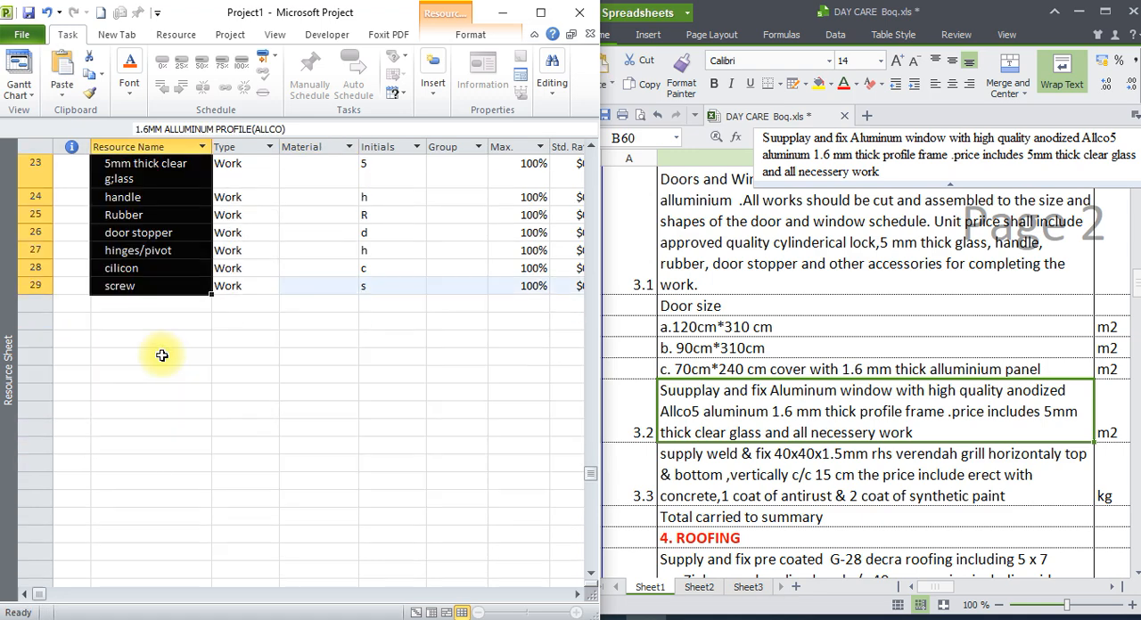
pyautogui.click(142, 323)
pyautogui.rightClick(143, 324)
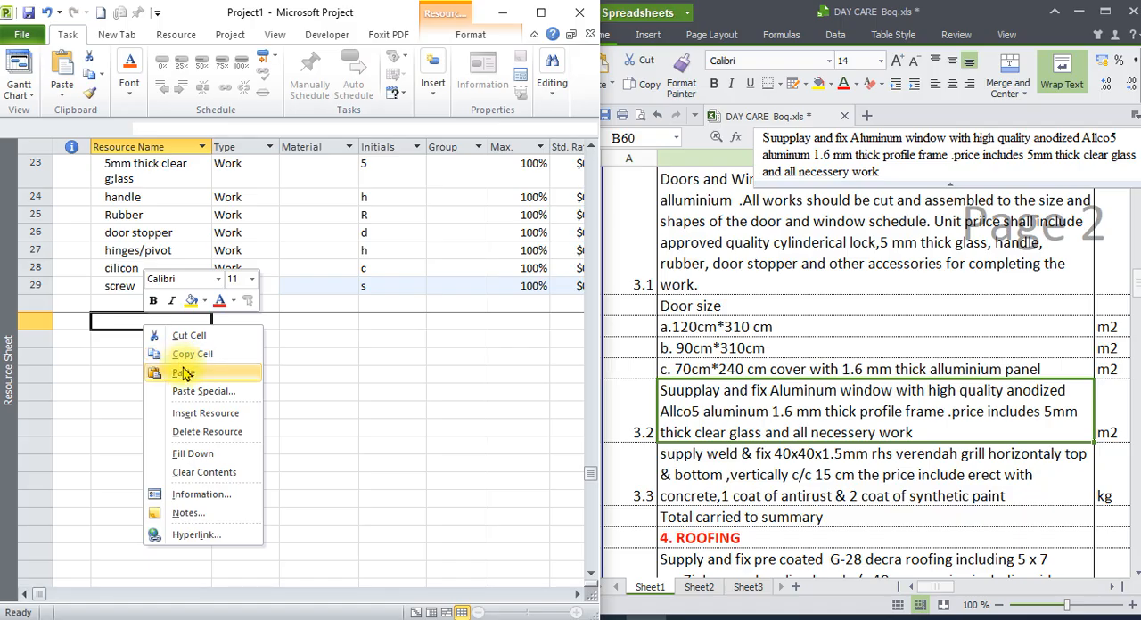
pyautogui.click(164, 372)
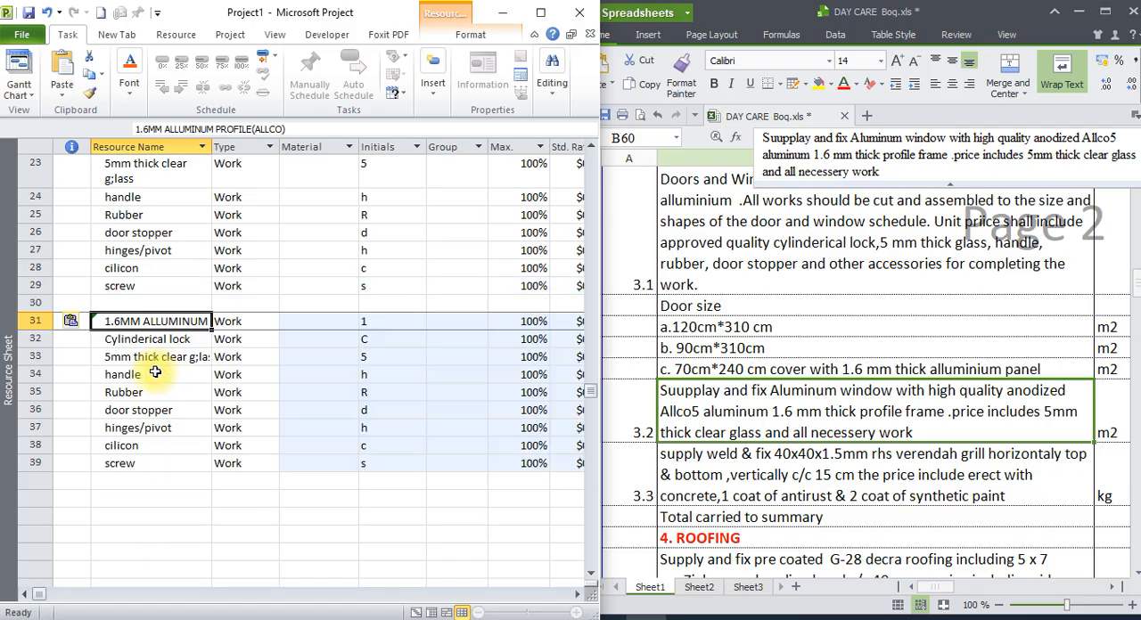
pyautogui.doubleClick(147, 324)
pyautogui.click(518, 142)
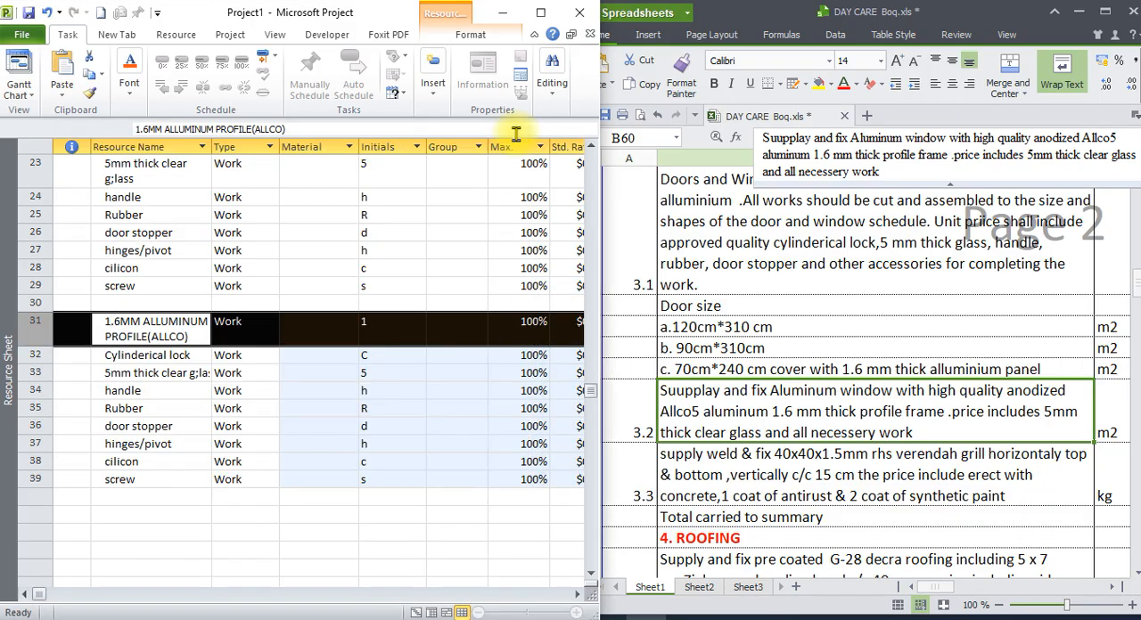
pyautogui.doubleClick(183, 336)
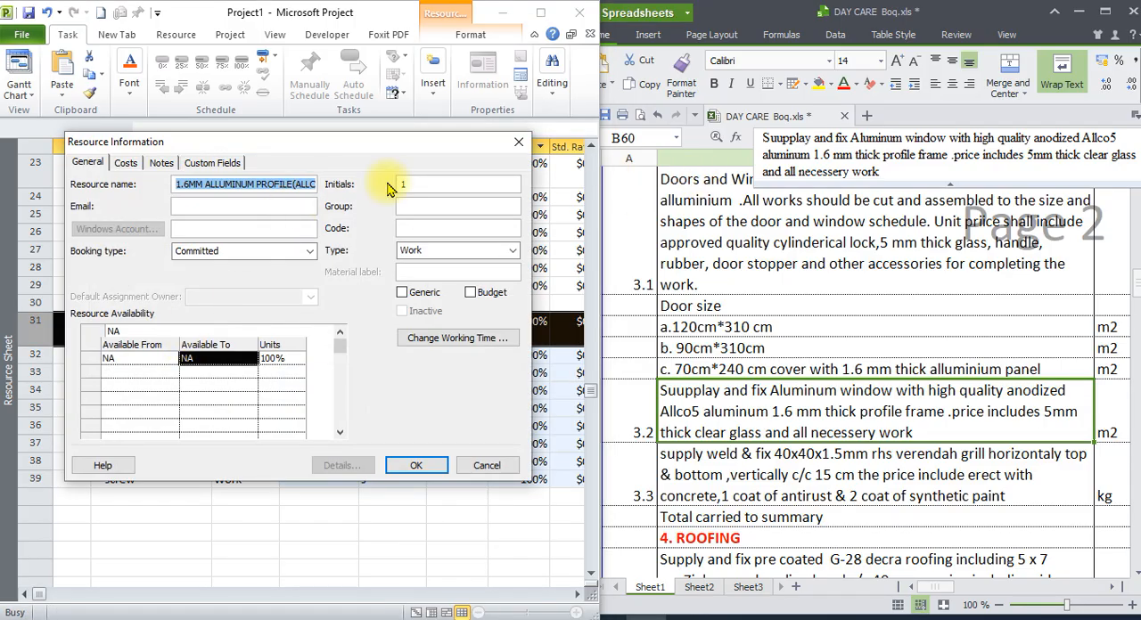
pyautogui.click(518, 142)
# Rename the copied aluminium profile resource in row 31 as "1.6MM ALLUMINUM PROFILE(ALLCO5)".
pyautogui.click(165, 335)
pyautogui.doubleClick(165, 335)
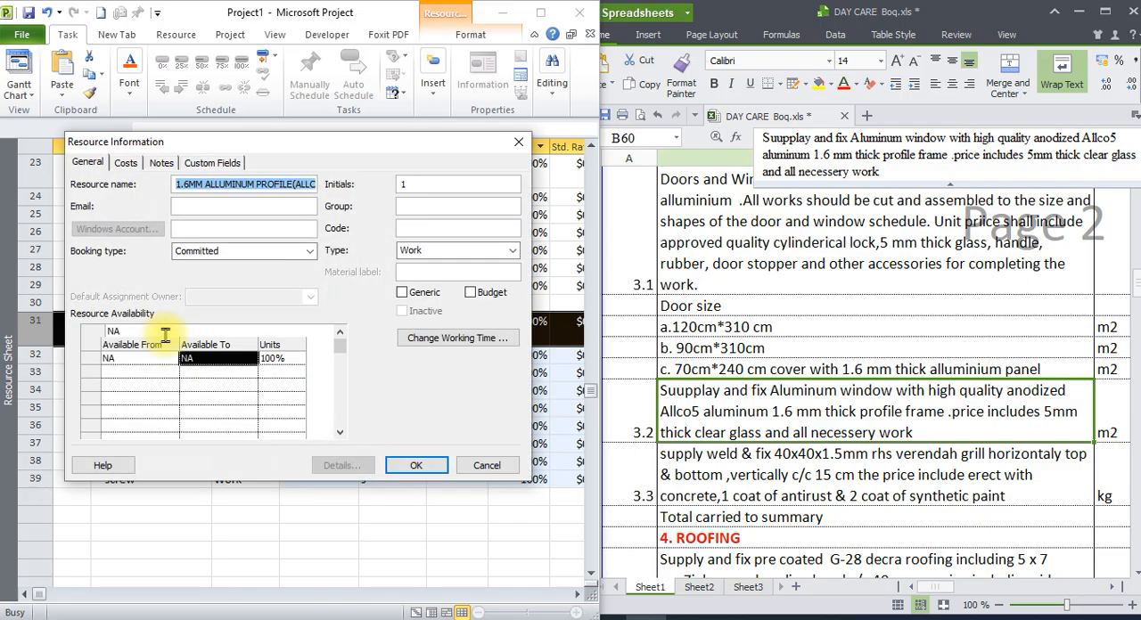
pyautogui.click(317, 186)
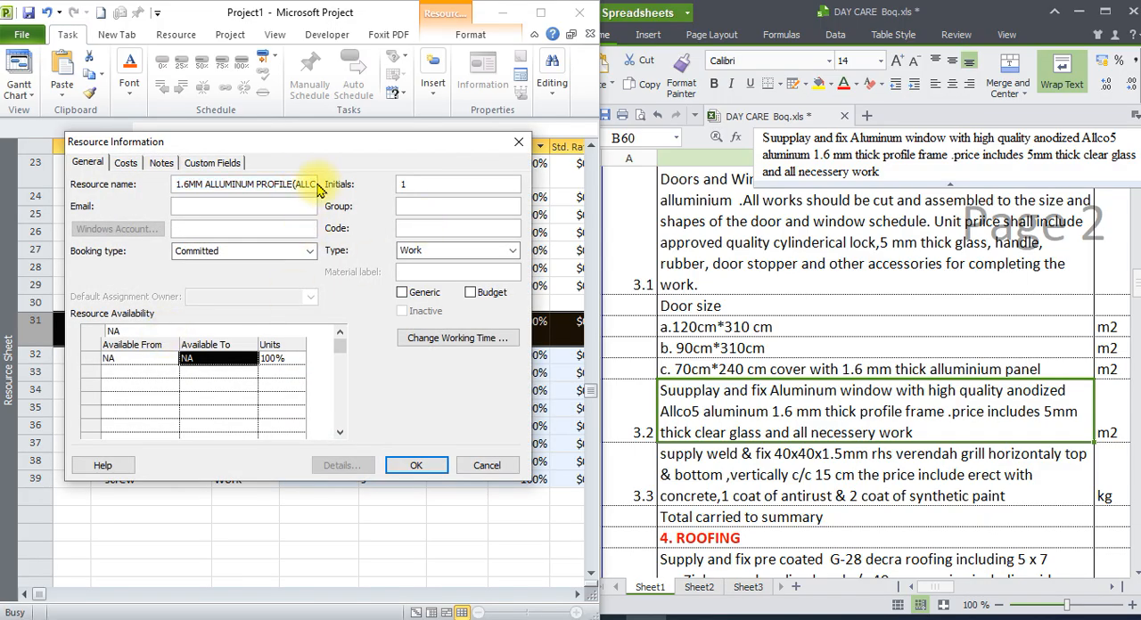
pyautogui.press('Right')
pyautogui.press('Right')
pyautogui.press('Right')
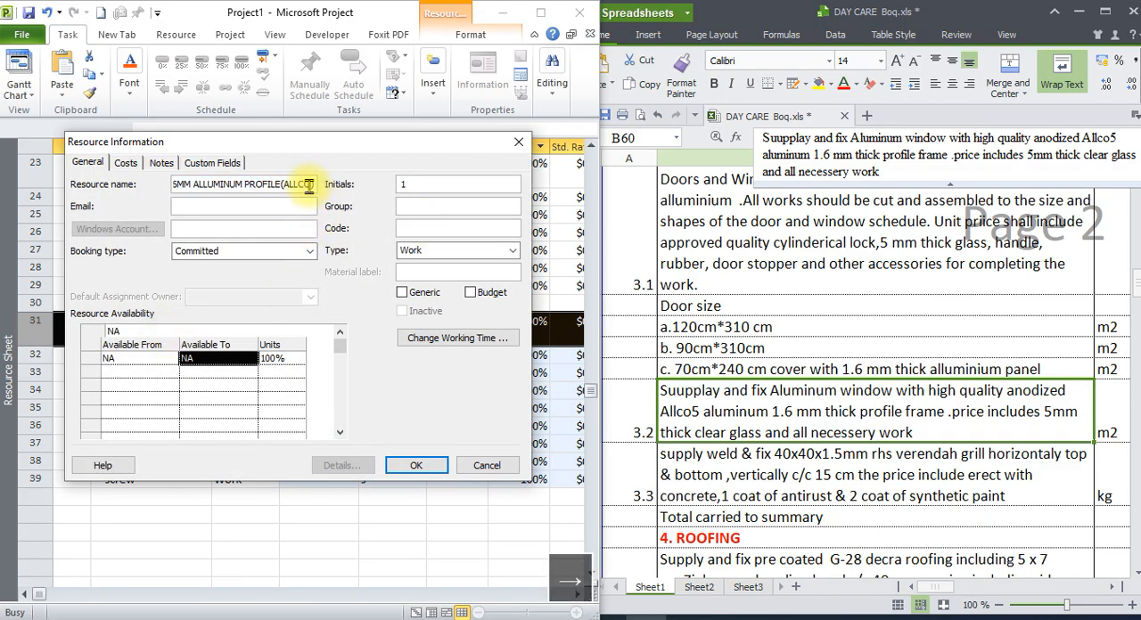
pyautogui.write('5')
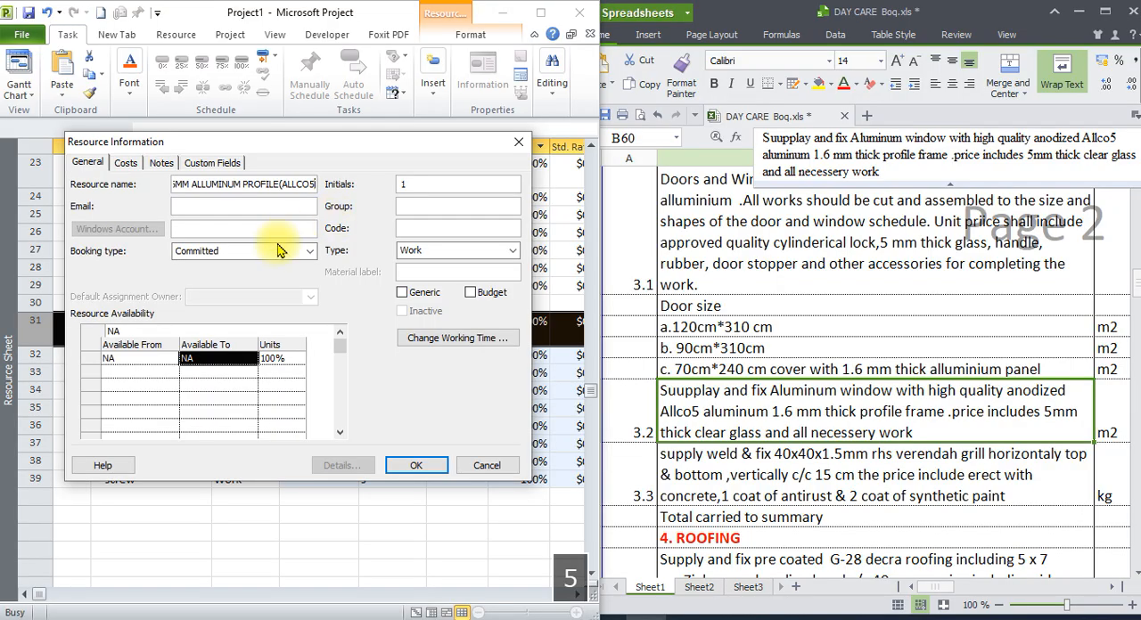
pyautogui.click(416, 465)
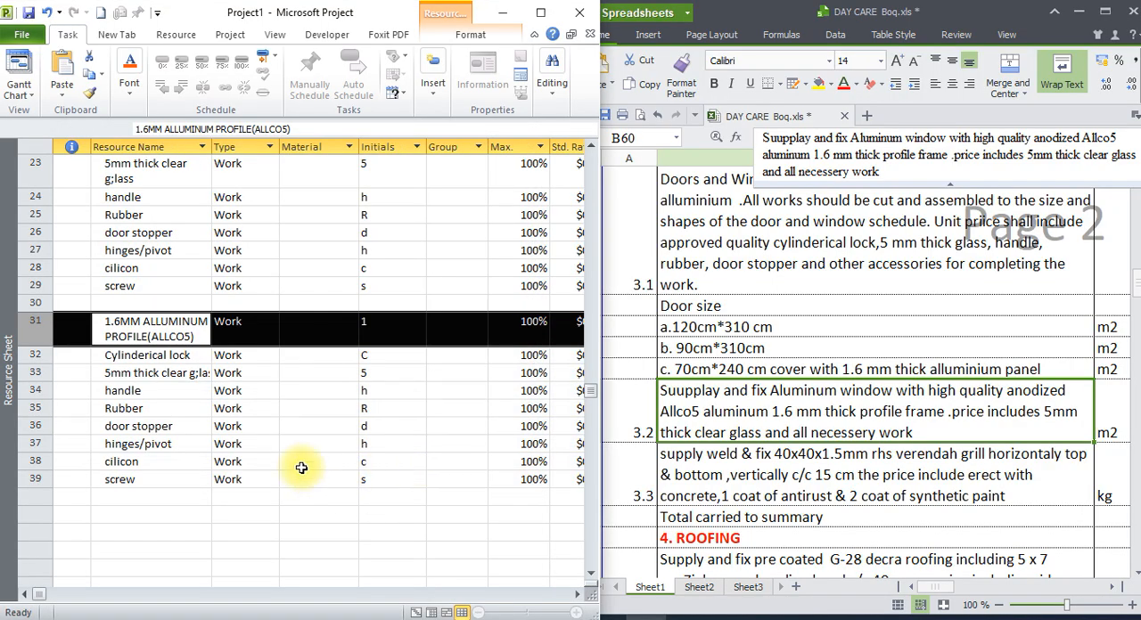
# Delete the copied "Cylinderical lock" resource in row 32 from the window materials.
pyautogui.click(147, 354)
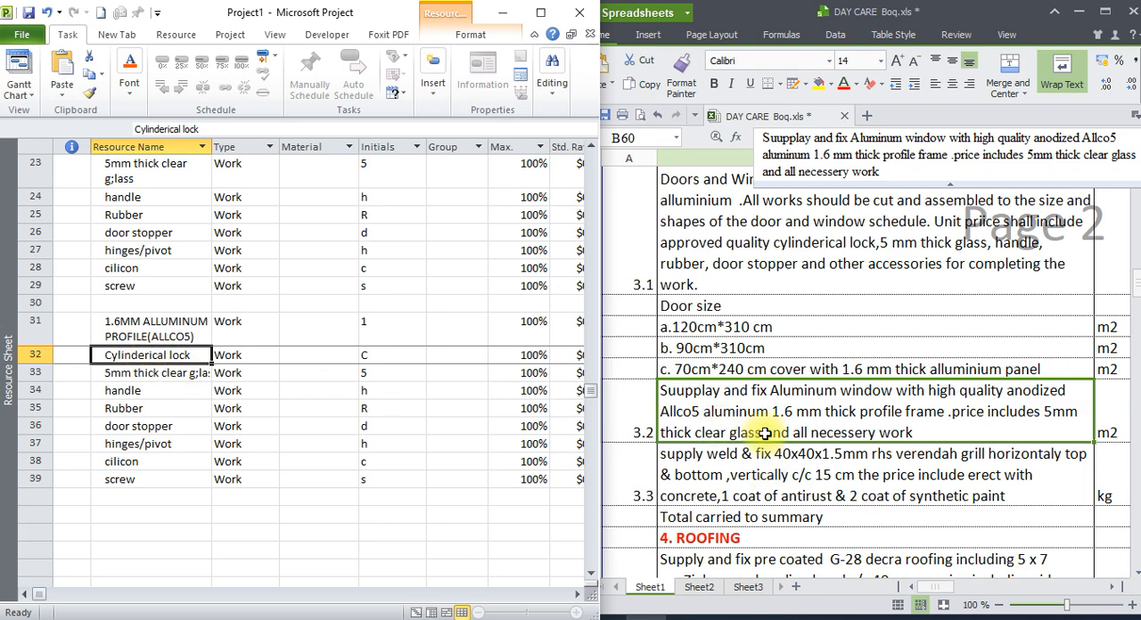
pyautogui.click(153, 378)
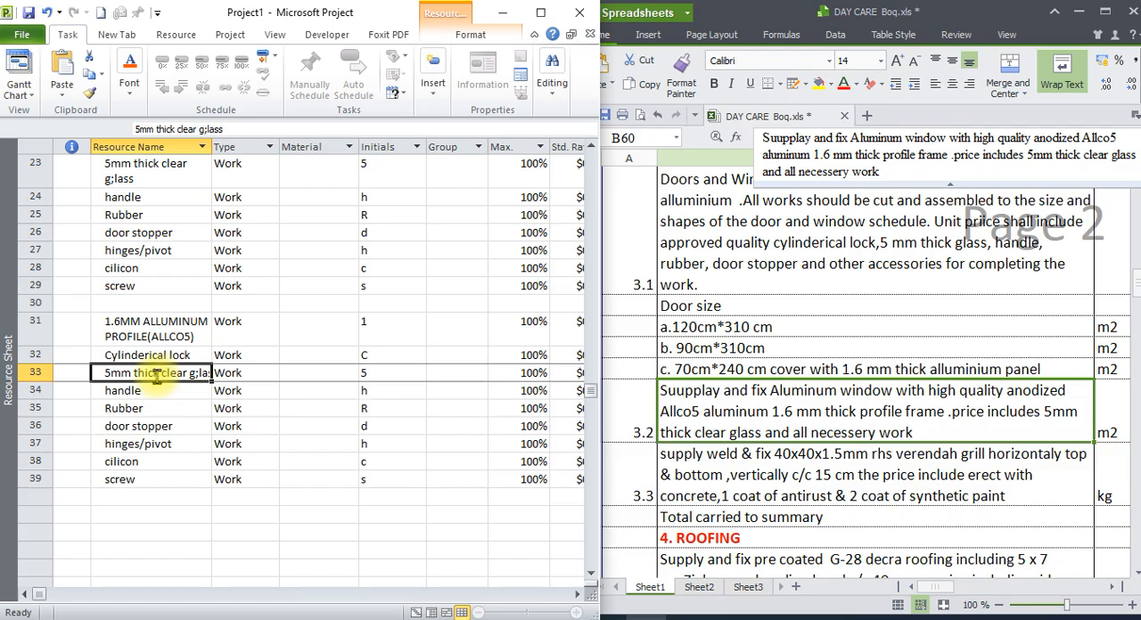
pyautogui.click(35, 355)
pyautogui.rightClick(35, 355)
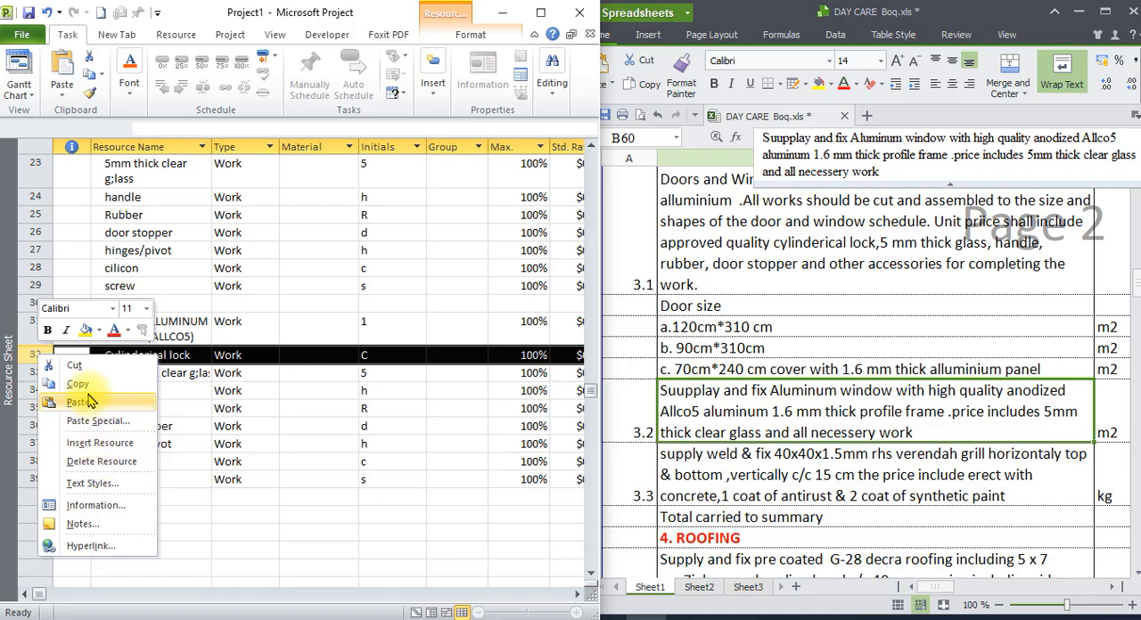
pyautogui.click(242, 497)
pyautogui.click(183, 443)
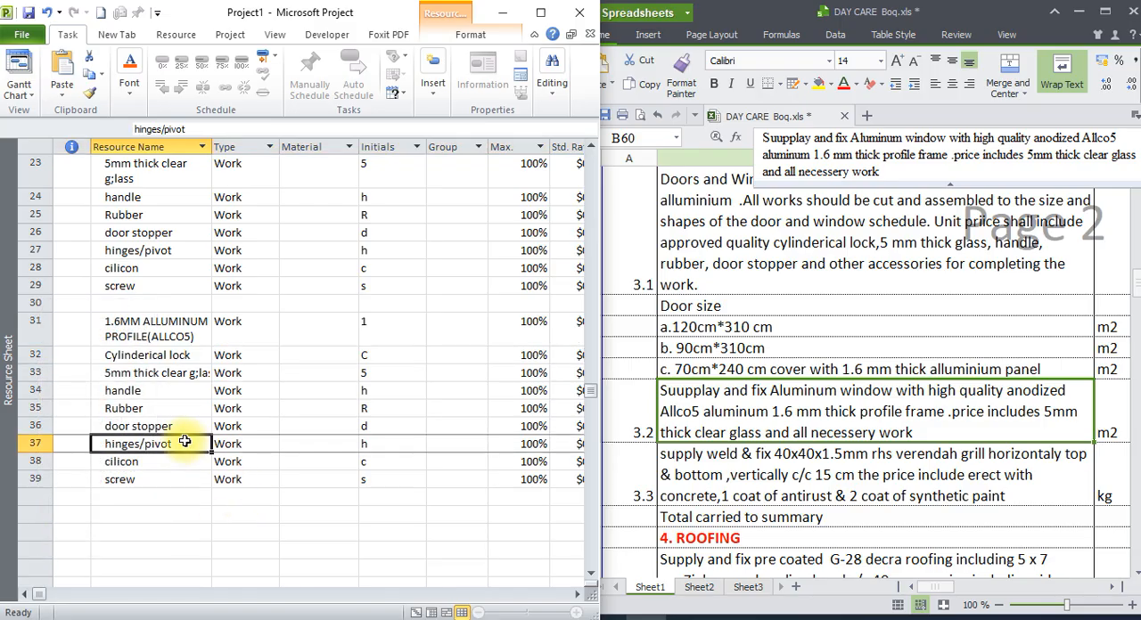
pyautogui.rightClick(39, 355)
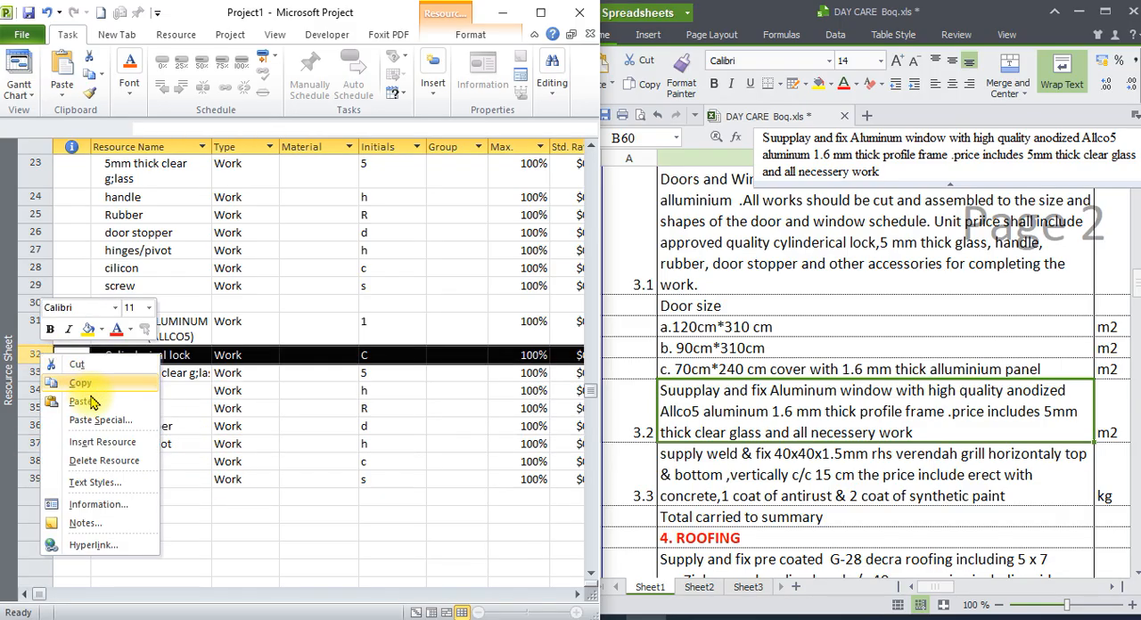
pyautogui.click(104, 460)
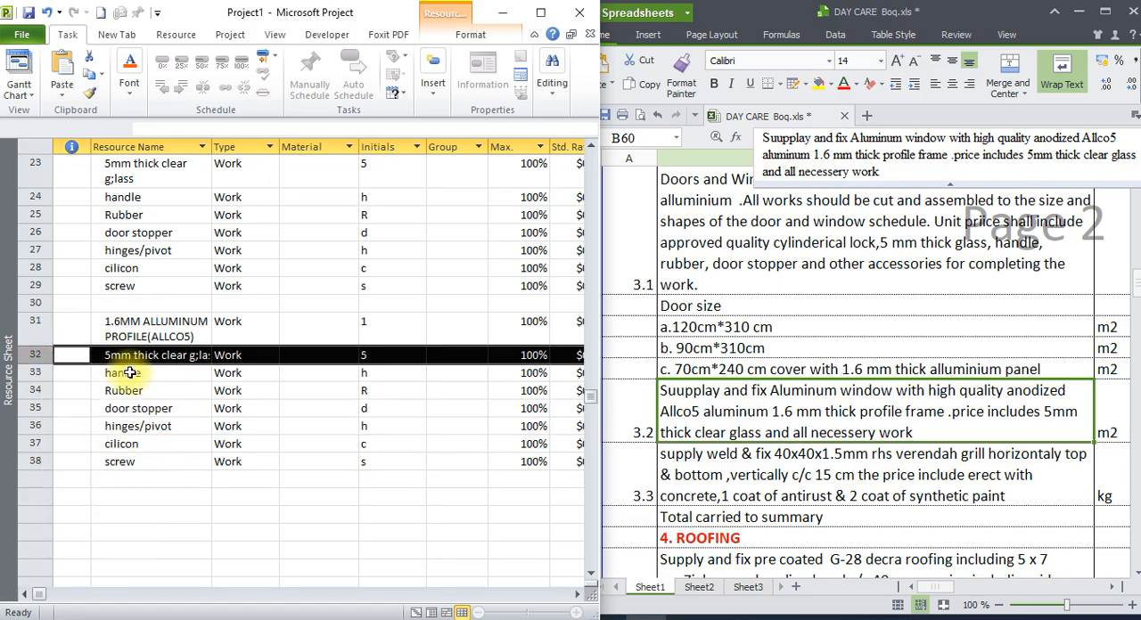
# Delete the copied "hinges/pivot" resource in row 36 from the window materials.
pyautogui.click(150, 355)
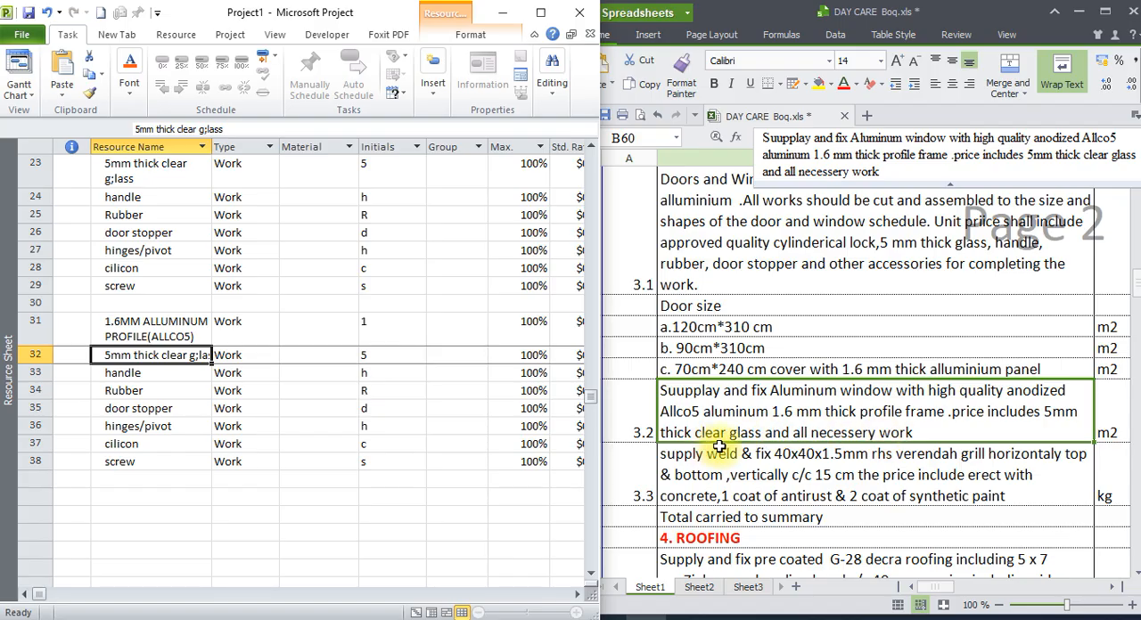
pyautogui.click(169, 374)
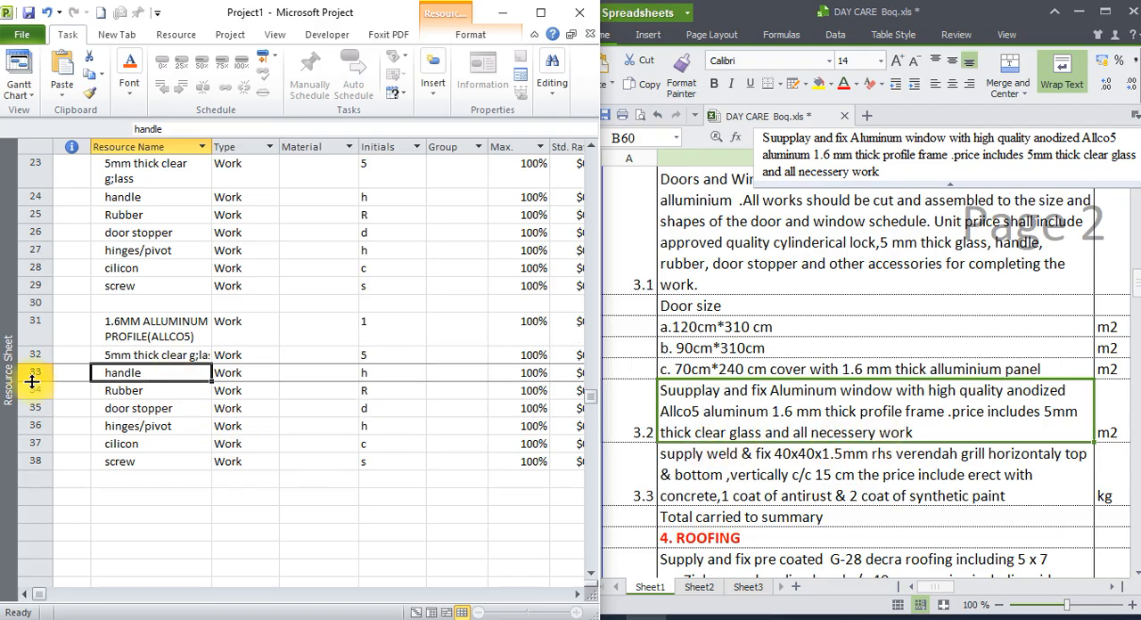
pyautogui.click(32, 381)
pyautogui.click(36, 393)
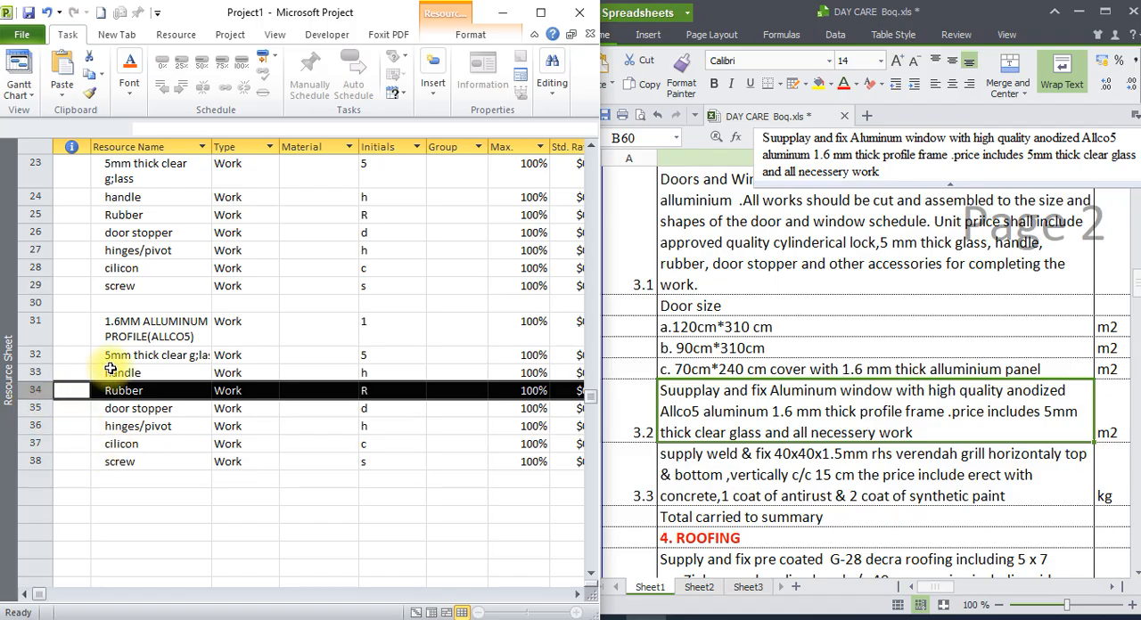
pyautogui.click(38, 426)
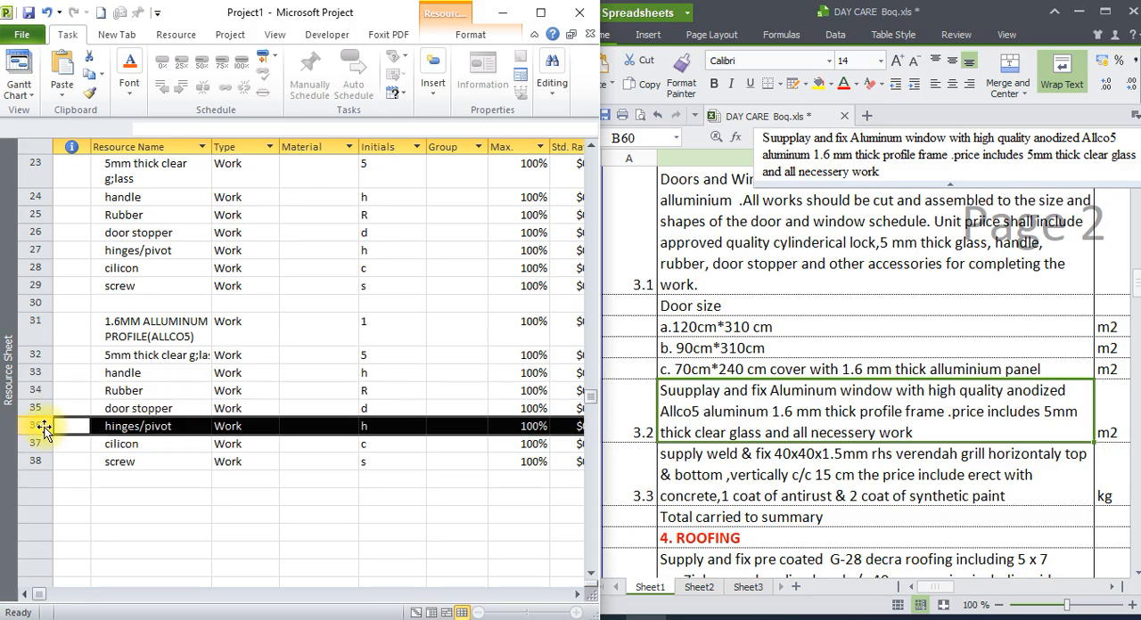
pyautogui.rightClick(44, 428)
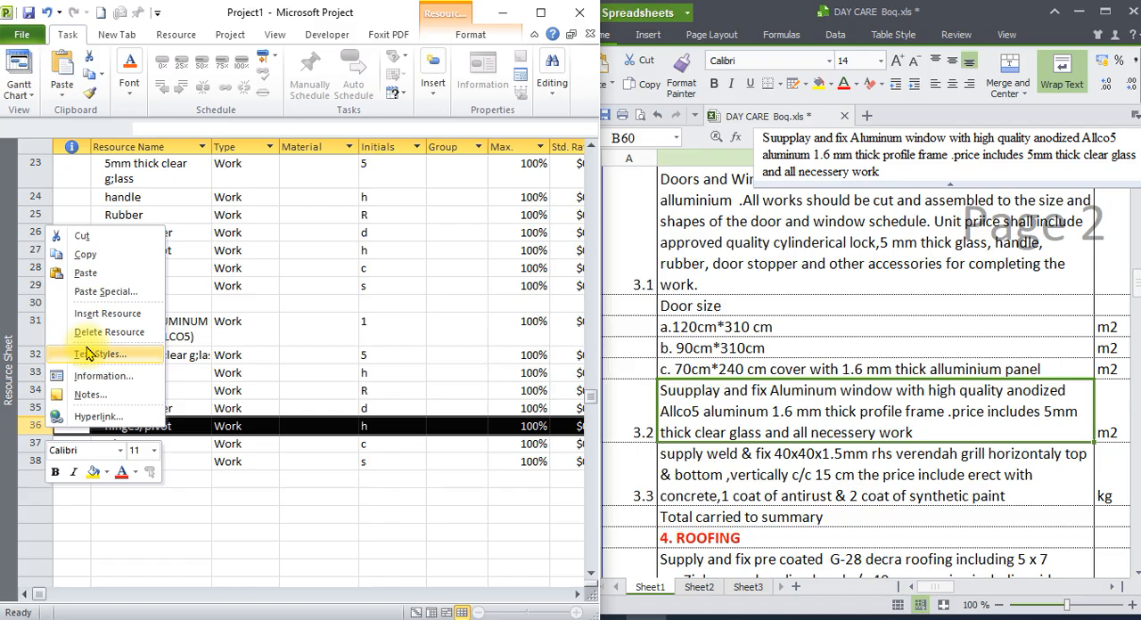
pyautogui.click(112, 259)
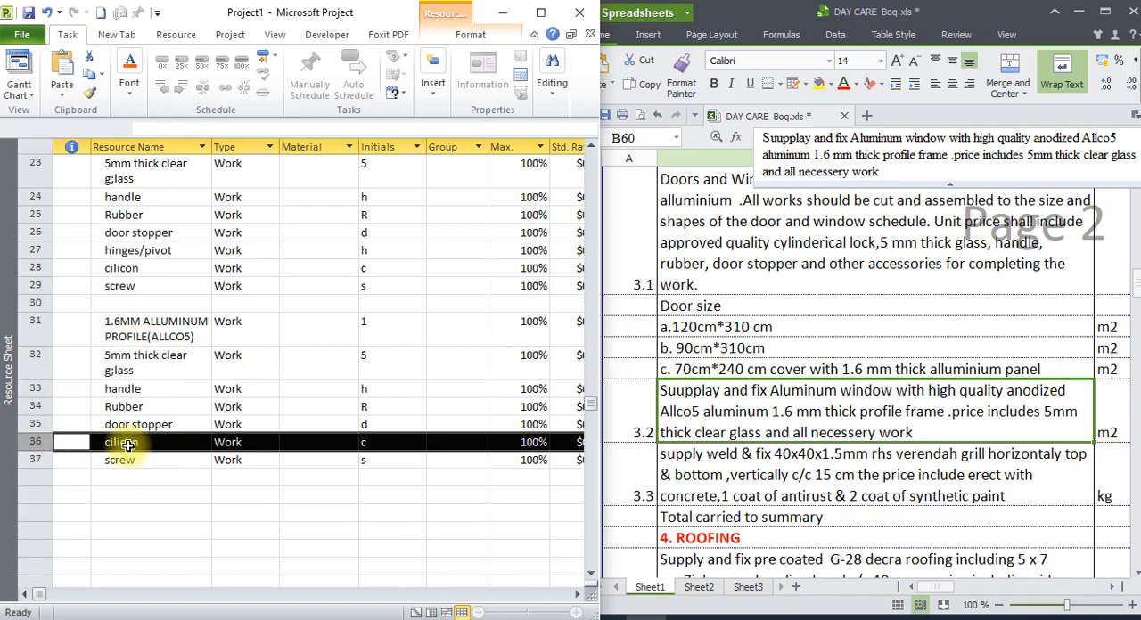
# Correct the name of the copied "cilicon" resource in row 36 to "silicone".
pyautogui.doubleClick(142, 450)
pyautogui.click(212, 184)
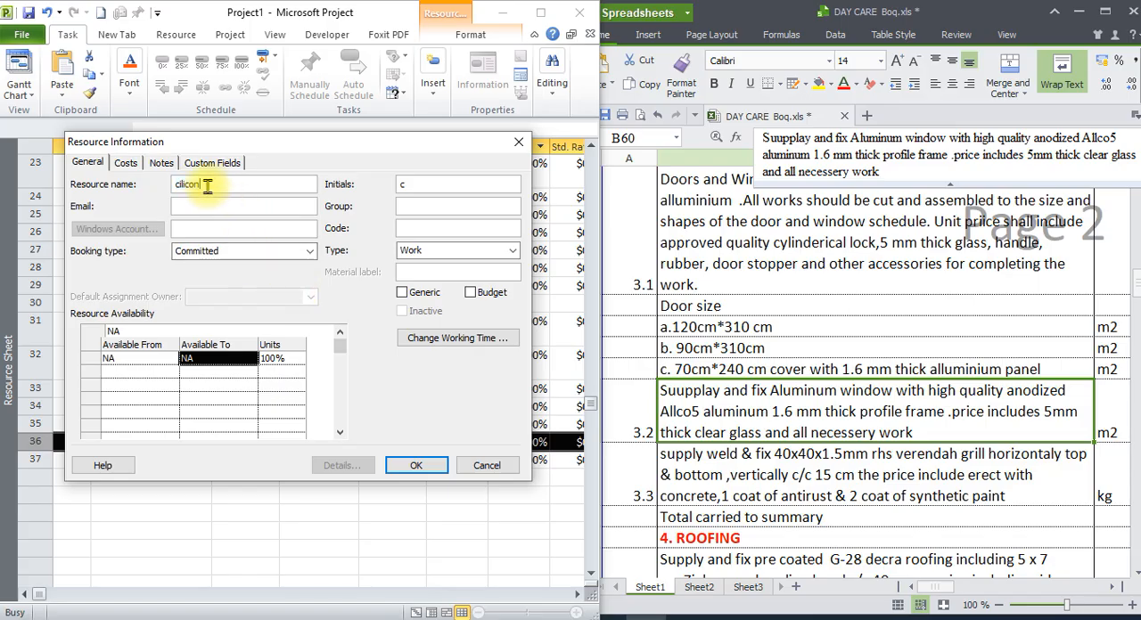
pyautogui.write('e')
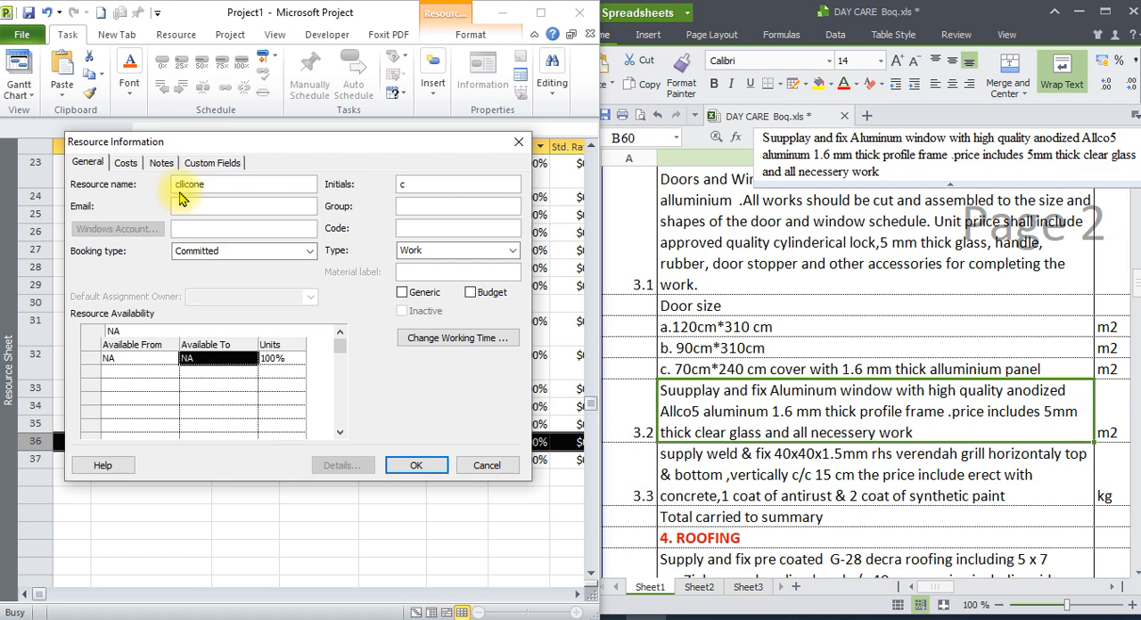
pyautogui.click(175, 184)
pyautogui.press('BackSpace')
pyautogui.write('s')
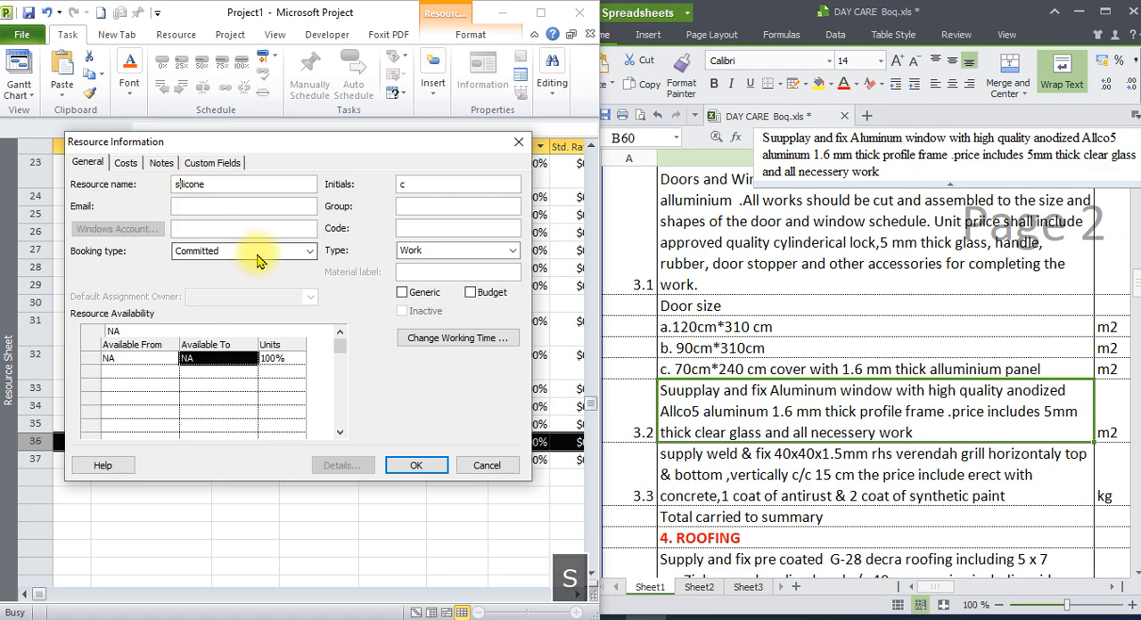
pyautogui.click(415, 467)
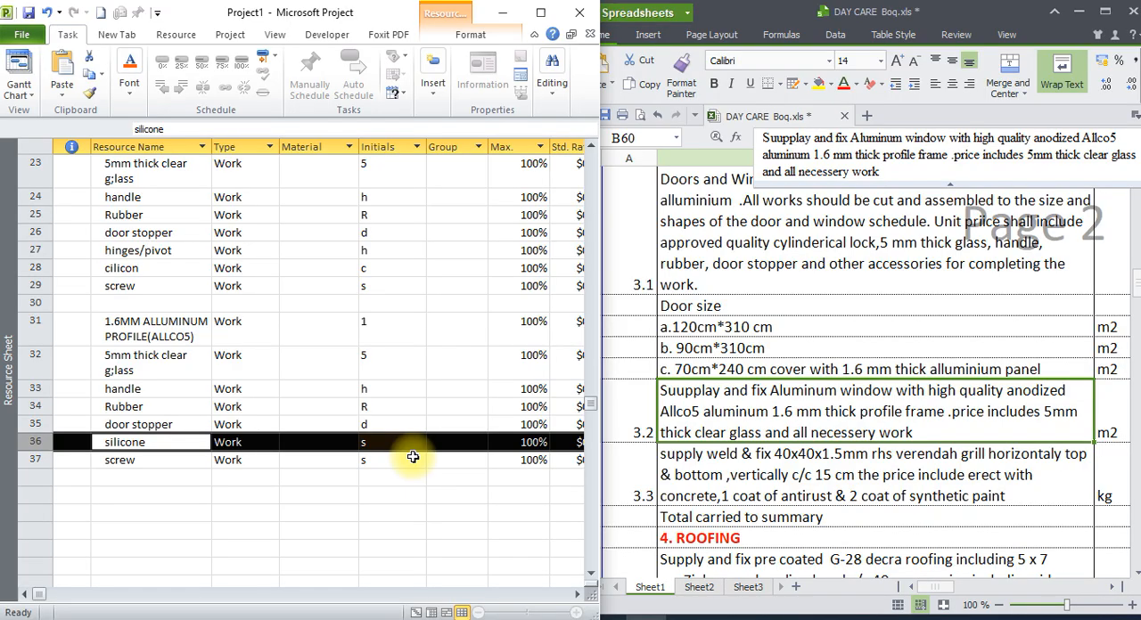
# Rename the copied handle resource in row 33 as "handle and lock".
pyautogui.click(179, 396)
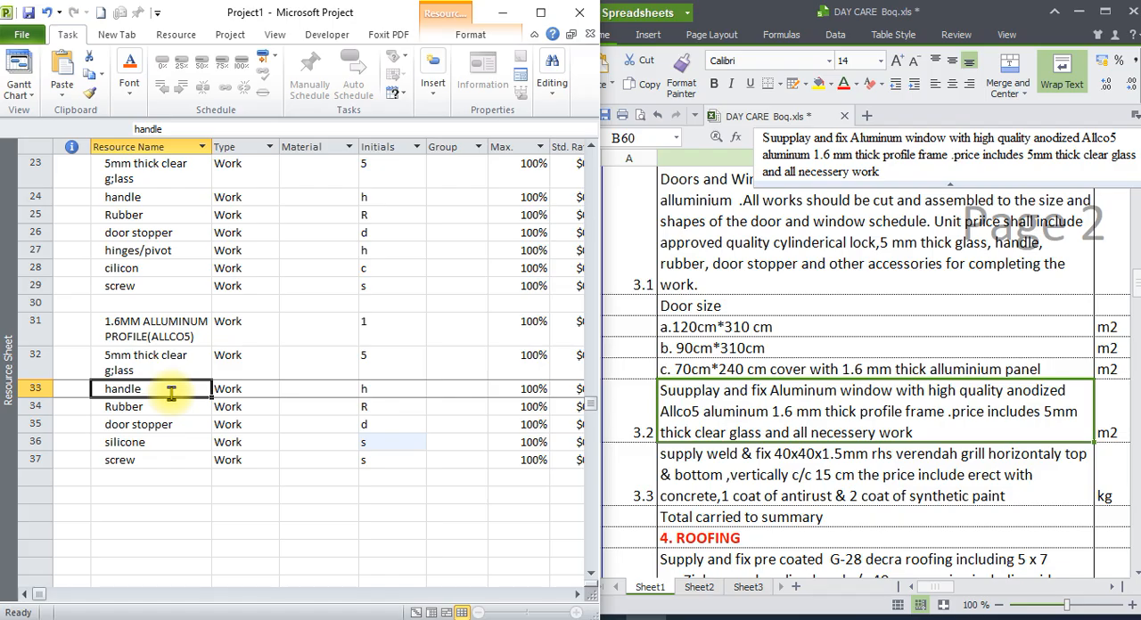
pyautogui.doubleClick(174, 396)
pyautogui.click(218, 184)
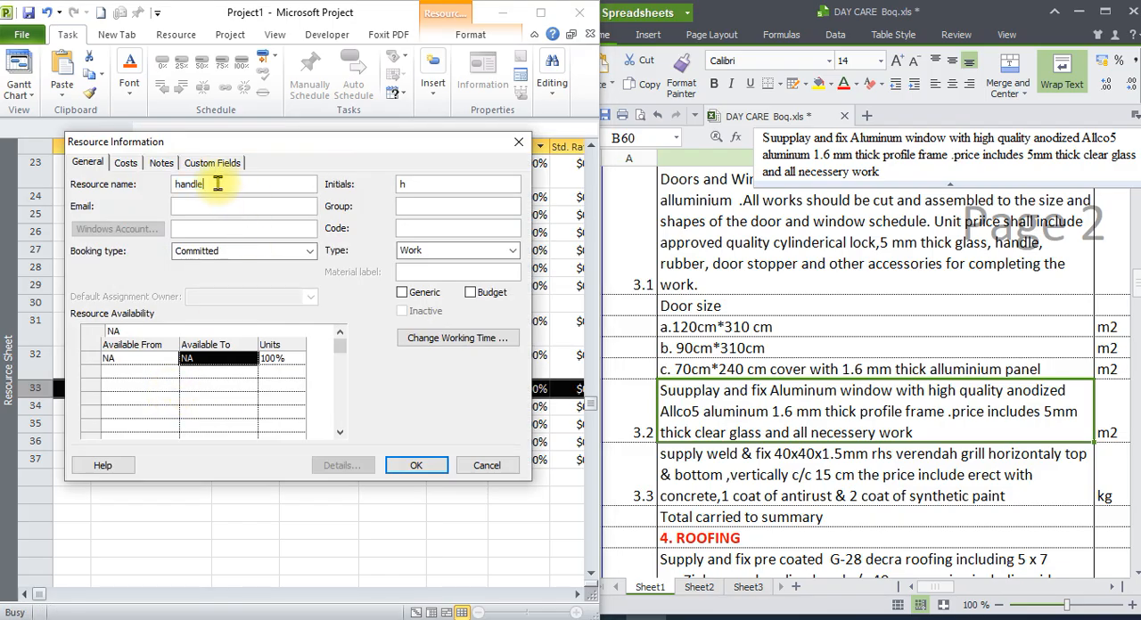
pyautogui.write('and ')
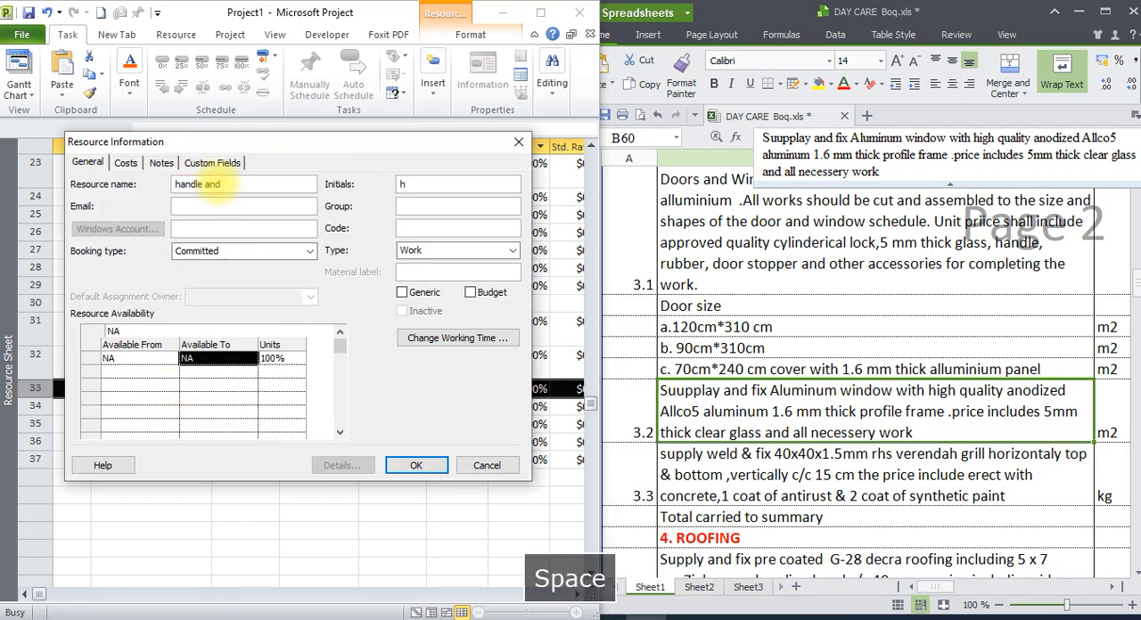
pyautogui.write('lock')
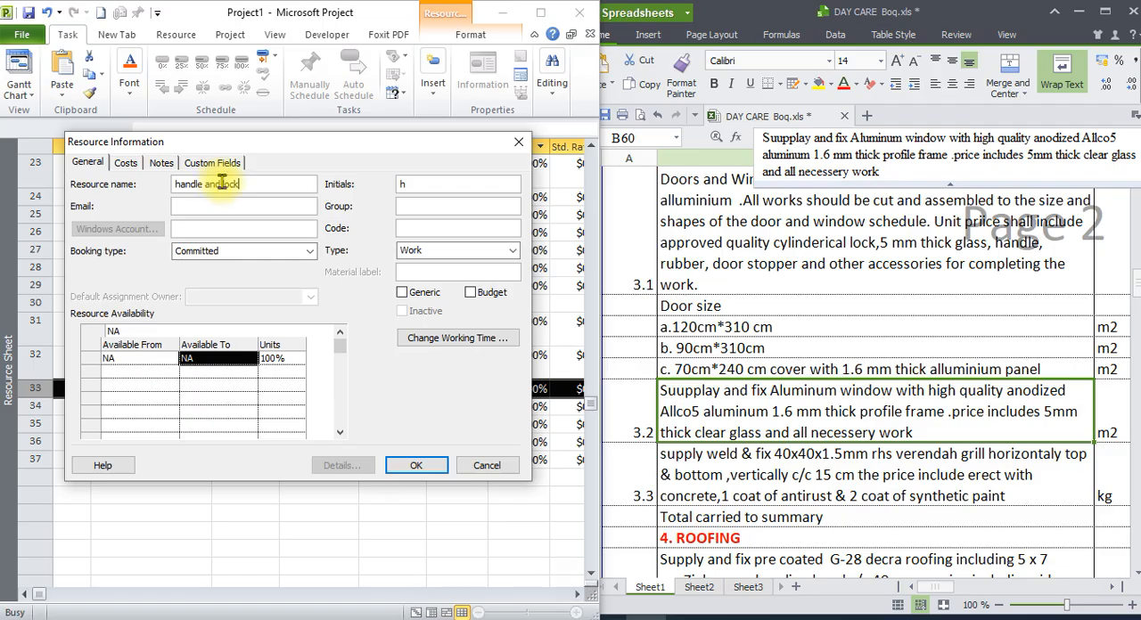
pyautogui.click(415, 465)
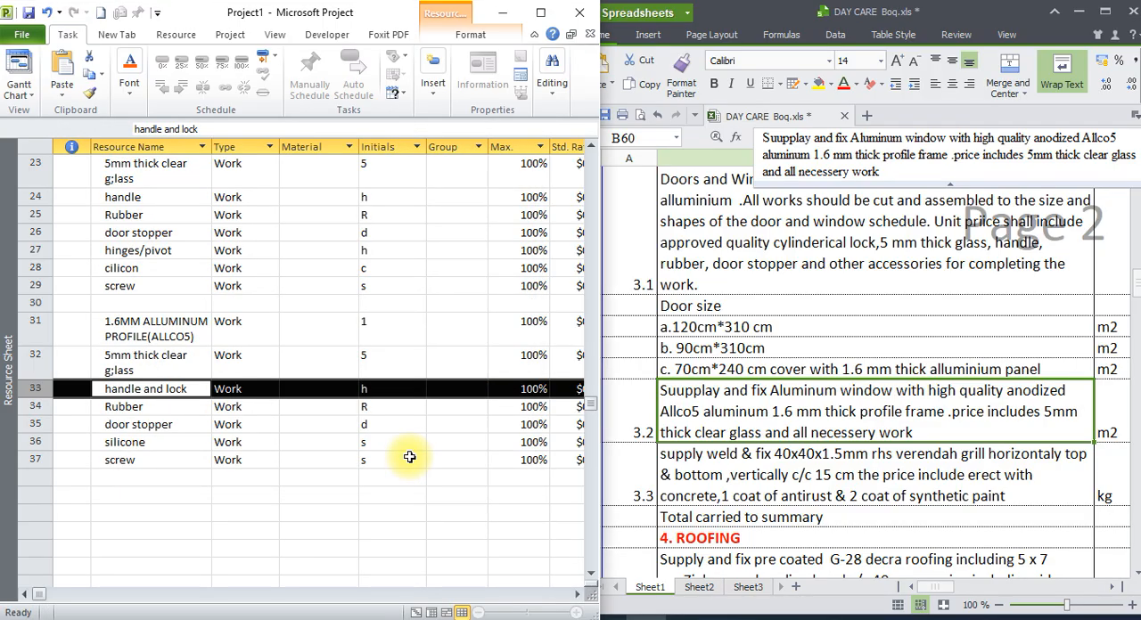
# Delete the copied "door stopper" resource in row 35 from the window materials.
pyautogui.click(158, 460)
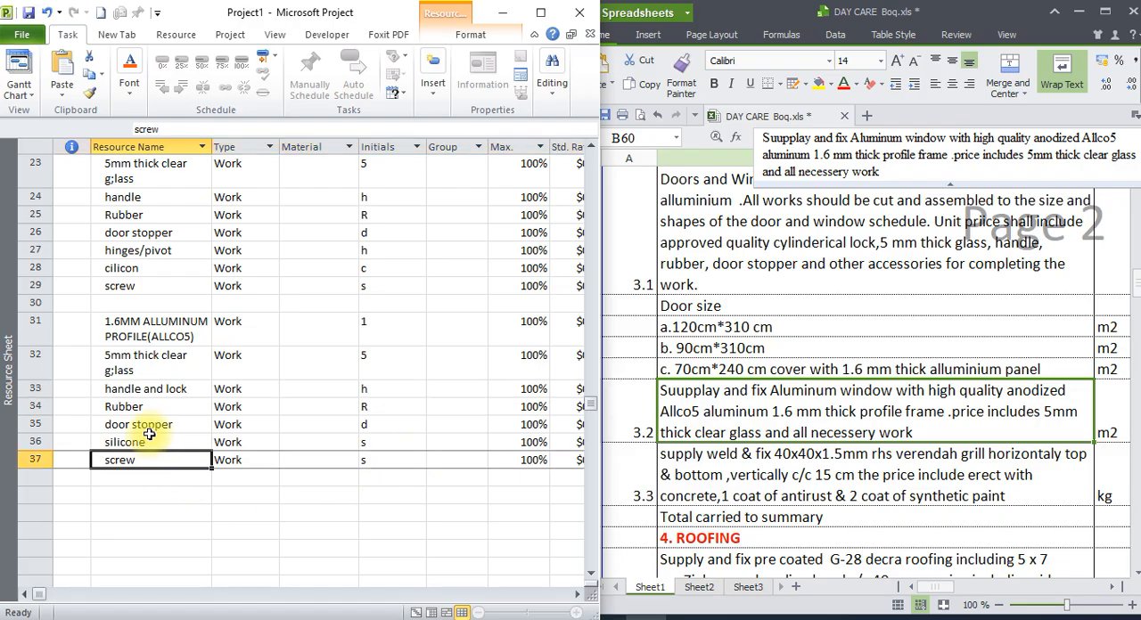
pyautogui.click(36, 425)
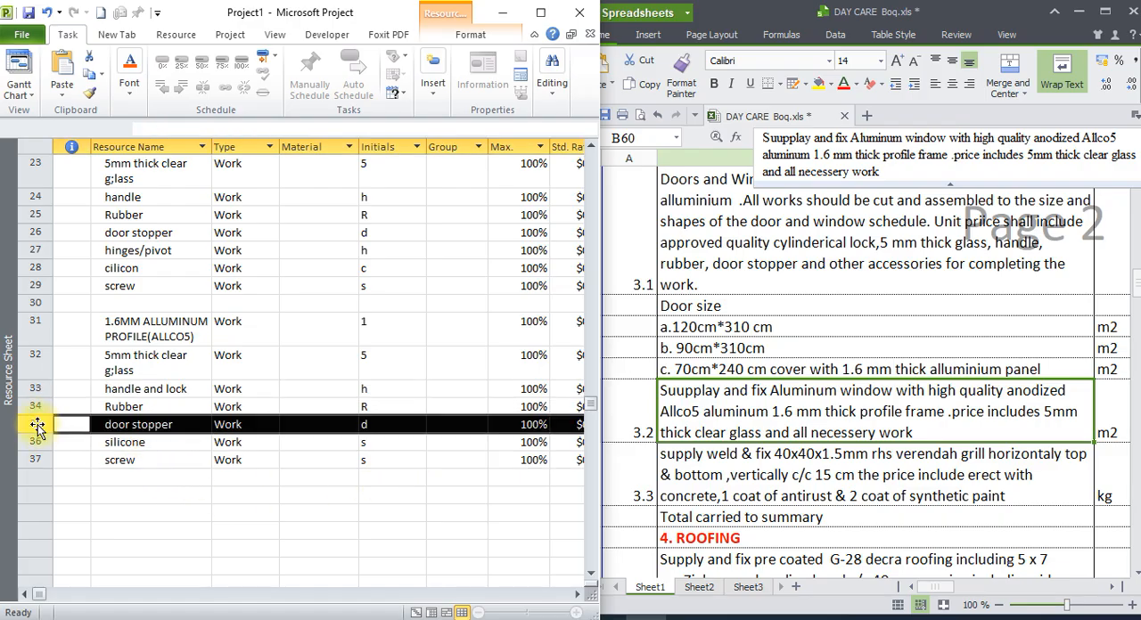
pyautogui.rightClick(36, 425)
pyautogui.click(89, 328)
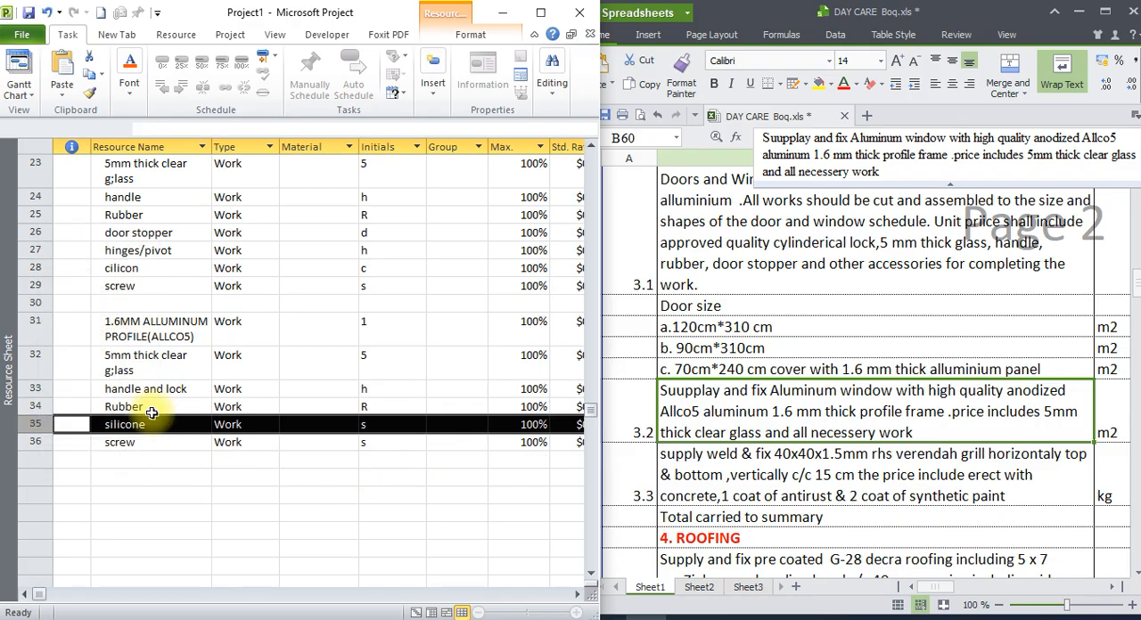
pyautogui.click(171, 498)
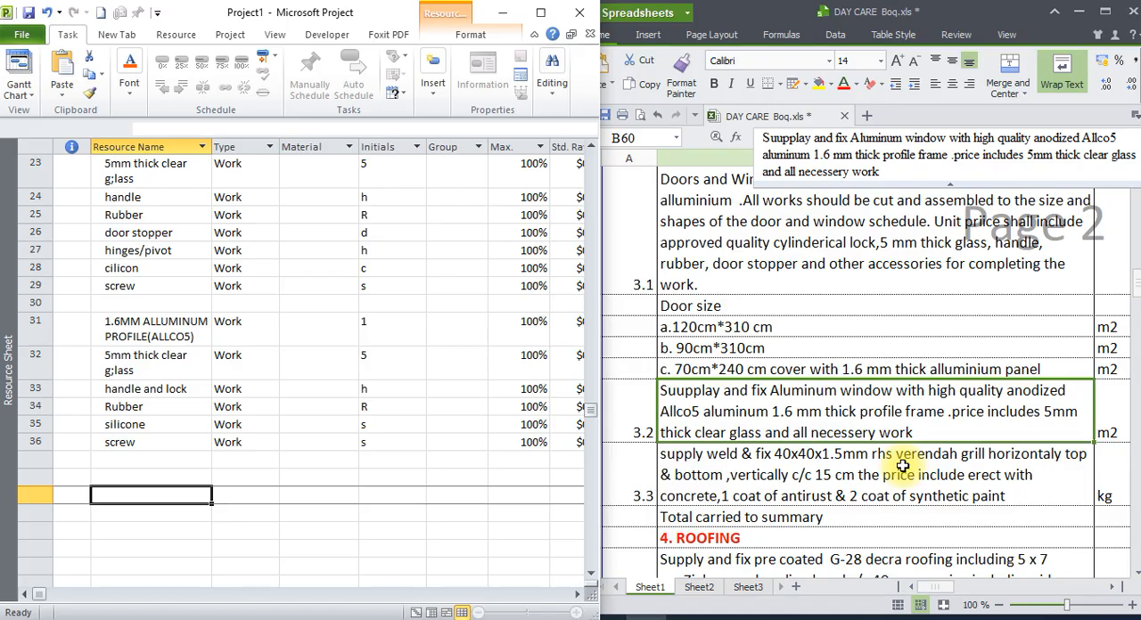
pyautogui.click(830, 476)
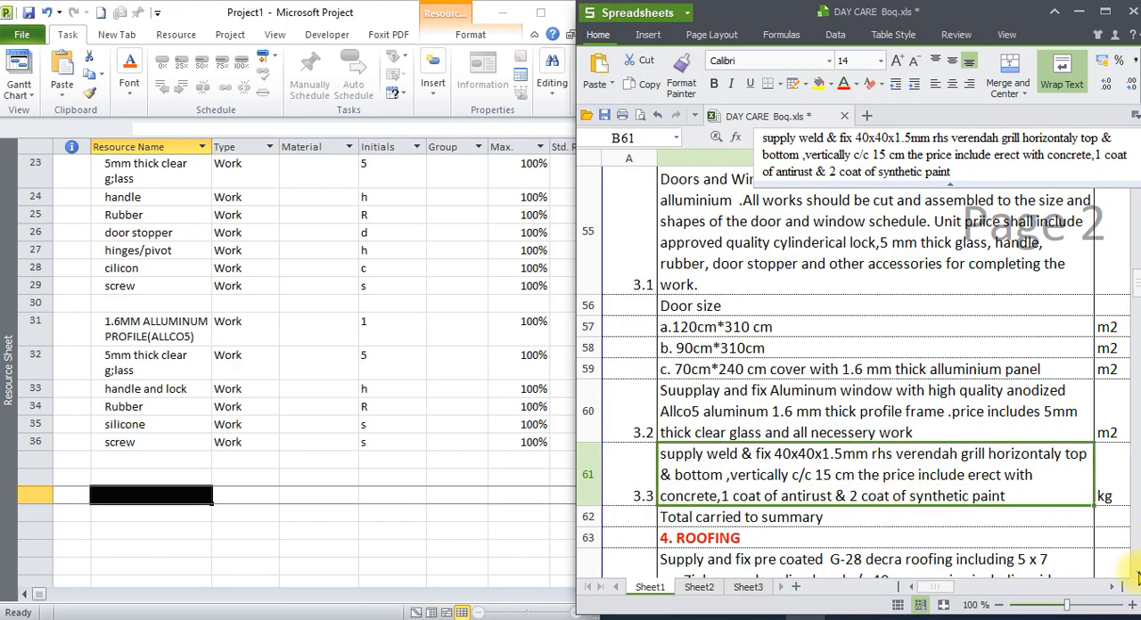
pyautogui.click(230, 458)
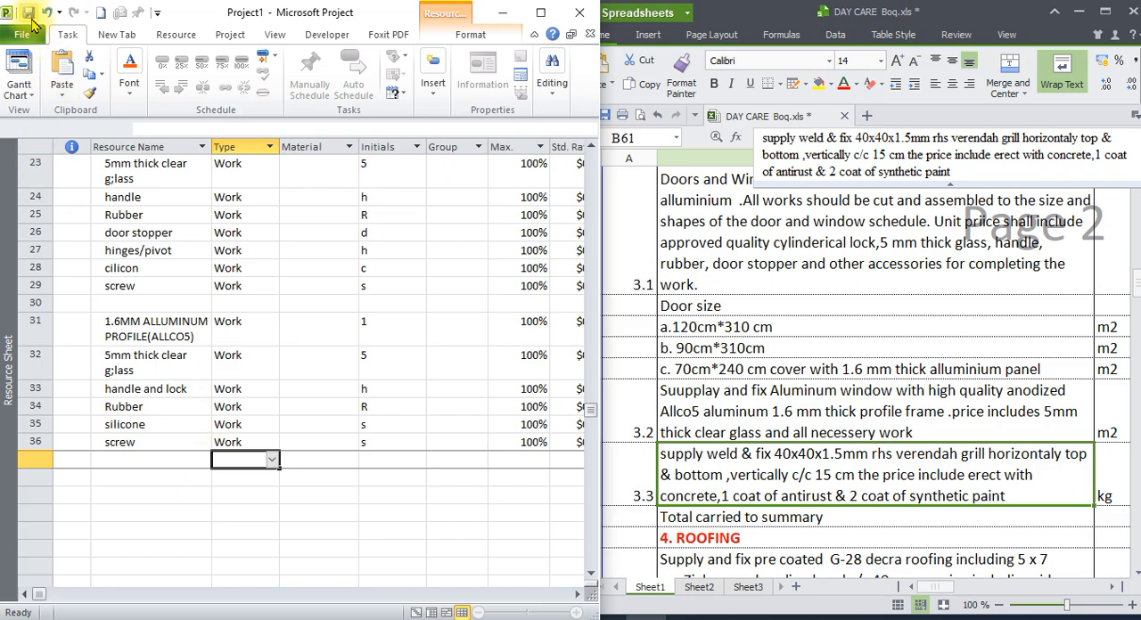
pyautogui.click(28, 13)
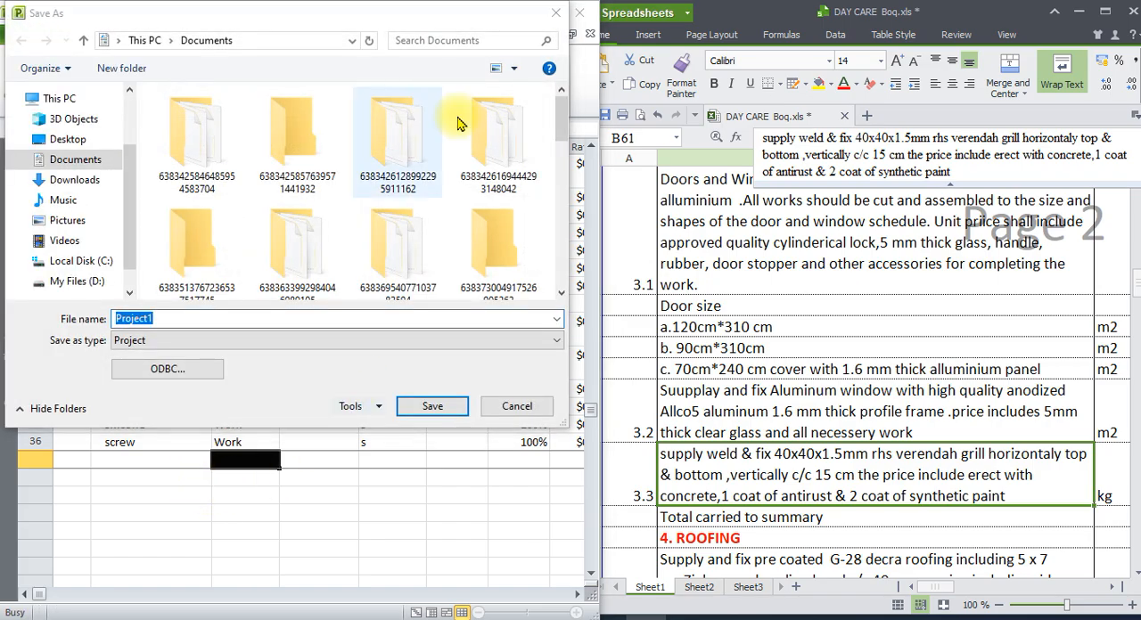
pyautogui.click(555, 12)
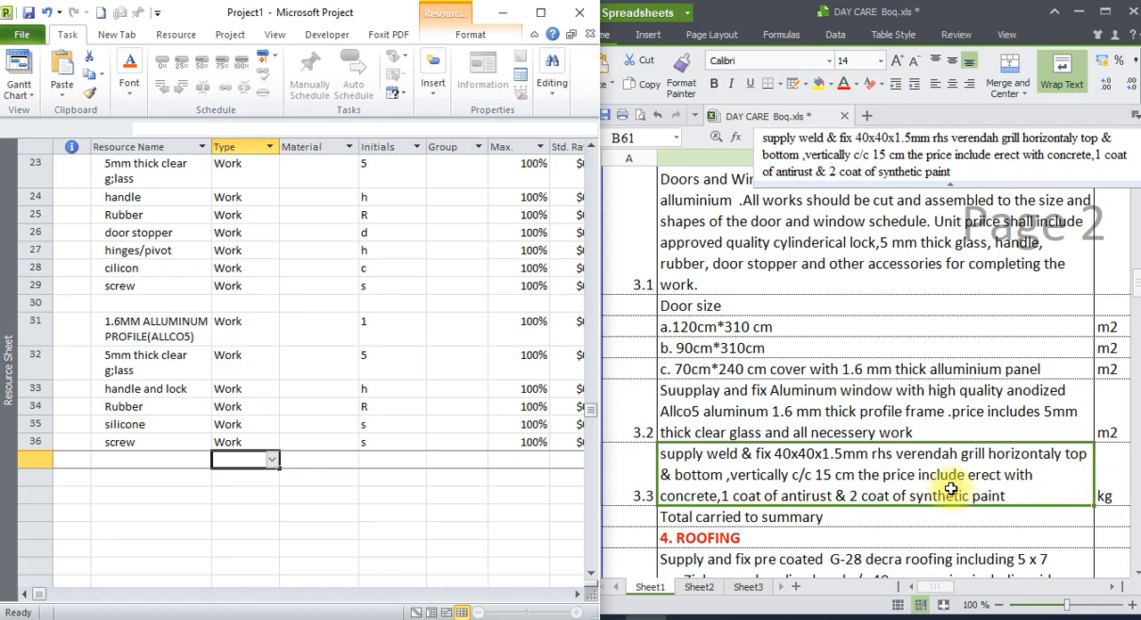
# Add the verandah grill resource "40*40*1.5mm RHS" in row 38, leaving a blank row after the window materials.
pyautogui.click(886, 503)
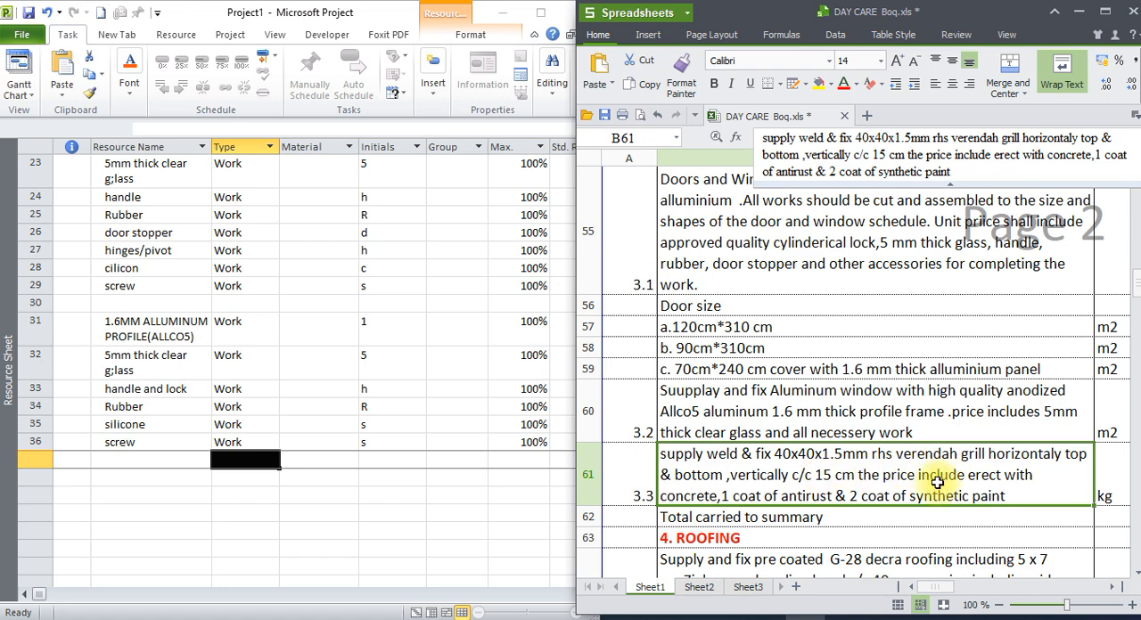
pyautogui.click(160, 476)
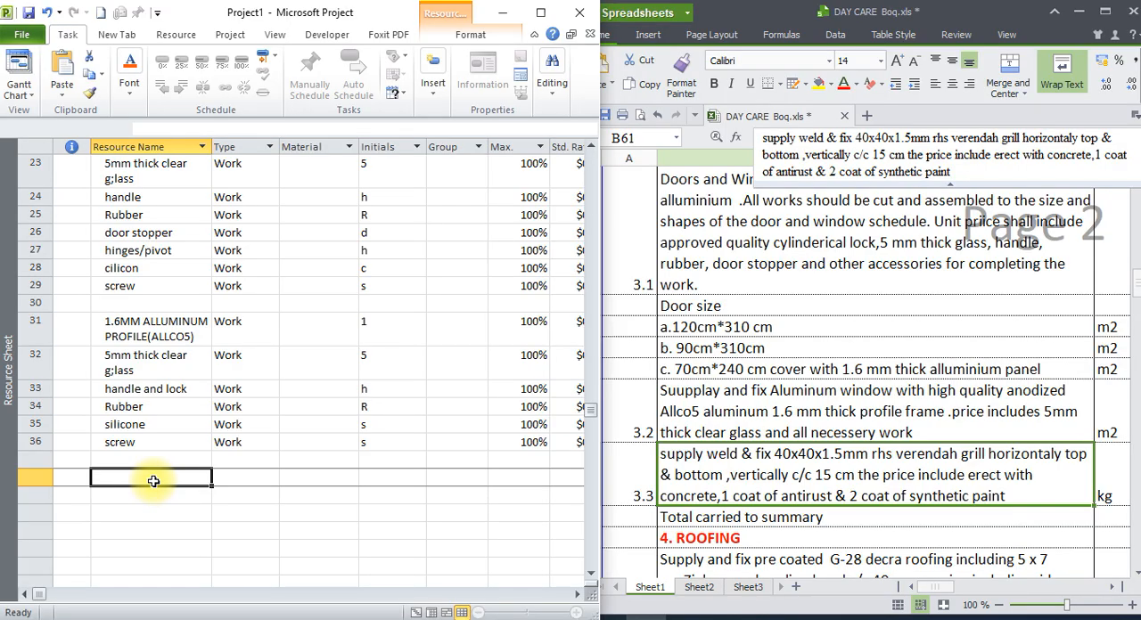
pyautogui.write('40')
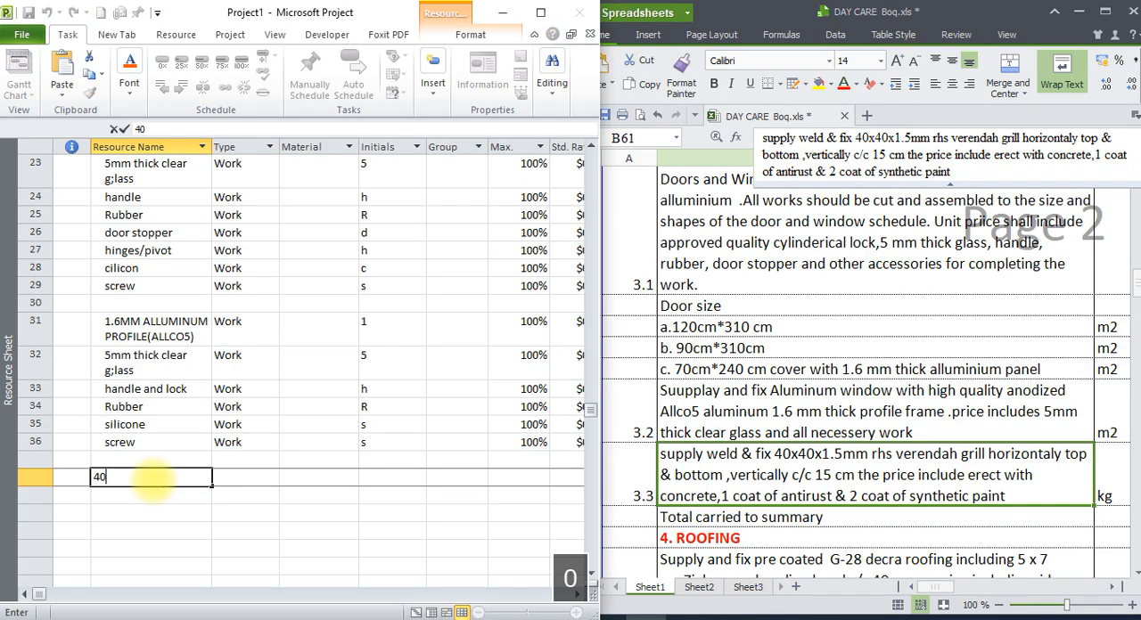
pyautogui.write('*40*1.5mm')
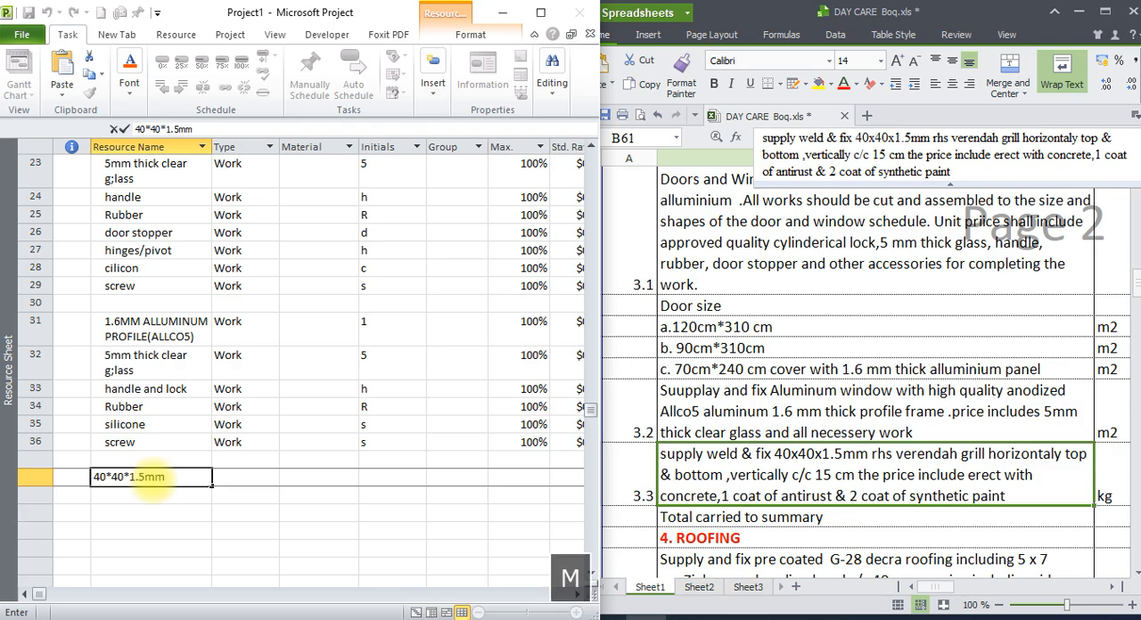
pyautogui.press('capslock')
pyautogui.write('RH')
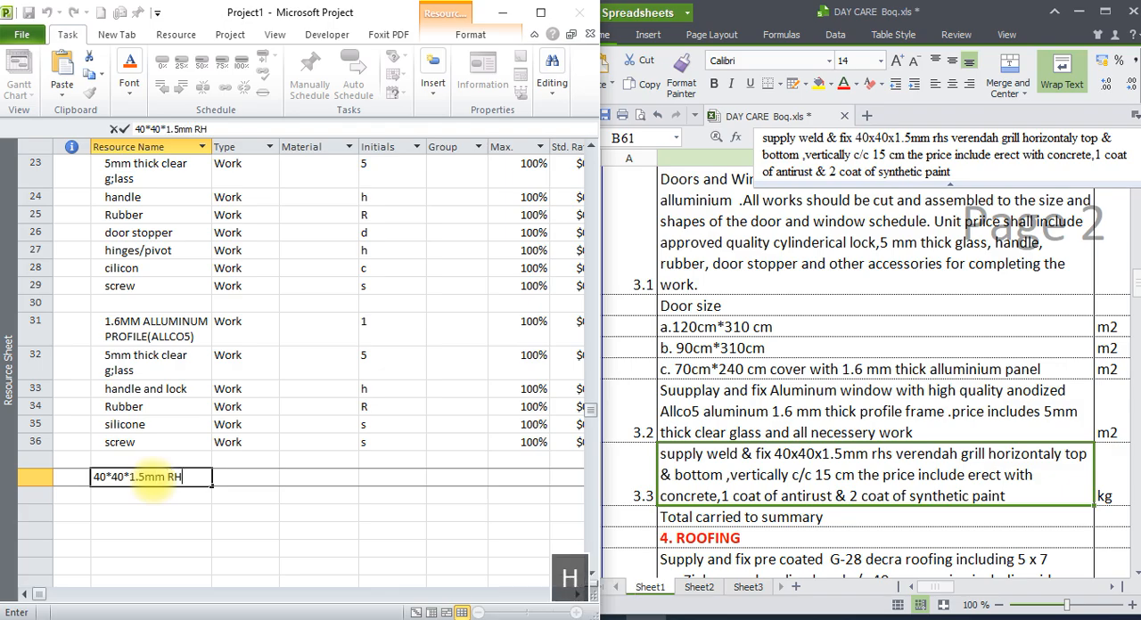
pyautogui.write('S')
pyautogui.press('Return')
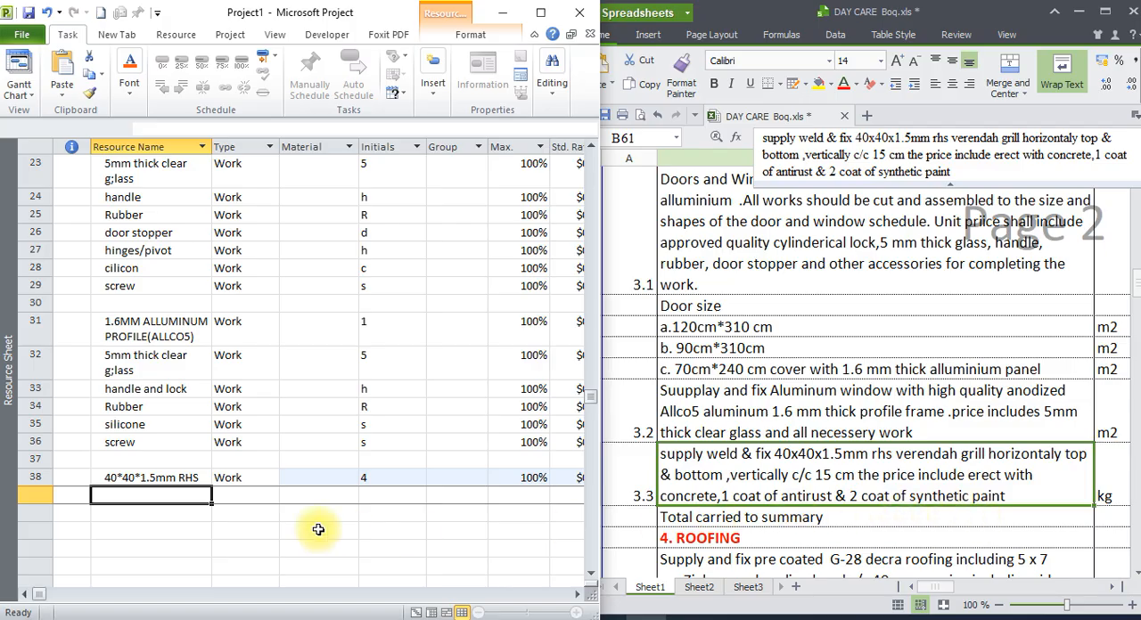
# Add "ANTI RUST" as a resource in row 39, directly below the RHS resource.
pyautogui.write('ANTI ')
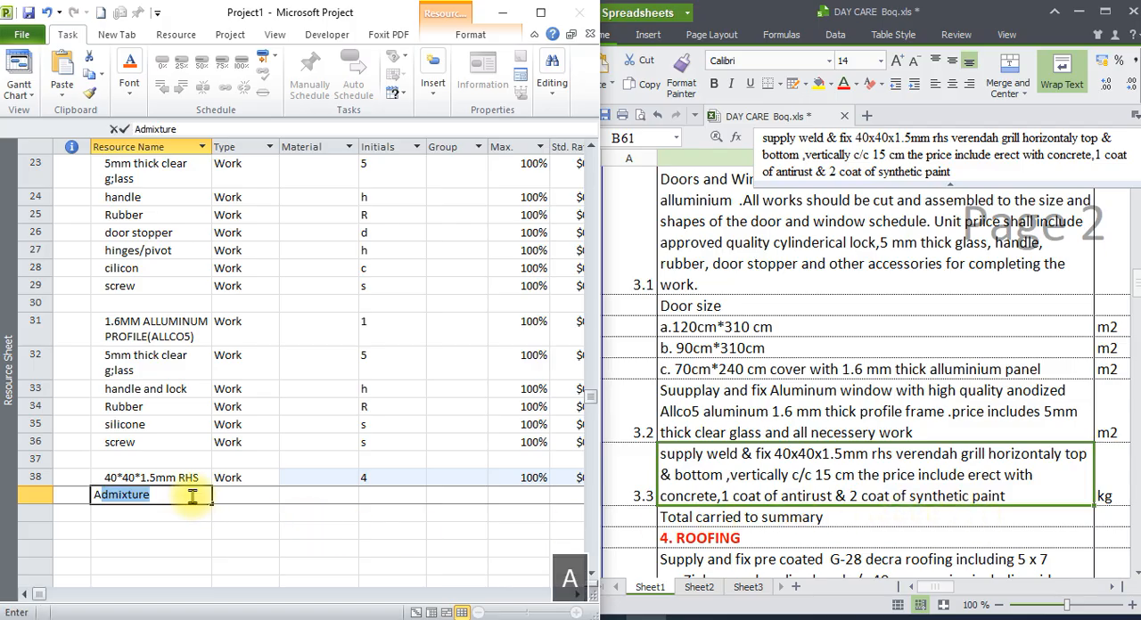
pyautogui.write('RUST')
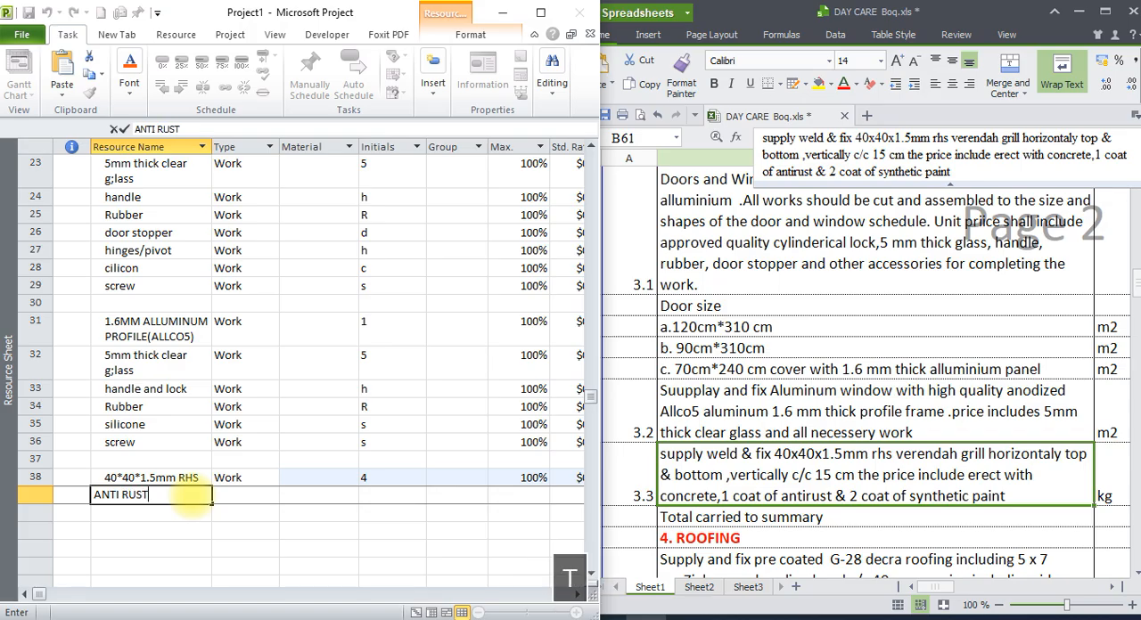
pyautogui.press('Return')
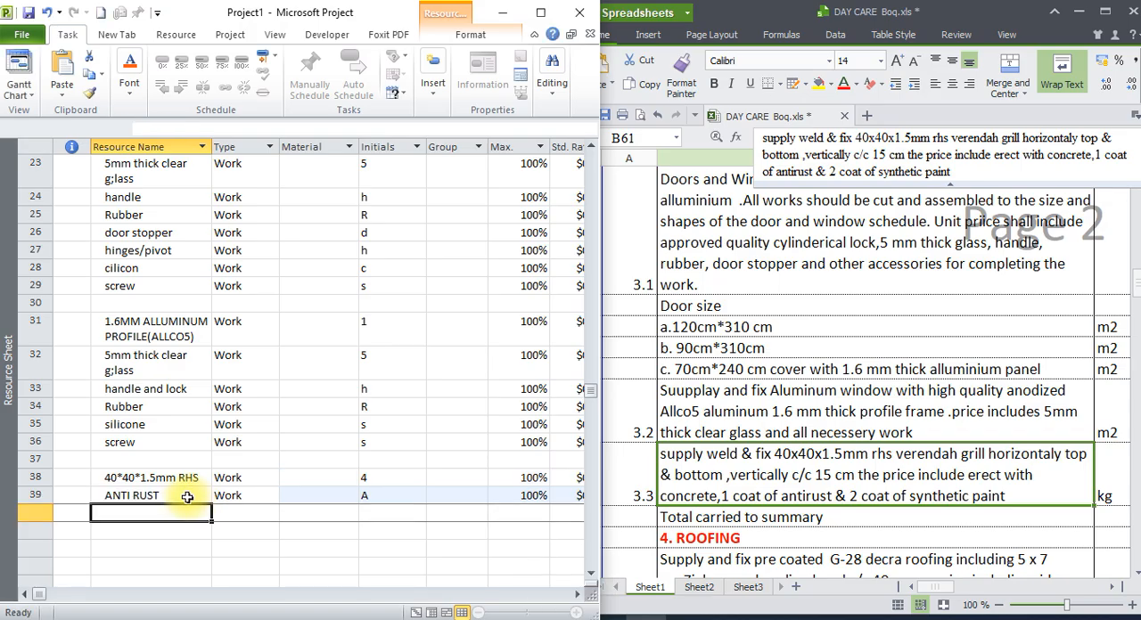
# Add "SYNTHETIC PAINT" as a resource in row 40, directly below the anti rust resource.
pyautogui.click(183, 496)
pyautogui.click(159, 519)
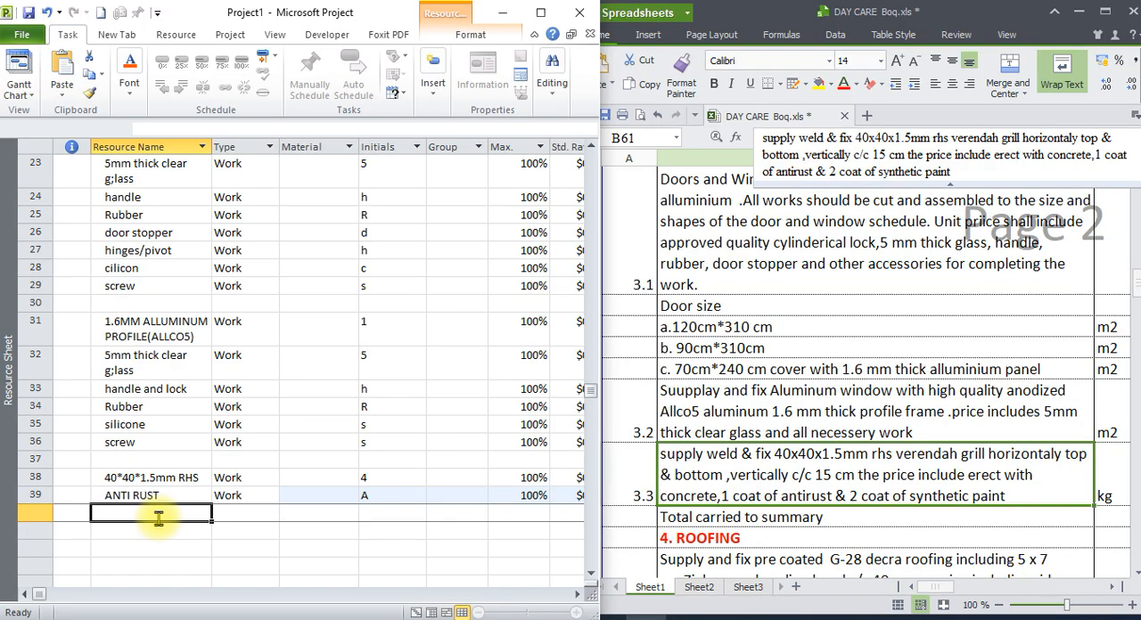
pyautogui.write('SYNY')
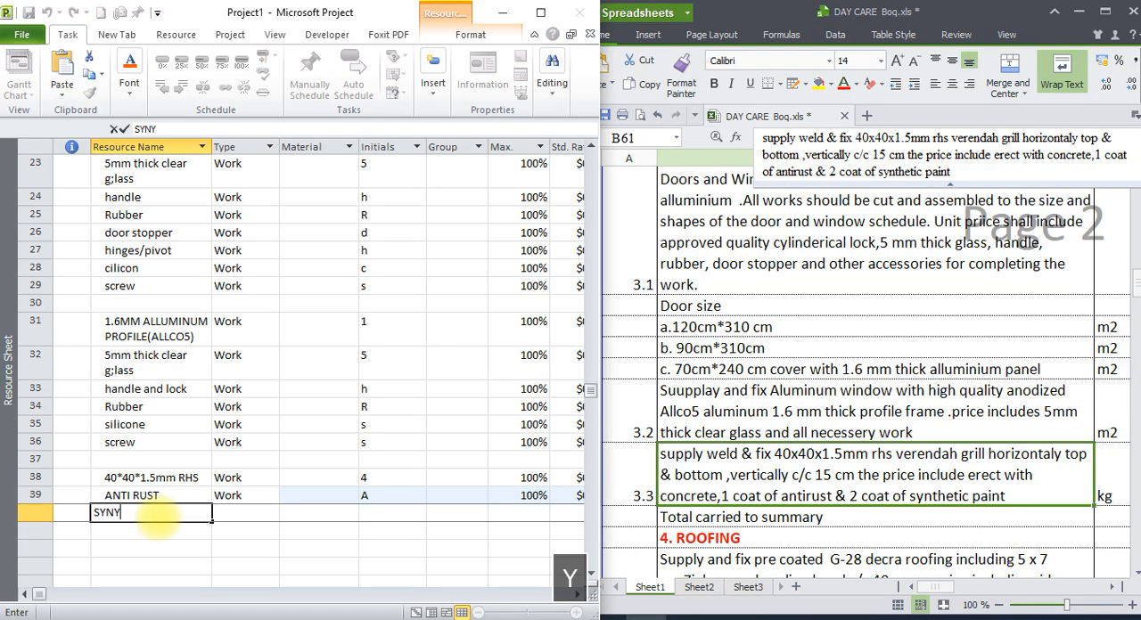
pyautogui.press('BackSpace')
pyautogui.write('THETIC PAINT')
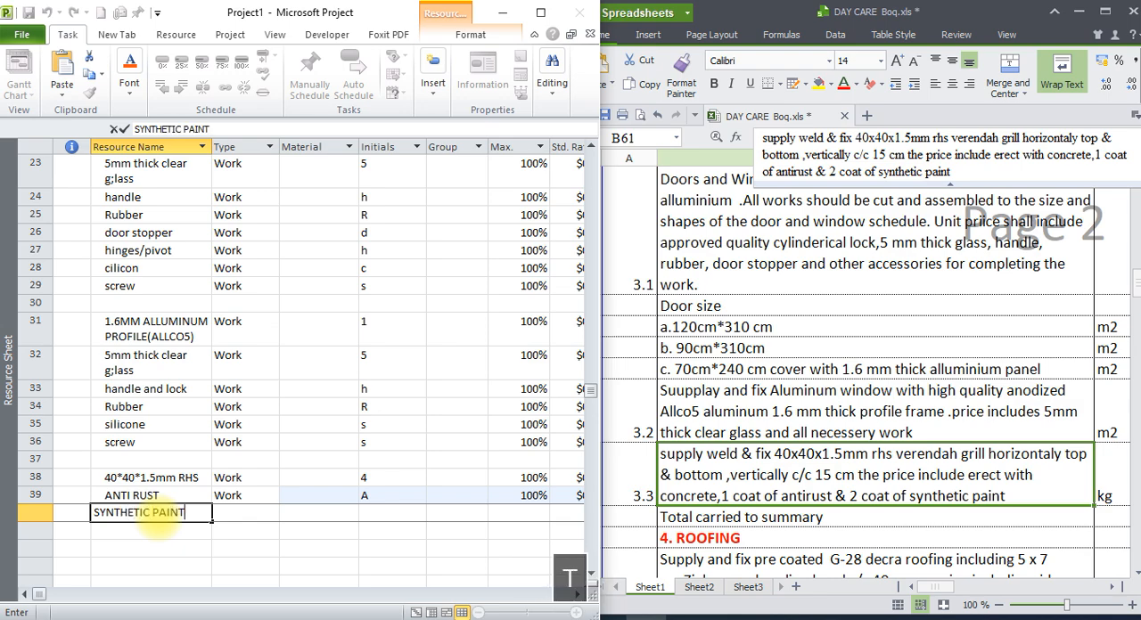
pyautogui.press('Return')
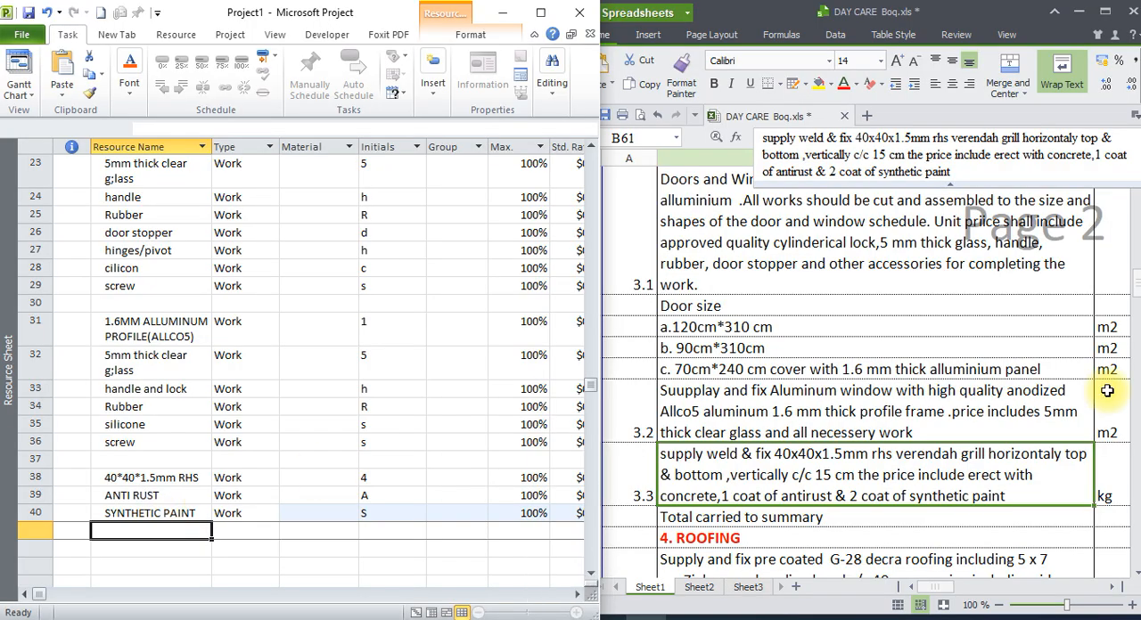
# Examine the items of section 4, Roofing, in the day care bill of quantities.
pyautogui.click(853, 519)
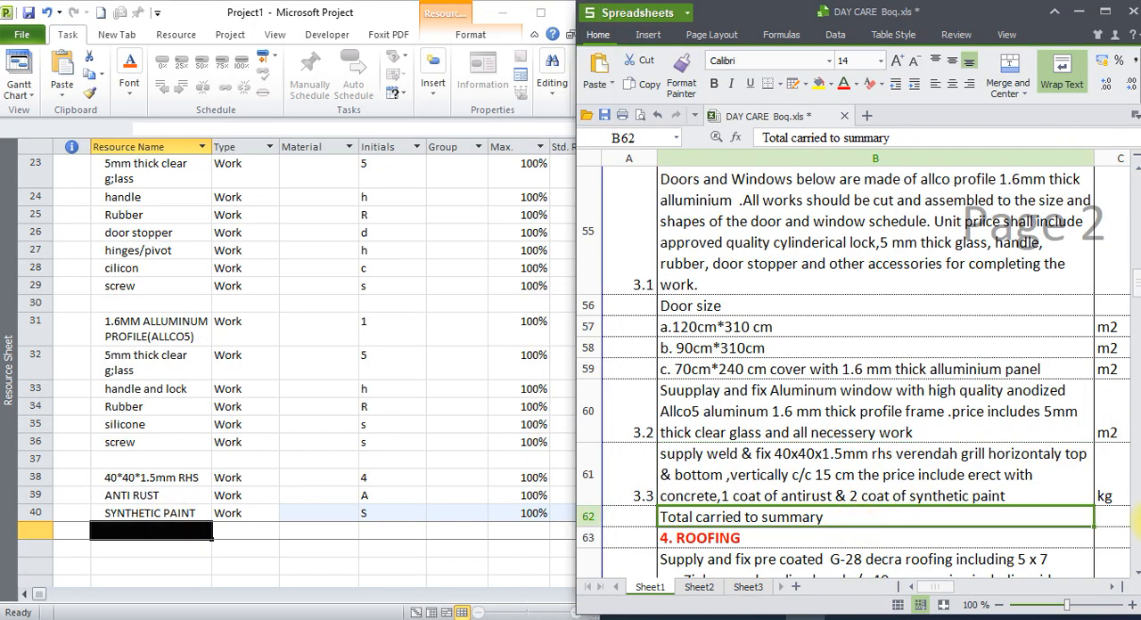
pyautogui.click(1136, 576)
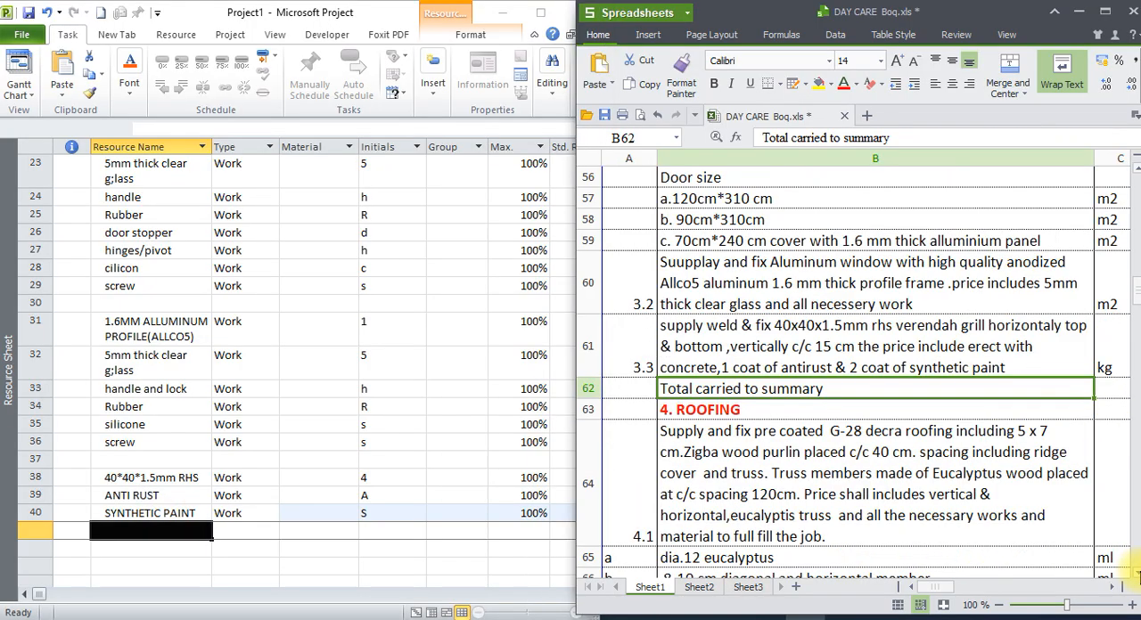
pyautogui.click(1137, 576)
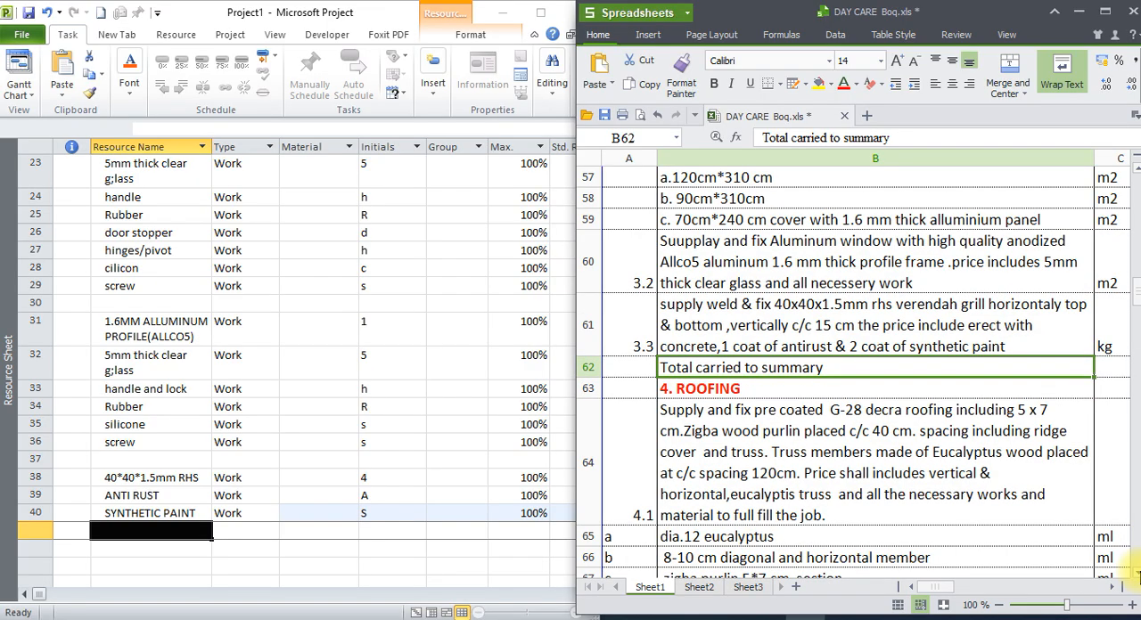
pyautogui.click(1136, 576)
pyautogui.click(1136, 576)
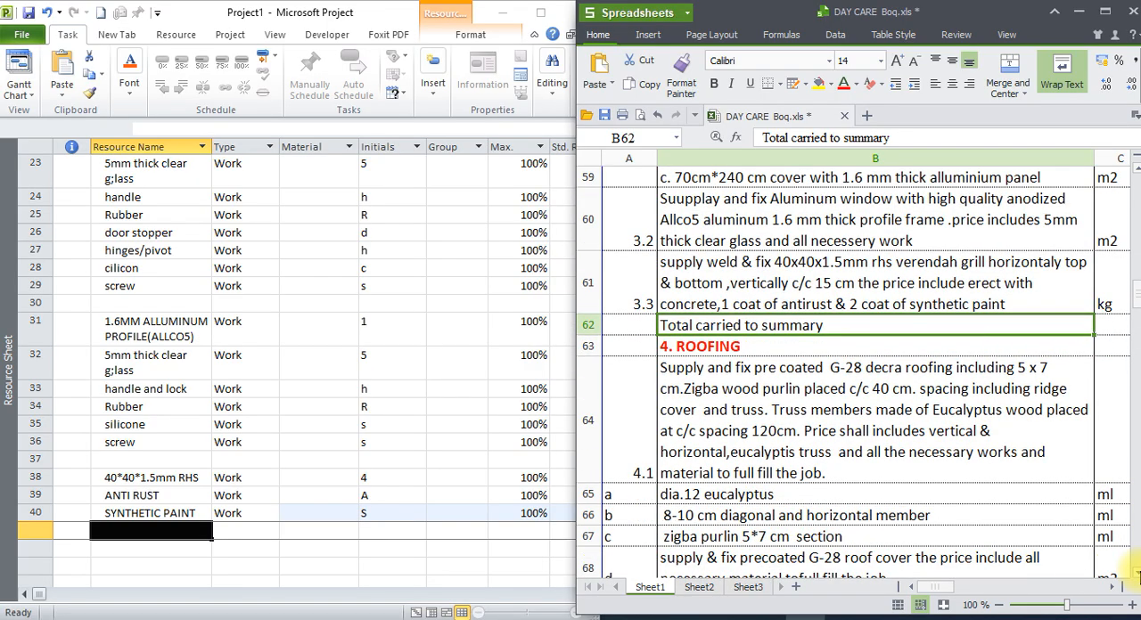
pyautogui.click(154, 513)
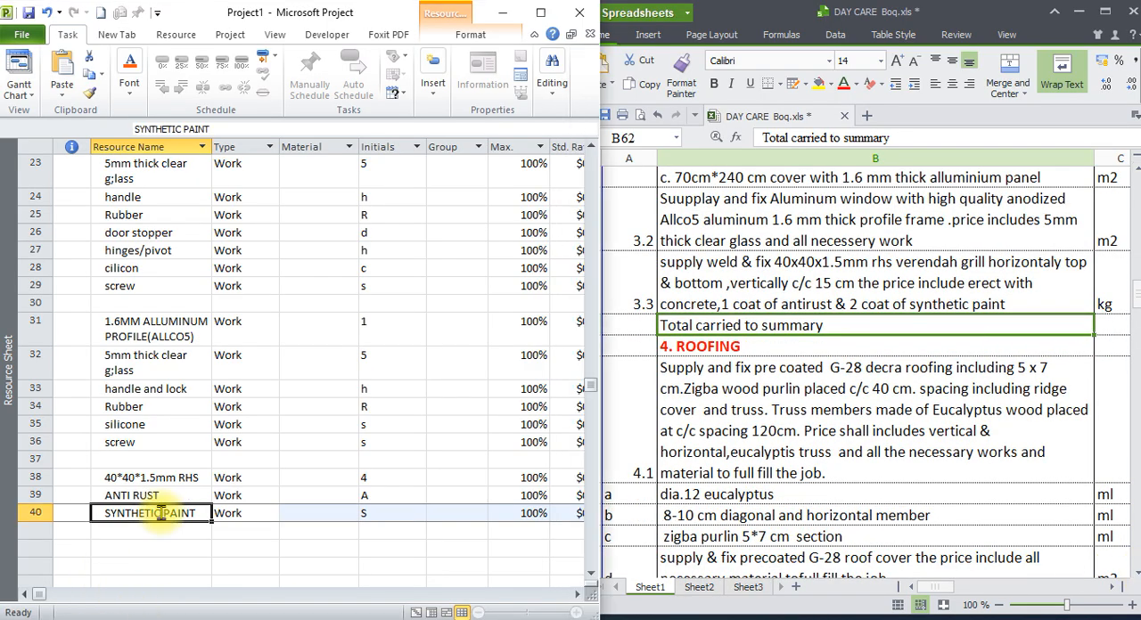
pyautogui.click(29, 12)
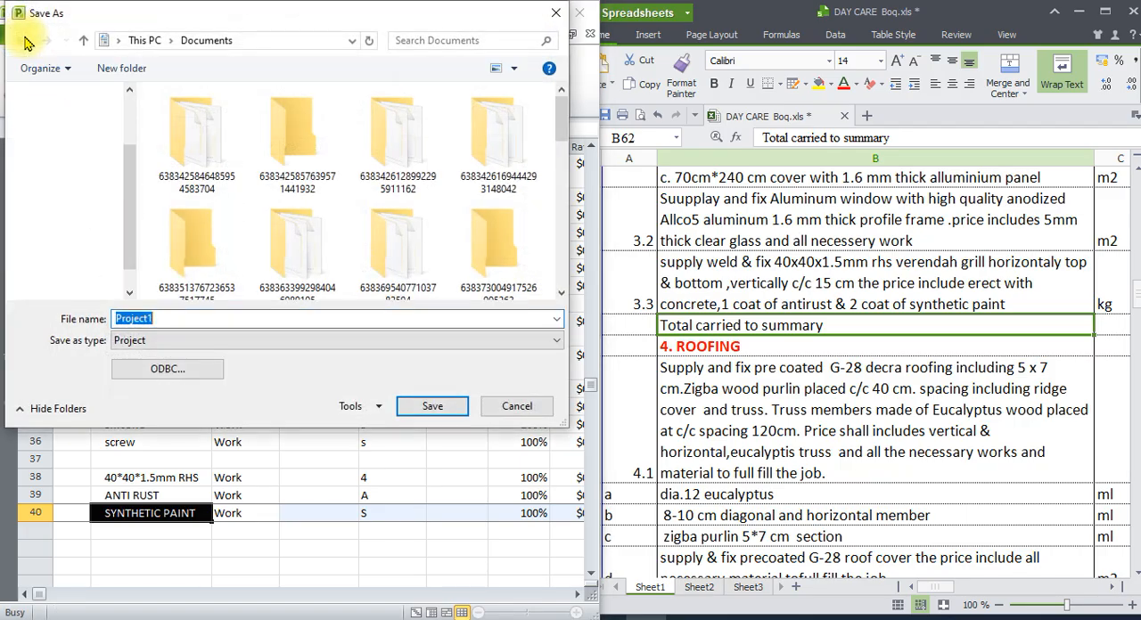
pyautogui.click(555, 12)
pyautogui.rightClick(968, 619)
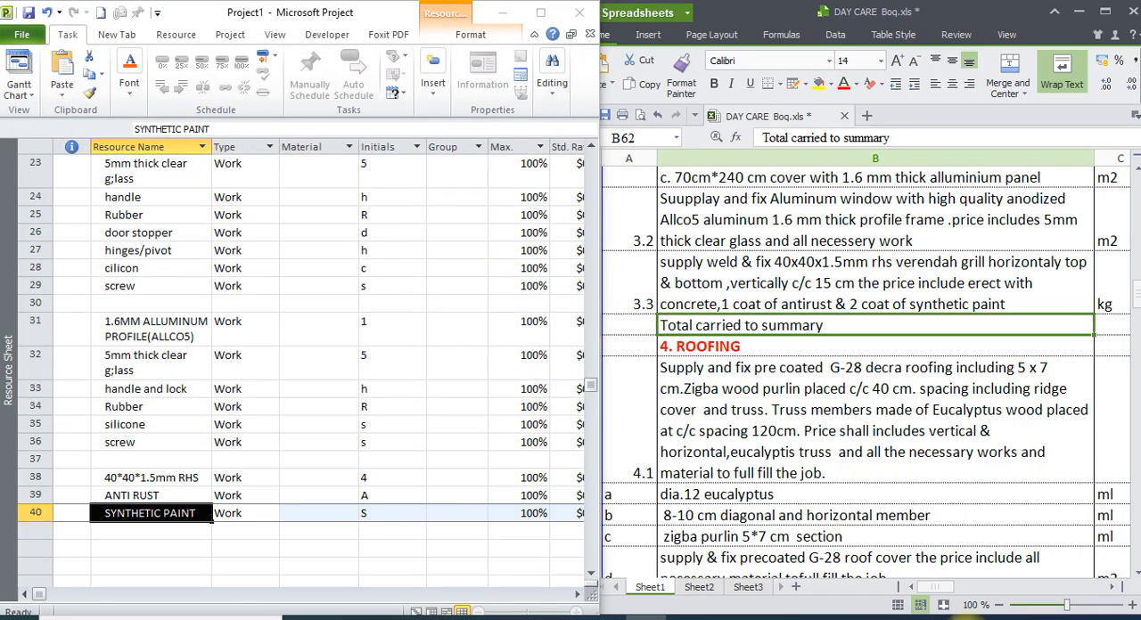
pyautogui.click(936, 619)
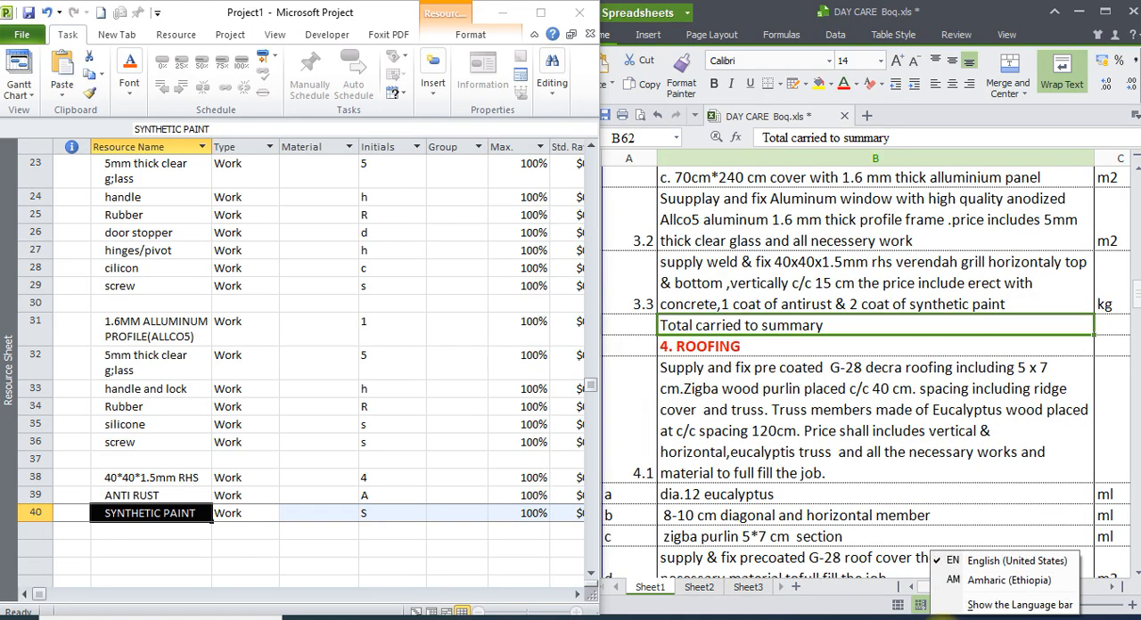
pyautogui.rightClick(965, 619)
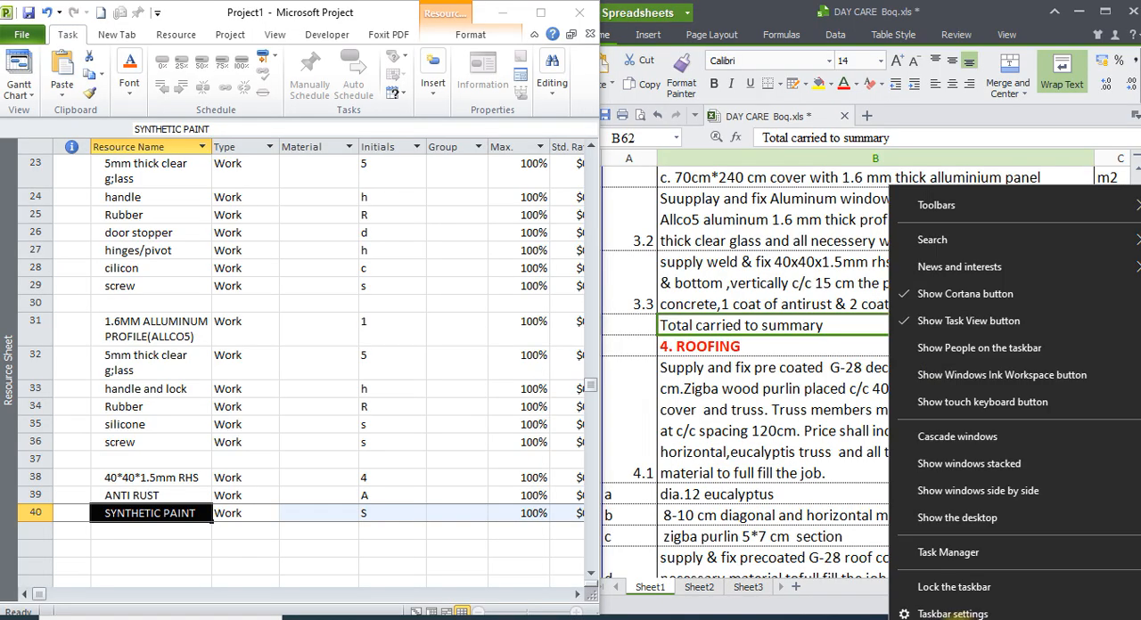
pyautogui.click(963, 618)
pyautogui.click(963, 618)
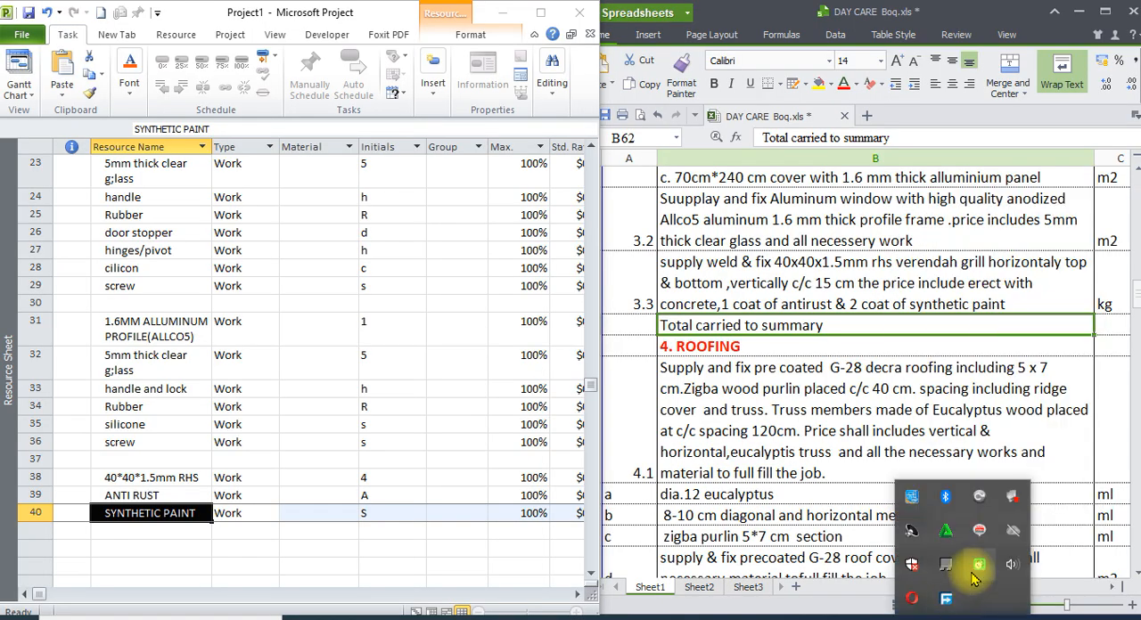
pyautogui.rightClick(958, 571)
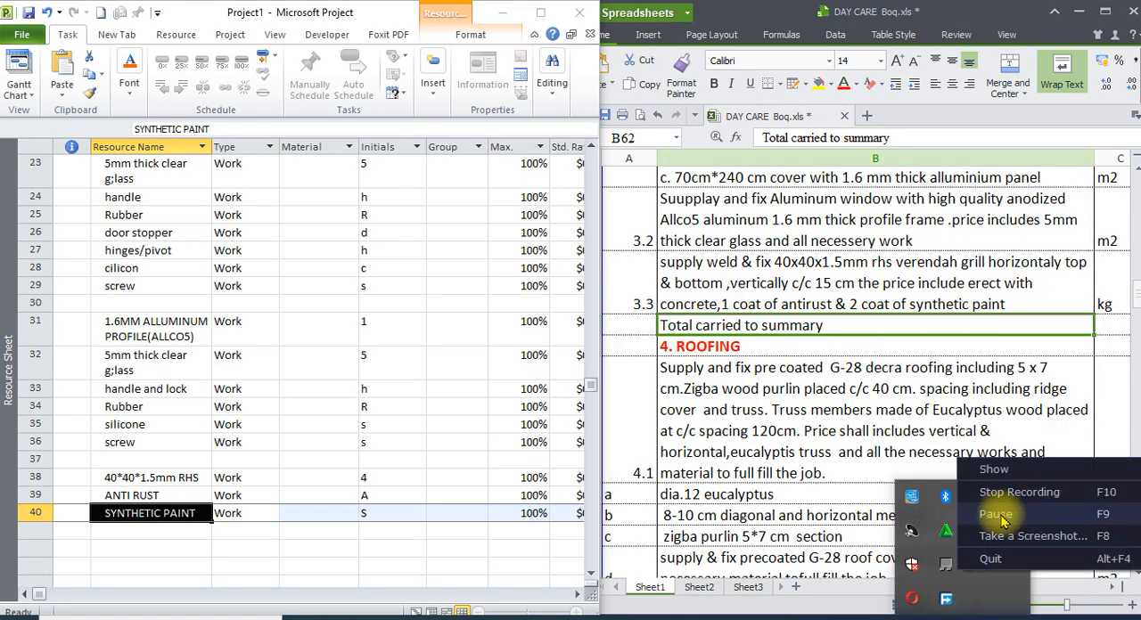